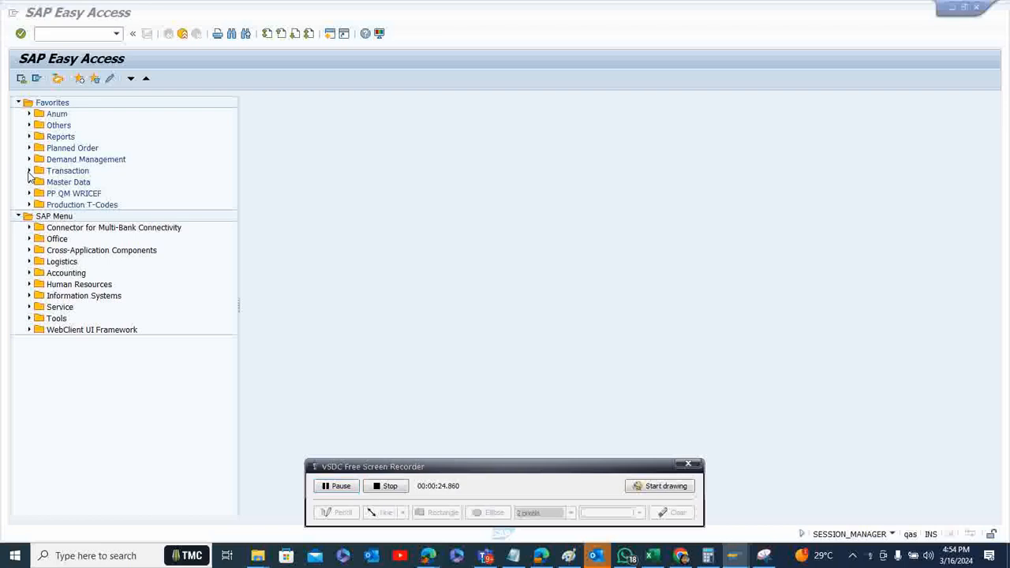
click(29, 171)
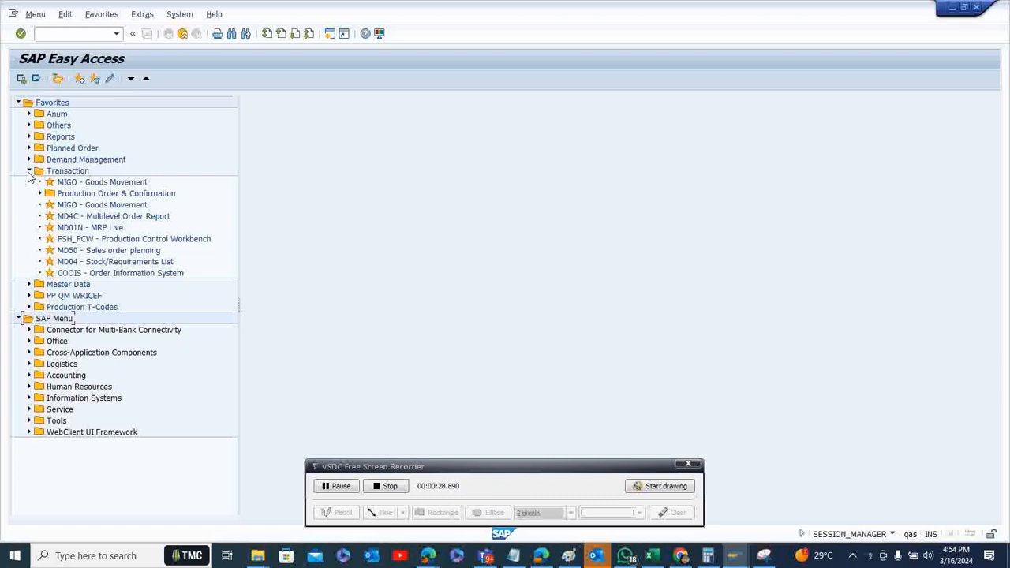
click(28, 173)
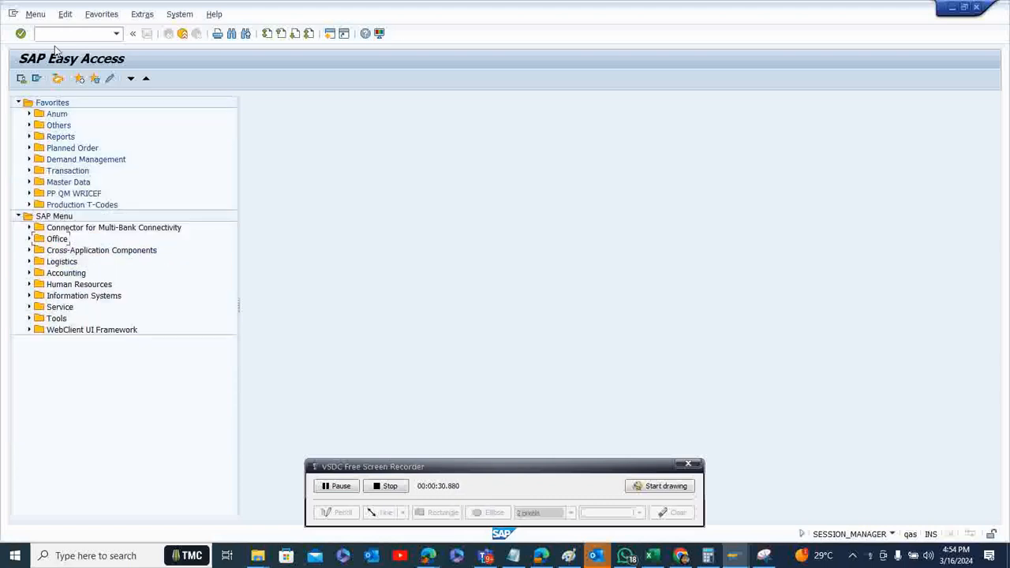
mouse_move(739, 560)
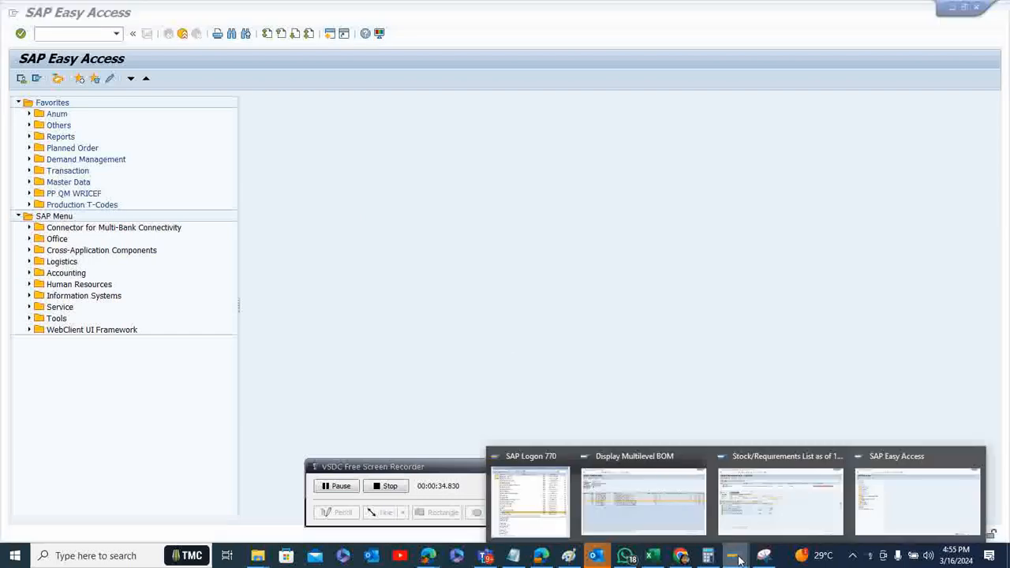
click(895, 506)
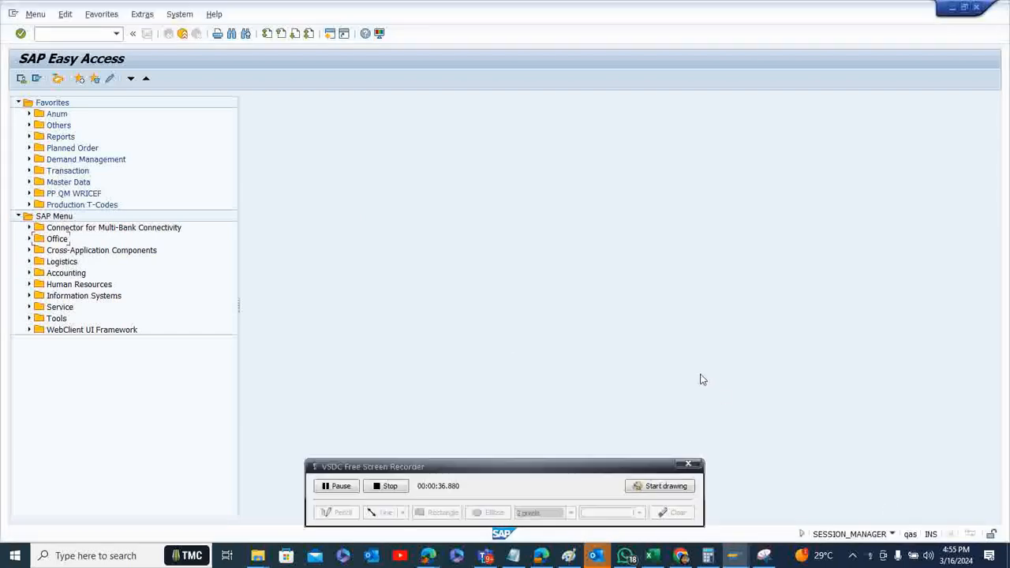
Open the List of Sales Orders selection screen with transaction VA05
click(81, 34)
text(va05)
key(Return)
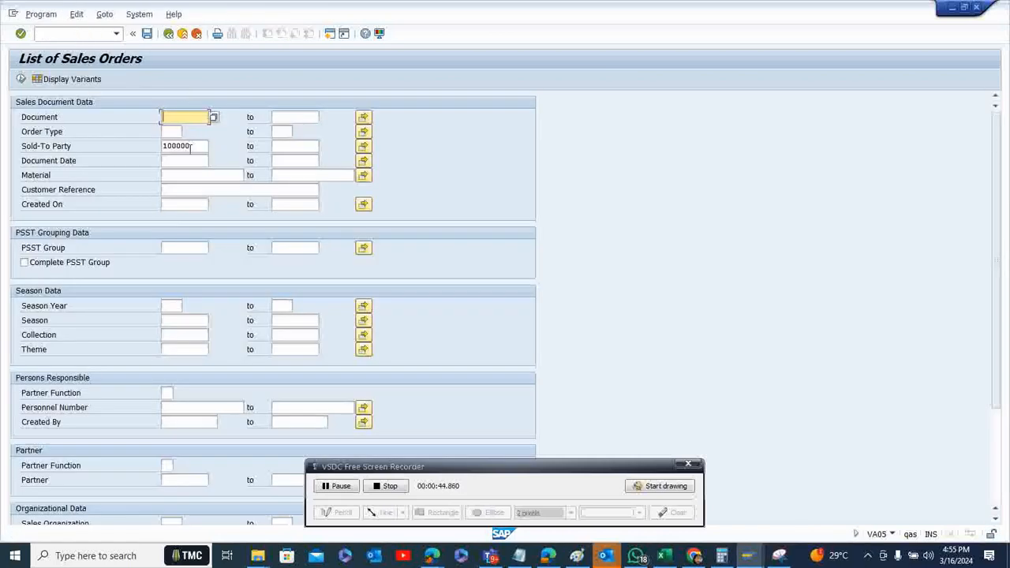
Clear the Sold-To Party filter in the sales document data
click(190, 146)
key(BackSpace)
key(BackSpace)
key(BackSpace)
key(BackSpace)
key(BackSpace)
key(BackSpace)
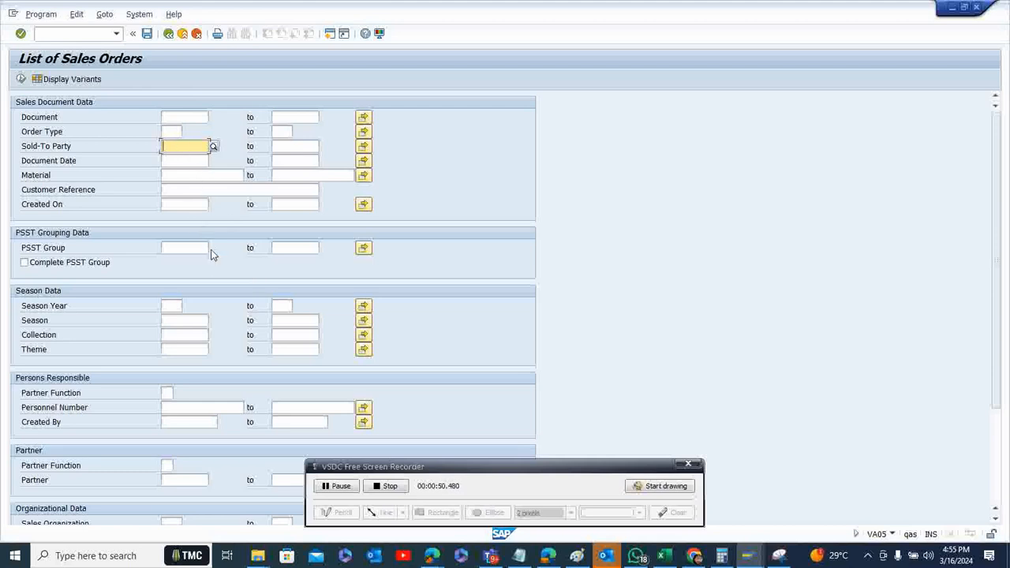
click(193, 174)
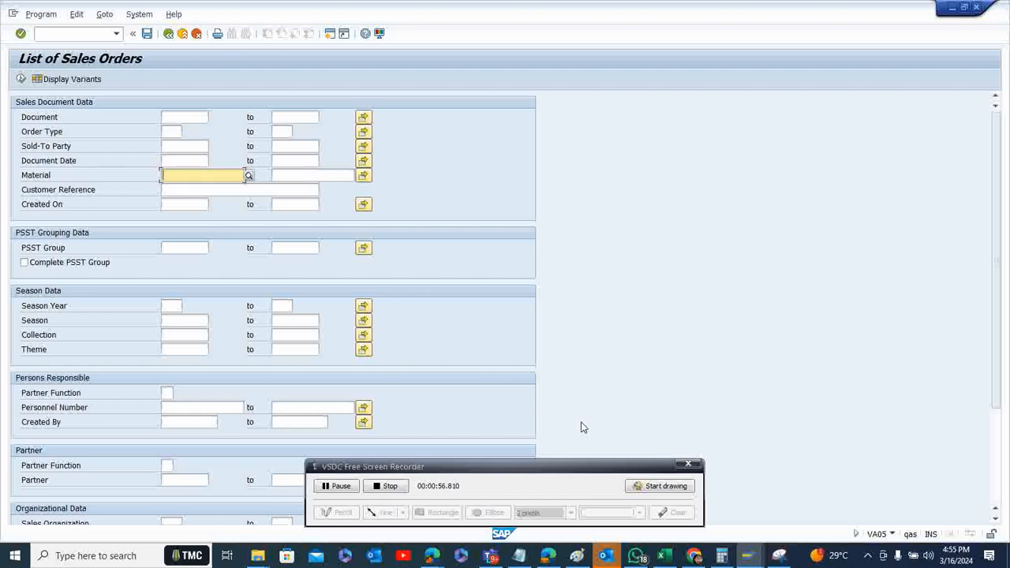
click(747, 555)
click(768, 487)
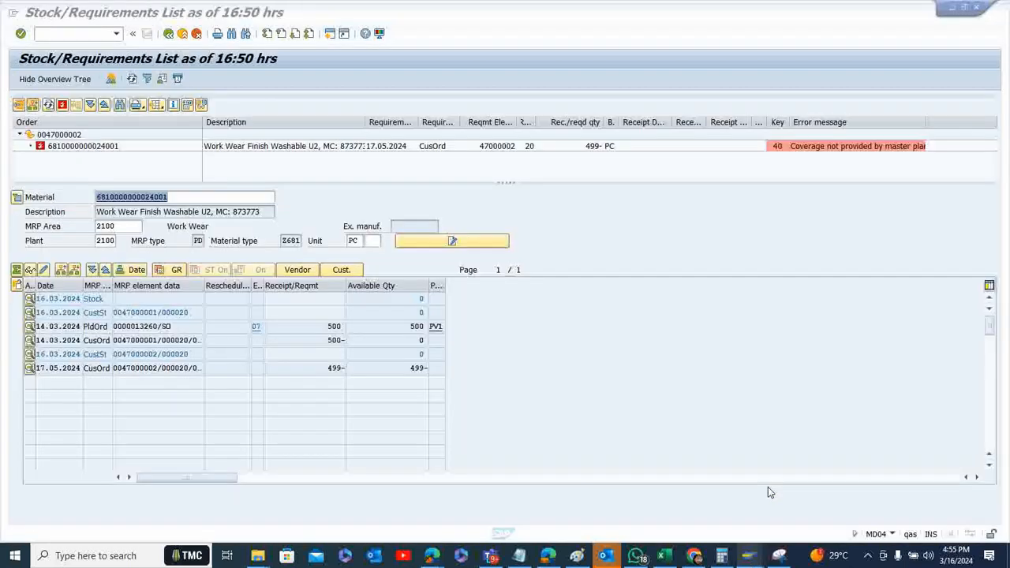
click(208, 197)
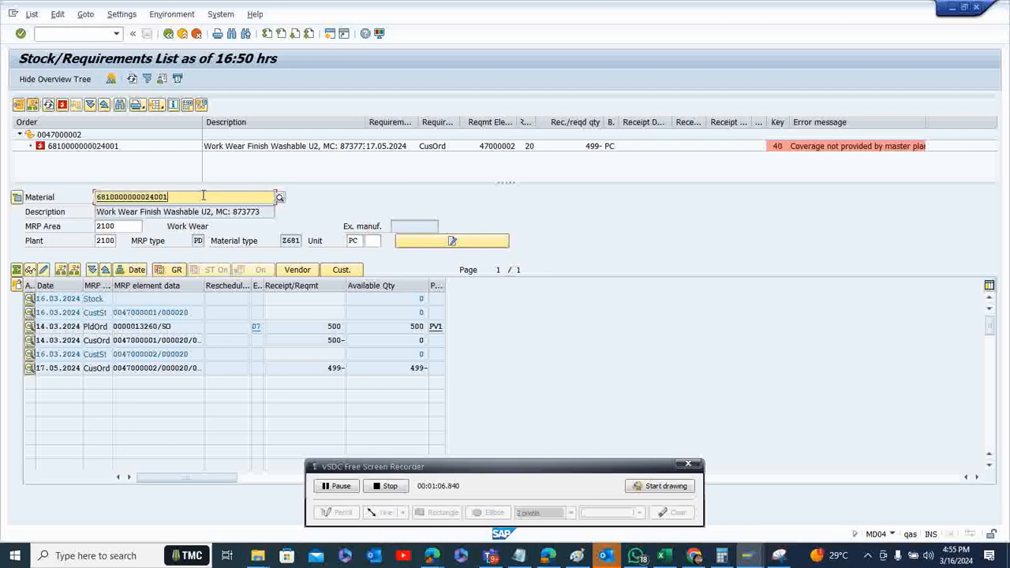
drag(203, 196, 88, 194)
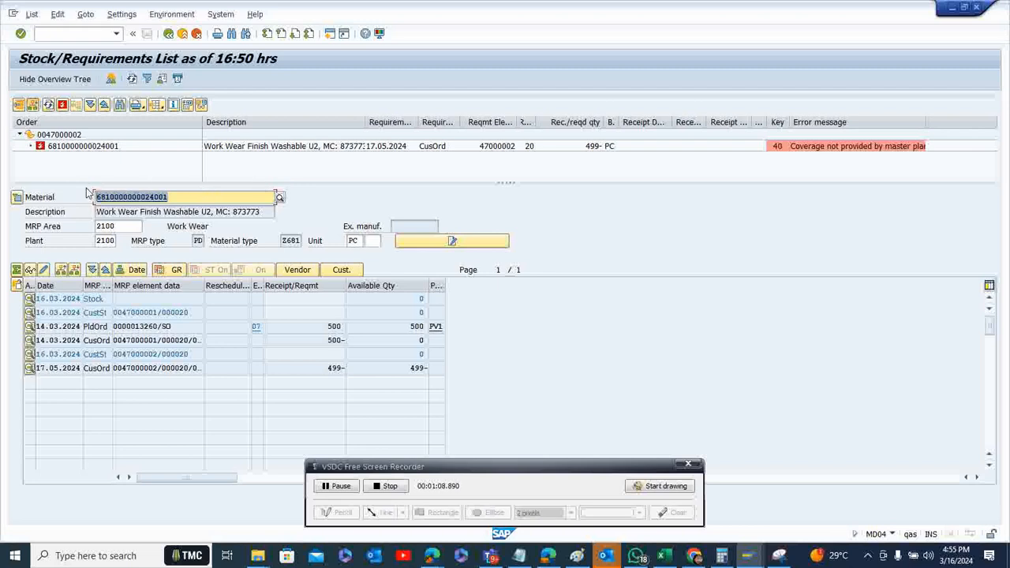
key(ctrl+c)
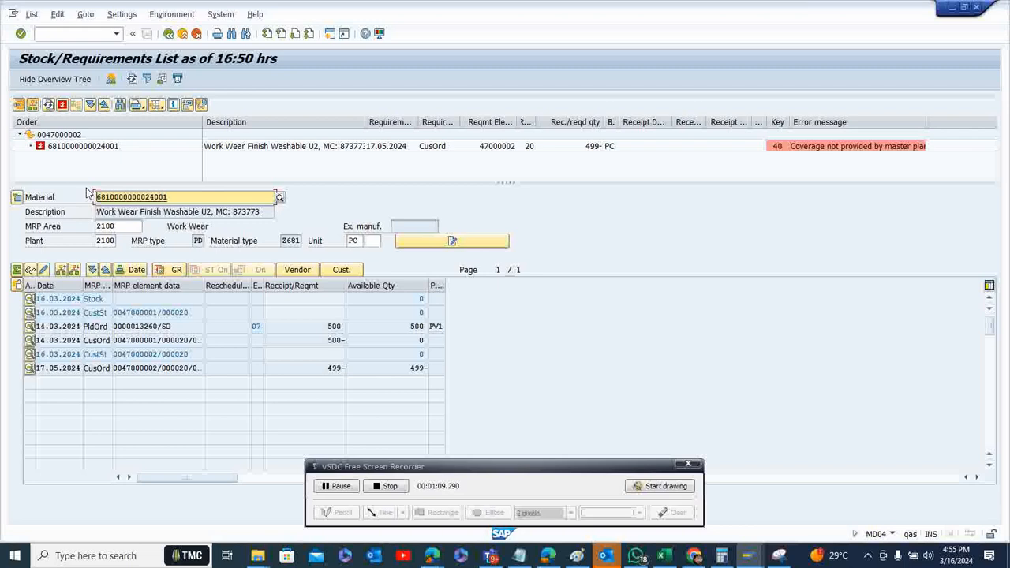
click(952, 7)
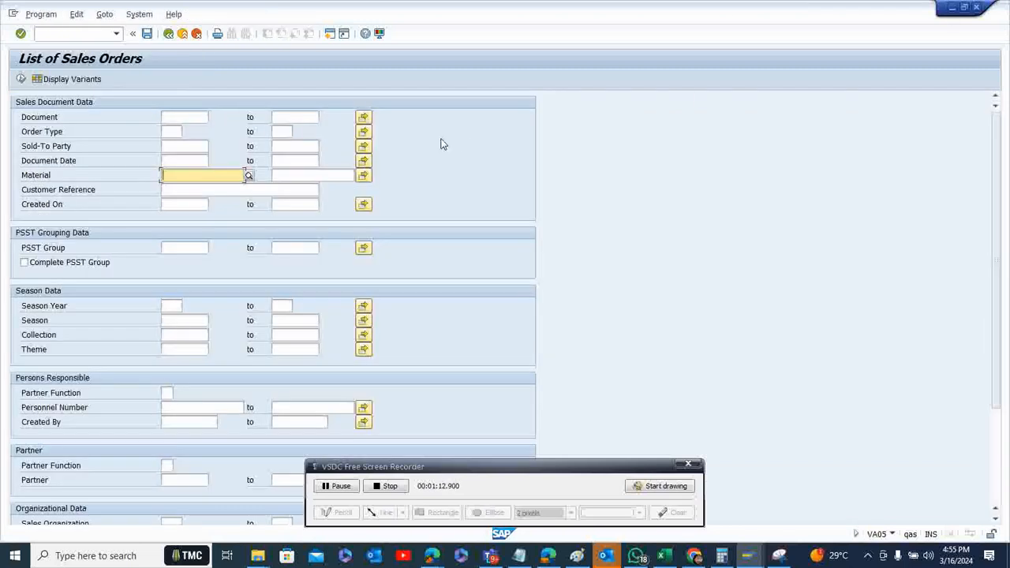
key(ctrl+v)
key(BackSpace)
key(BackSpace)
key(BackSpace)
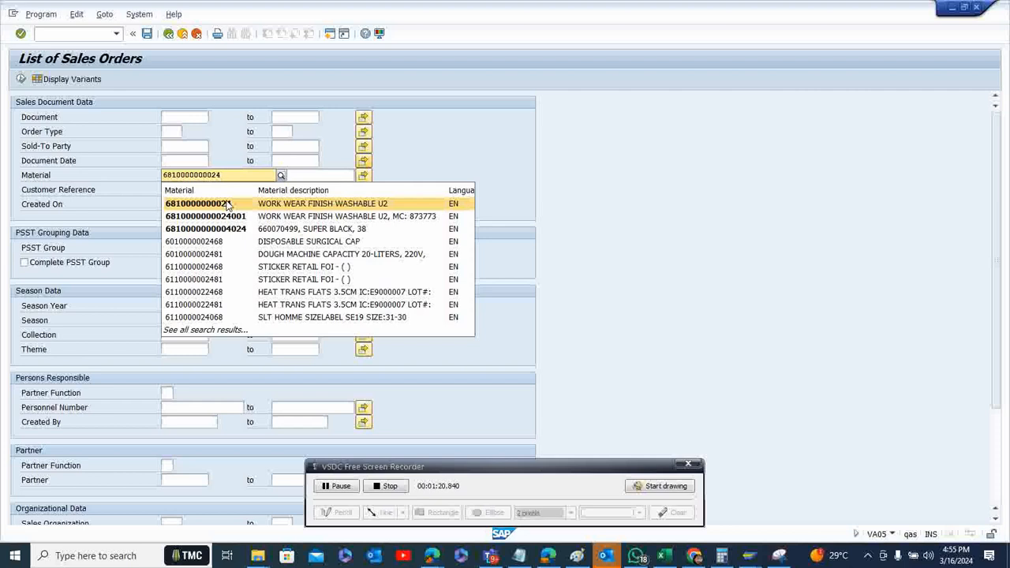
click(226, 204)
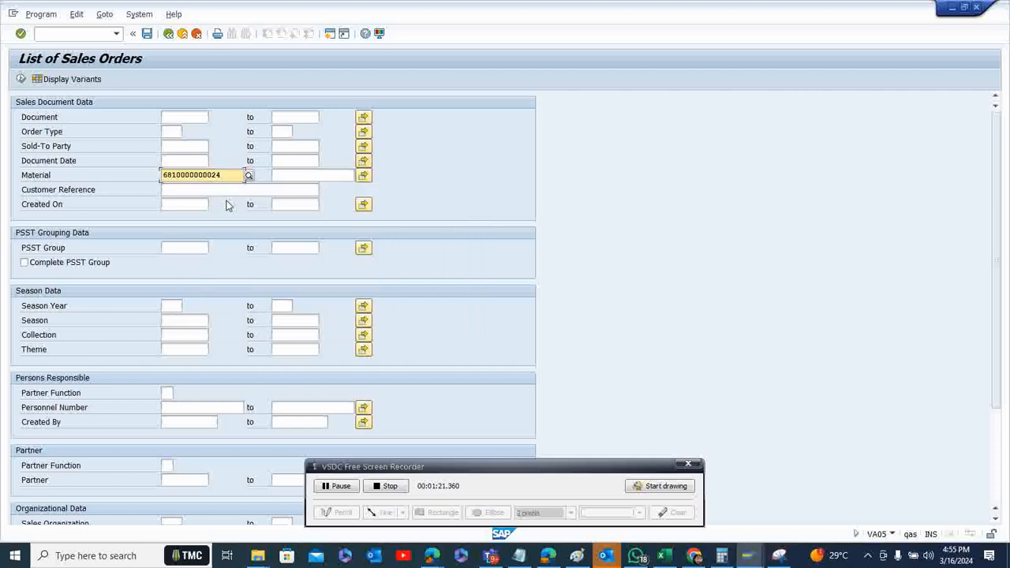
click(22, 82)
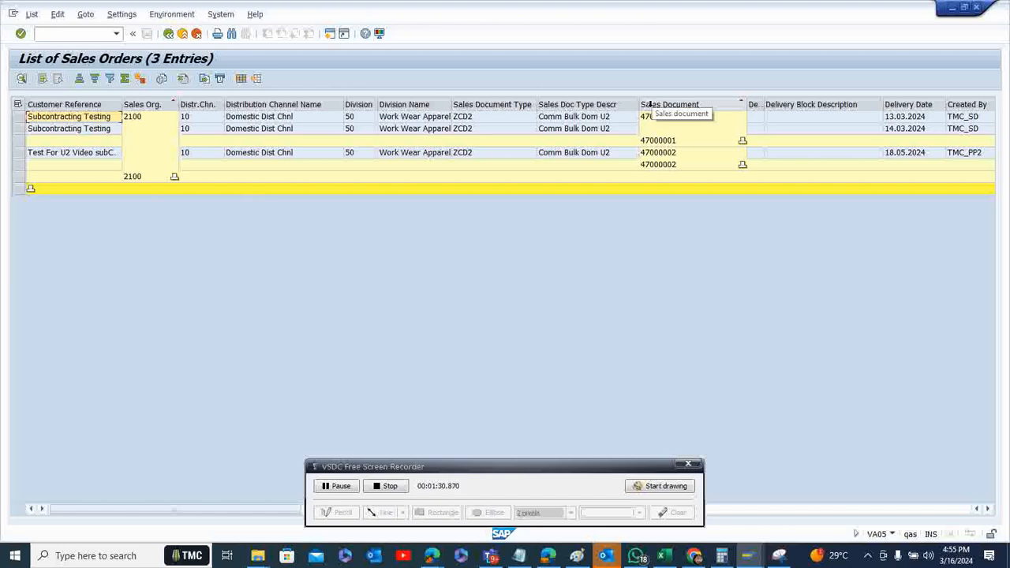
Open the sales order with customer reference "Test For U2 Video", review its item data, and return to the SAP Easy Access screen
double_click(673, 158)
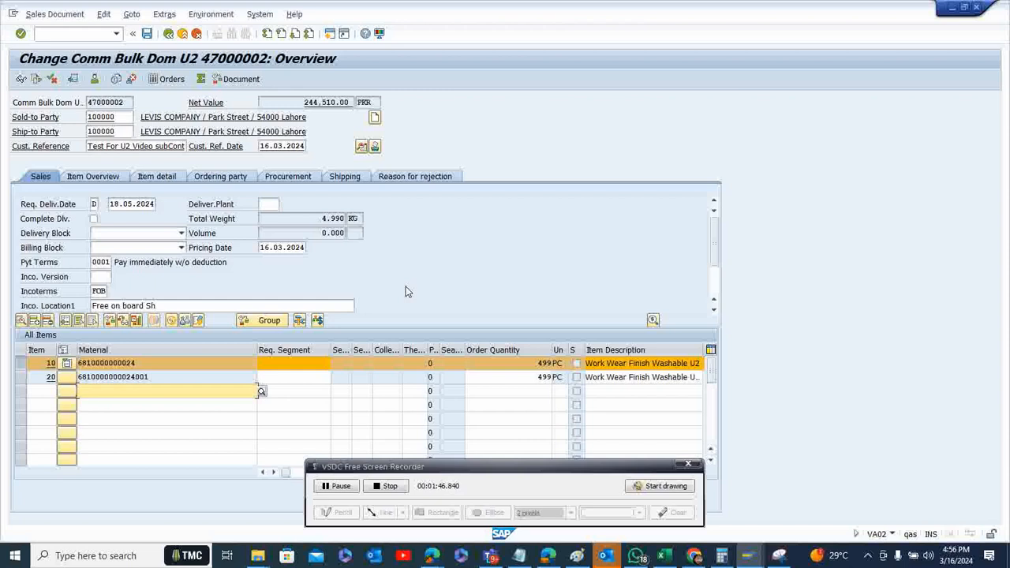
double_click(52, 378)
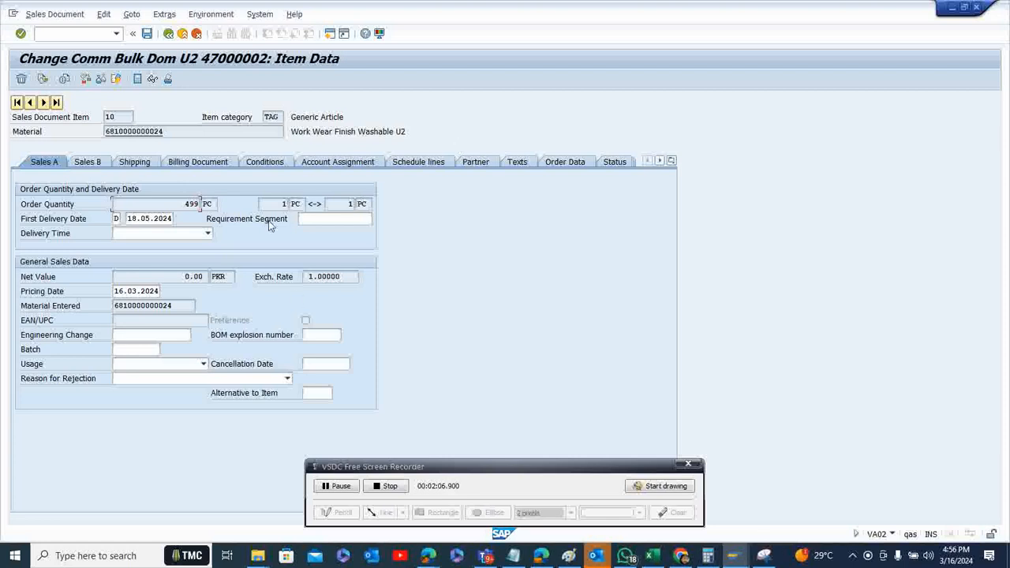
click(168, 33)
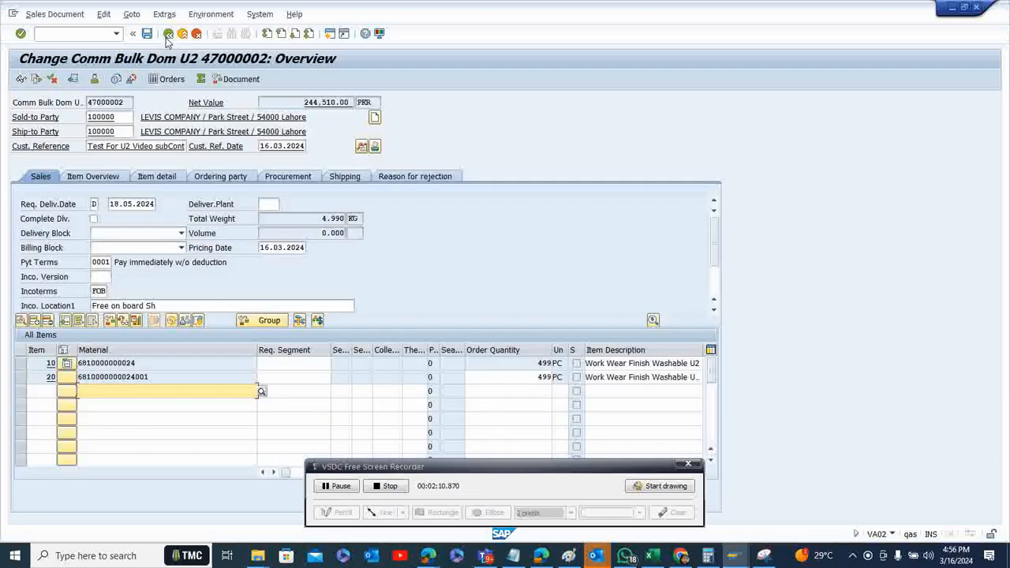
click(168, 35)
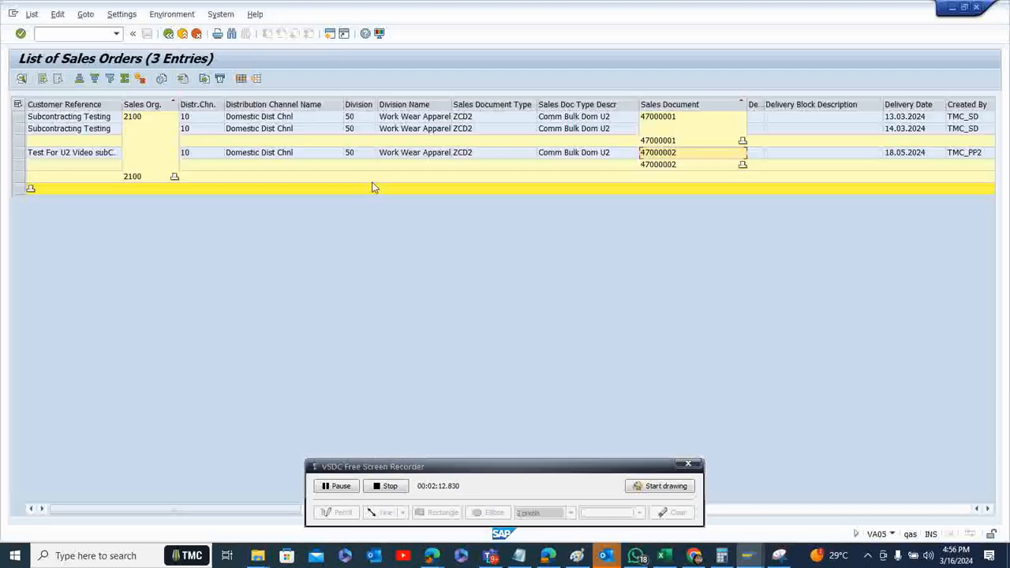
click(168, 34)
click(168, 33)
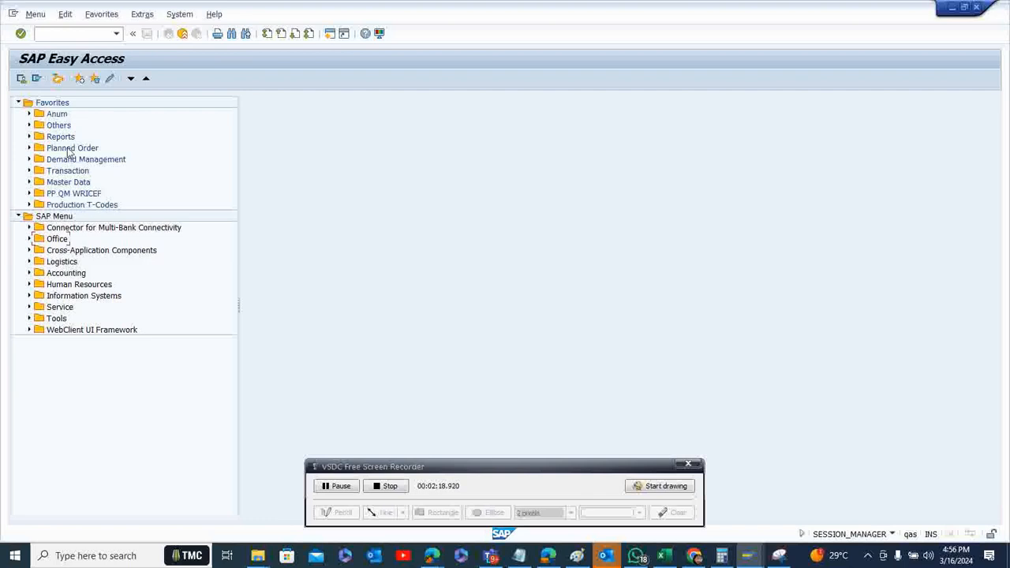
Run the MD4C Multilevel Order Report for the already entered sales order in plant 2100 with profile SAP000000001
click(30, 171)
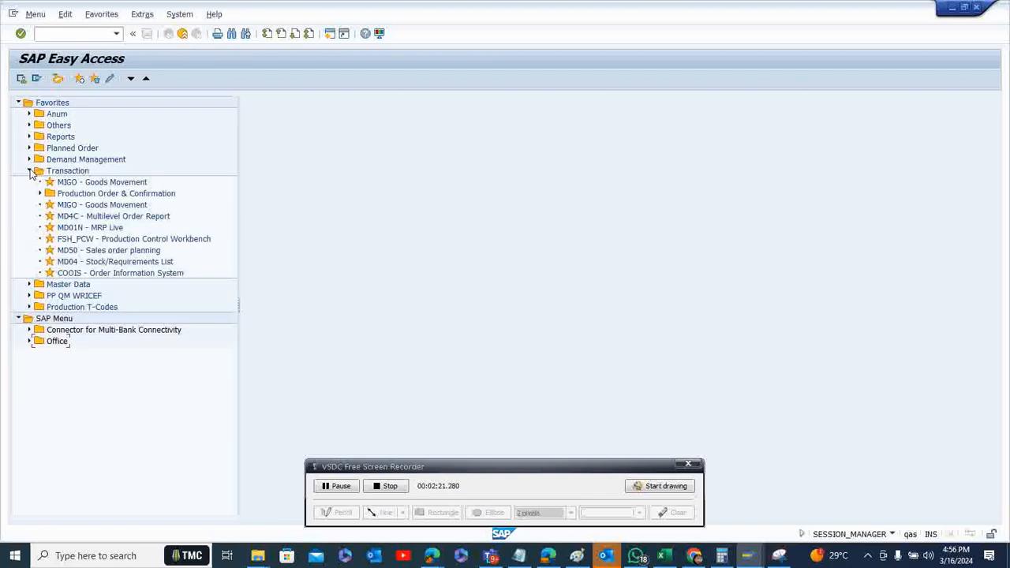
click(106, 219)
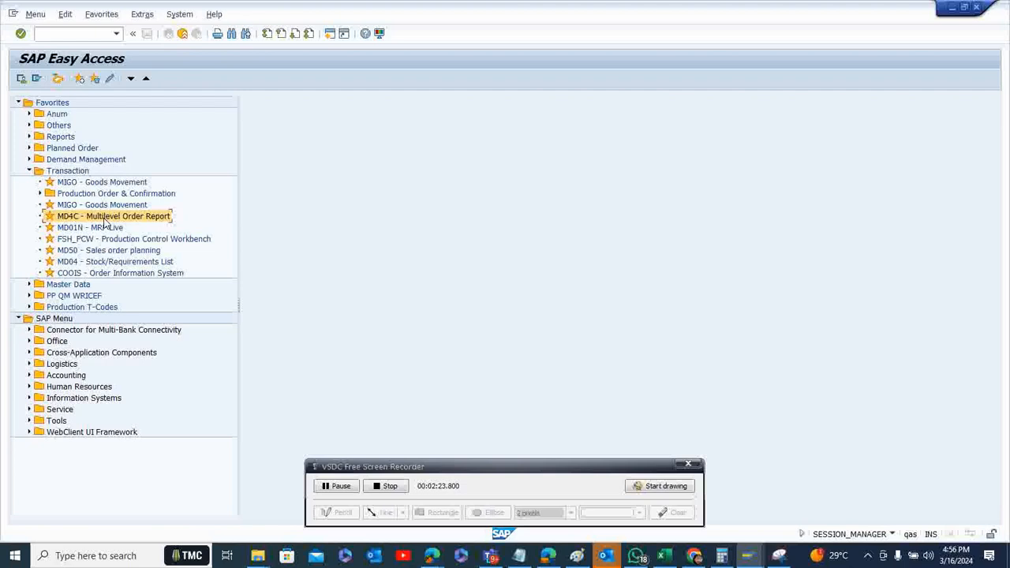
double_click(146, 224)
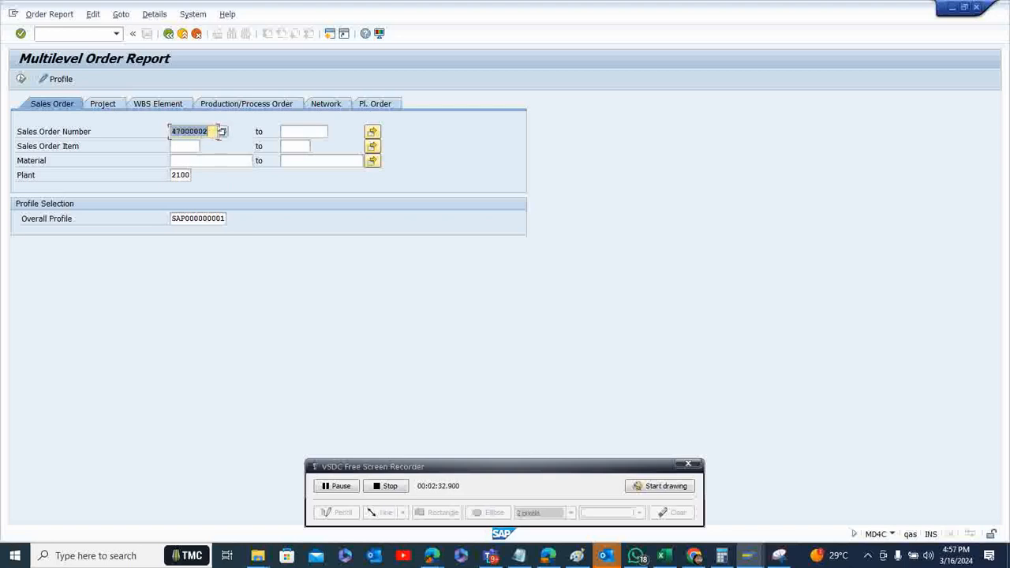
click(20, 80)
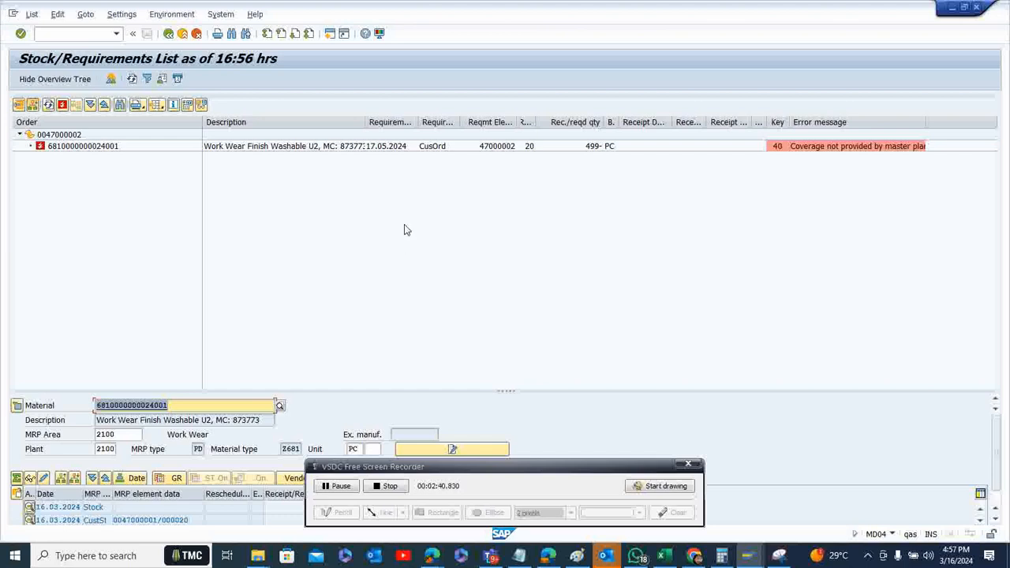
click(434, 148)
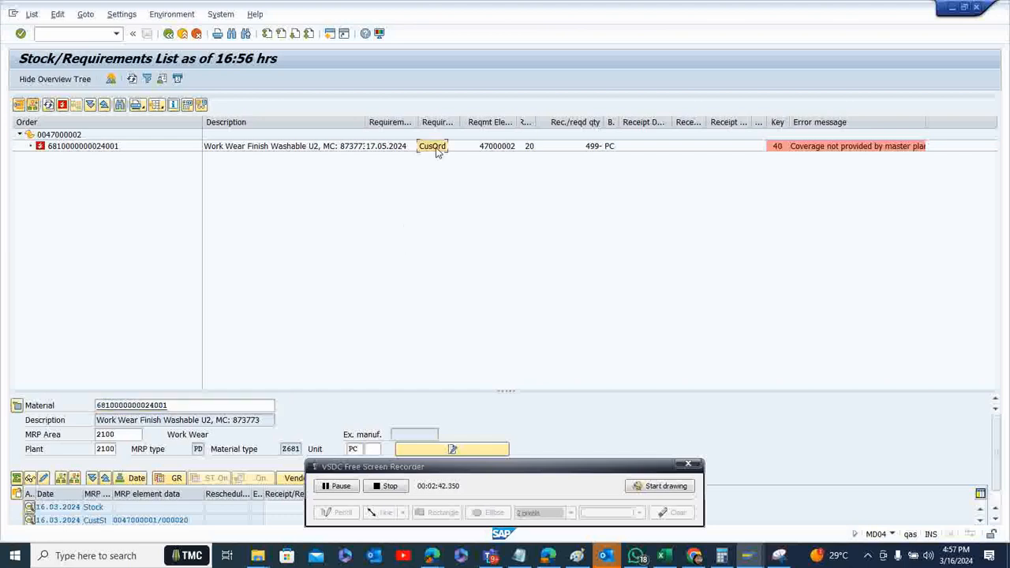
click(497, 150)
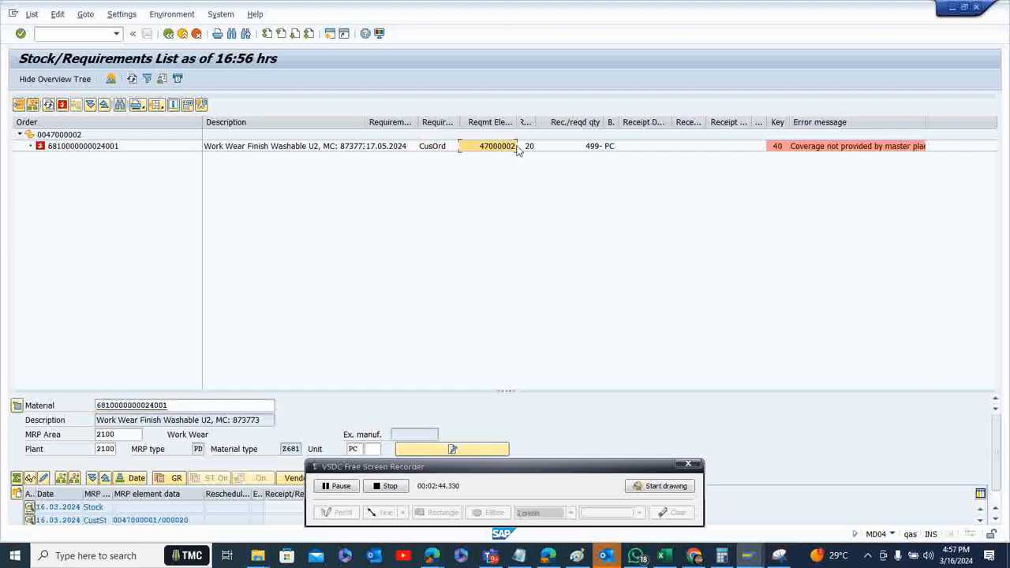
click(593, 151)
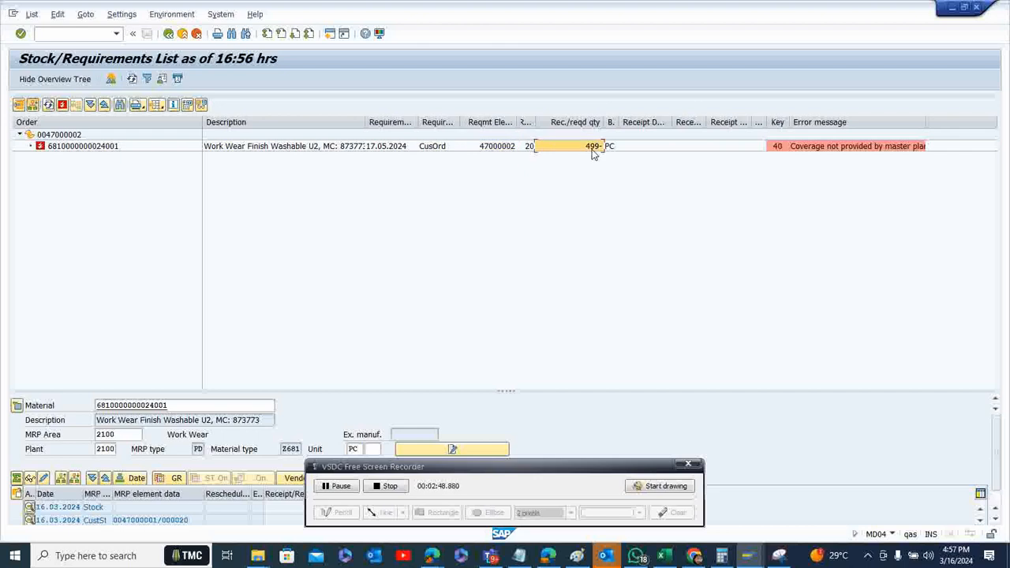
Enlarge the MRP element list, inspect the details of the customer order requirement dated 14.03.2024, and leave the report
drag(512, 390, 501, 208)
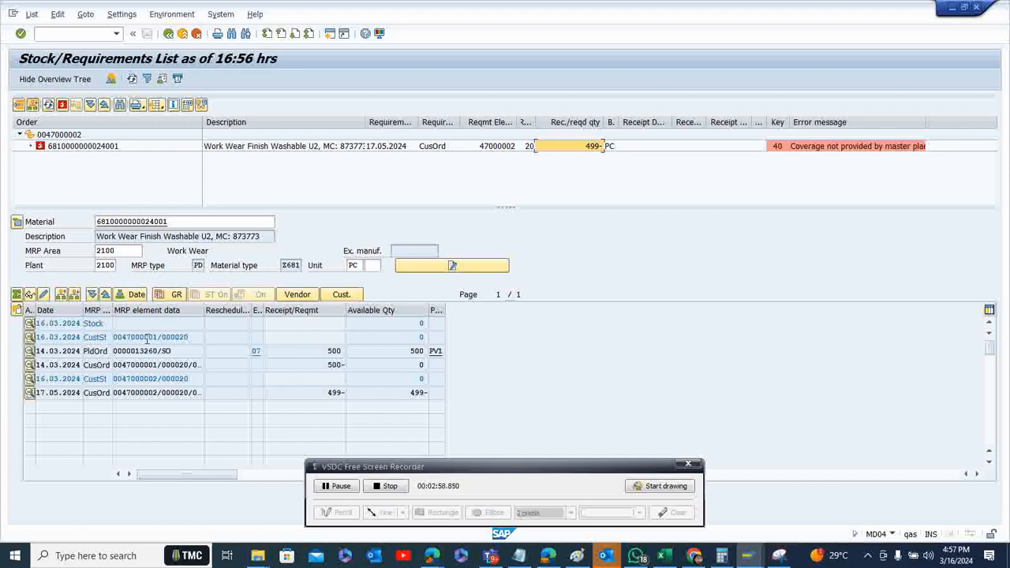
double_click(331, 364)
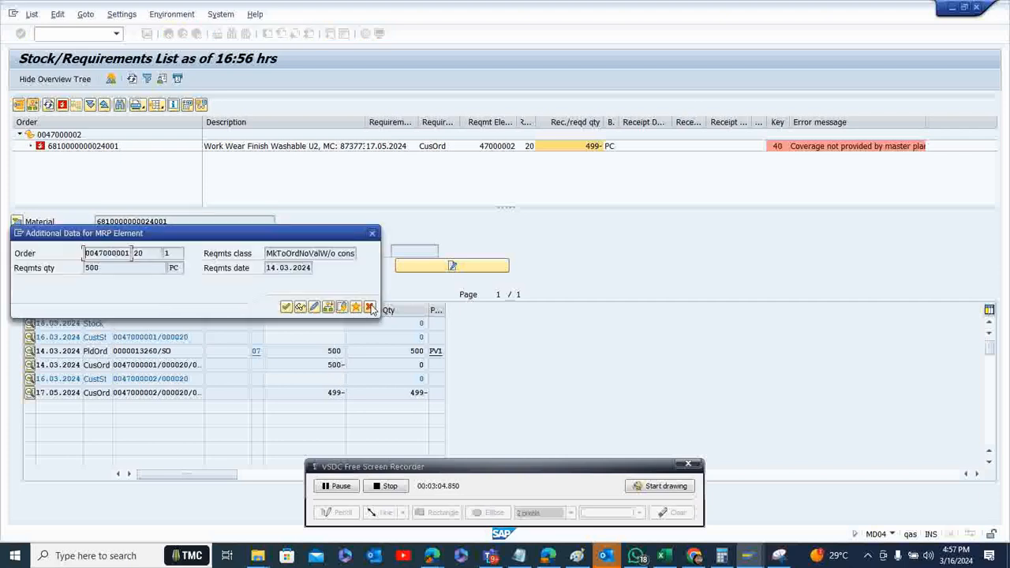
click(369, 306)
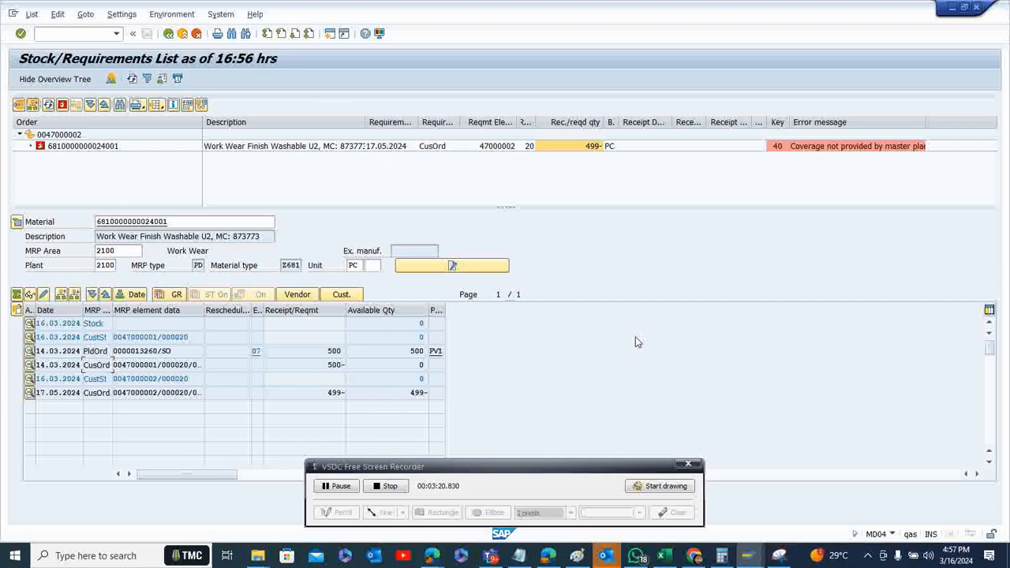
click(169, 35)
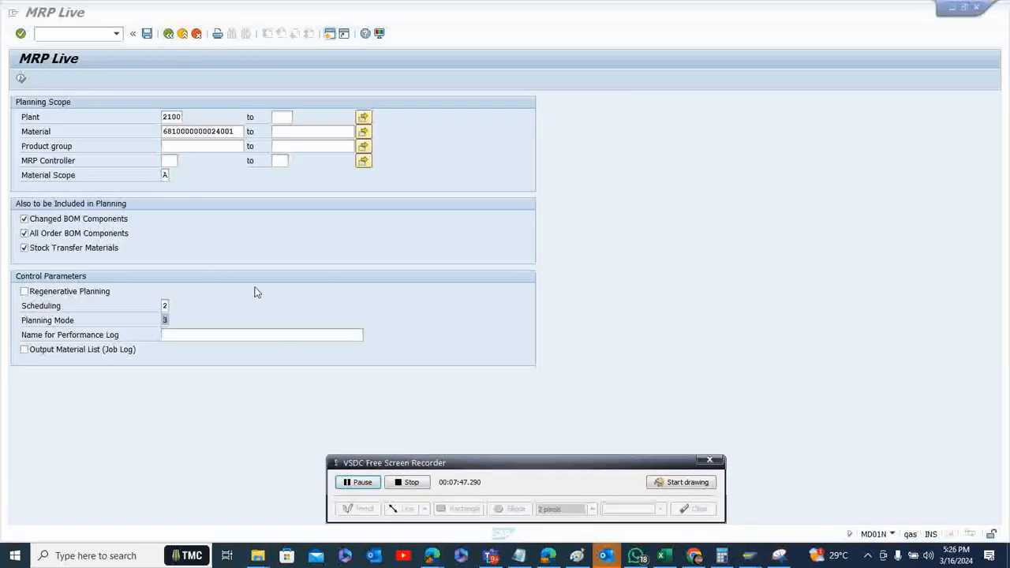
click(238, 131)
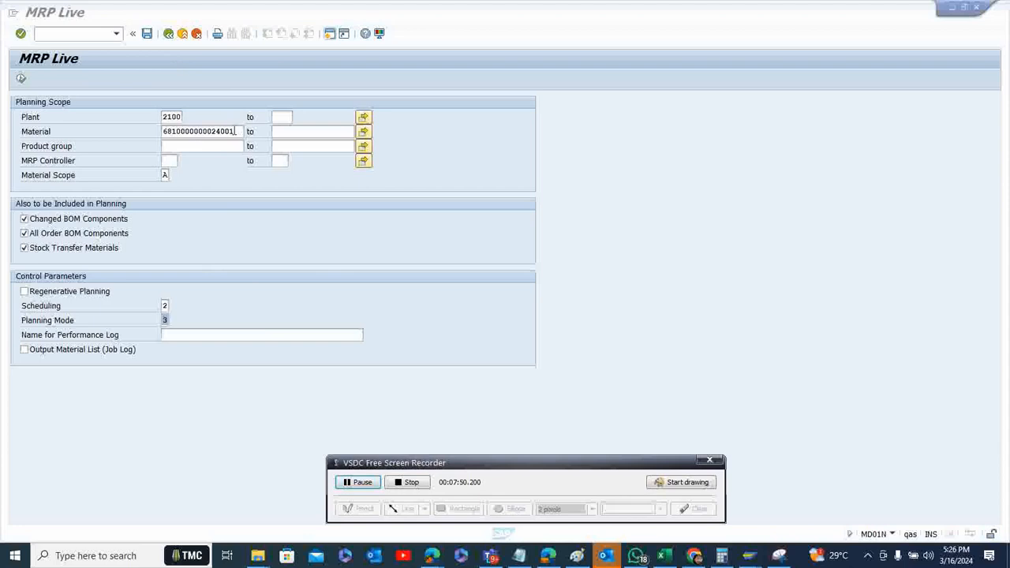
click(366, 134)
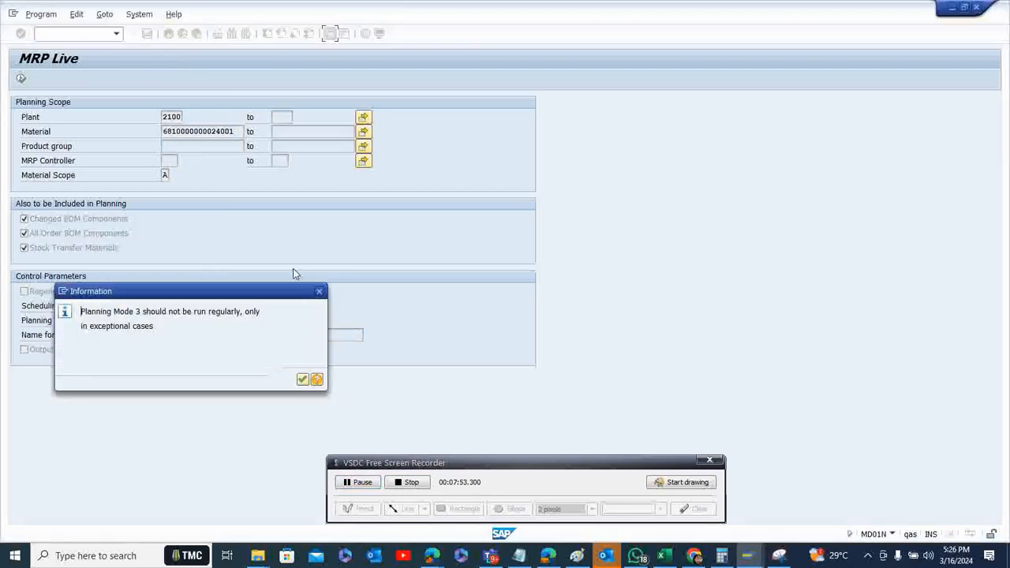
click(304, 379)
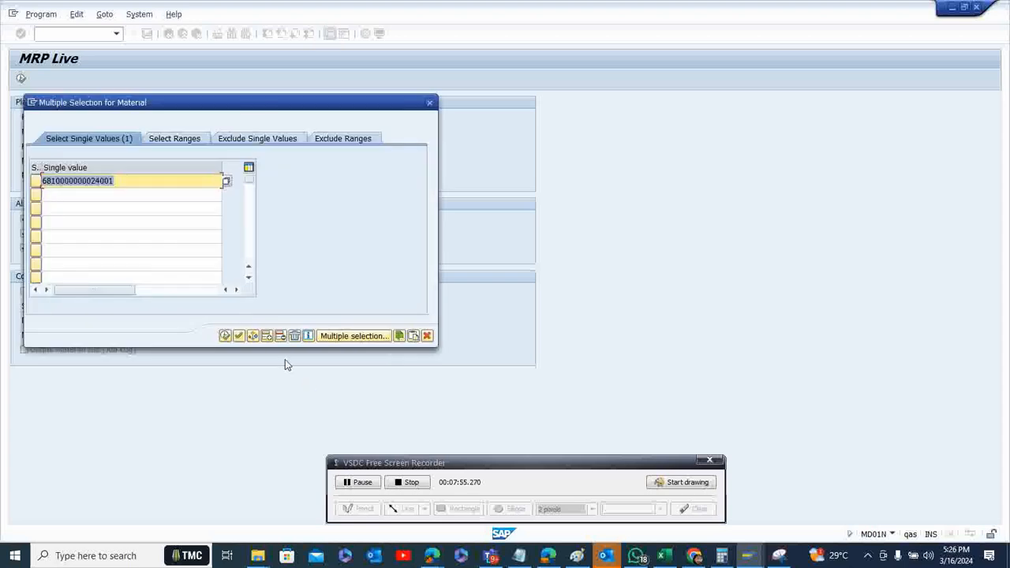
click(225, 339)
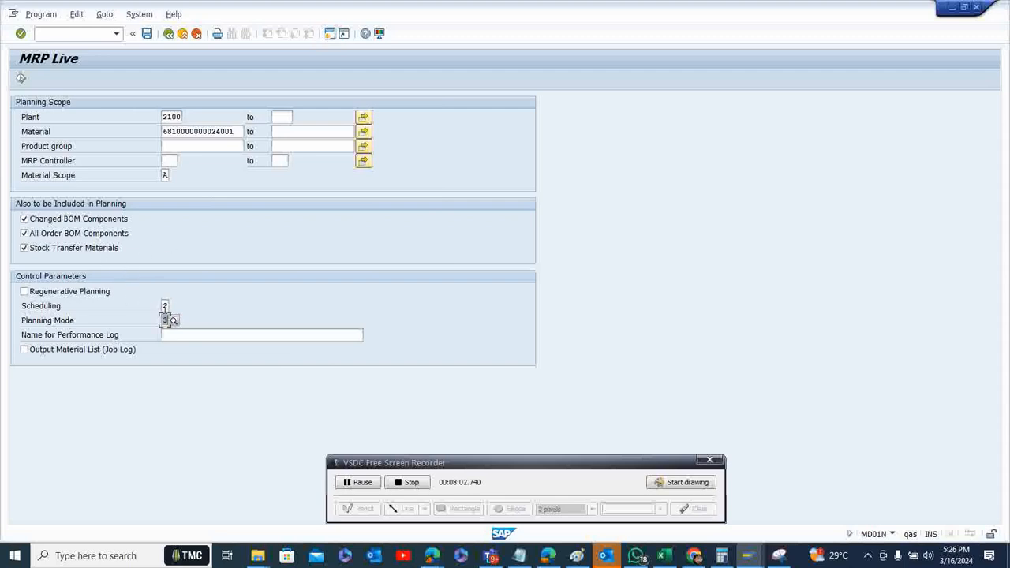
click(21, 80)
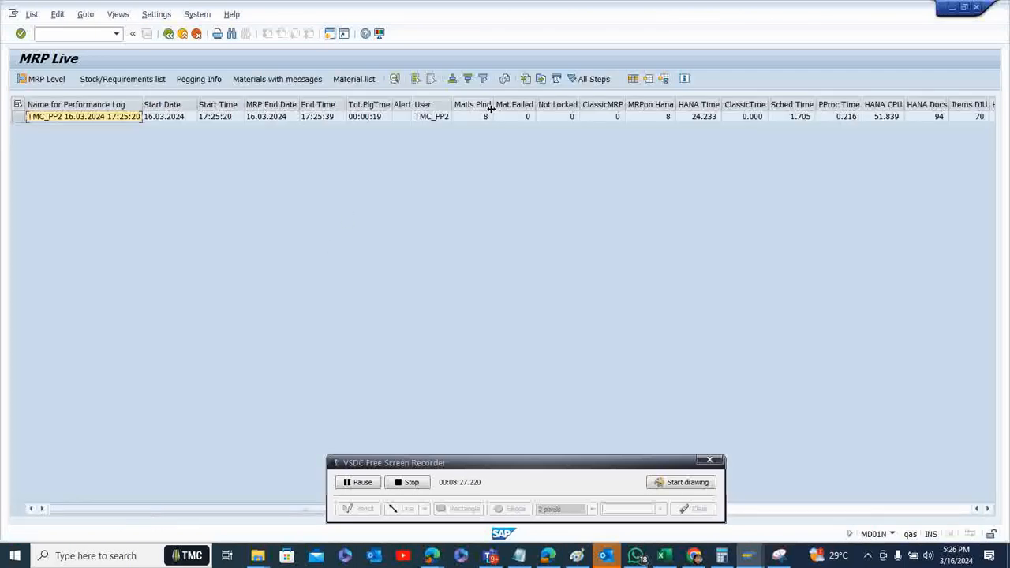
Leave the MRP Live results and run the MD4C Multilevel Order Report again for the already entered sales order in plant 2100
click(167, 34)
click(168, 34)
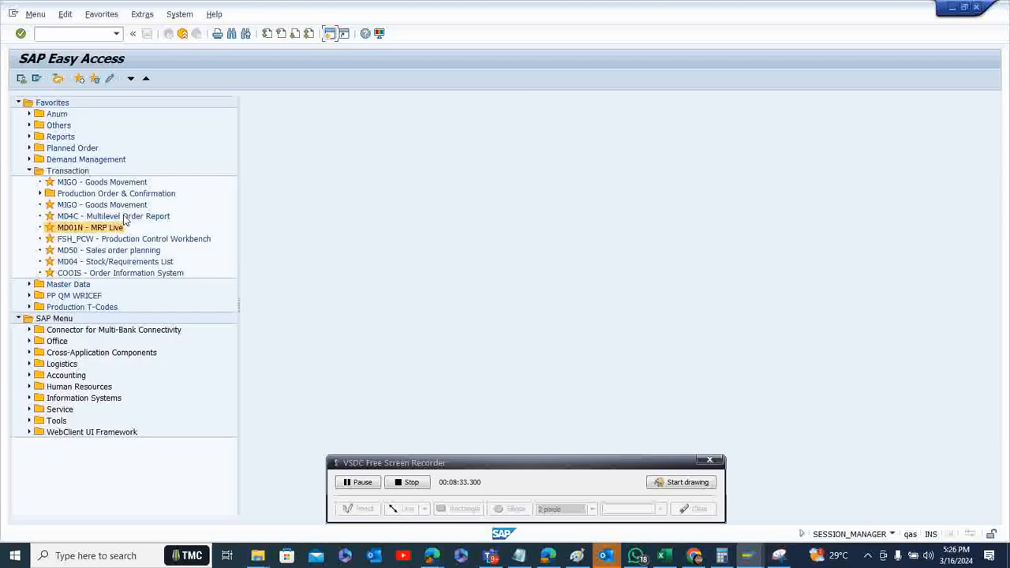
click(124, 218)
double_click(123, 215)
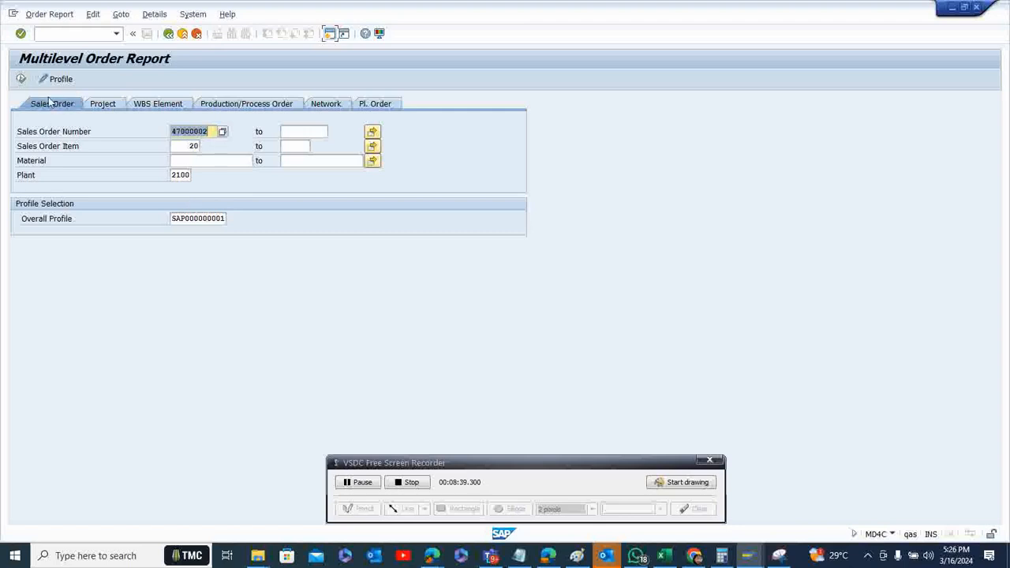
click(21, 79)
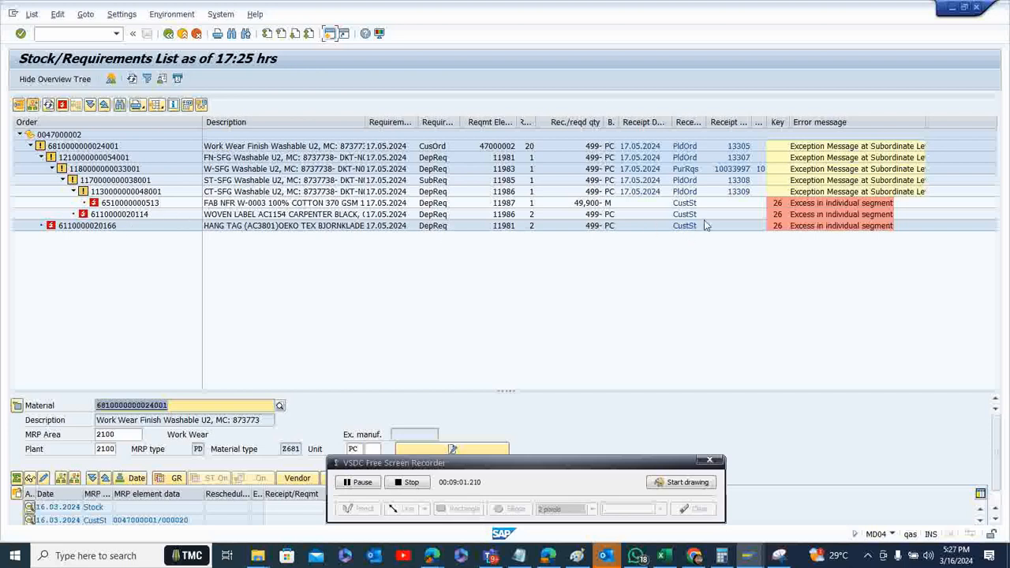
click(685, 171)
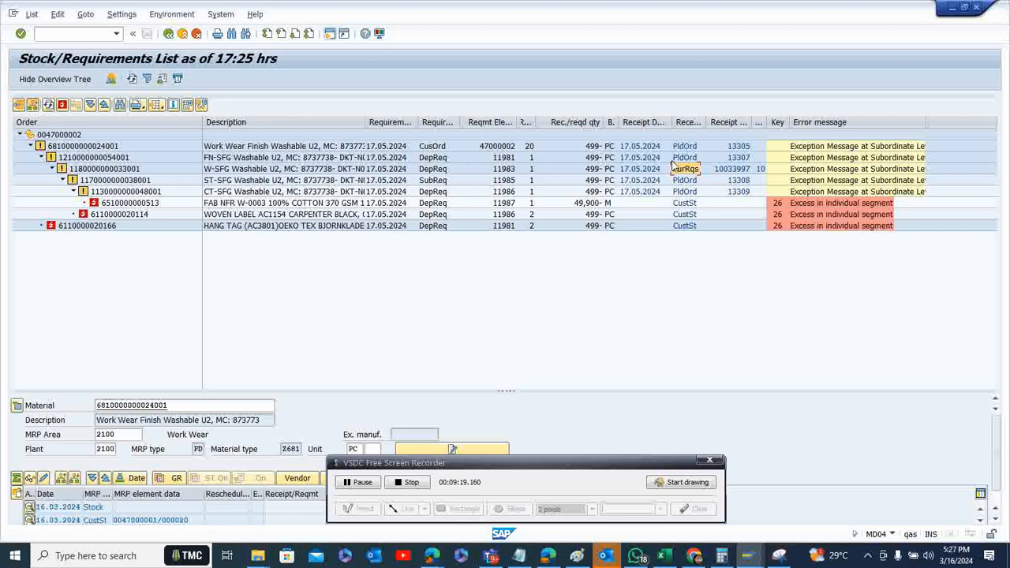
click(729, 173)
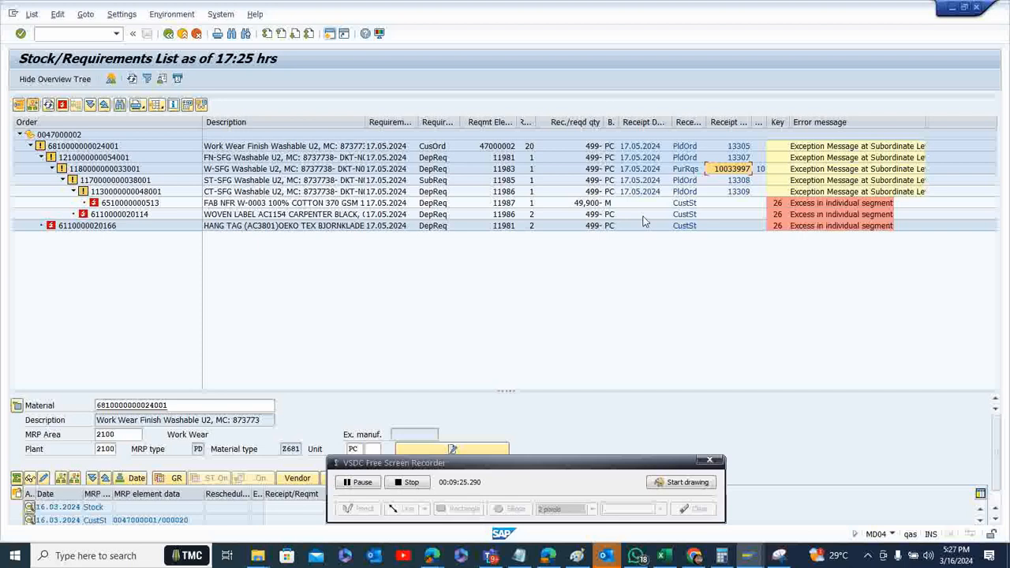
click(124, 170)
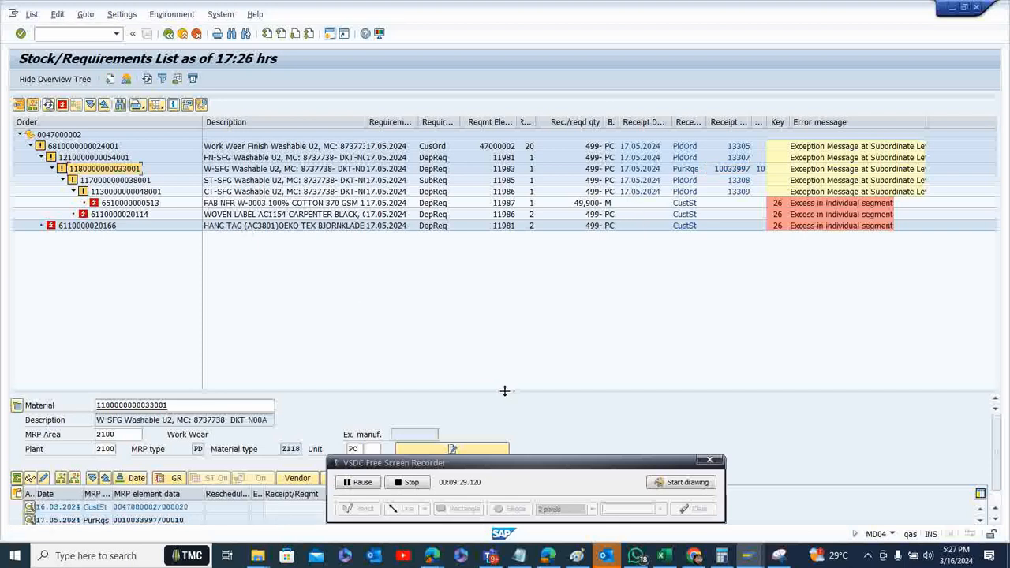
drag(506, 391, 494, 245)
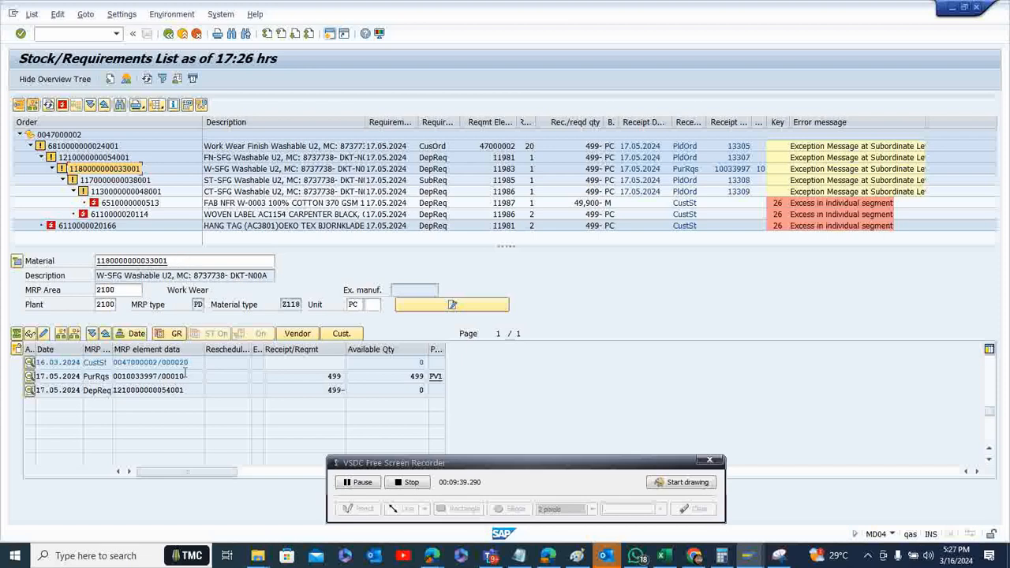
double_click(142, 377)
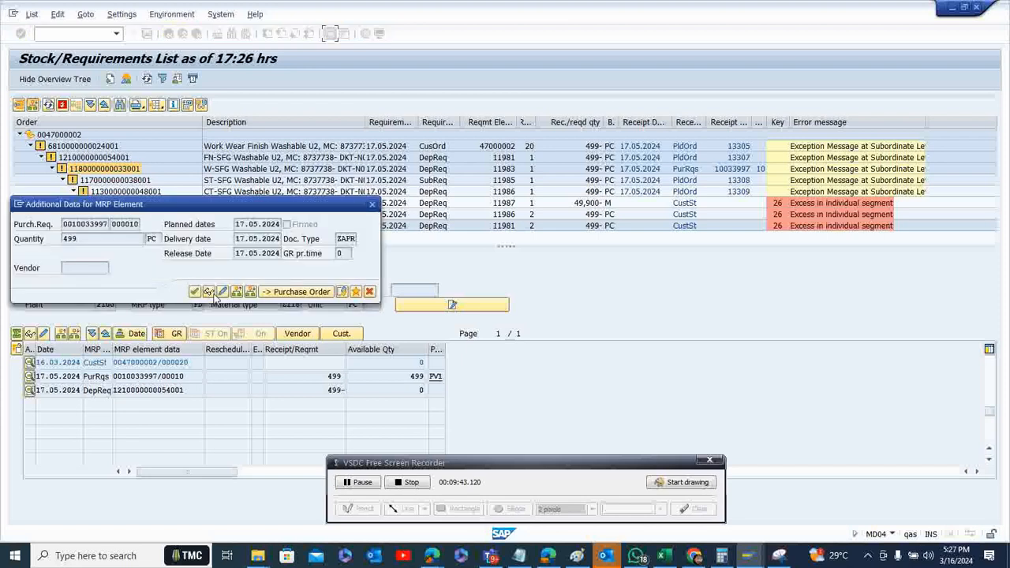
click(209, 292)
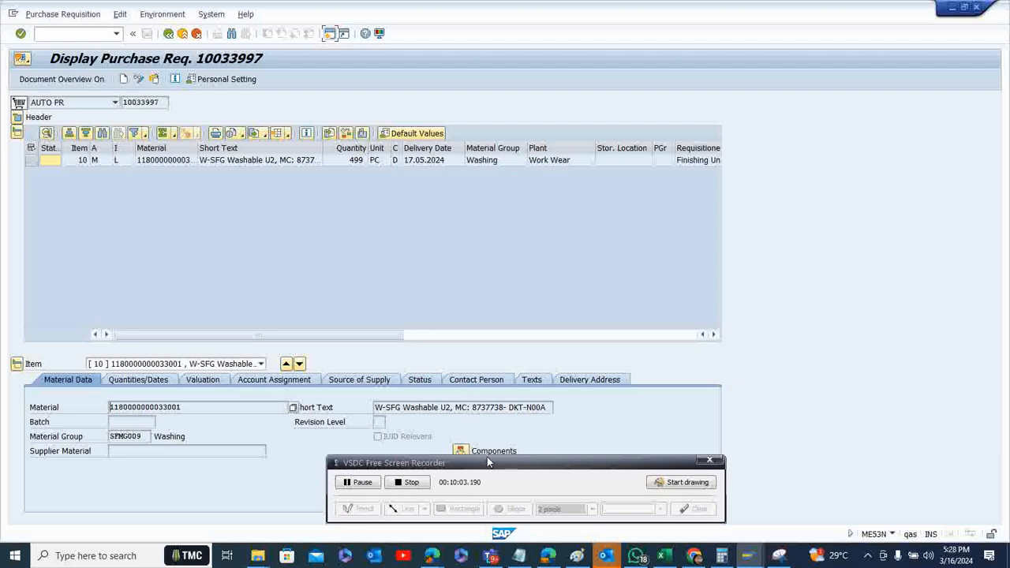
drag(487, 461, 489, 495)
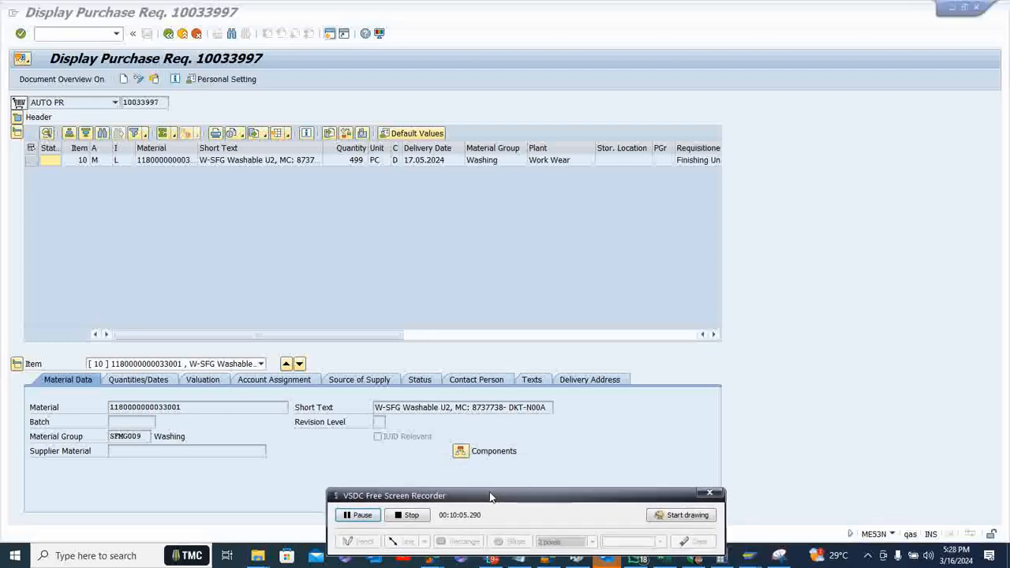
click(460, 453)
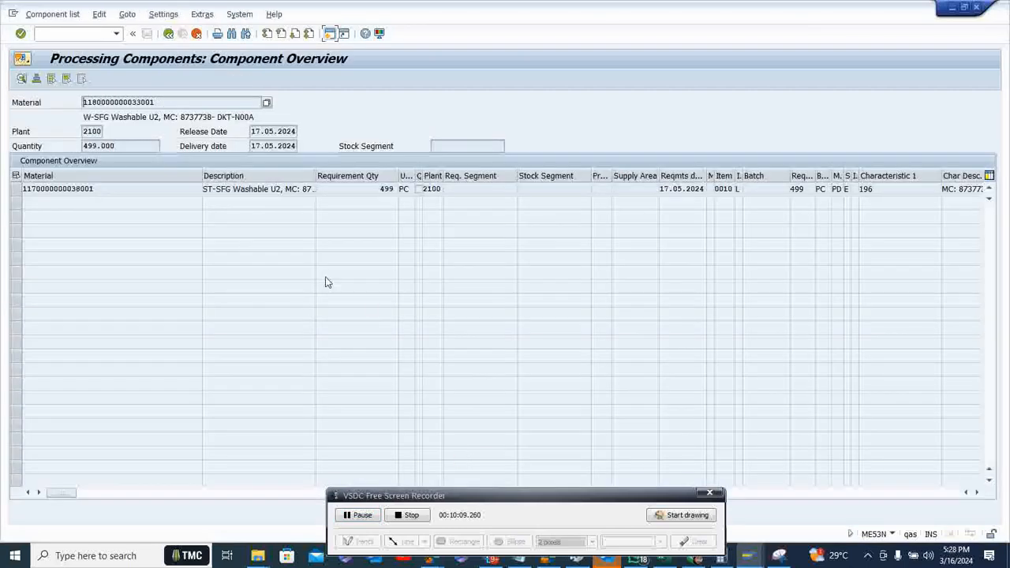
click(166, 190)
click(168, 33)
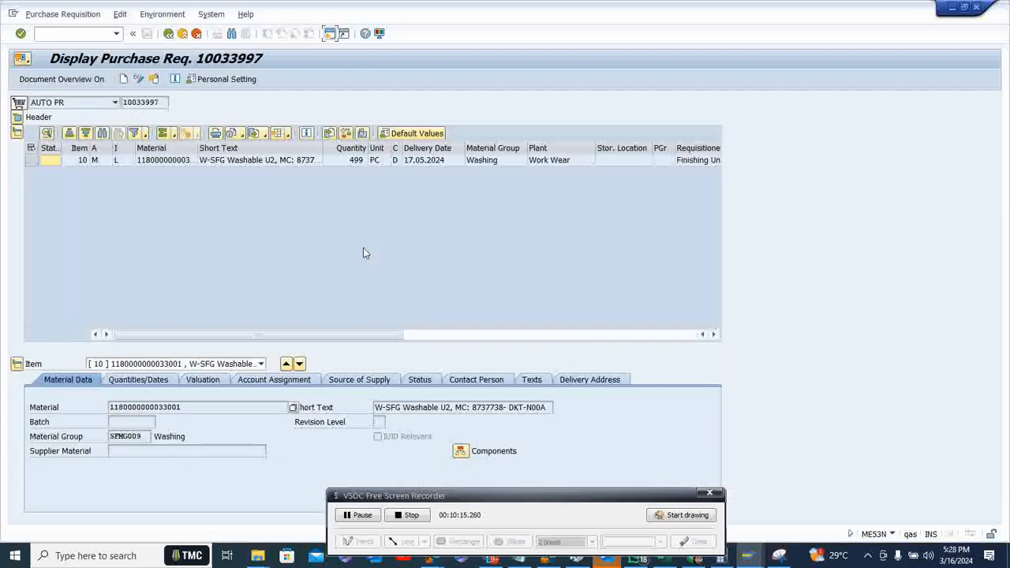
click(168, 33)
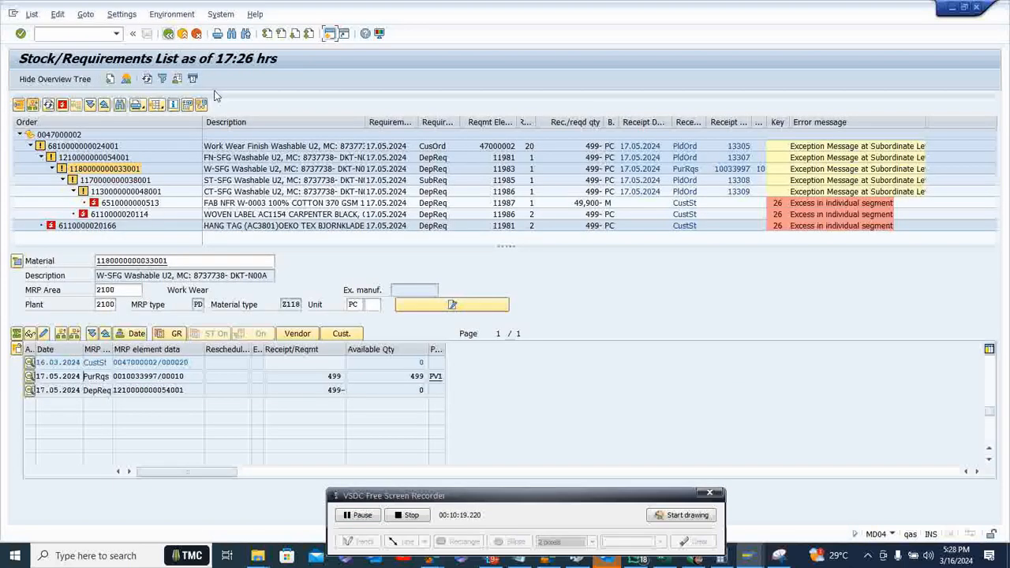
click(152, 192)
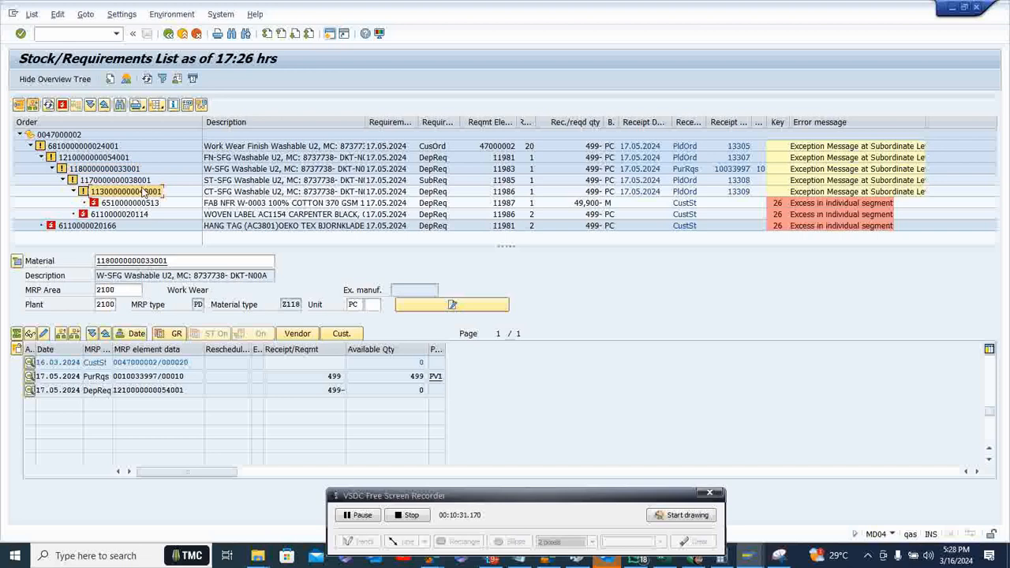
click(140, 181)
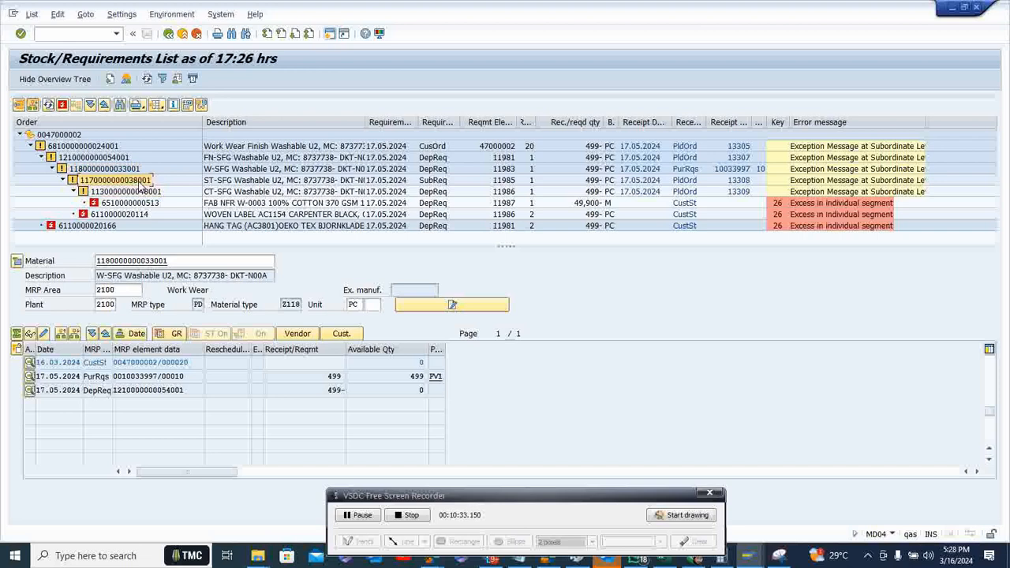
click(140, 193)
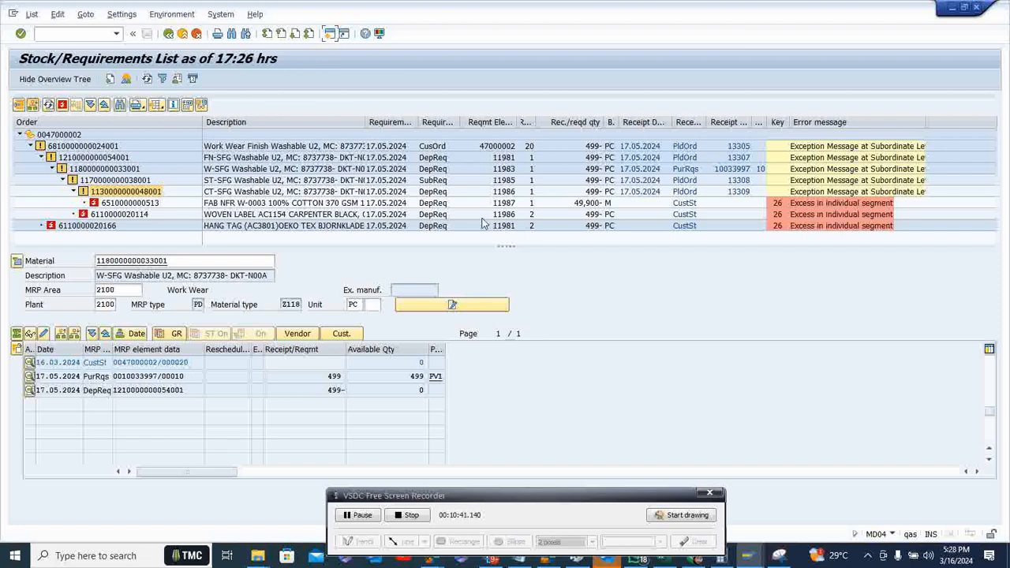
click(748, 558)
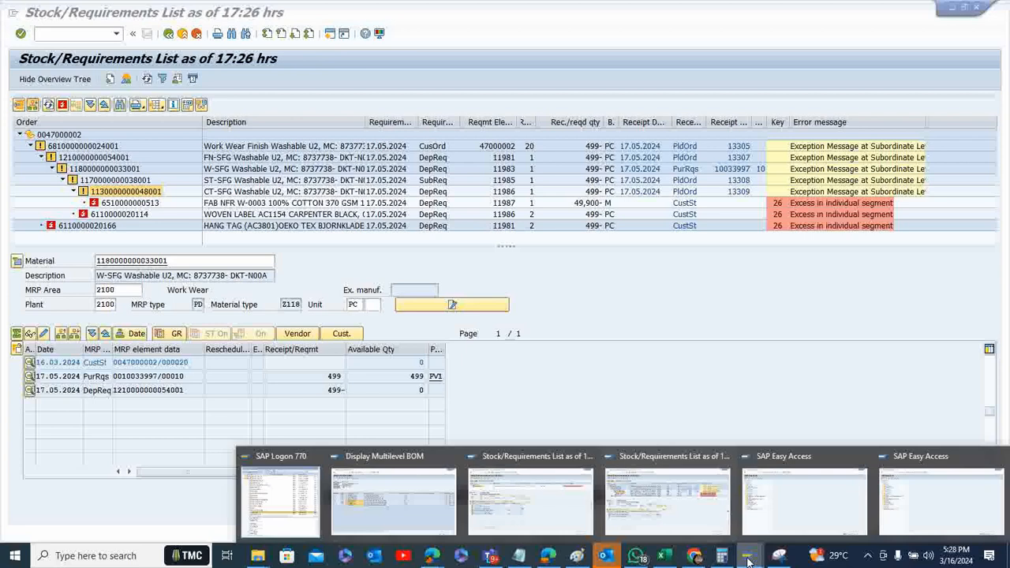
click(704, 531)
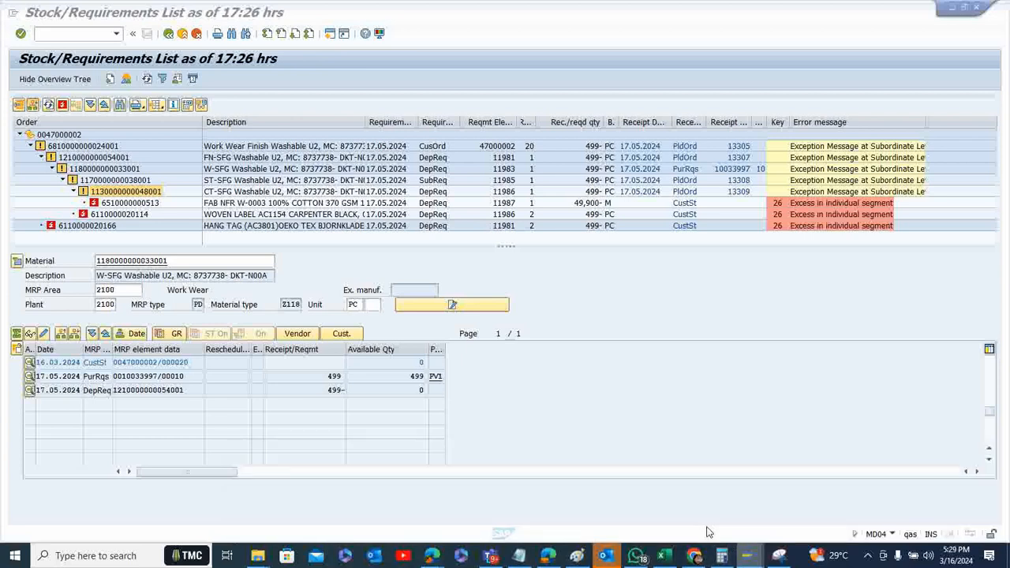
click(747, 558)
click(579, 482)
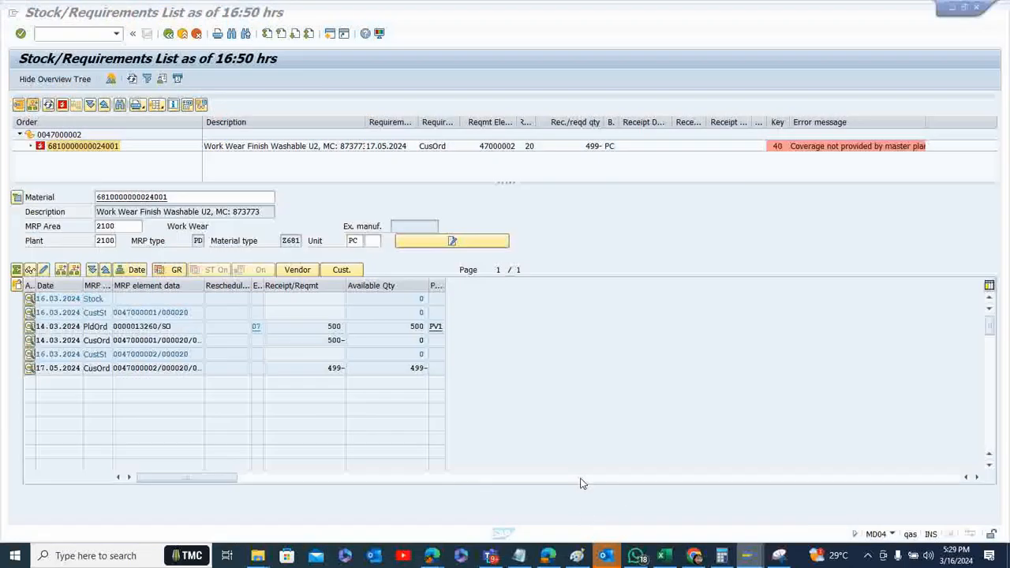
click(747, 560)
click(748, 560)
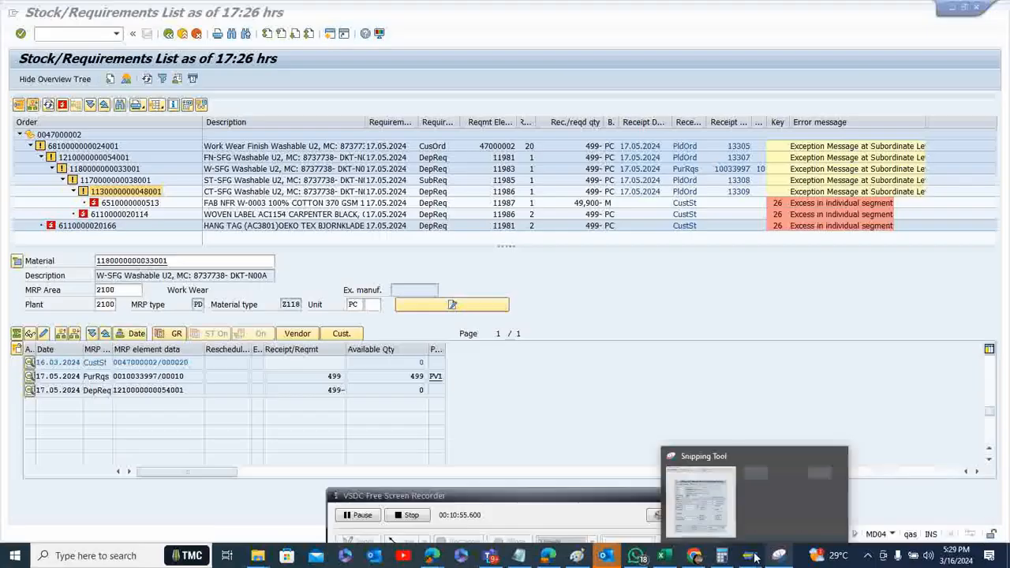
click(748, 558)
click(571, 477)
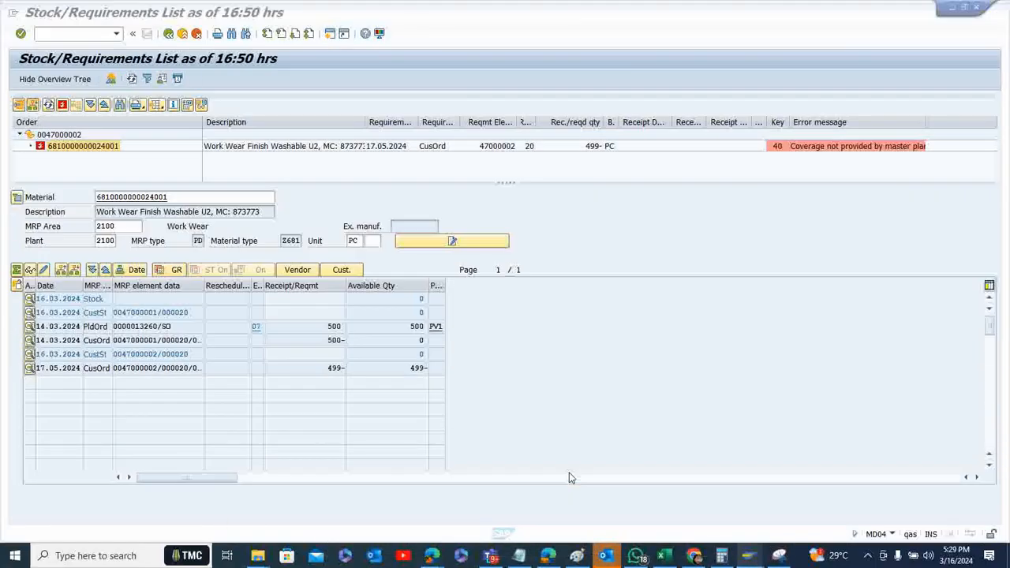
click(975, 9)
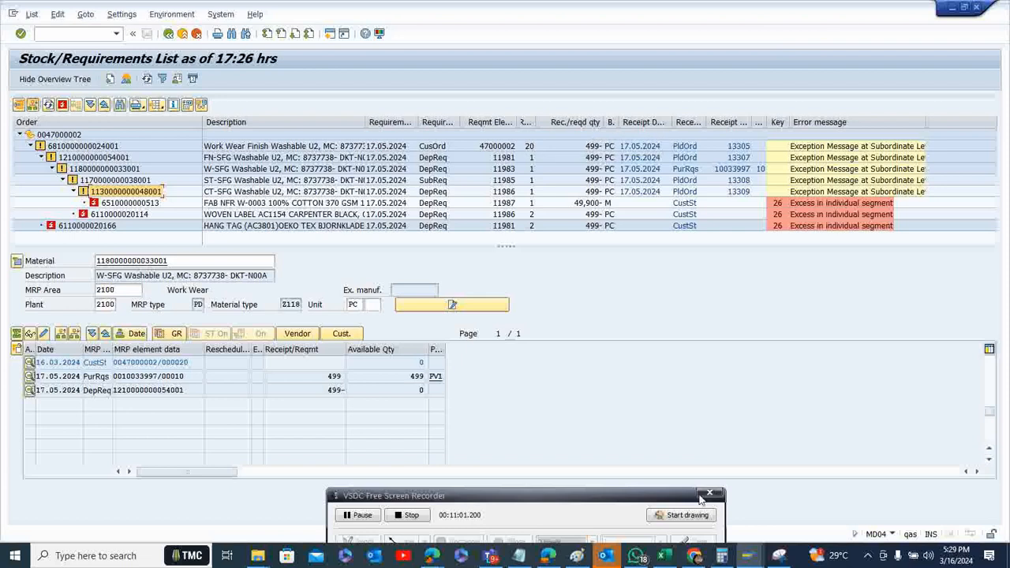
Switch to a free SAP Easy Access session and start the FSH_PCW Production Control Workbench from the Transaction favorites
click(747, 557)
click(804, 510)
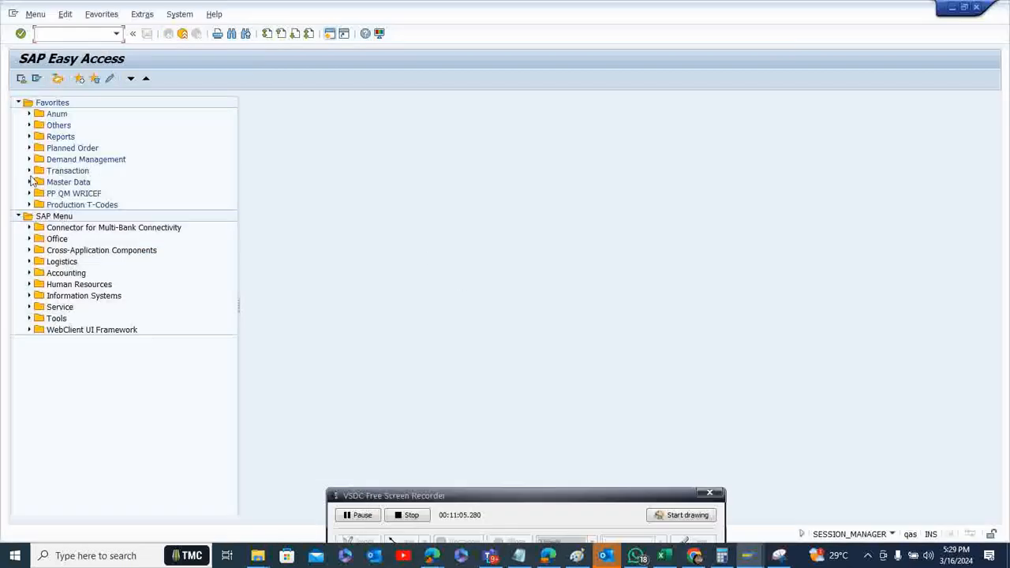
click(31, 171)
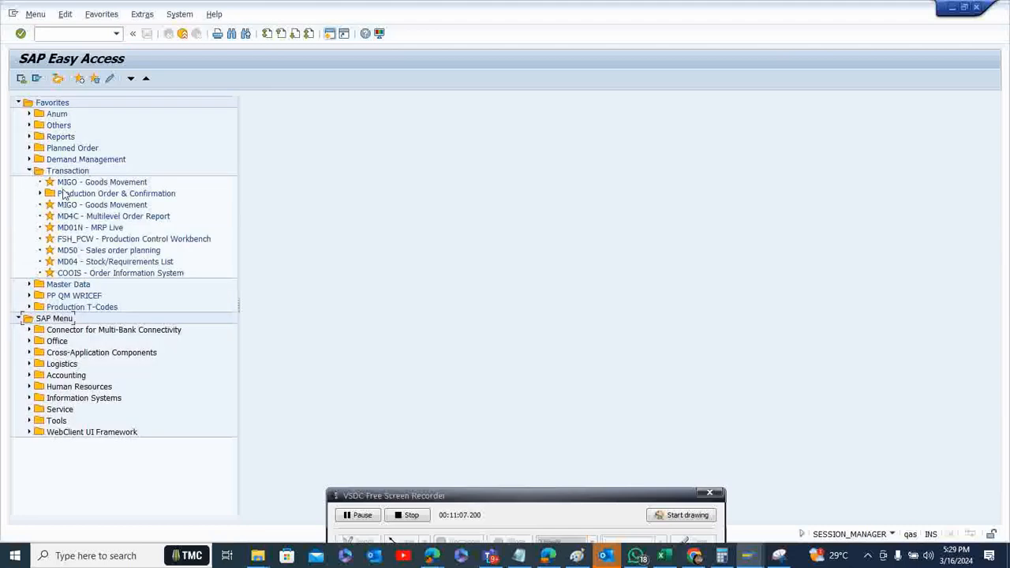
click(123, 240)
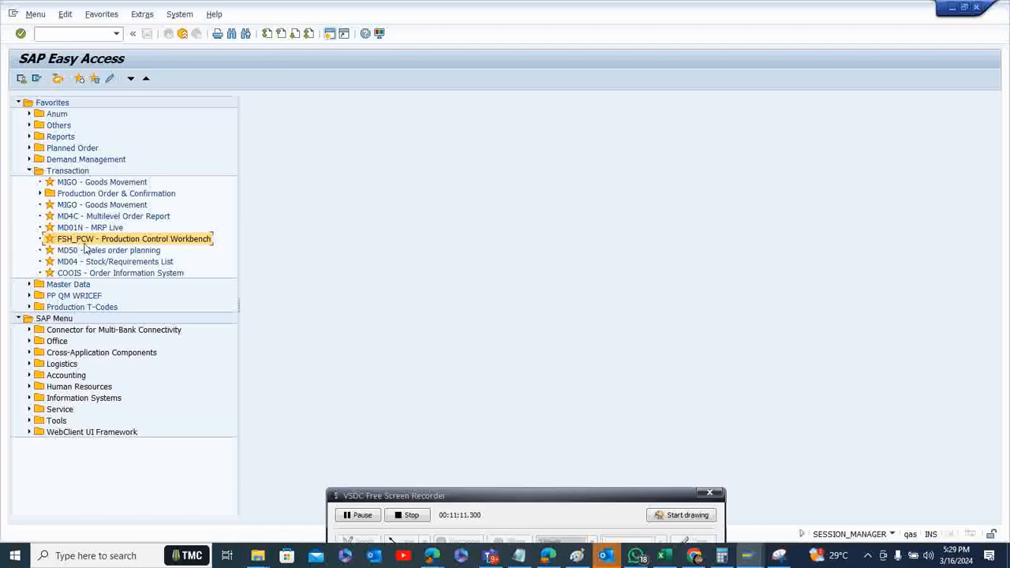
double_click(99, 243)
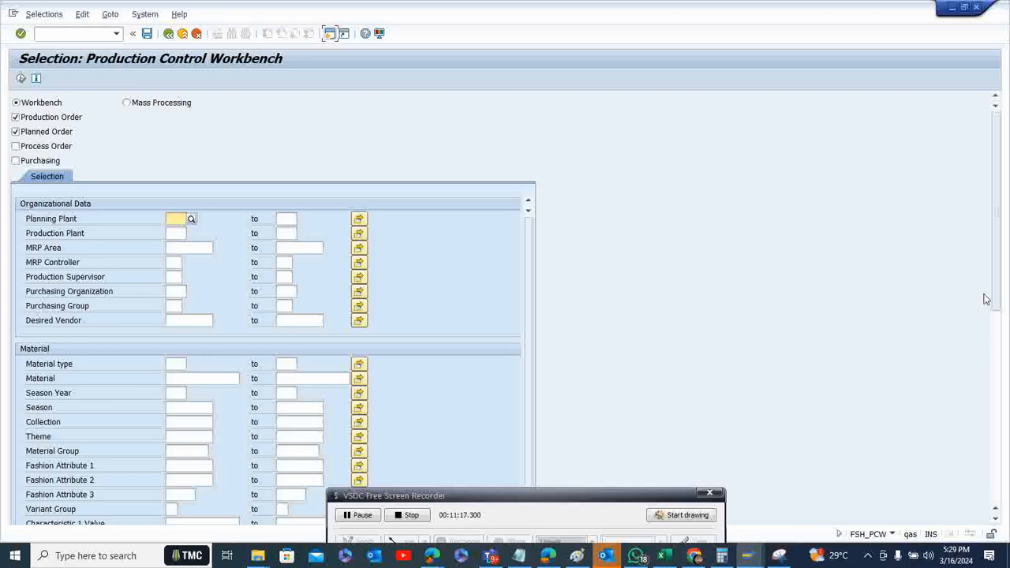
Enter the sales order number as the sales document selection and run the Production Control Workbench for production and planned orders
drag(997, 264, 1007, 406)
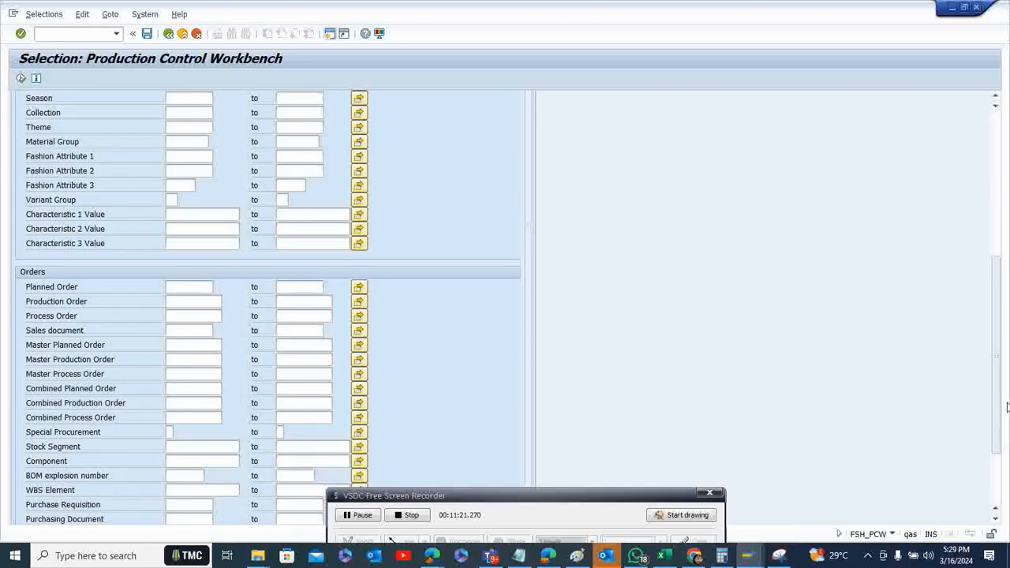
click(184, 329)
text(47000002)
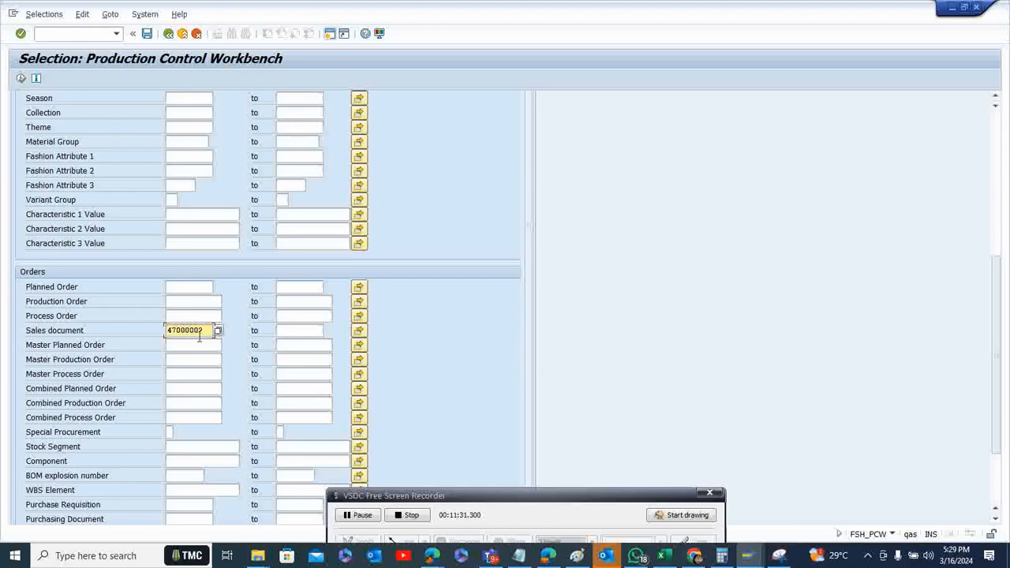
key(Return)
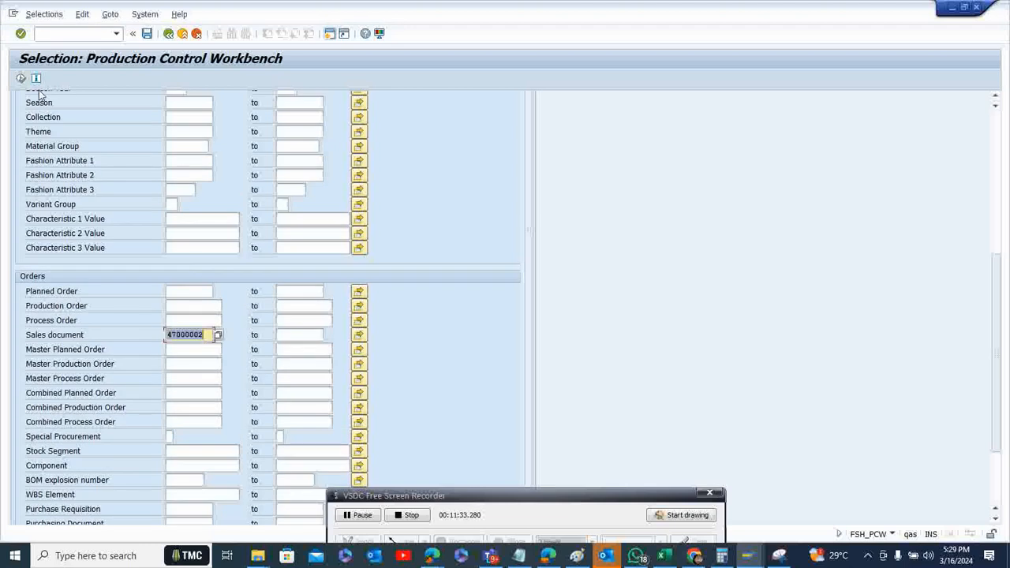
click(21, 78)
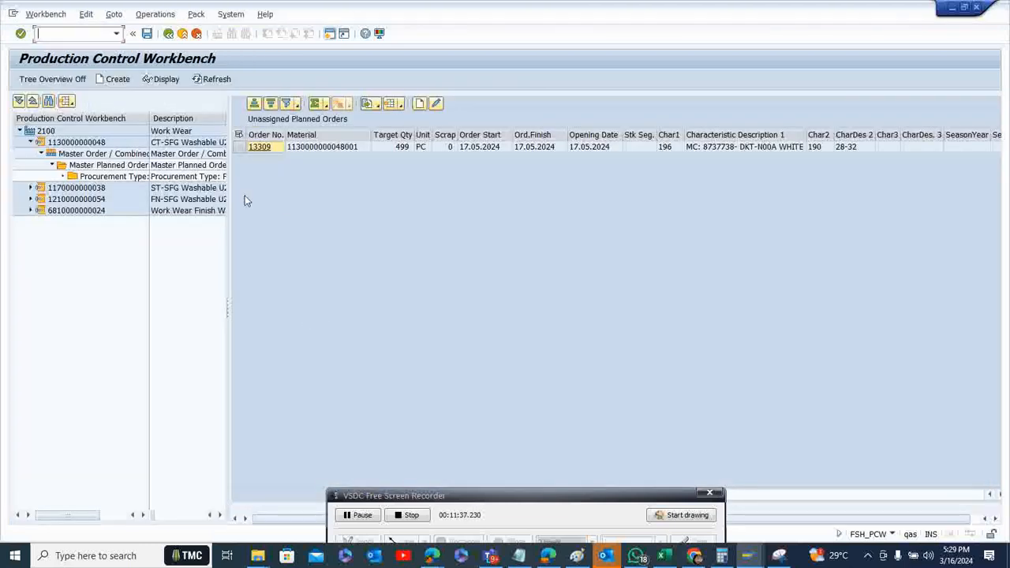
click(31, 142)
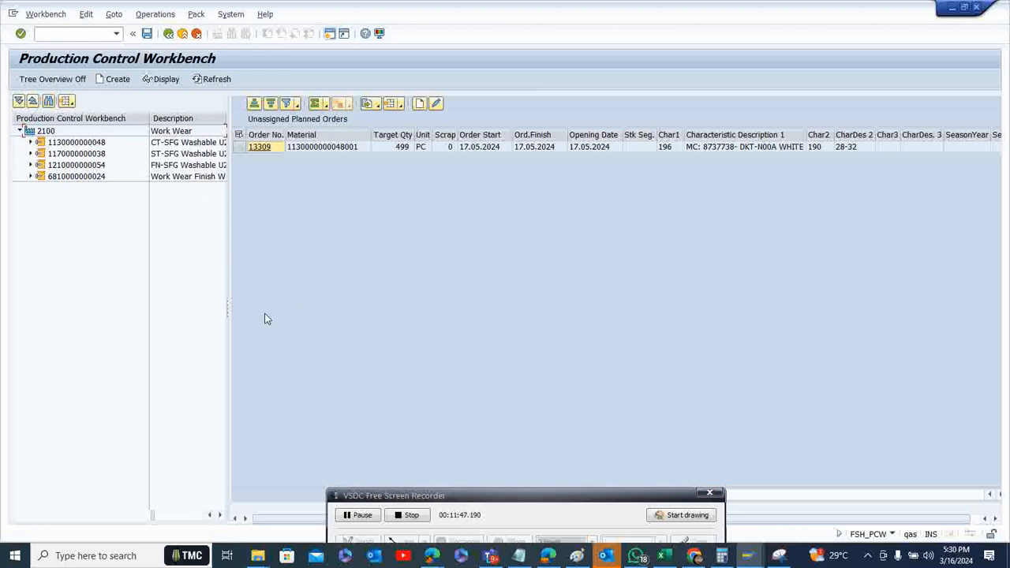
drag(226, 311, 280, 298)
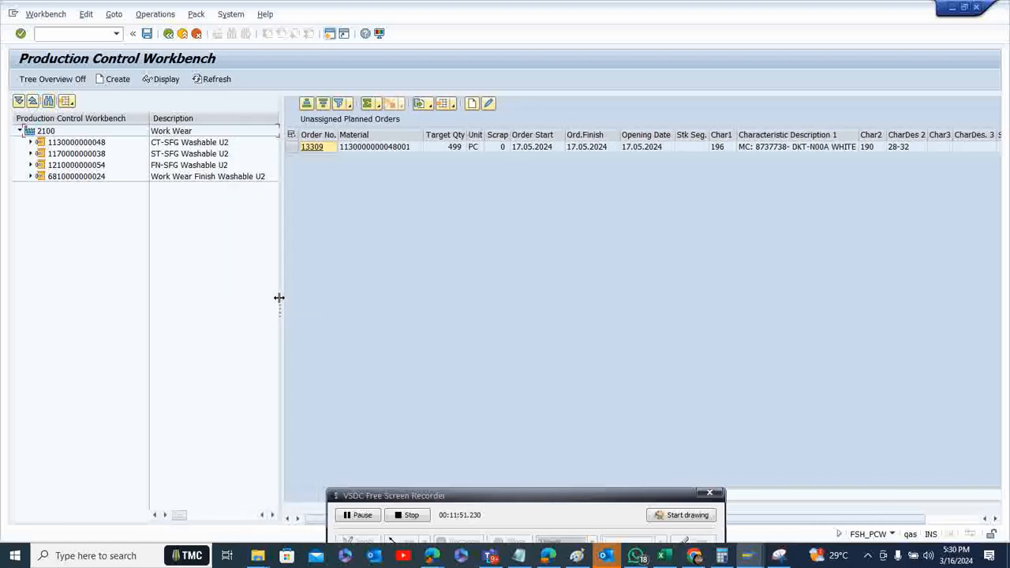
click(66, 154)
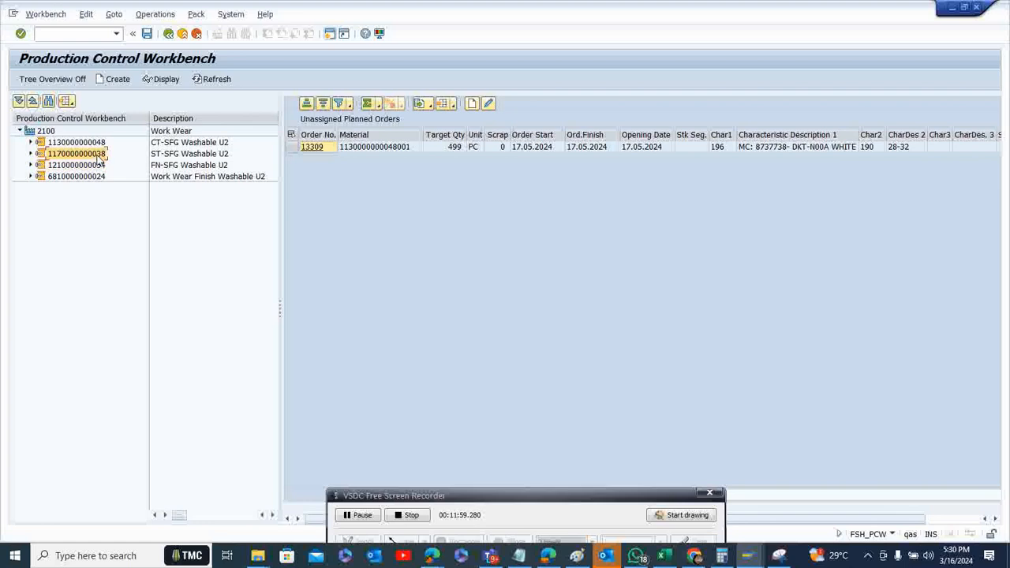
click(31, 143)
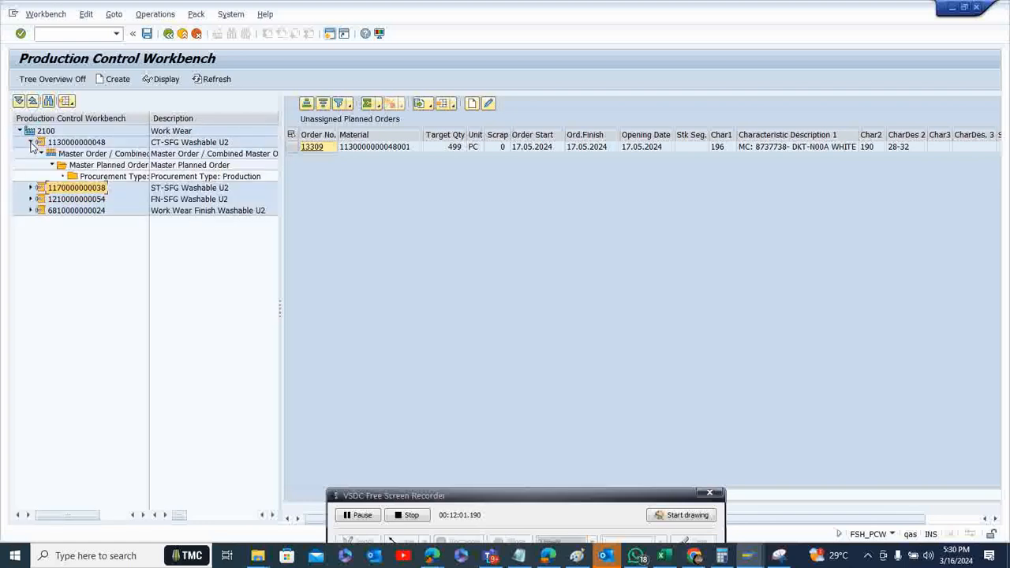
click(87, 177)
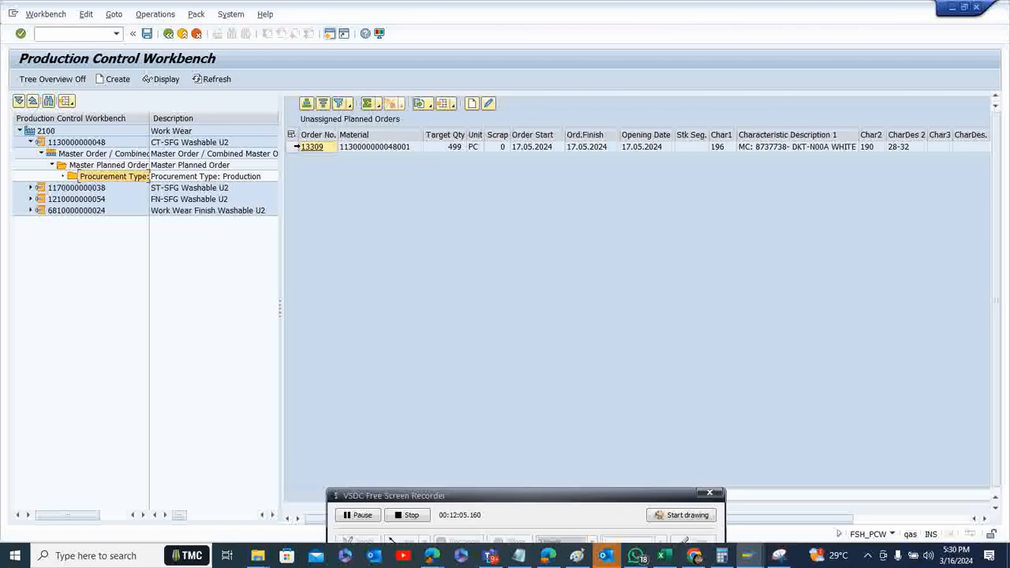
click(292, 147)
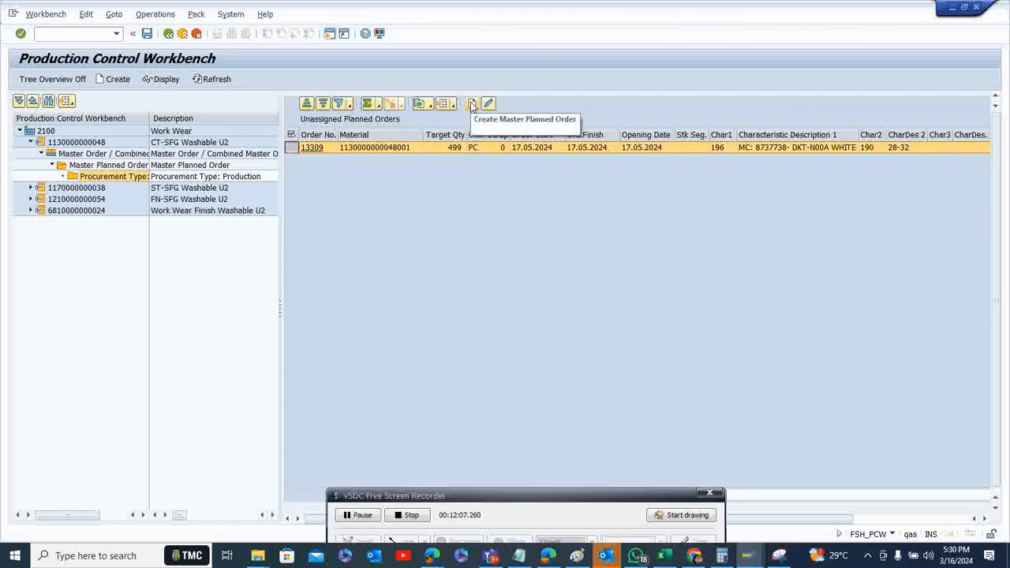
click(471, 103)
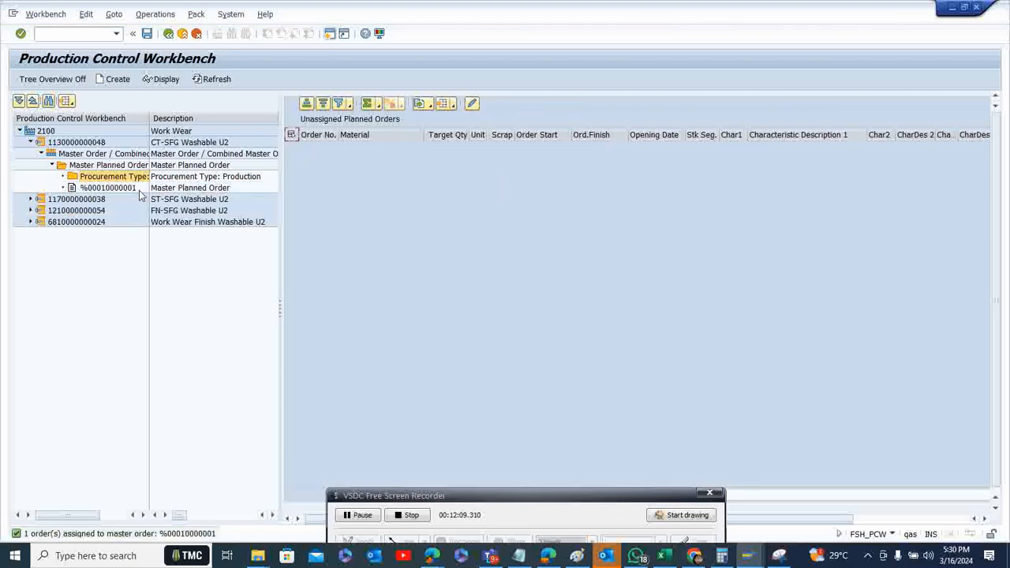
click(147, 34)
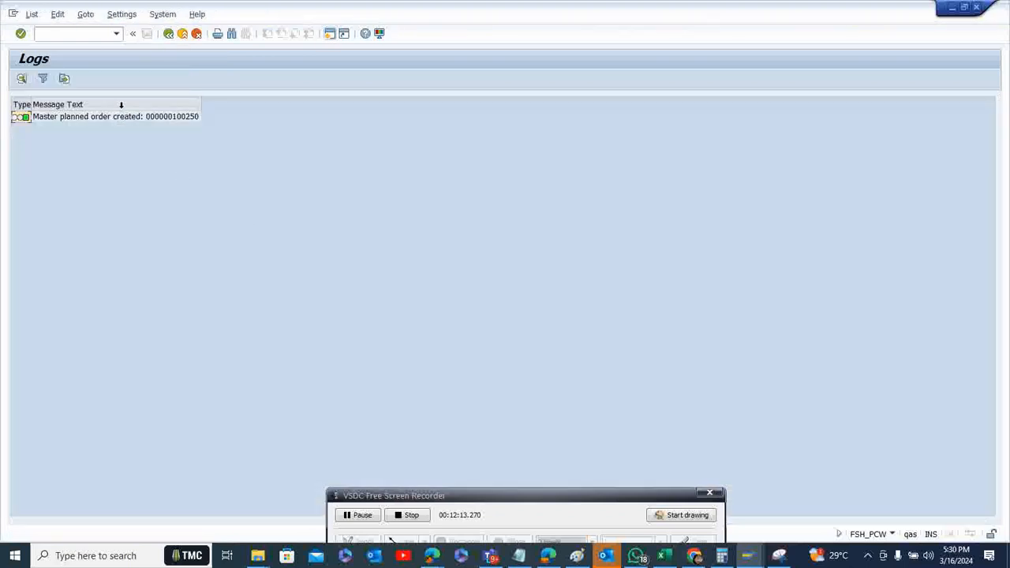
click(168, 35)
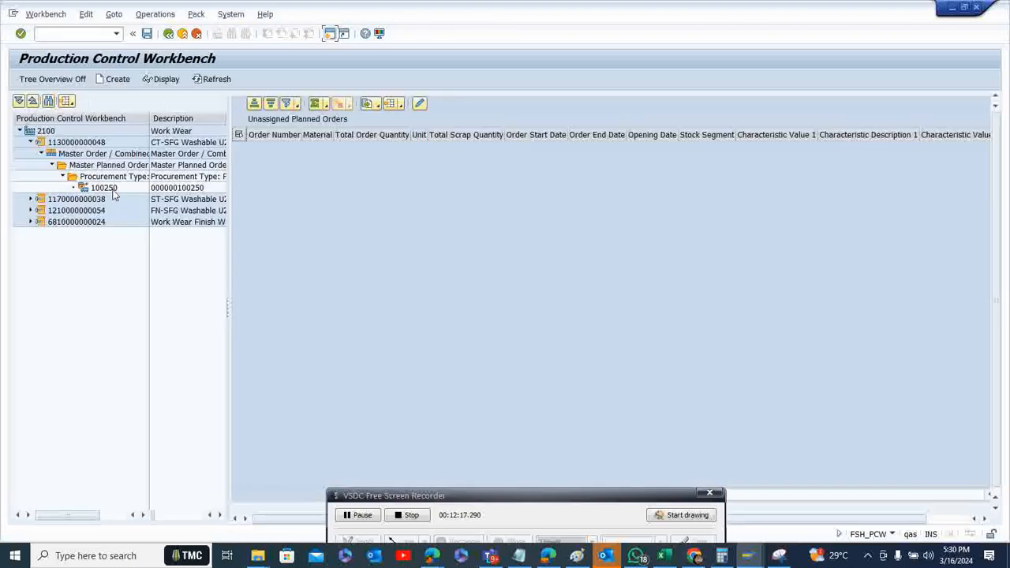
Open the new master planned order, select its assigned planned order and choose conversion to a production order
click(113, 192)
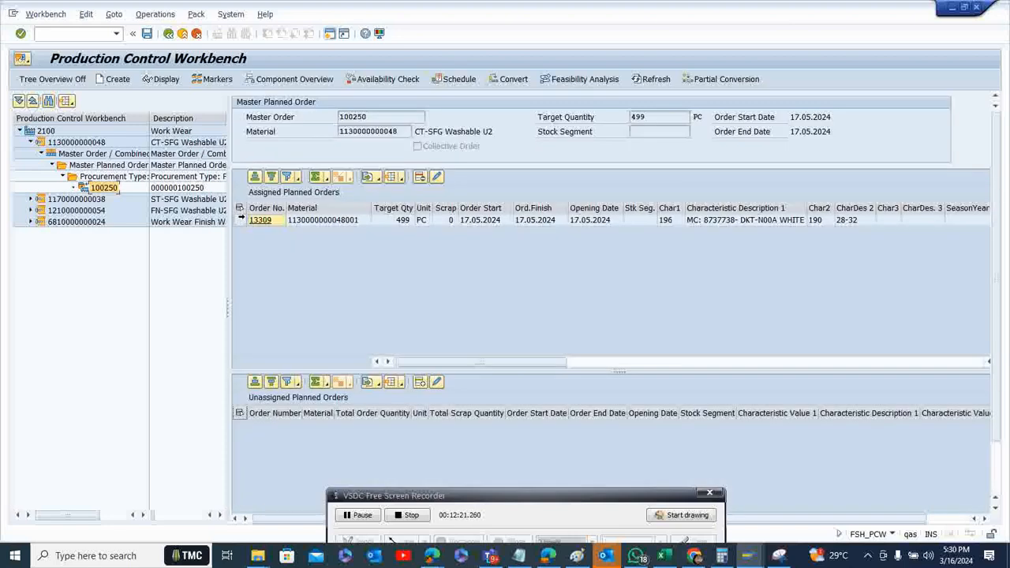
click(240, 220)
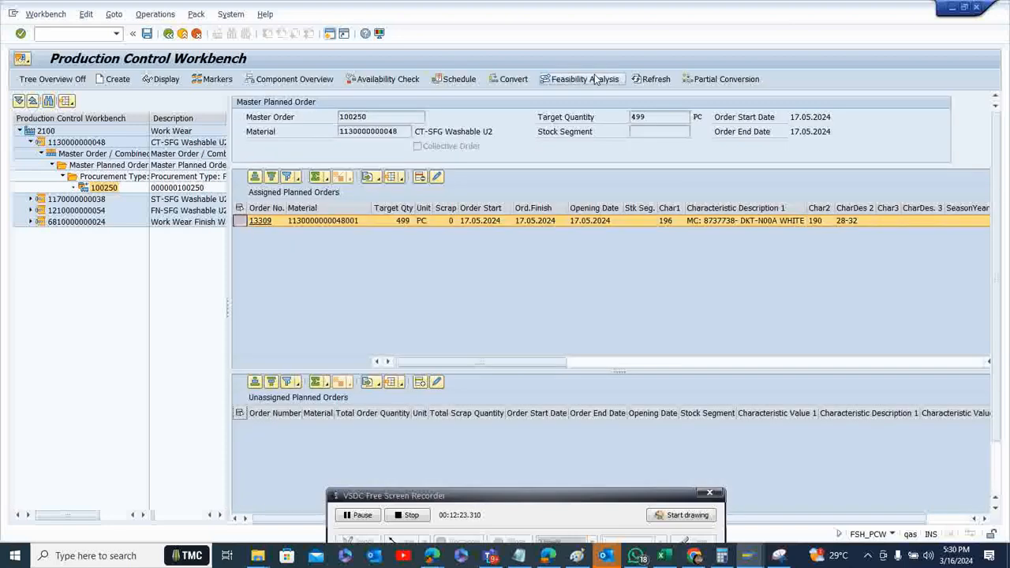
click(512, 79)
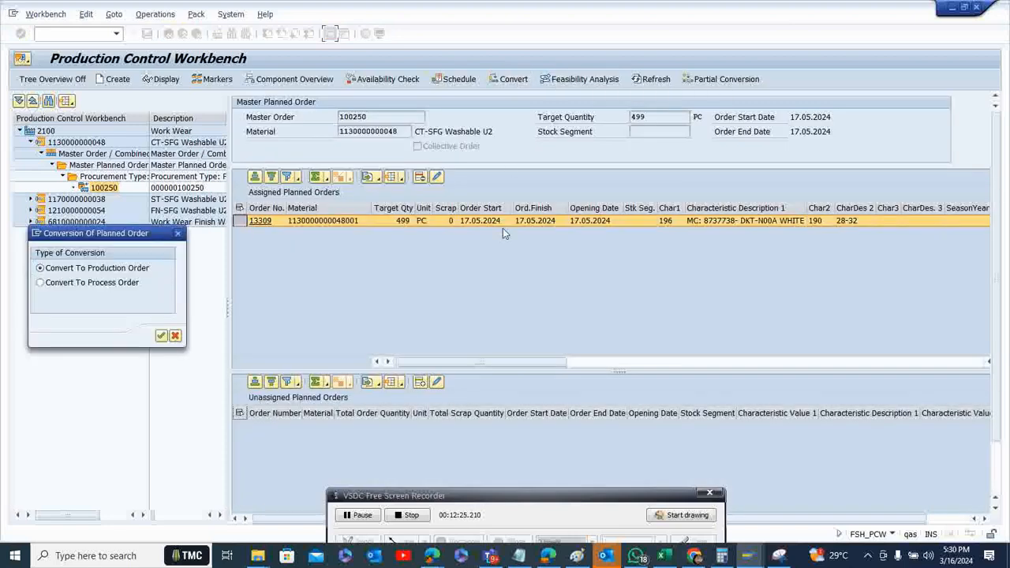
click(160, 337)
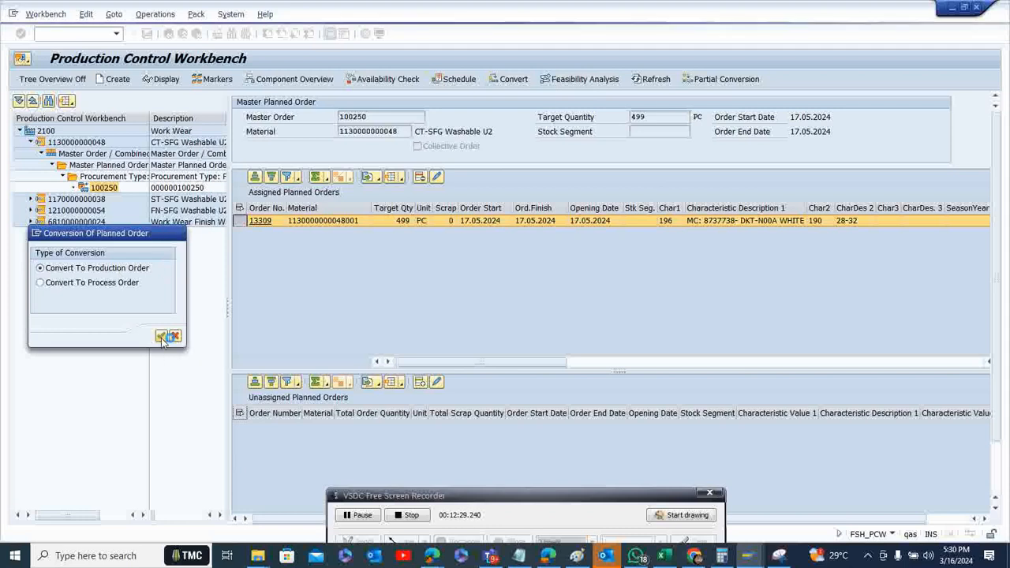
click(171, 266)
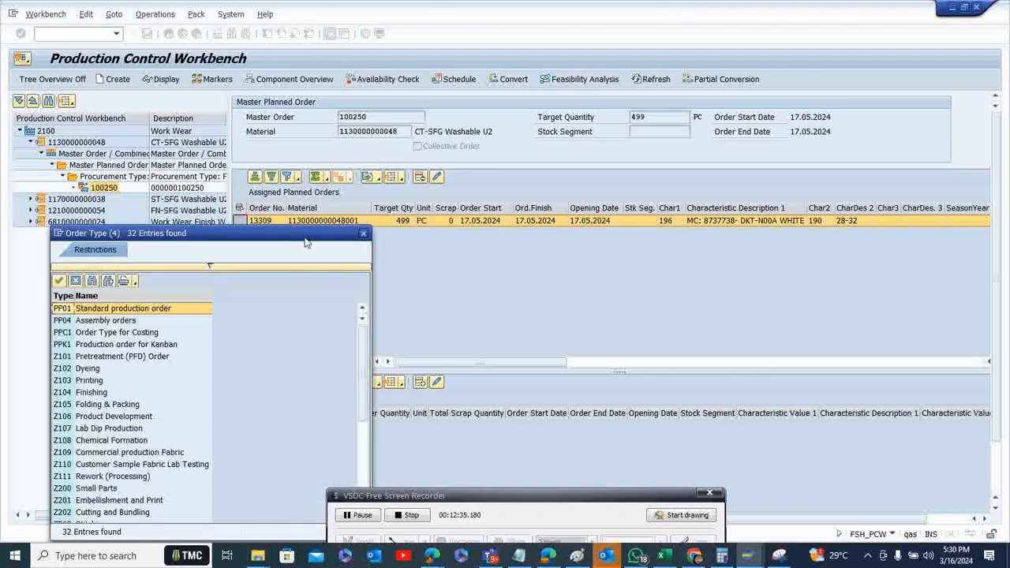
drag(307, 243, 297, 157)
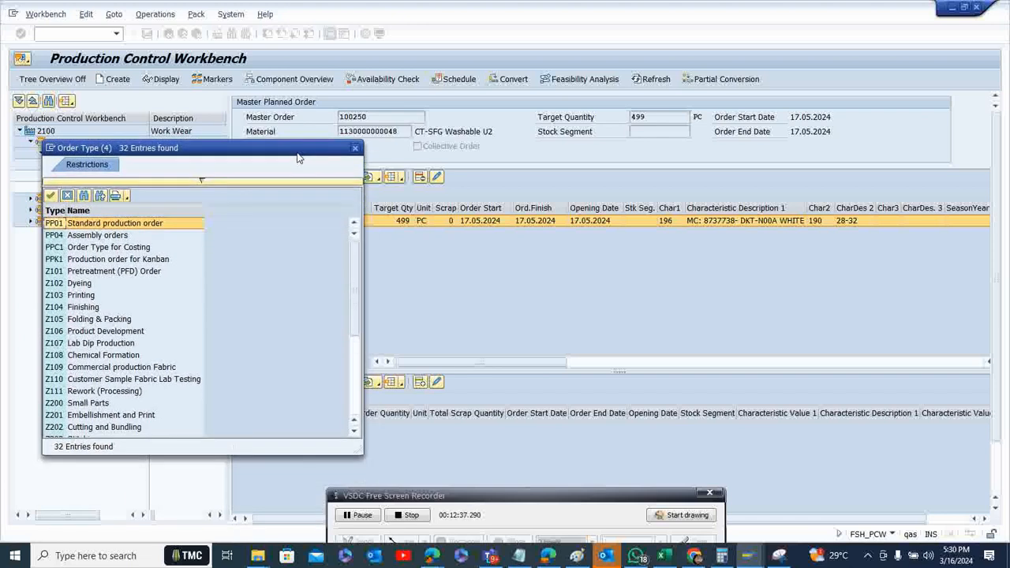
double_click(118, 343)
Set order type Z202 Cutting and Bundling for the conversion, carry it out and return from the log to the workbench
click(171, 269)
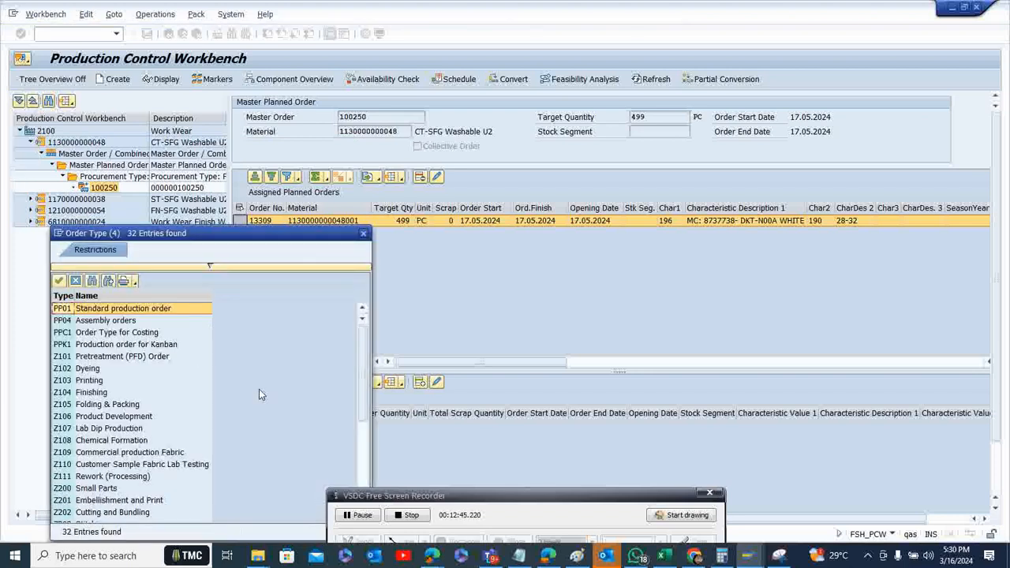
drag(296, 238, 296, 210)
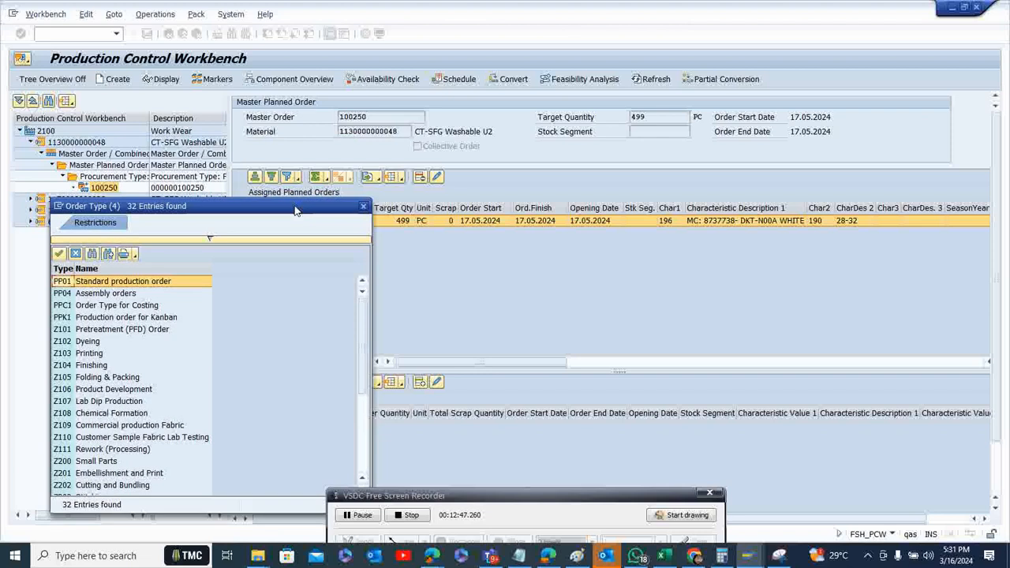
double_click(112, 486)
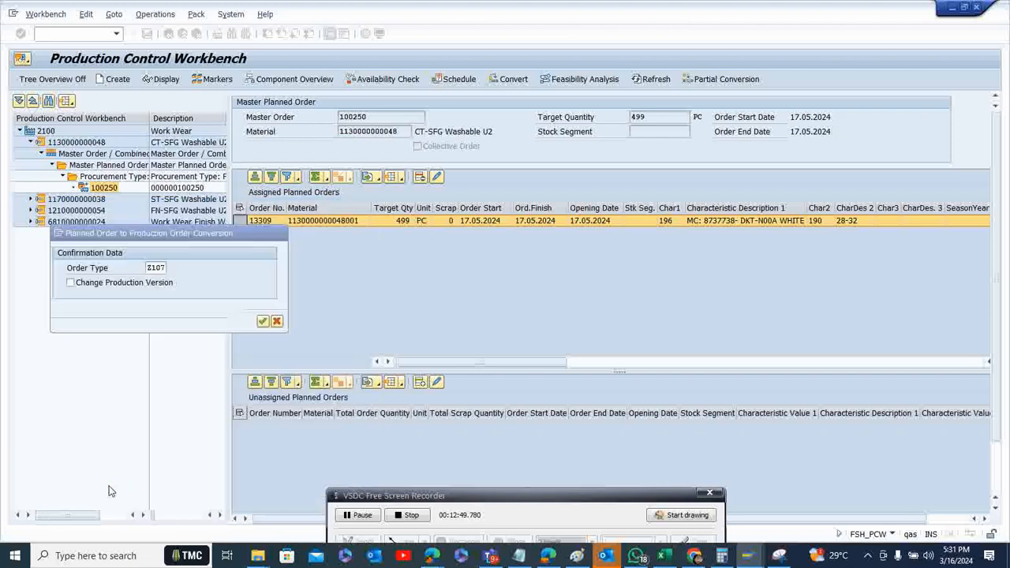
click(263, 323)
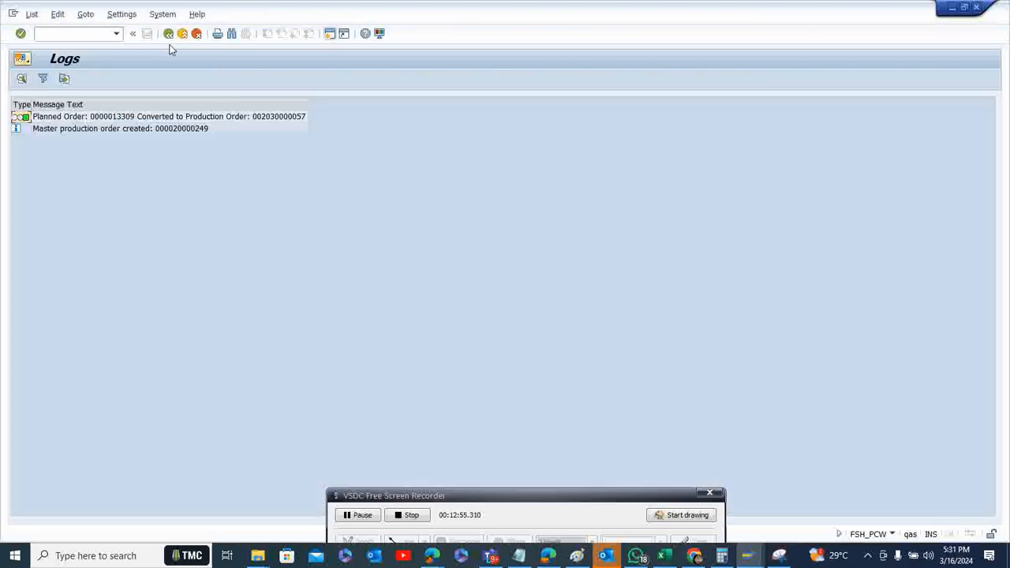
click(167, 35)
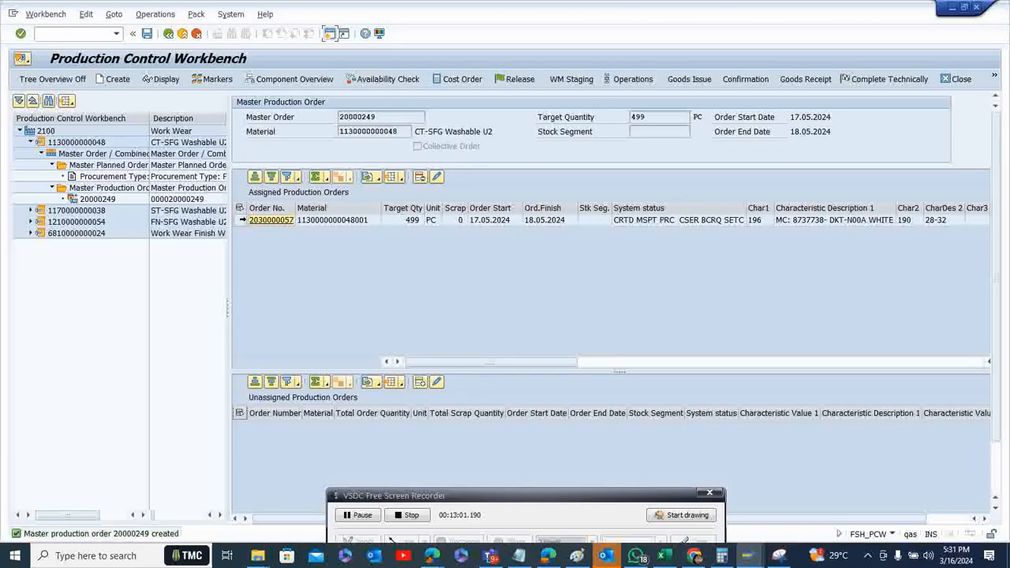
click(240, 220)
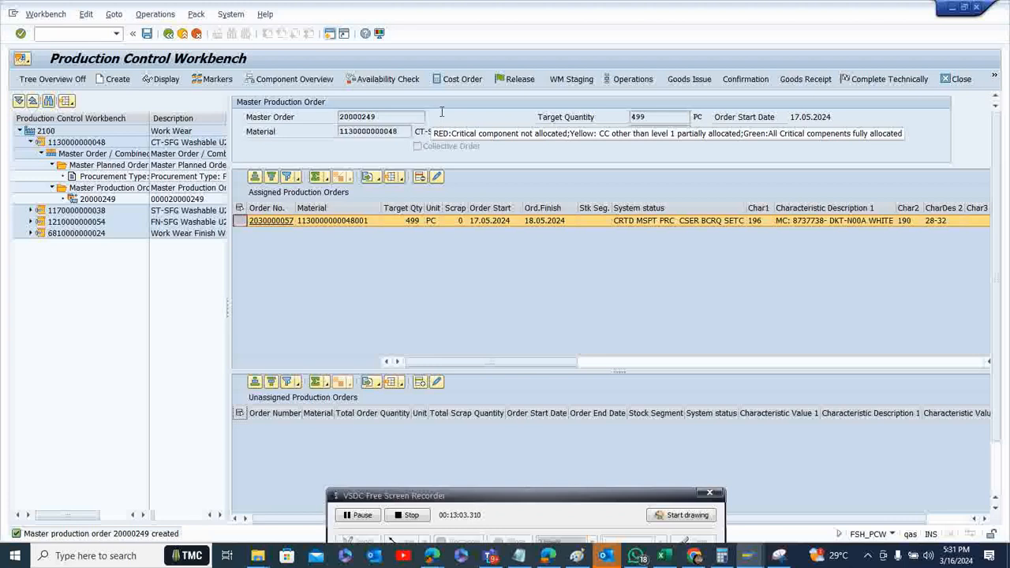
click(518, 82)
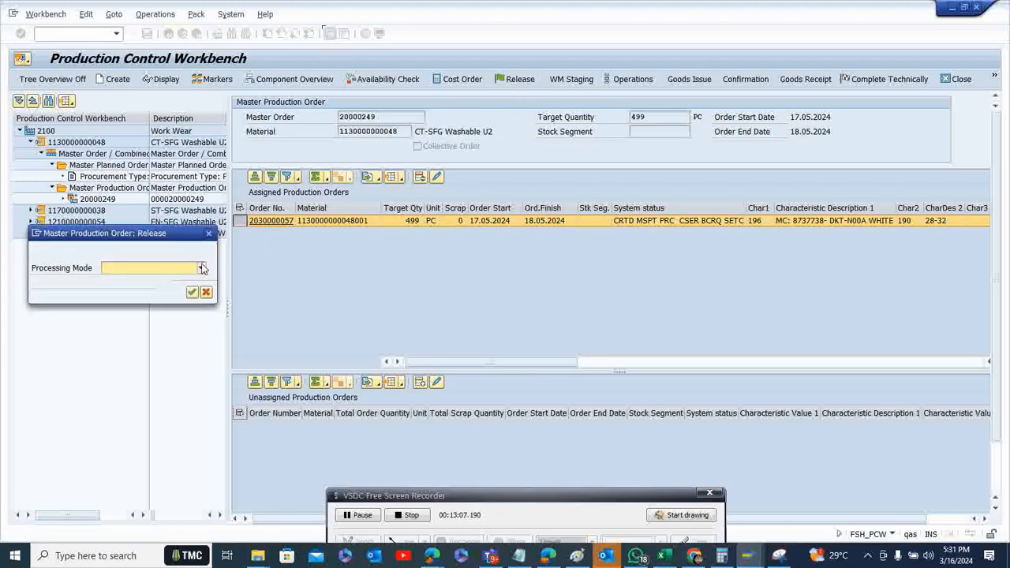
click(200, 268)
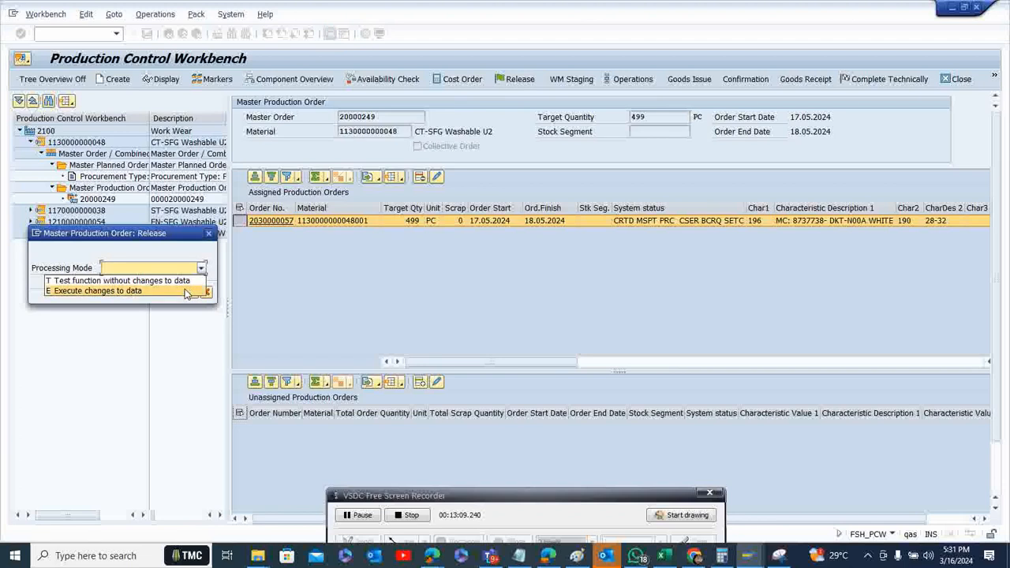
click(187, 291)
click(192, 293)
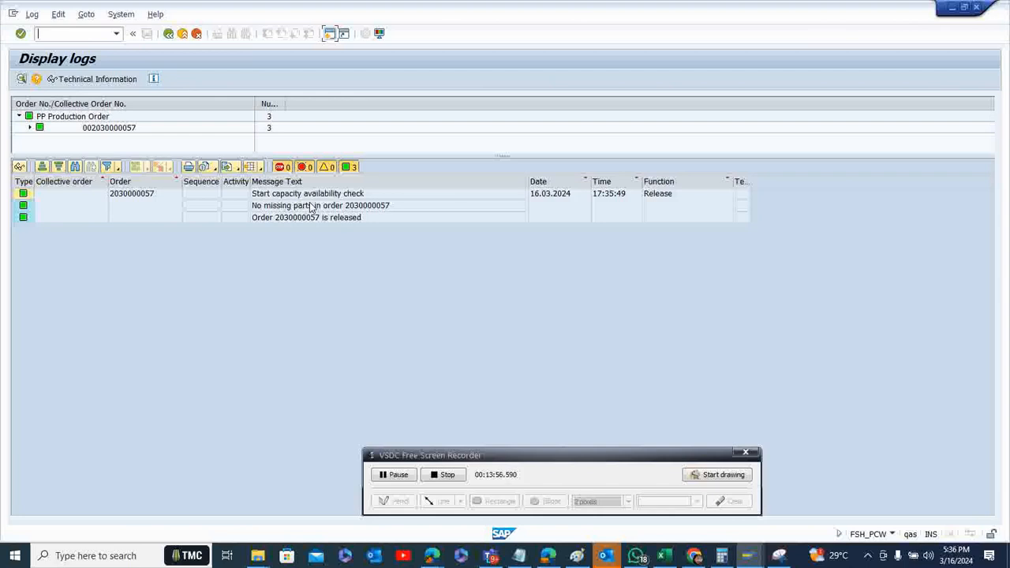
click(169, 35)
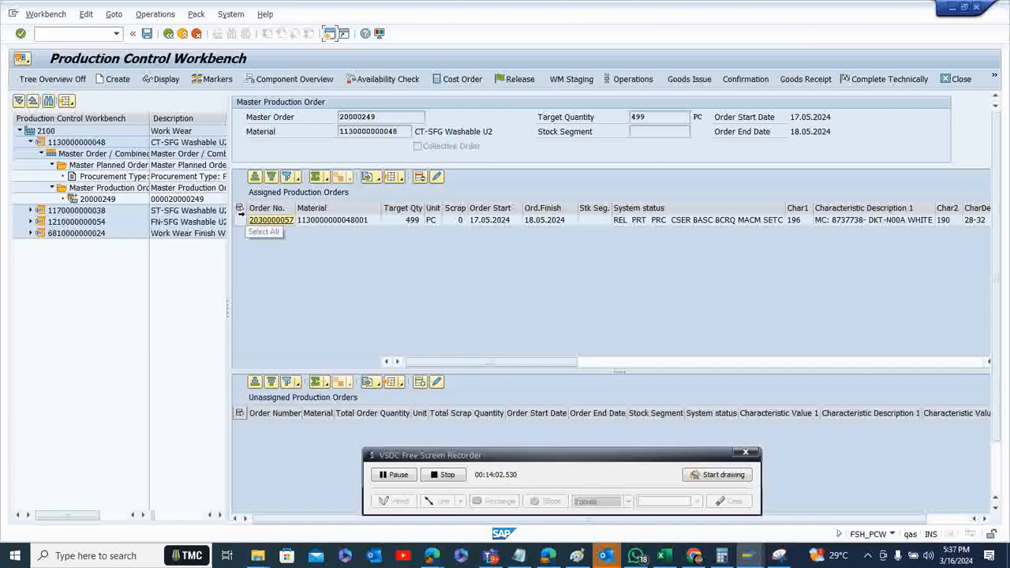
click(238, 222)
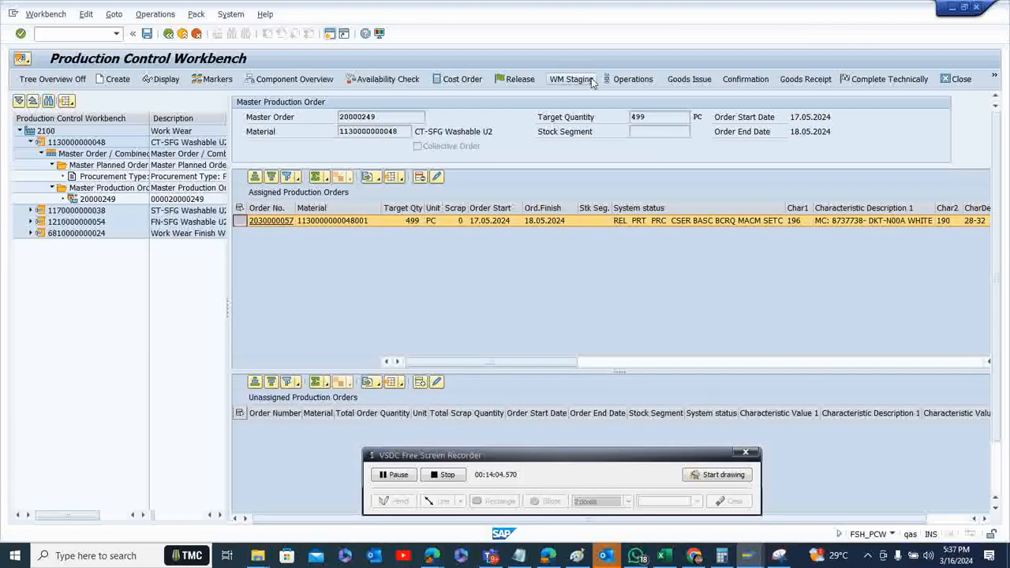
click(691, 82)
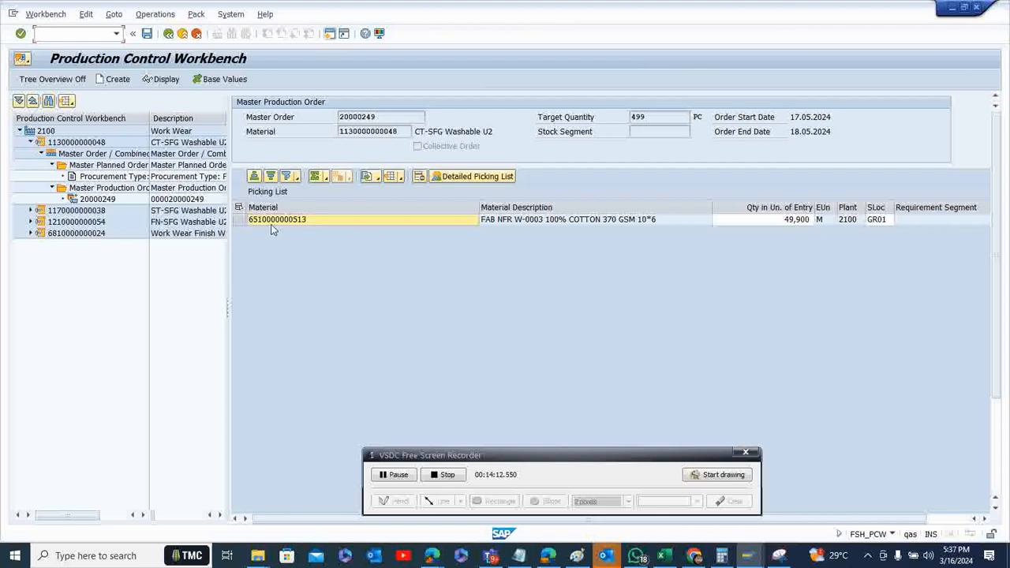
click(242, 219)
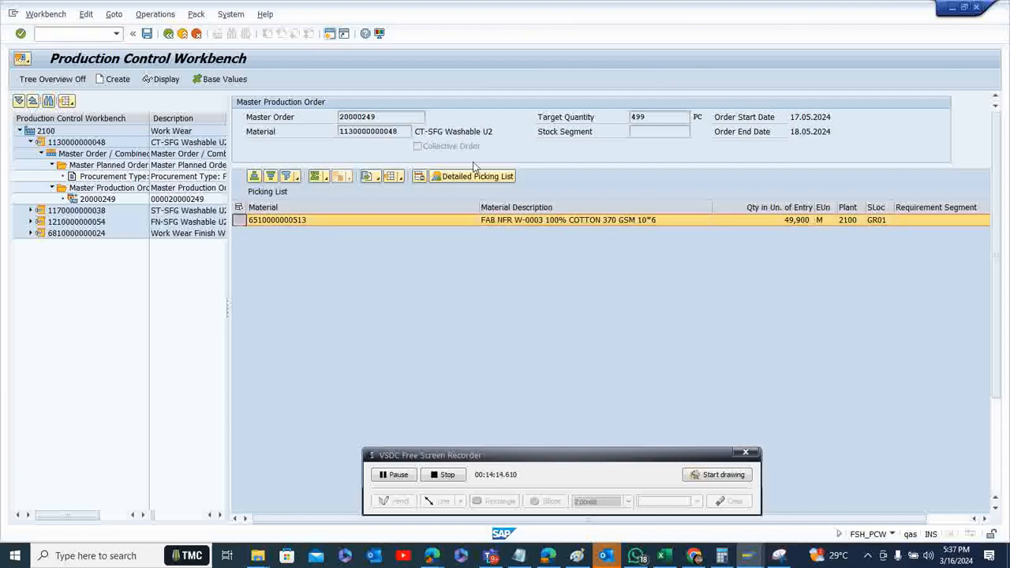
click(483, 176)
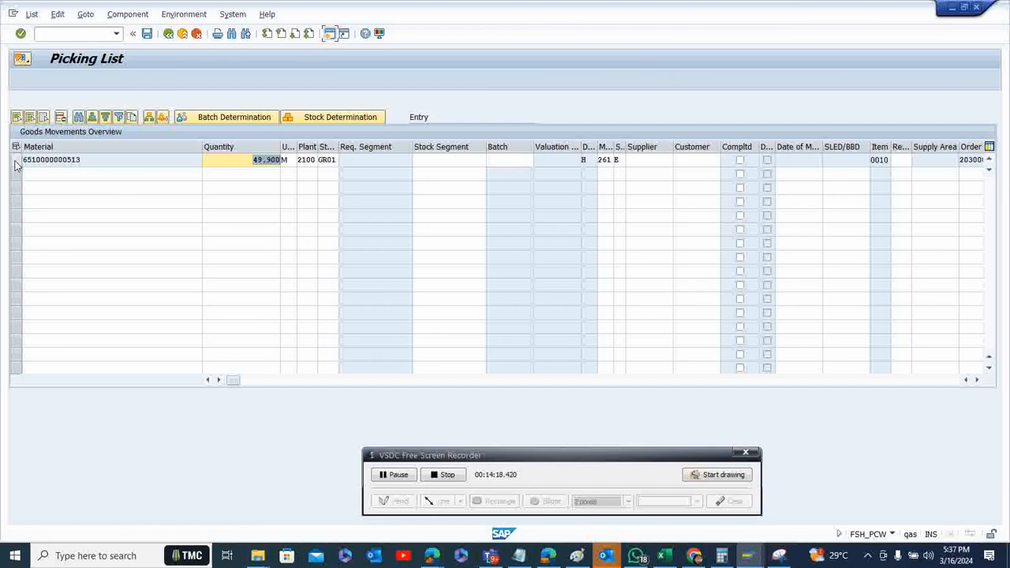
click(16, 159)
click(237, 117)
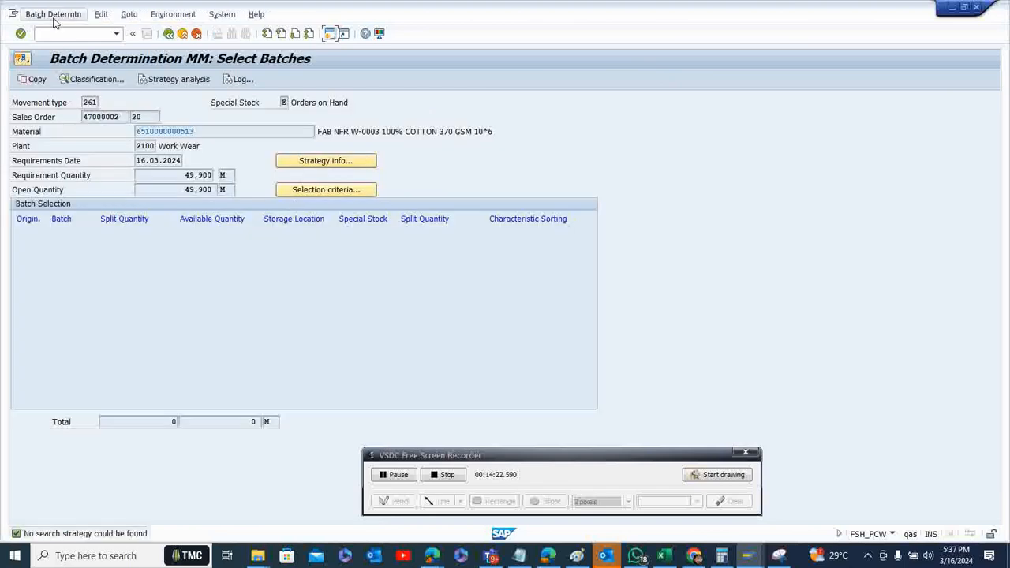
click(53, 17)
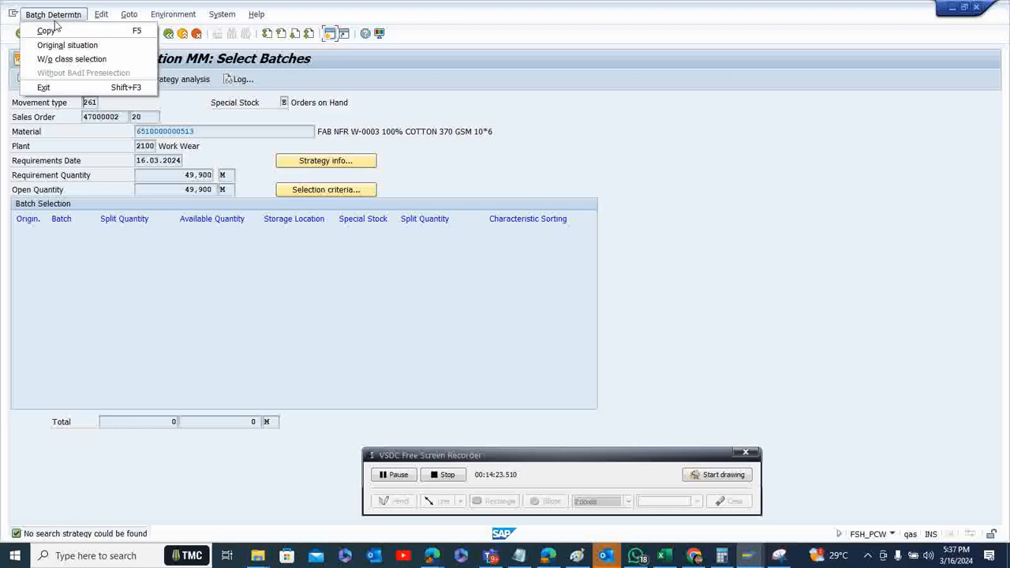
click(72, 60)
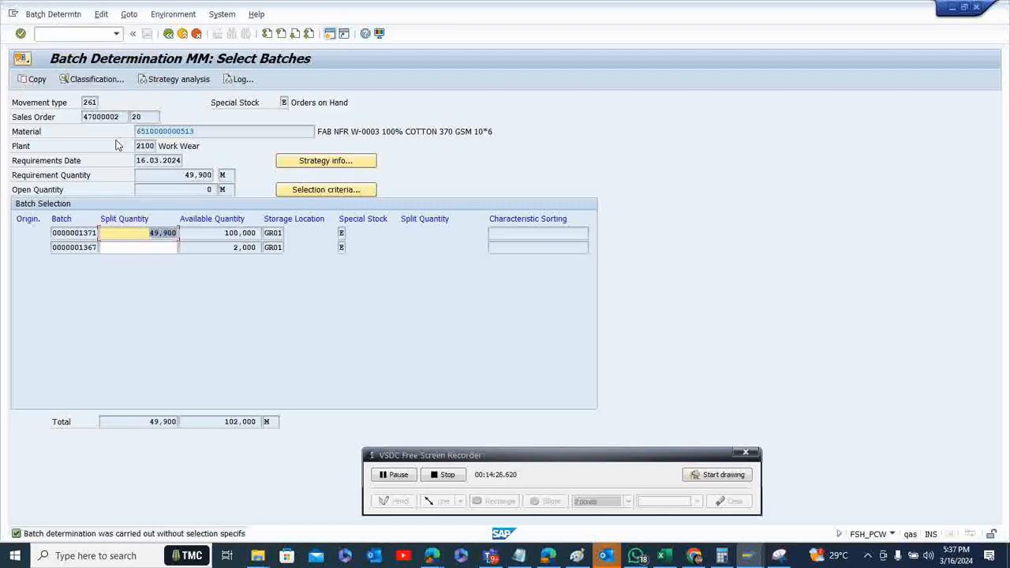
click(35, 79)
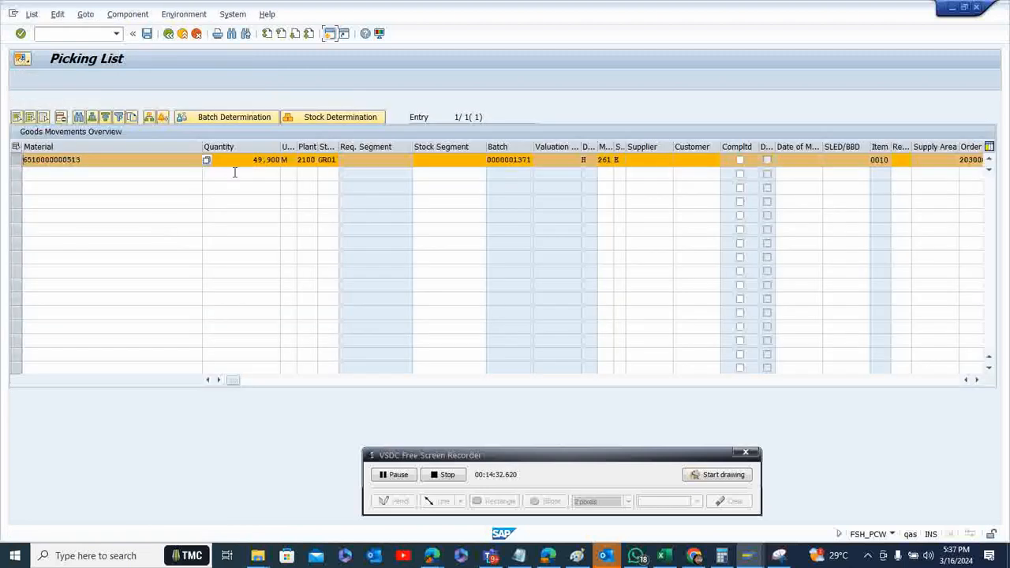
click(148, 34)
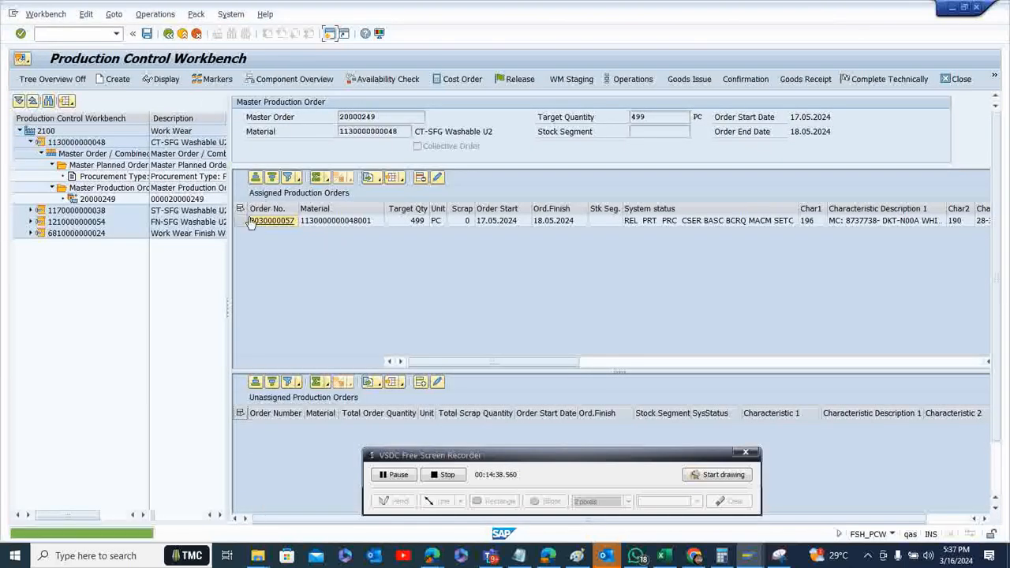
Enter a final confirmation for operation 0010 CUTTABLE of the production order and save it
click(744, 79)
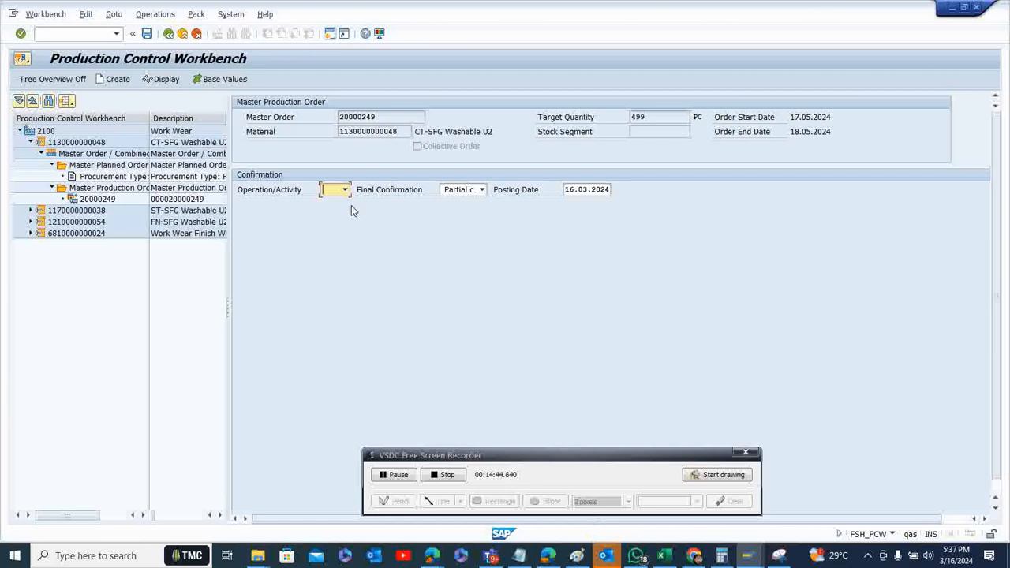
click(343, 191)
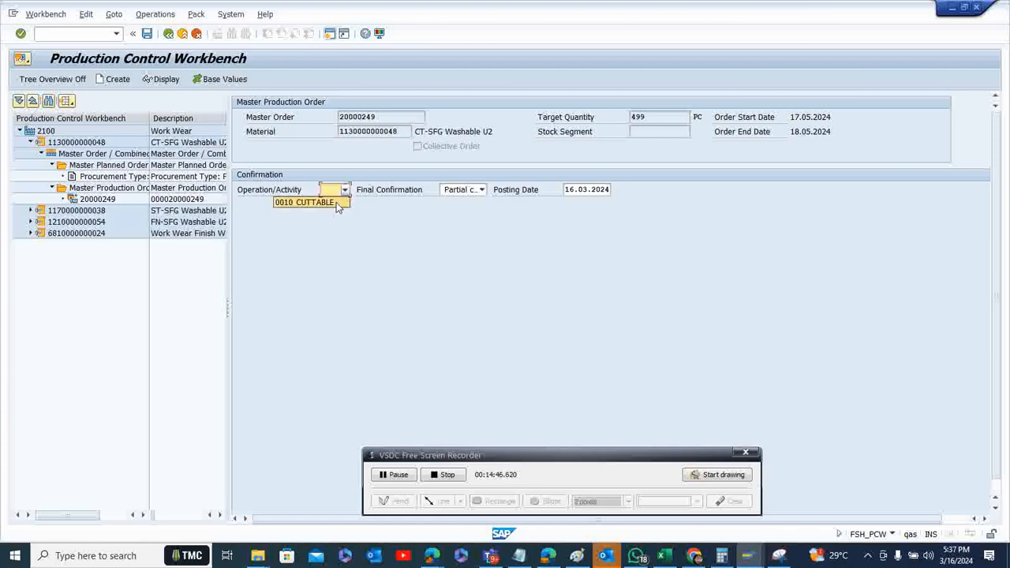
click(315, 203)
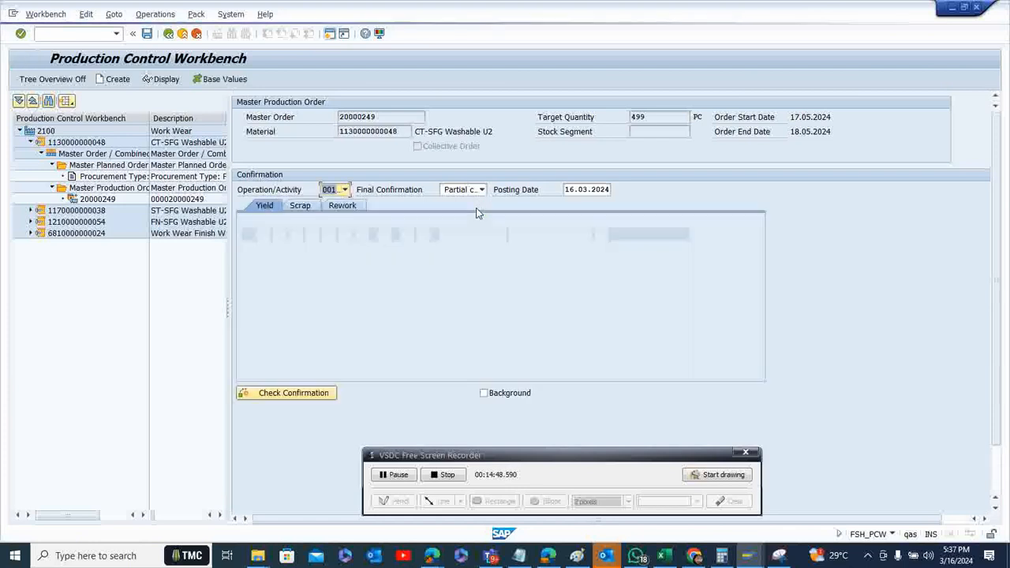
click(482, 191)
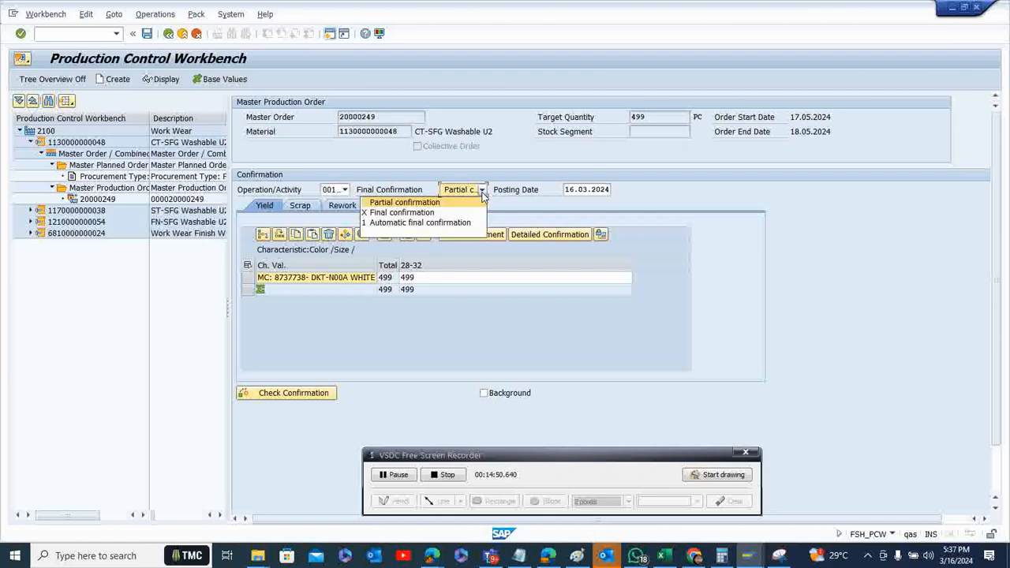
click(470, 213)
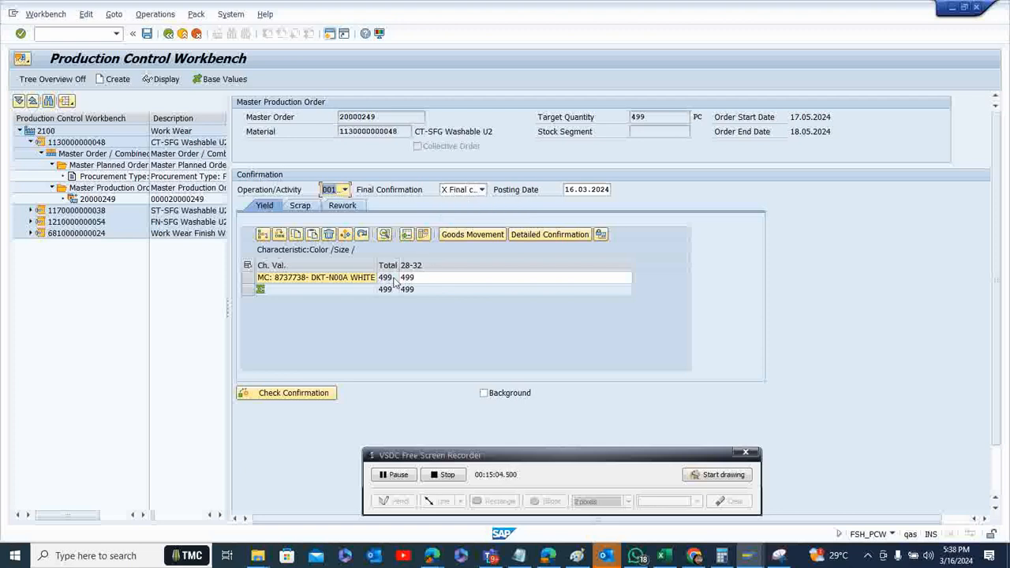
click(146, 36)
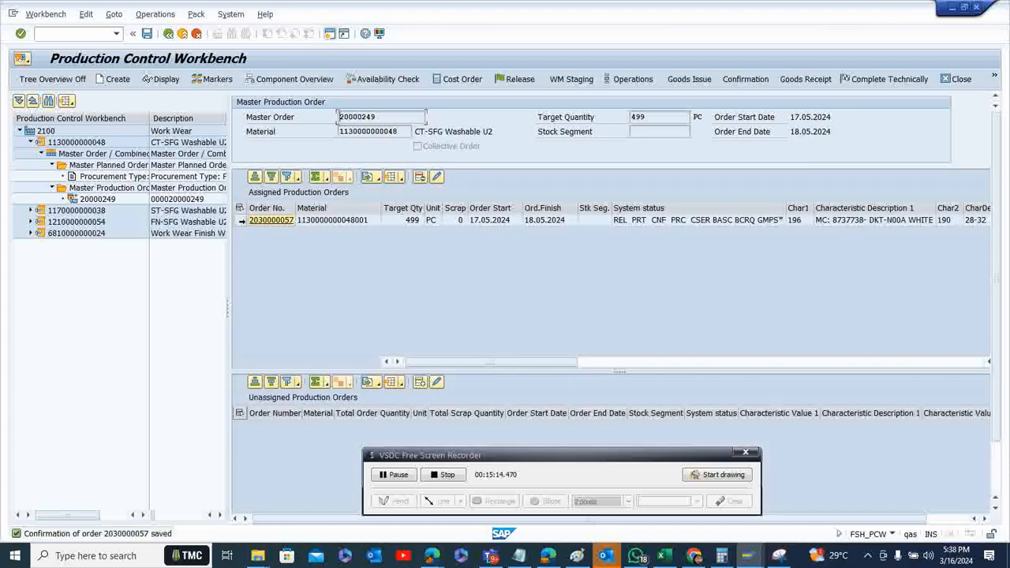
click(242, 221)
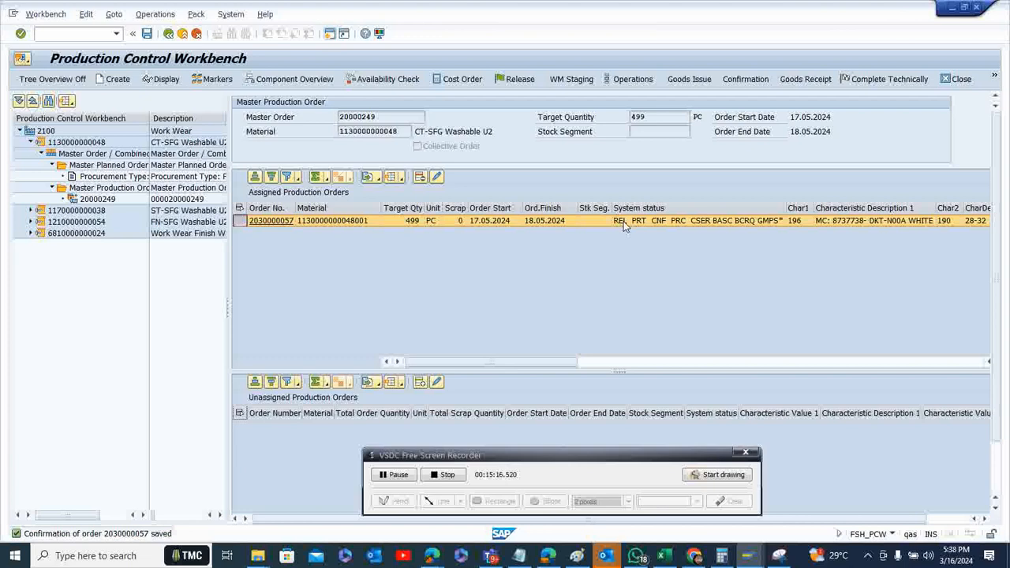
click(268, 221)
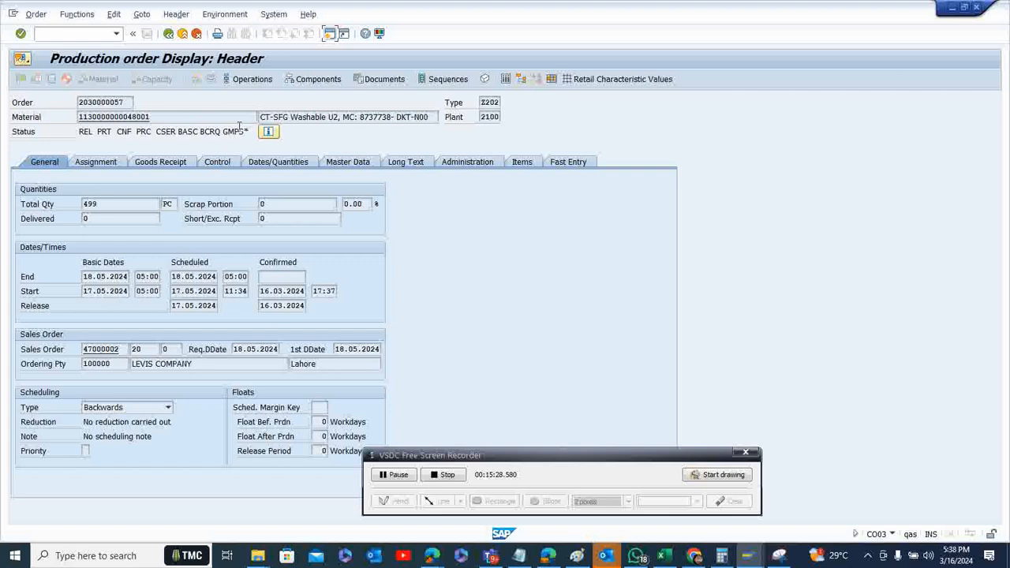
click(168, 34)
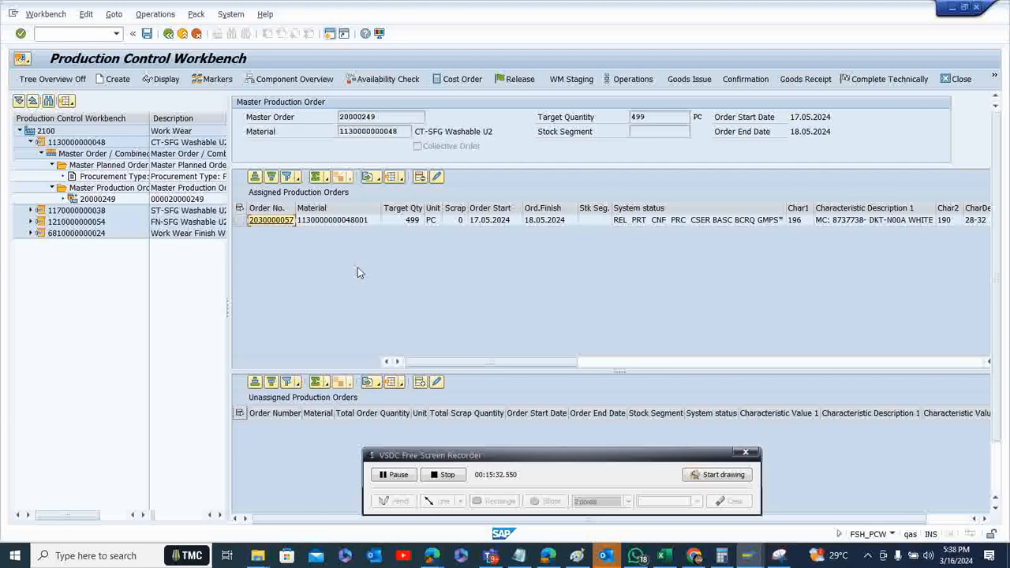
Start the goods receipt for the confirmed production order, mark its item OK and set the storage location to SF01
click(240, 220)
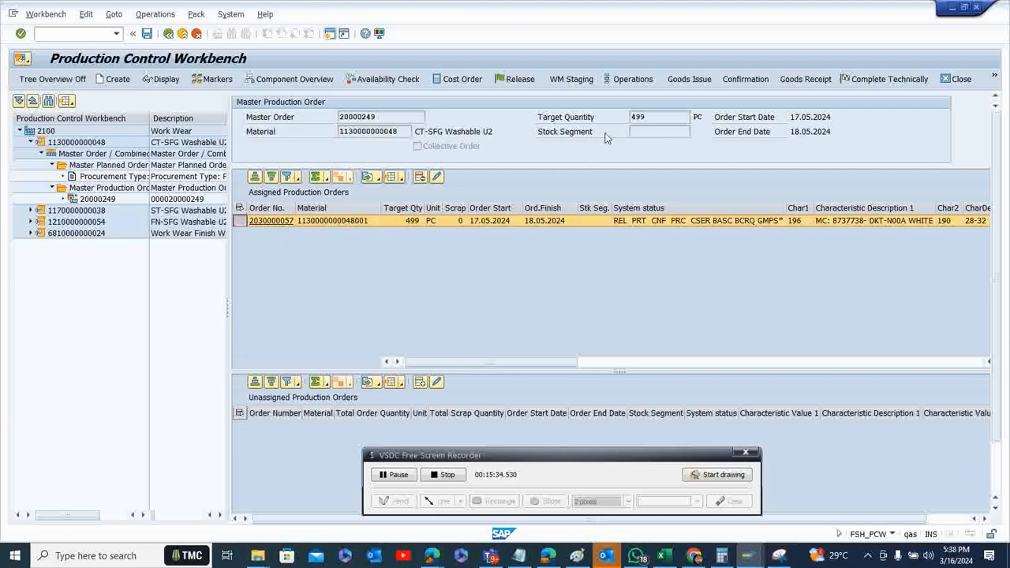
click(800, 79)
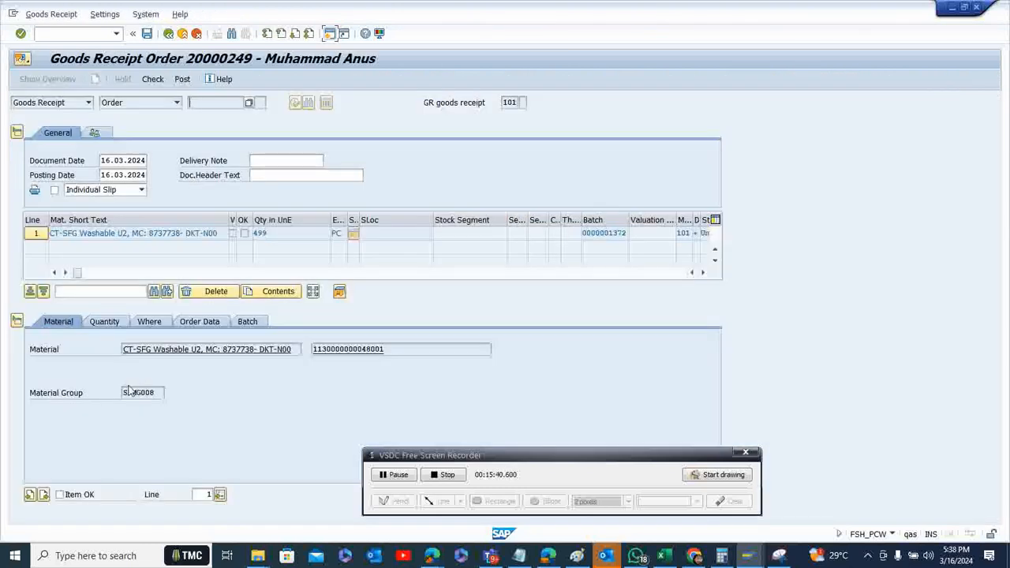
click(60, 494)
click(102, 322)
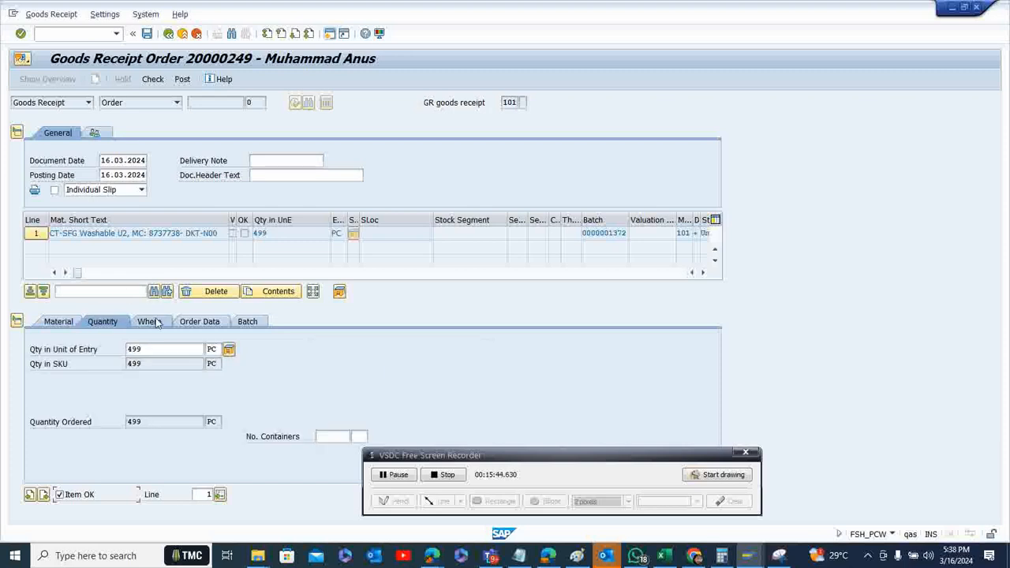
click(157, 323)
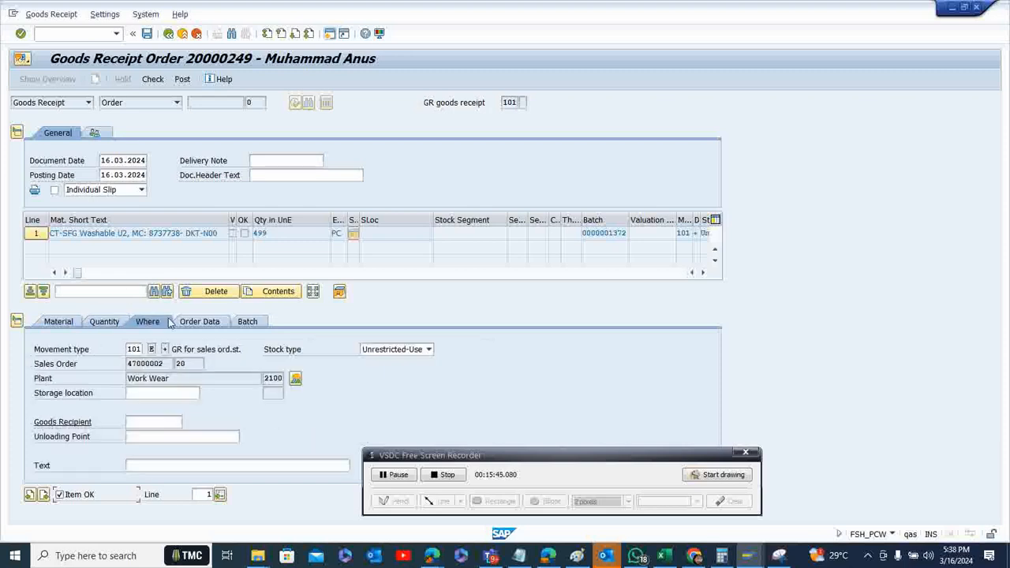
click(161, 393)
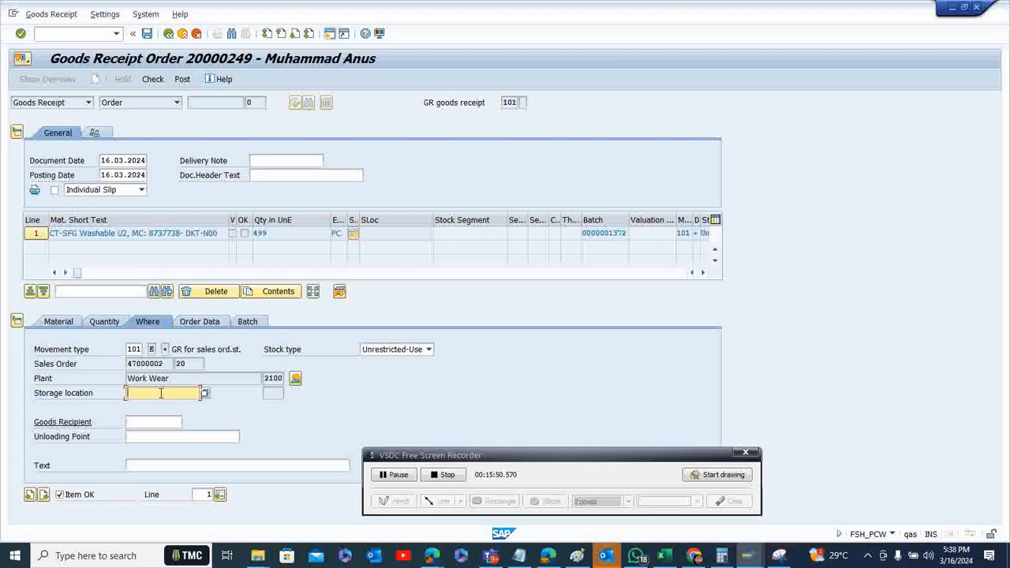
text(sf0)
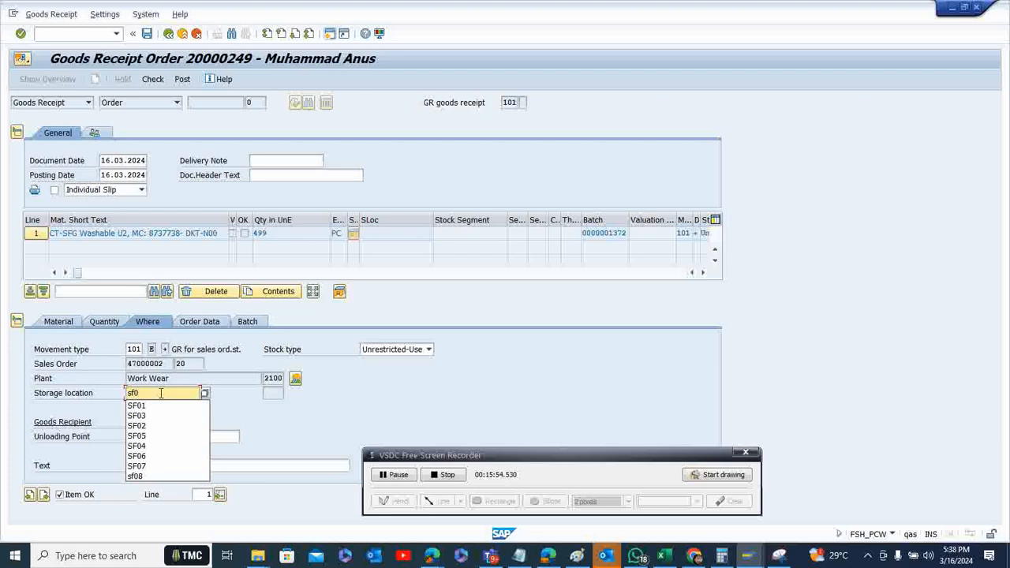
text(1)
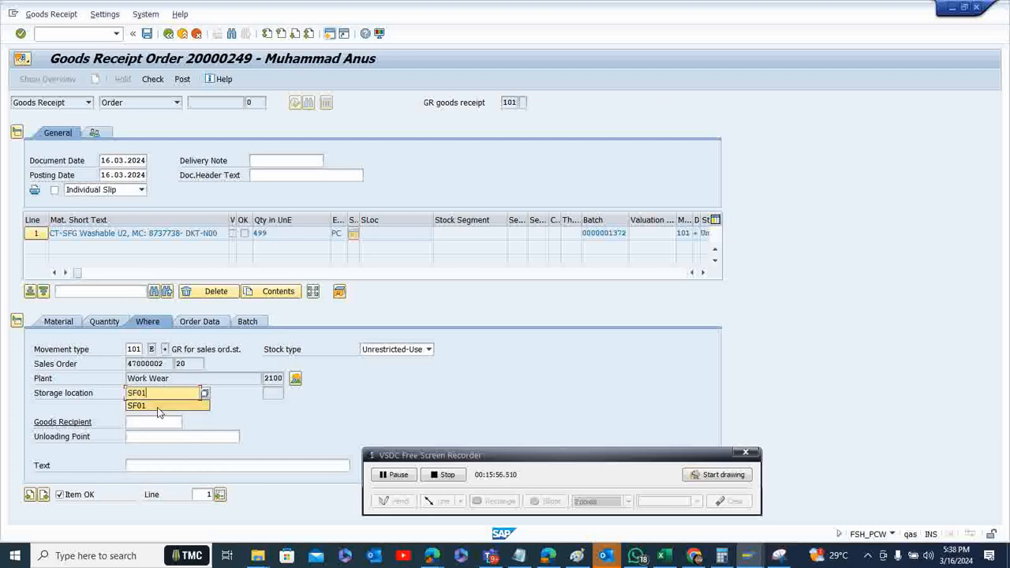
click(158, 406)
key(Return)
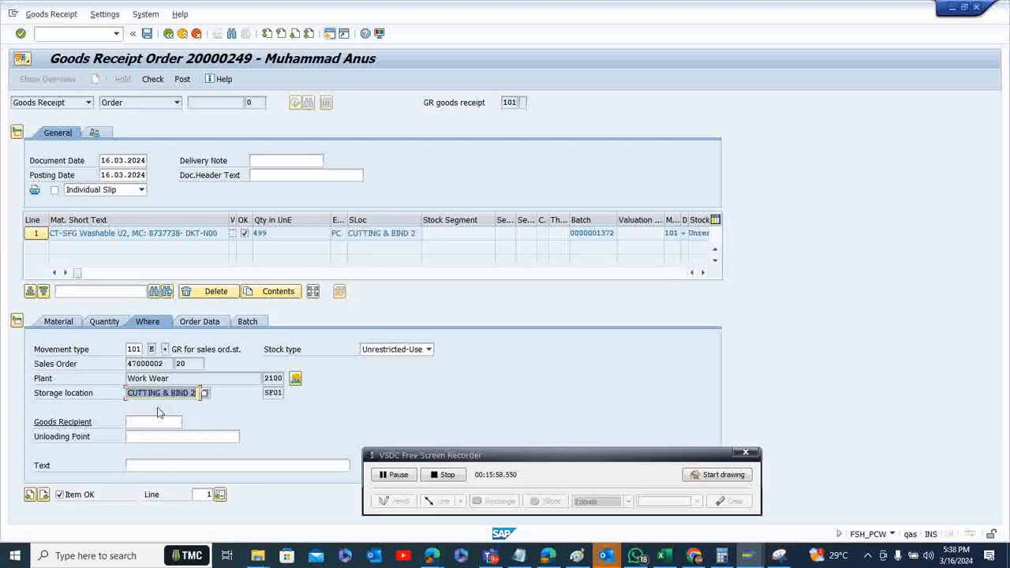
click(154, 82)
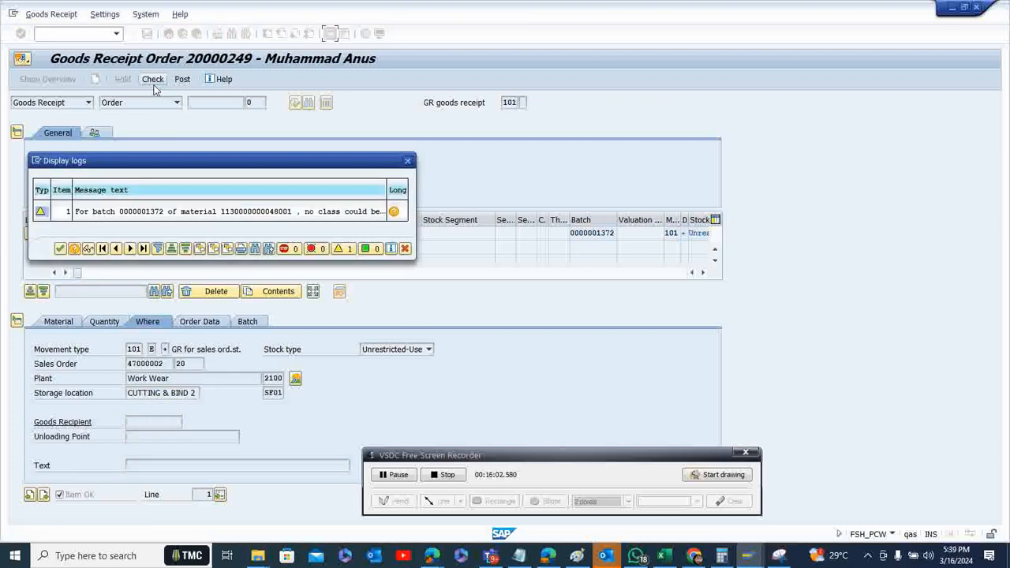
click(60, 248)
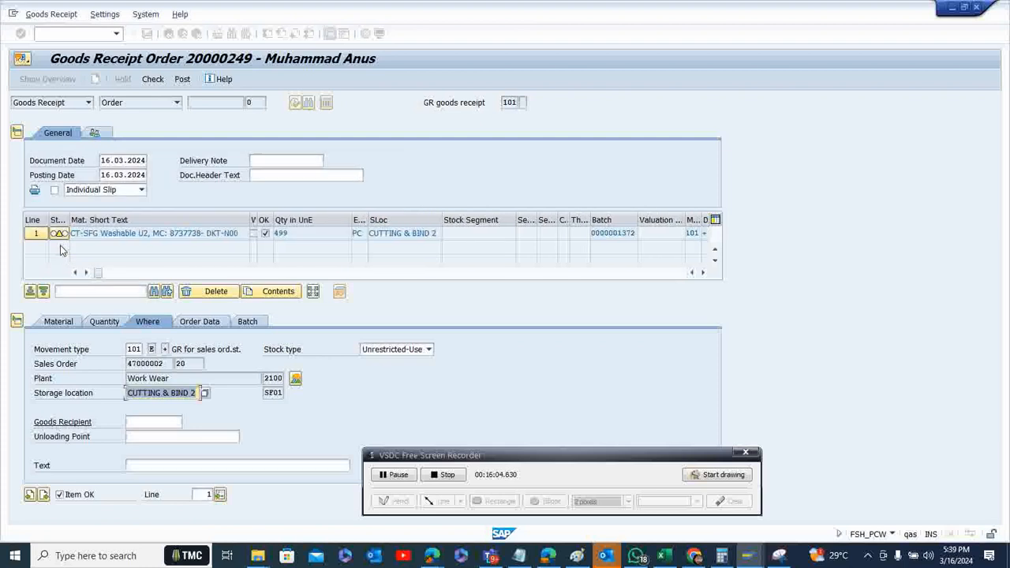
click(181, 80)
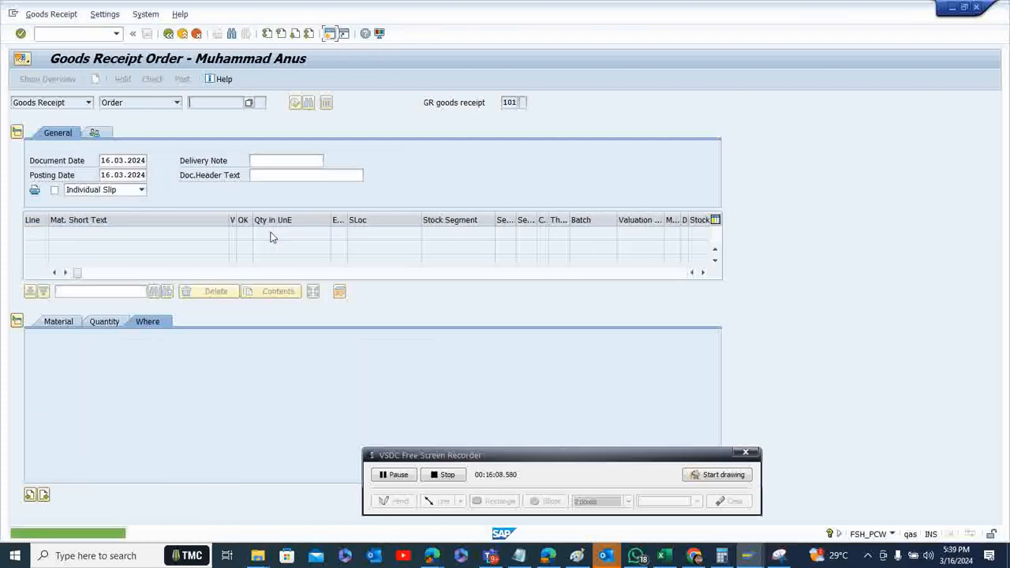
click(168, 34)
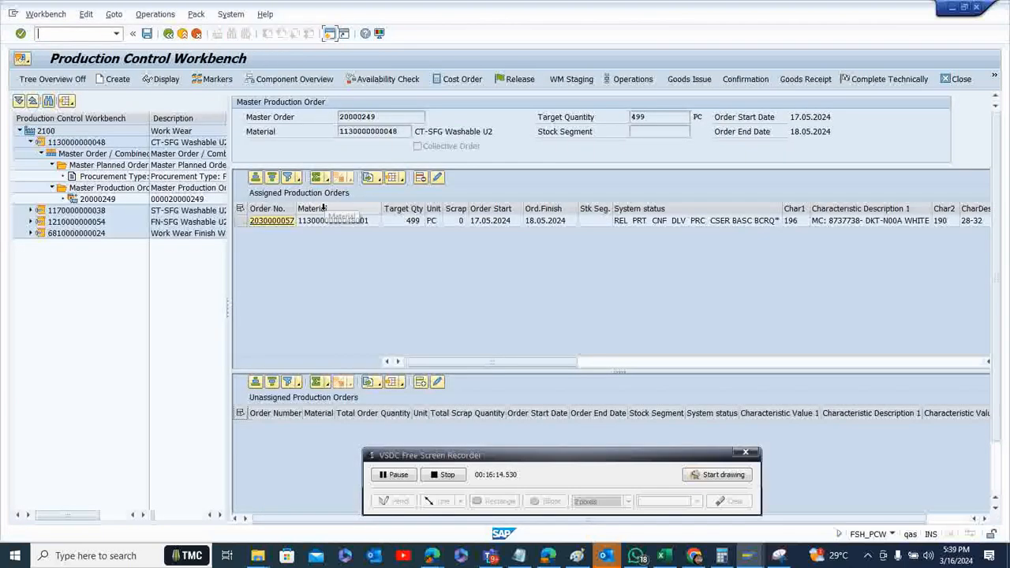
click(242, 221)
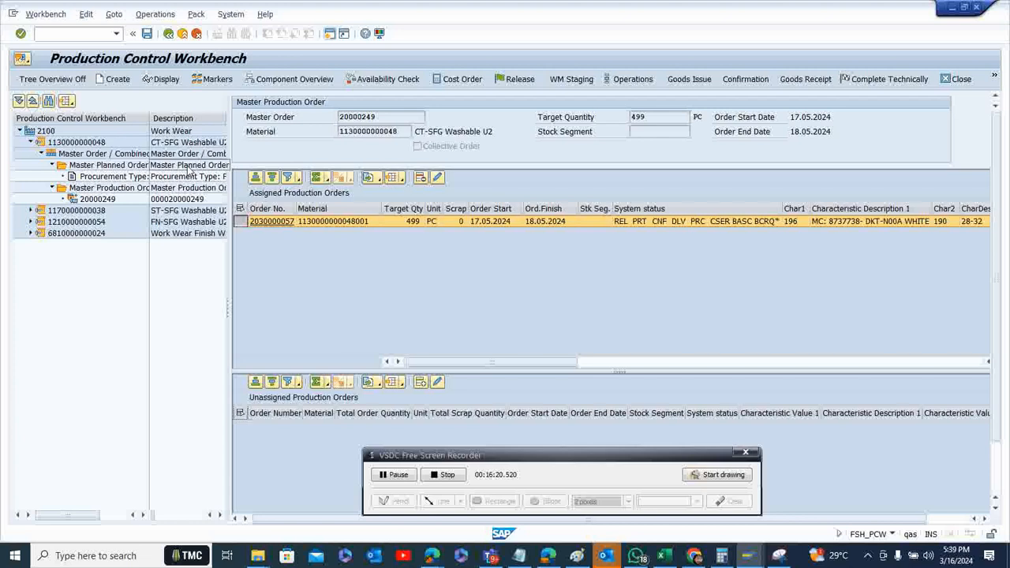
double_click(97, 213)
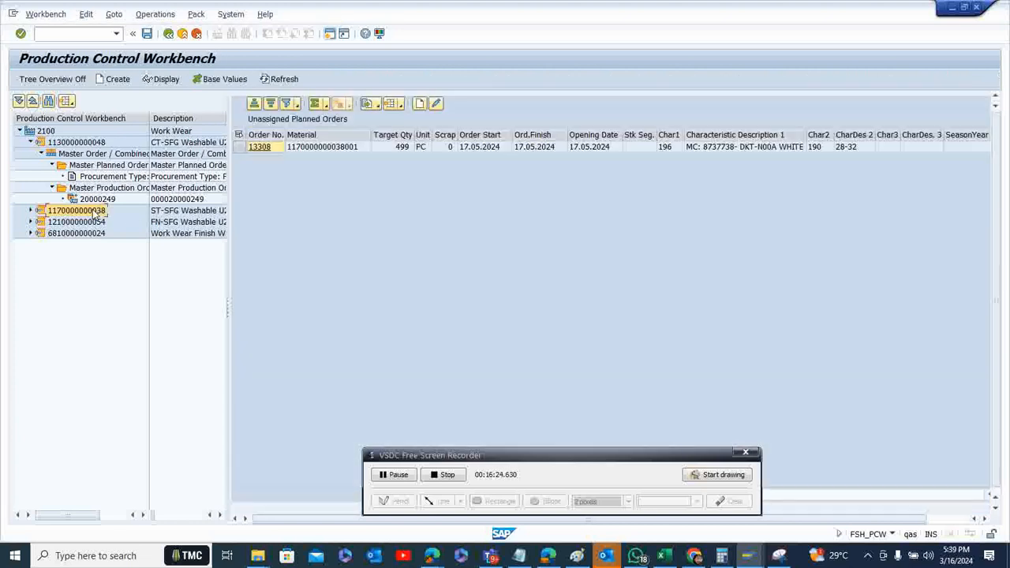
click(31, 211)
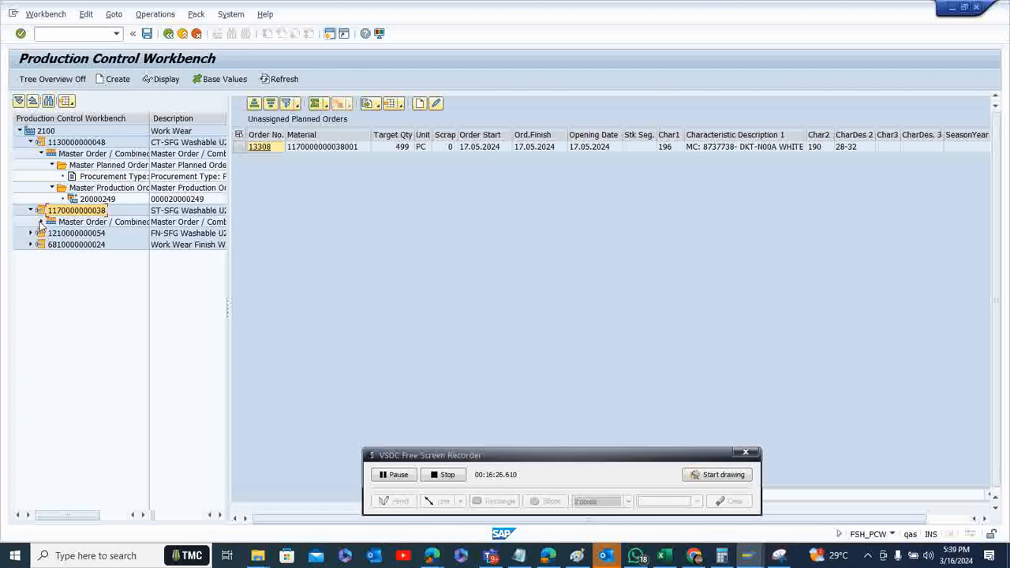
click(41, 222)
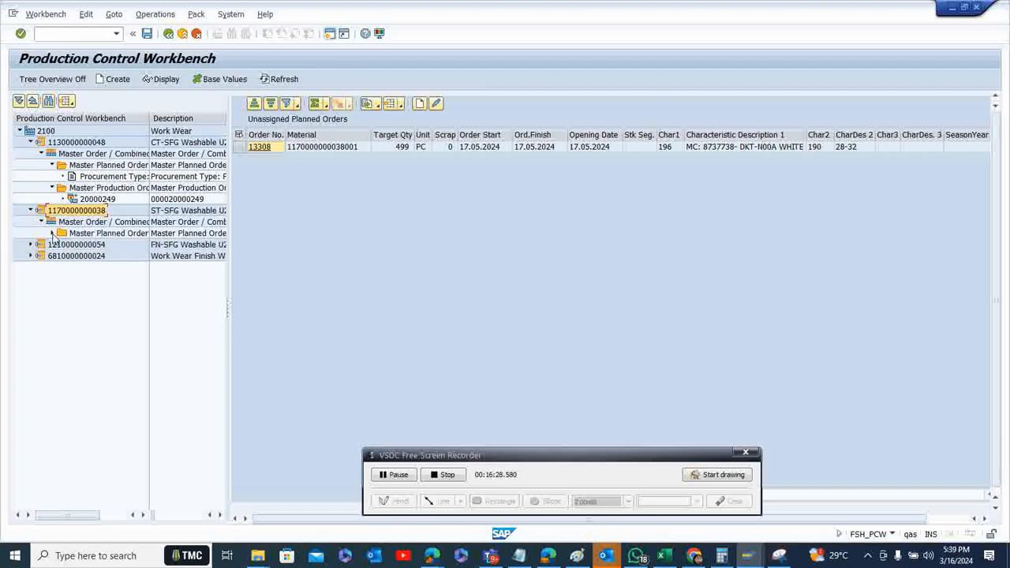
click(52, 233)
click(110, 245)
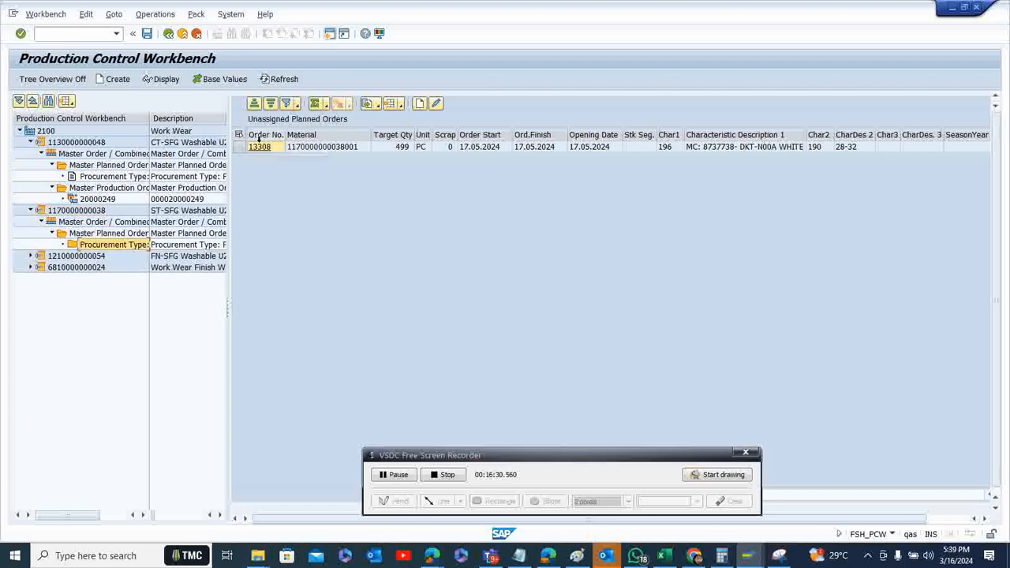
click(242, 147)
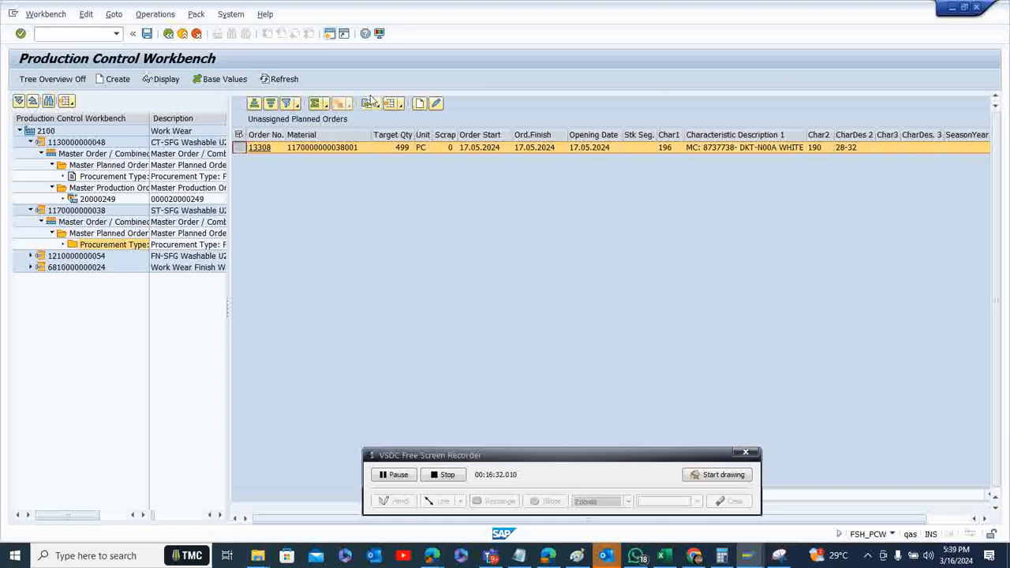
click(419, 107)
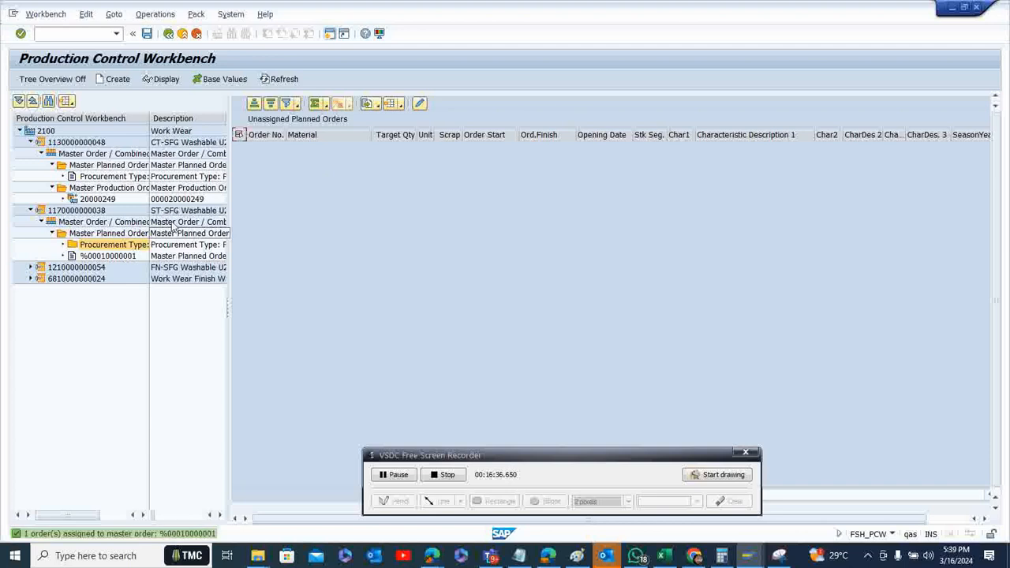
click(147, 35)
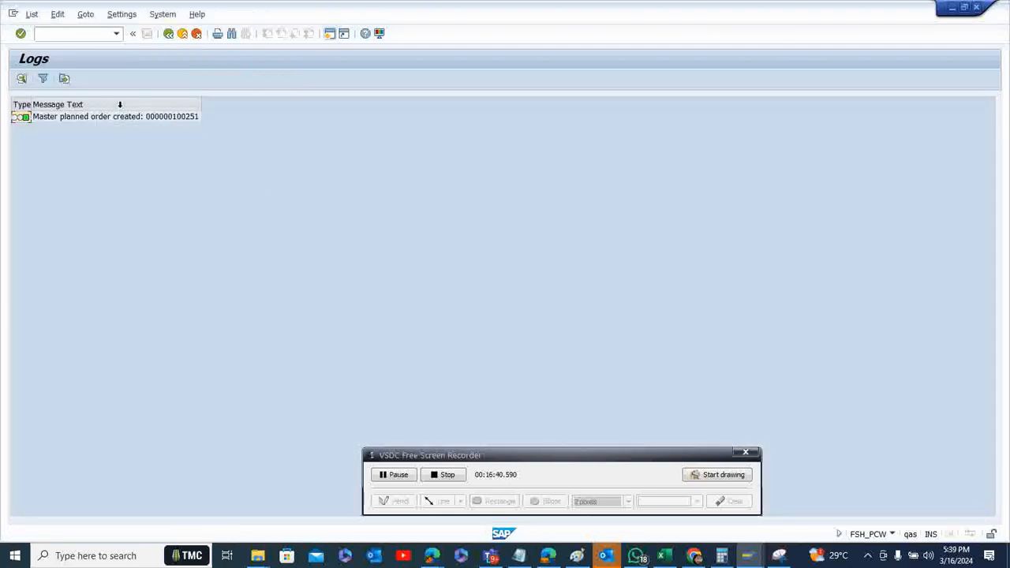
click(168, 34)
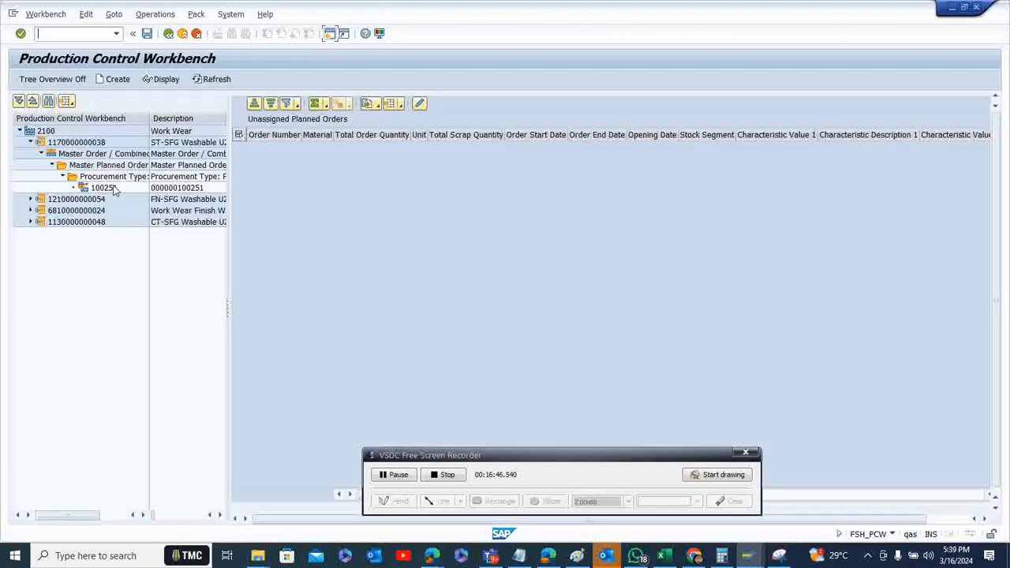
click(112, 188)
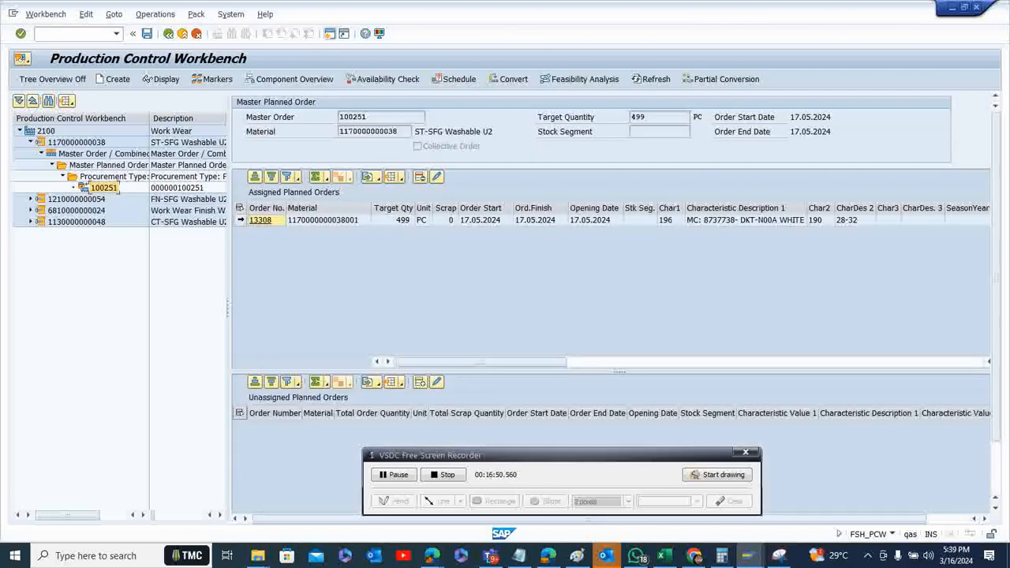
click(239, 220)
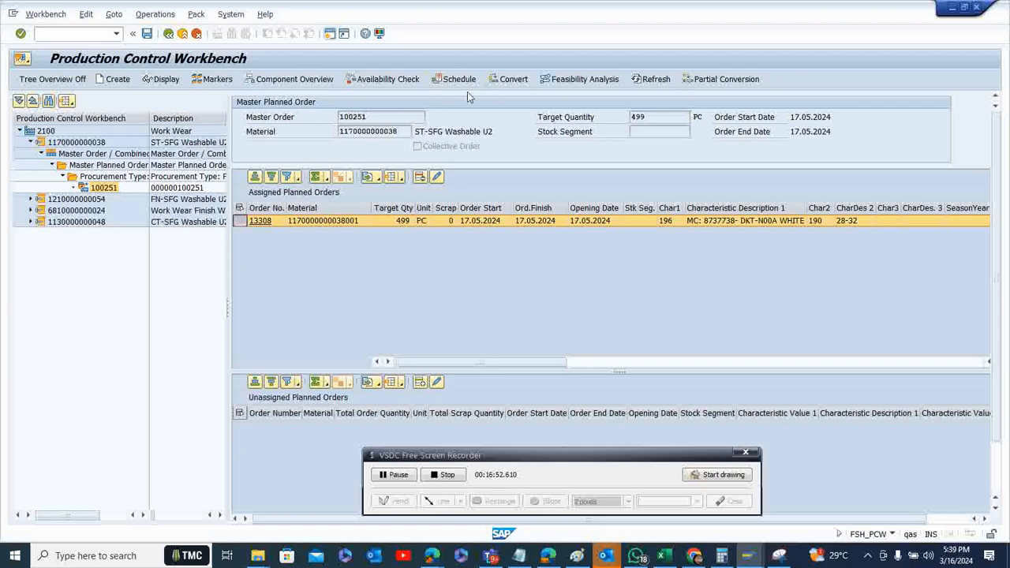
click(508, 80)
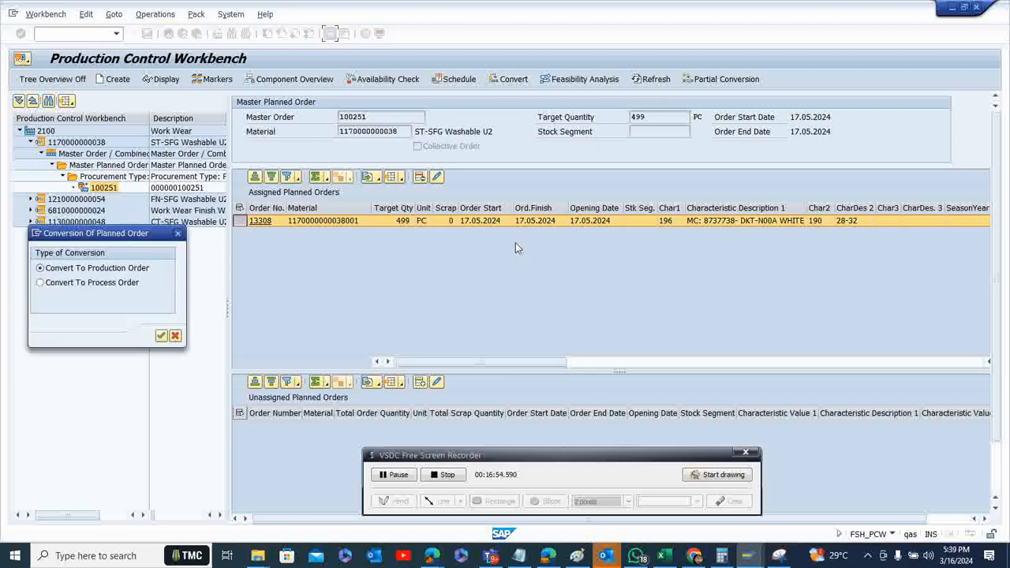
click(160, 336)
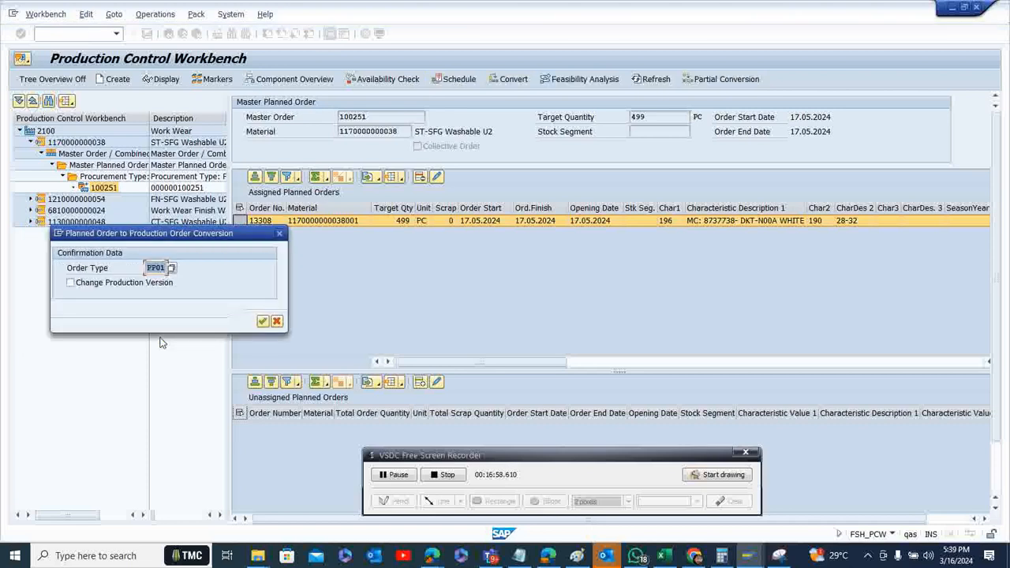
click(172, 268)
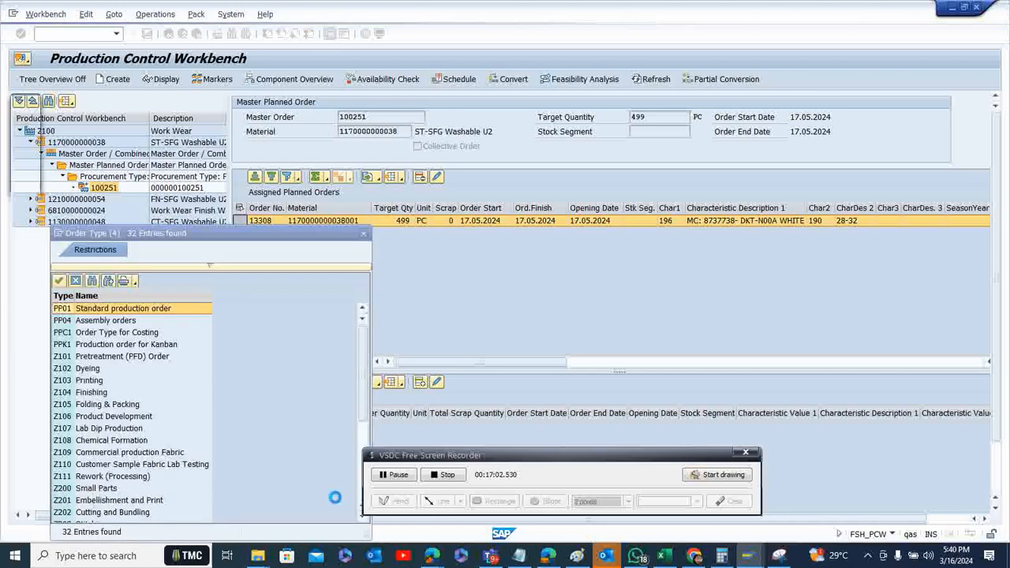
click(363, 520)
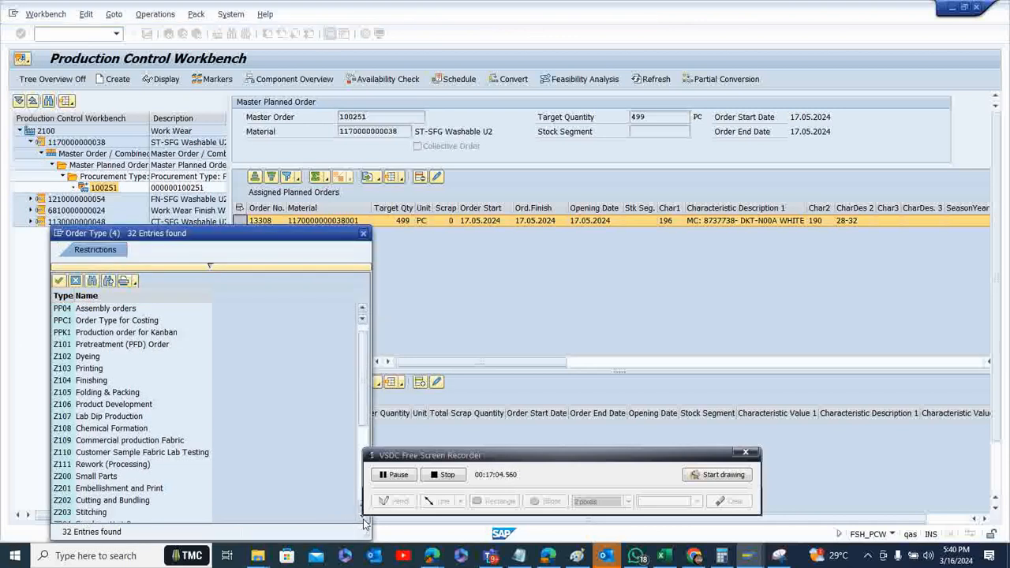
scroll(255, 498, down, 2)
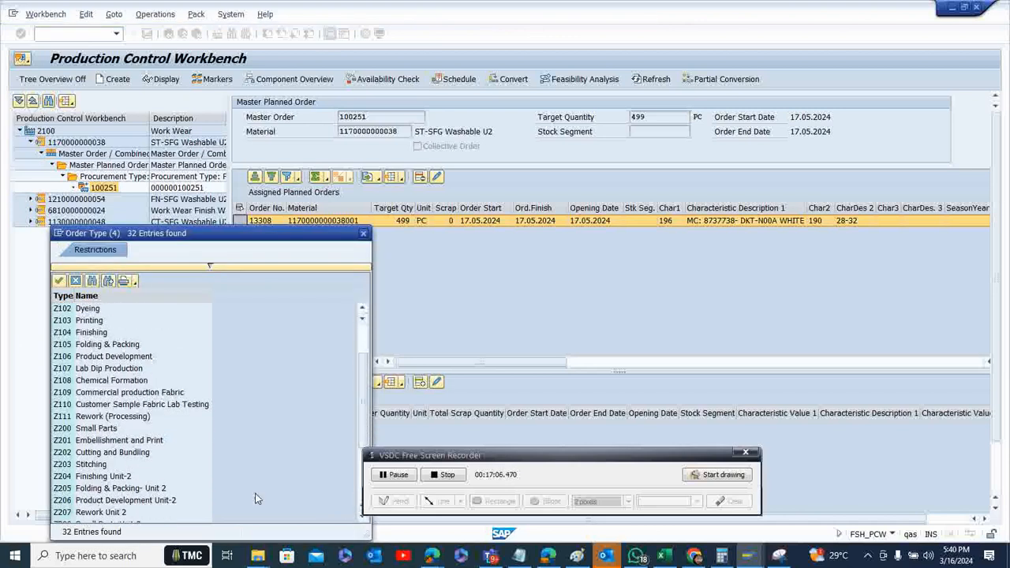
double_click(100, 467)
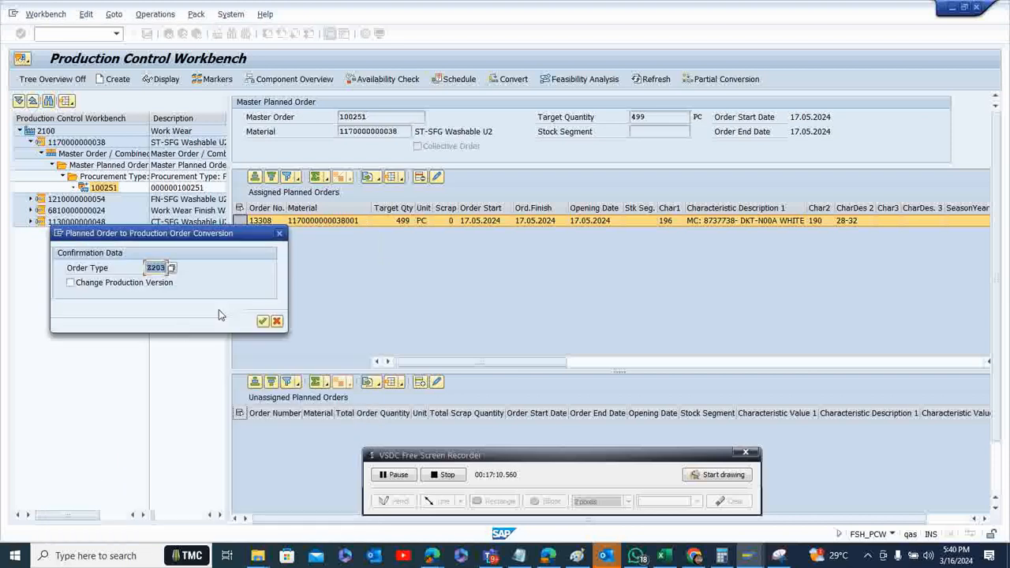
click(263, 322)
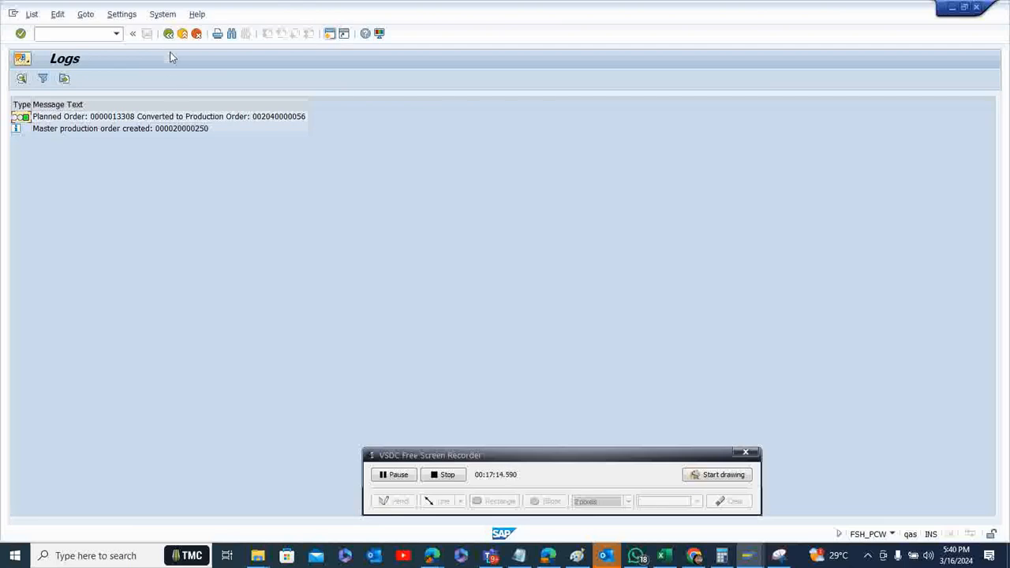
click(167, 34)
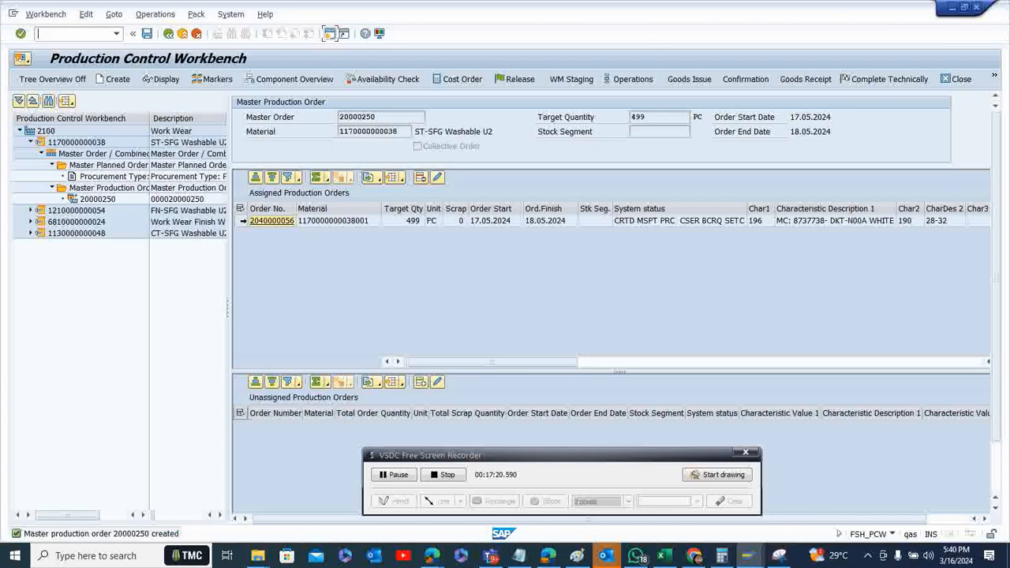
click(242, 221)
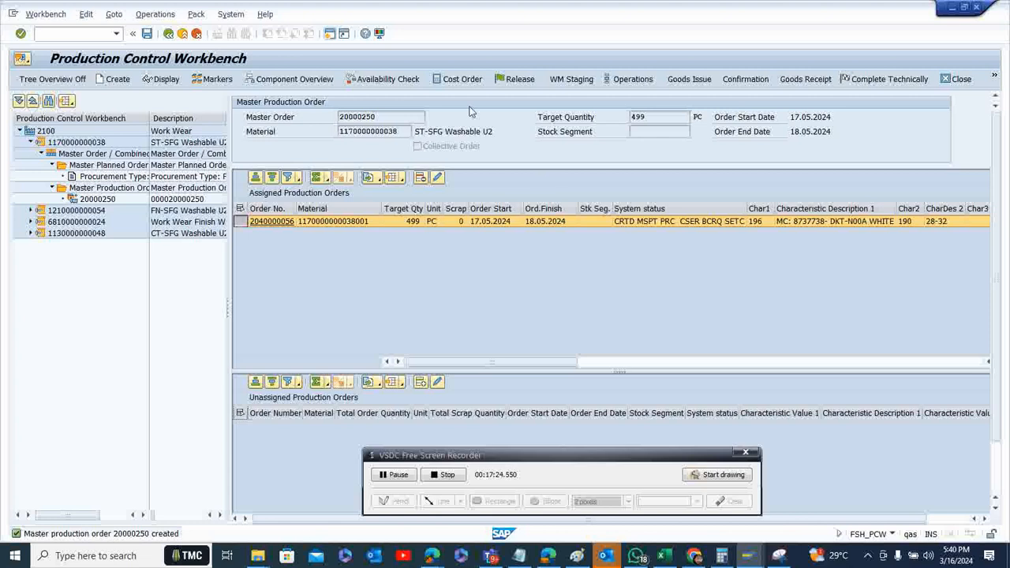
click(399, 80)
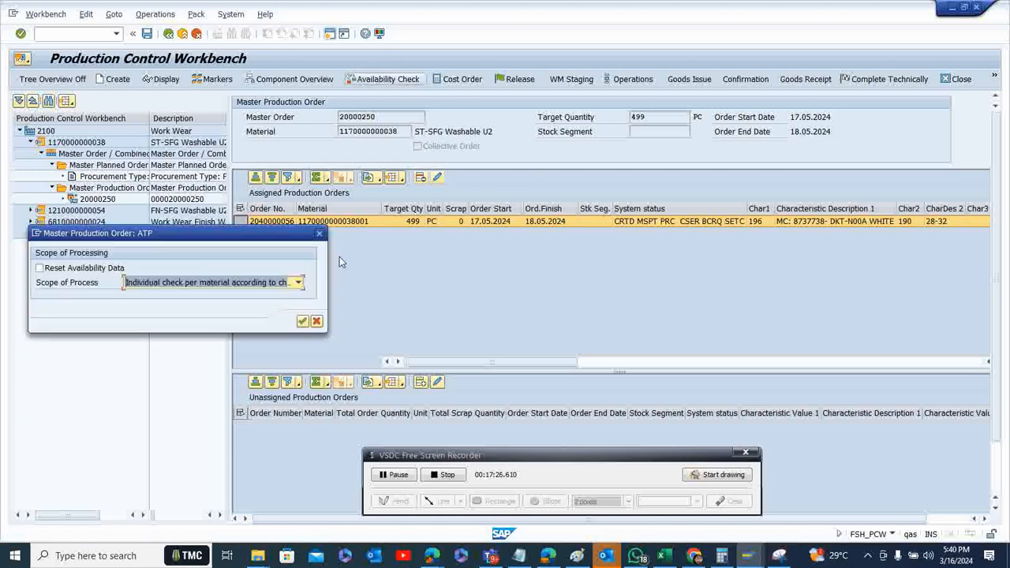
click(299, 283)
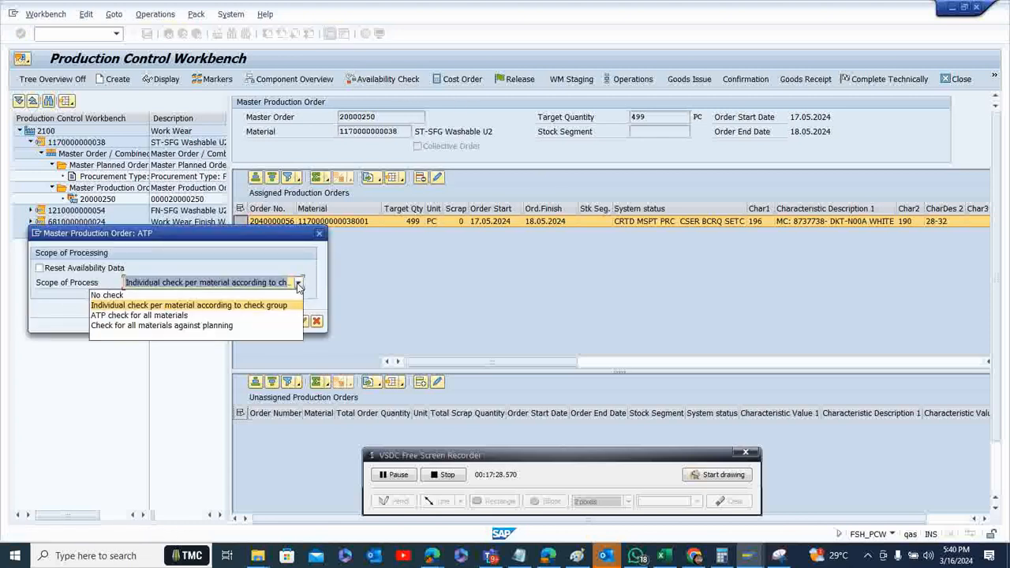
click(274, 306)
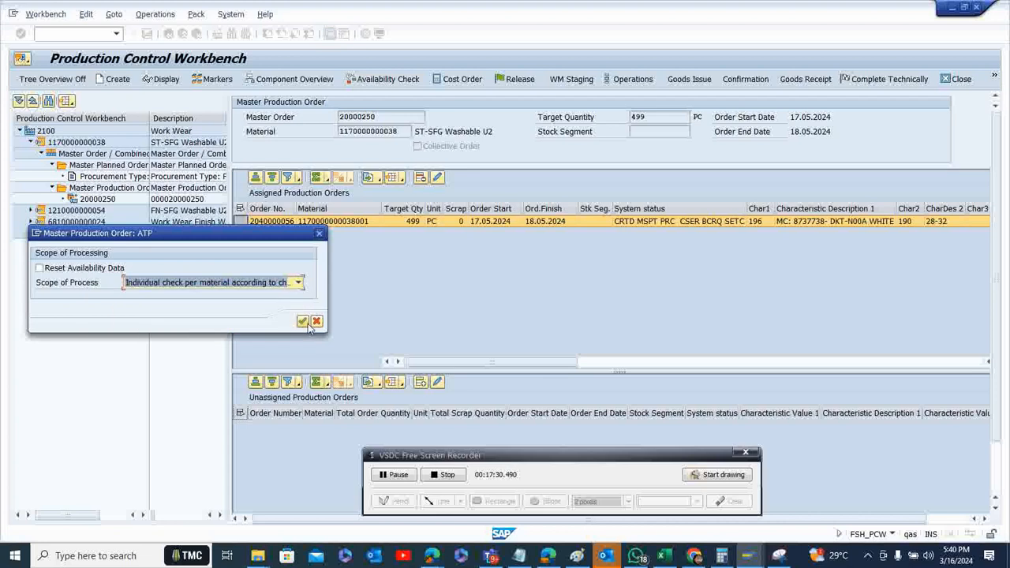
click(304, 322)
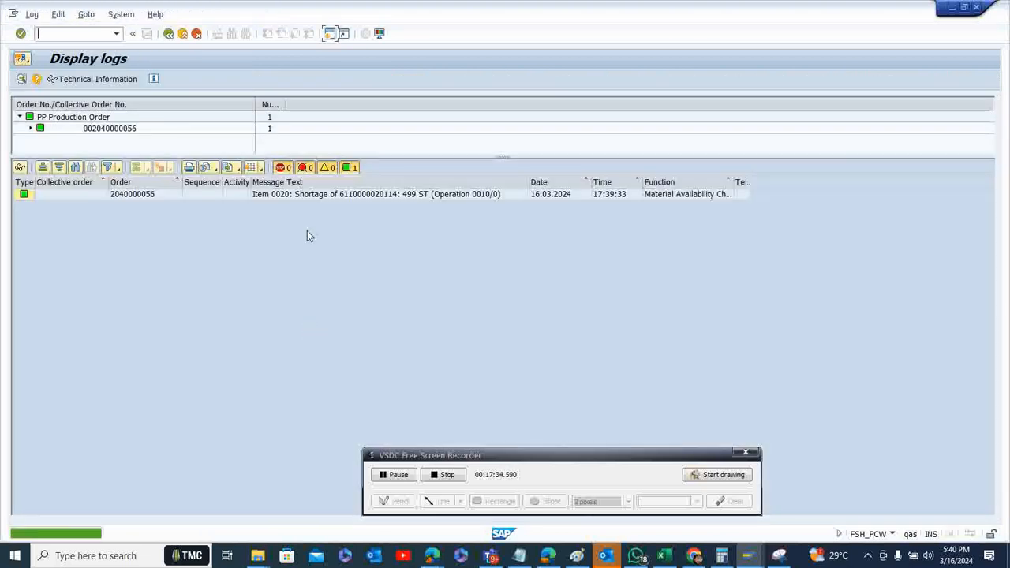
click(481, 457)
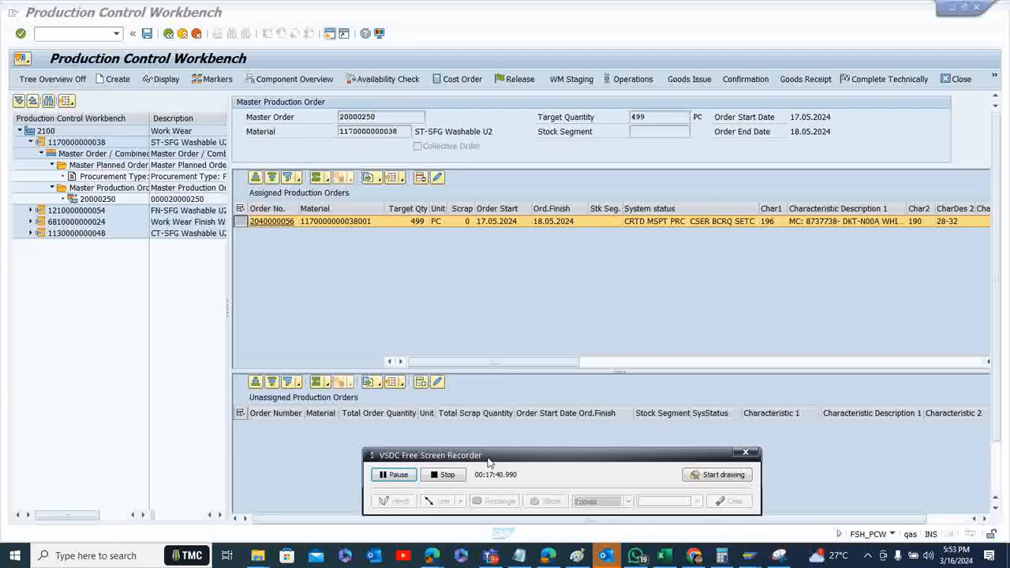
click(238, 221)
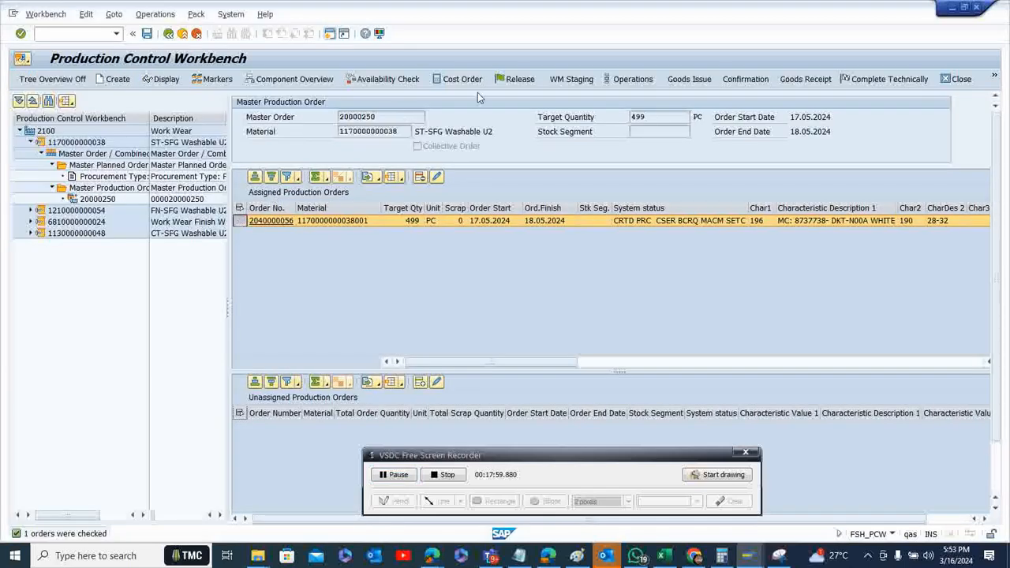
click(514, 79)
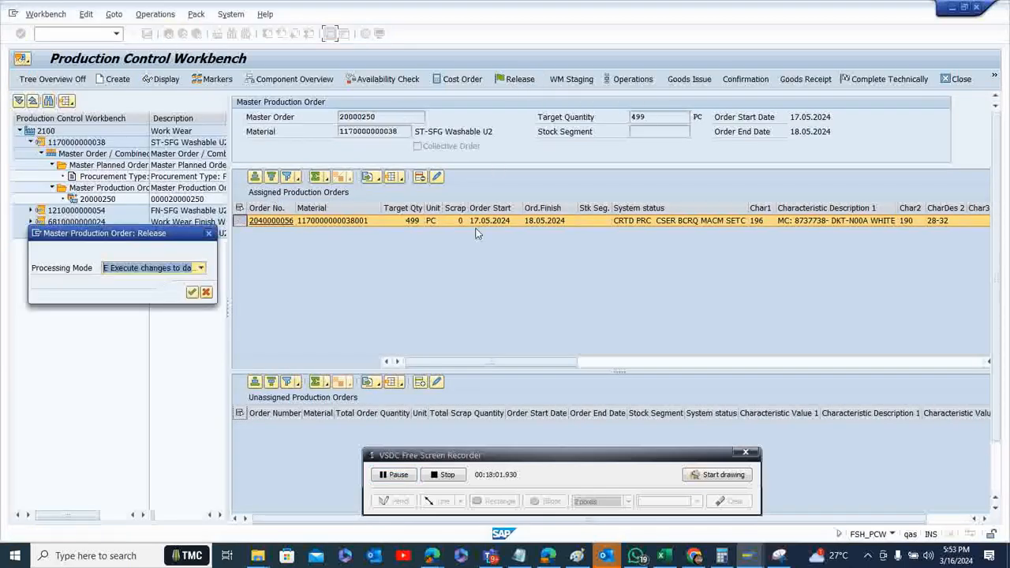
click(201, 268)
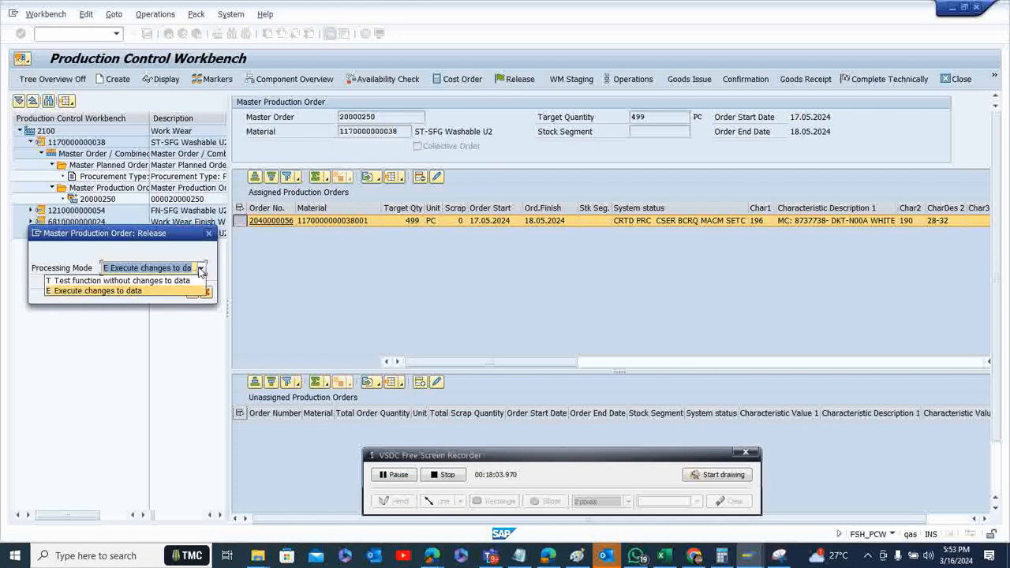
click(192, 291)
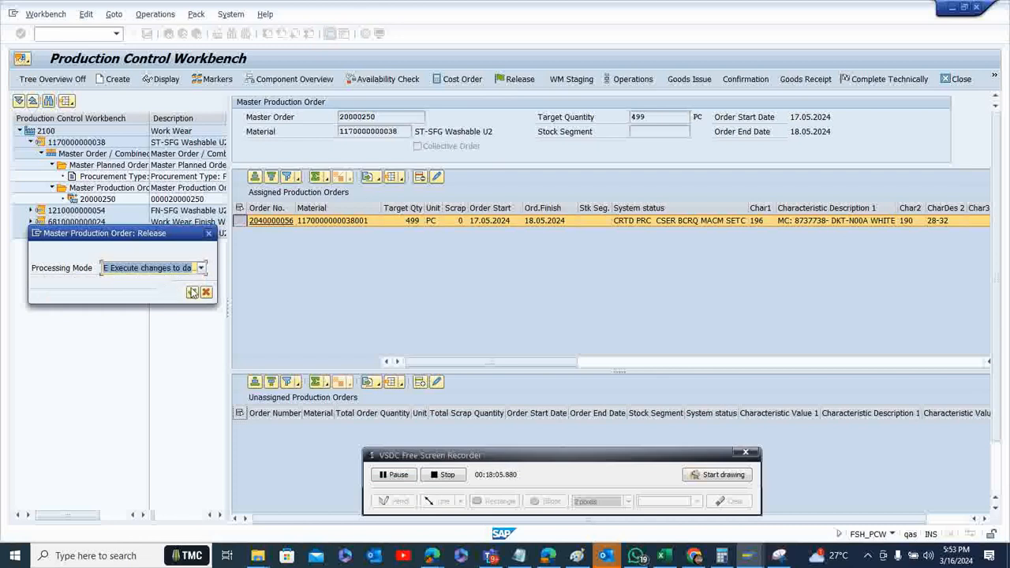
click(193, 293)
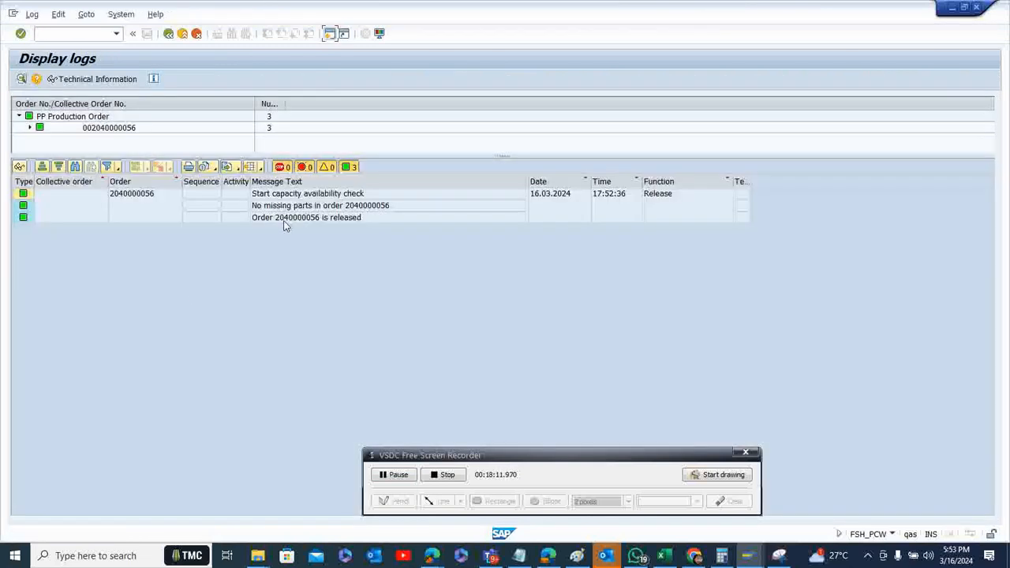
click(167, 34)
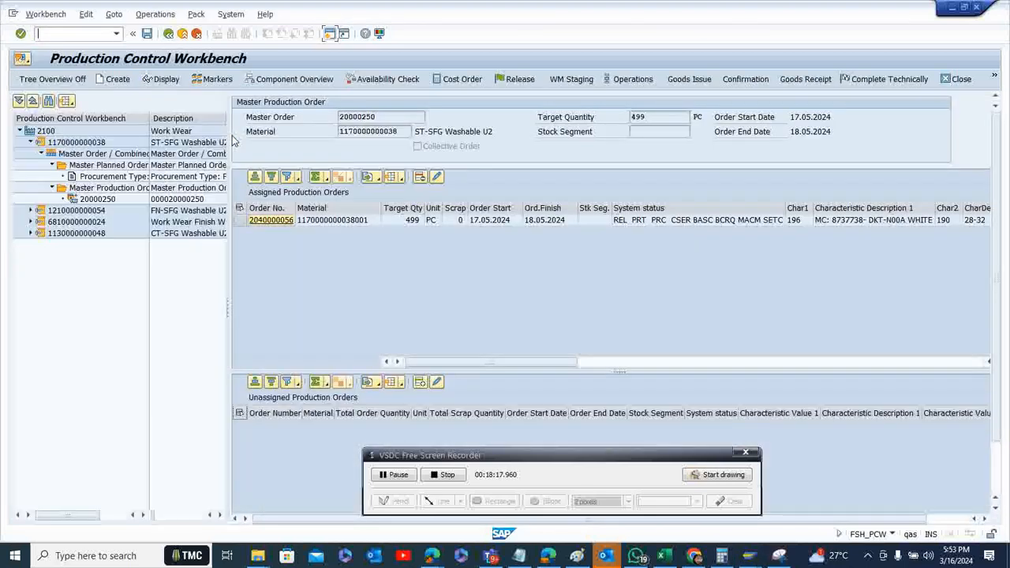
Start the goods issue for the released production order and open the detailed picking list for all its components
click(239, 220)
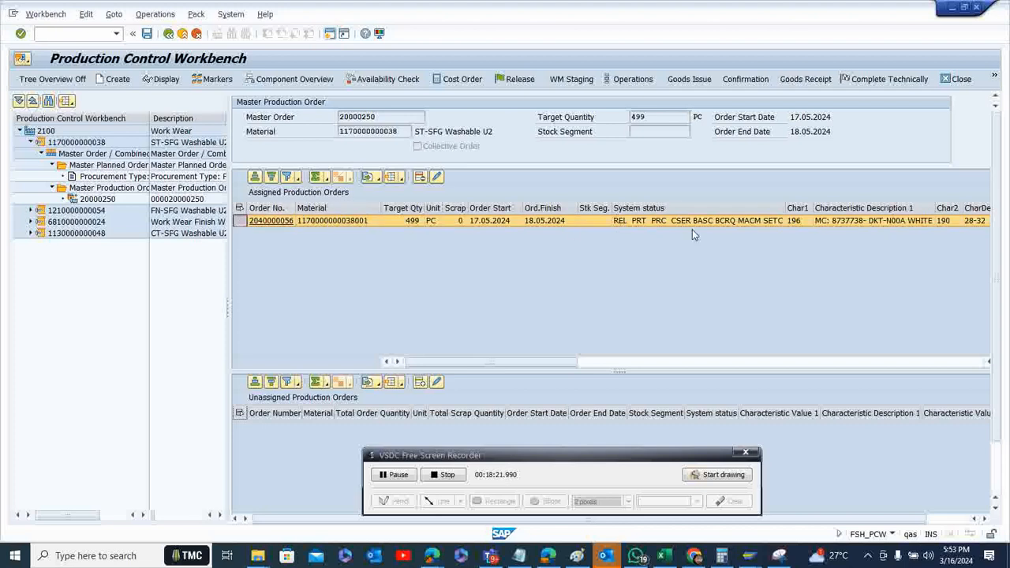
click(688, 83)
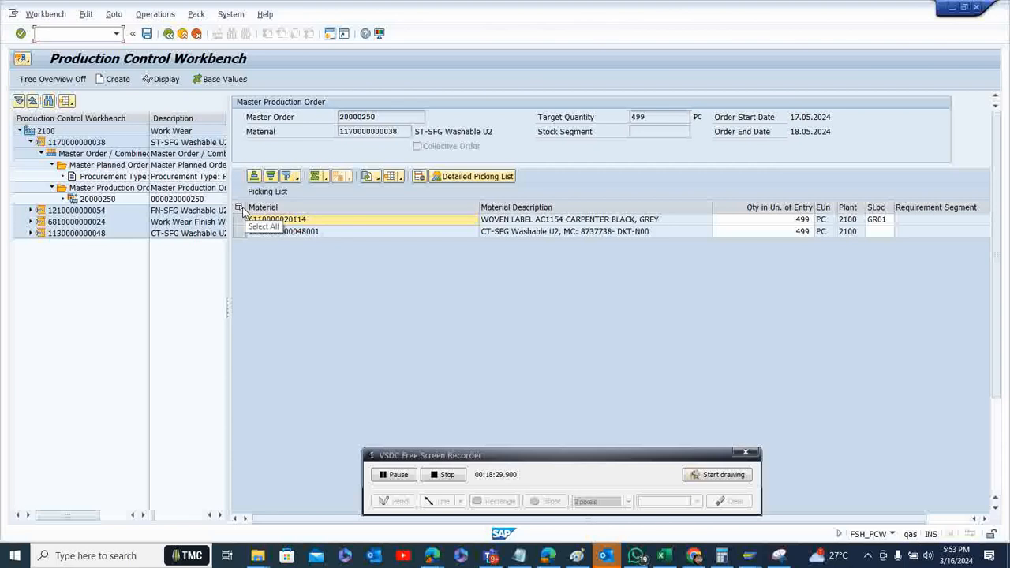
click(239, 209)
click(450, 175)
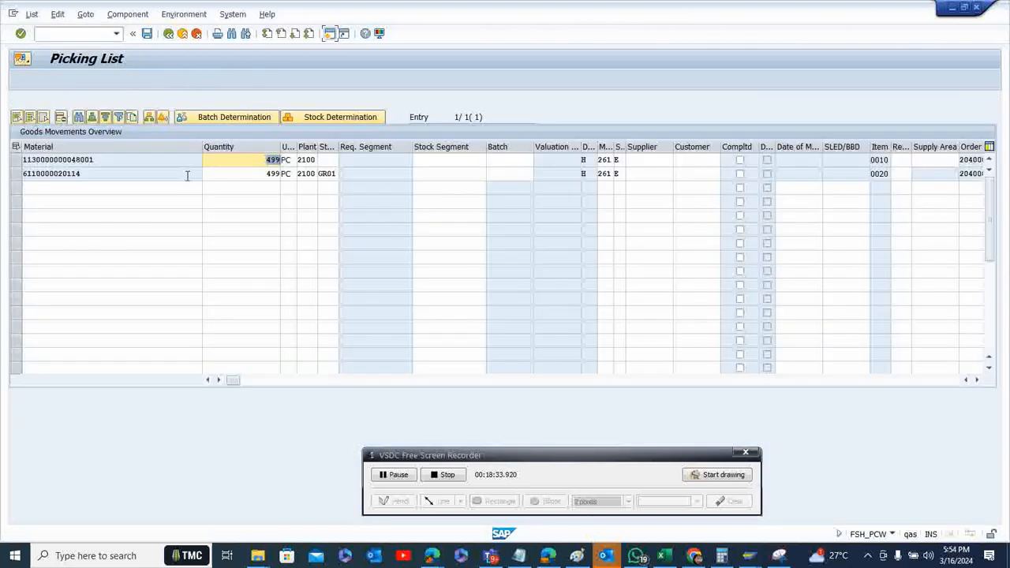
click(14, 160)
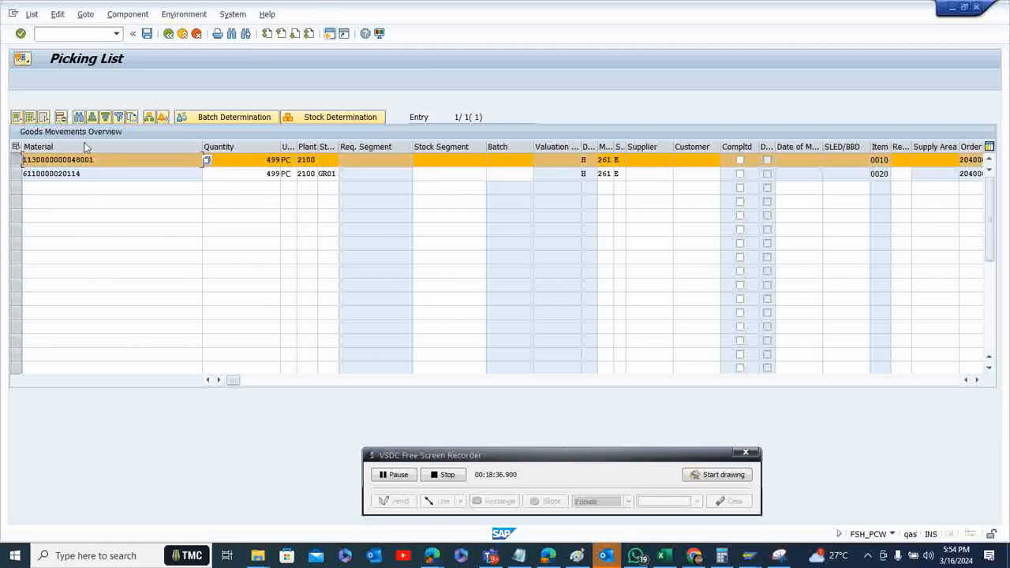
click(203, 118)
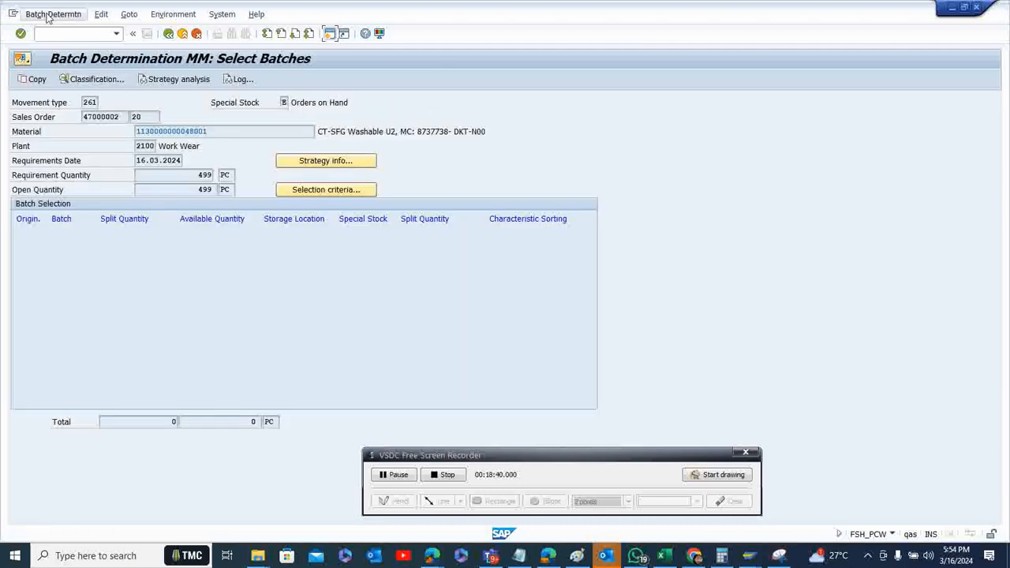
click(47, 15)
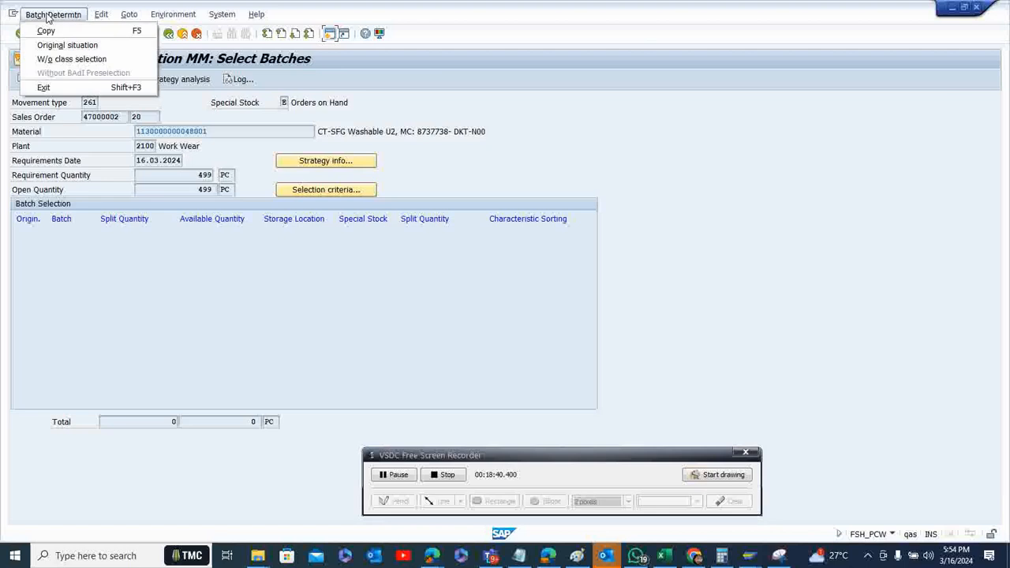
click(60, 68)
click(34, 79)
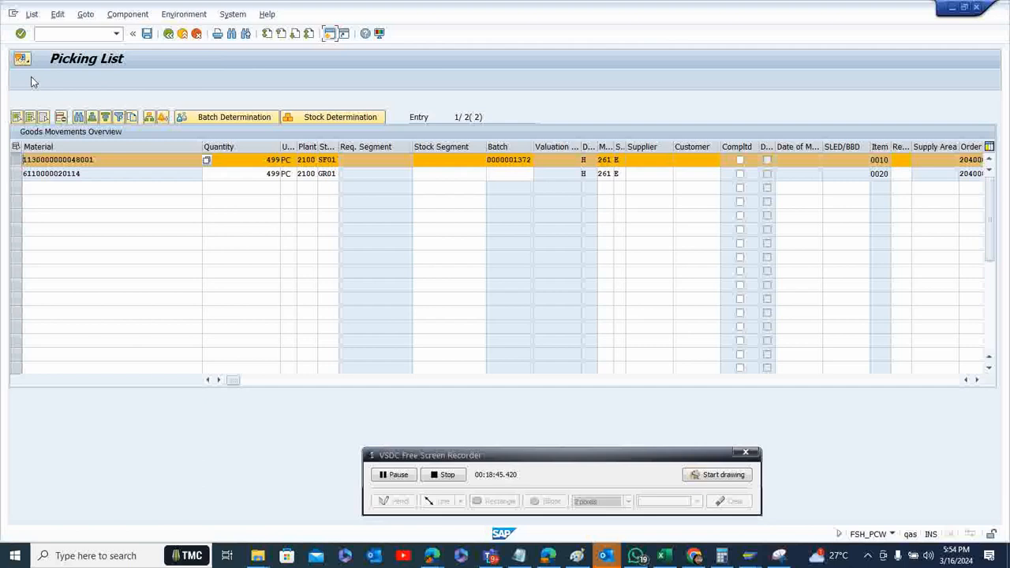
click(16, 159)
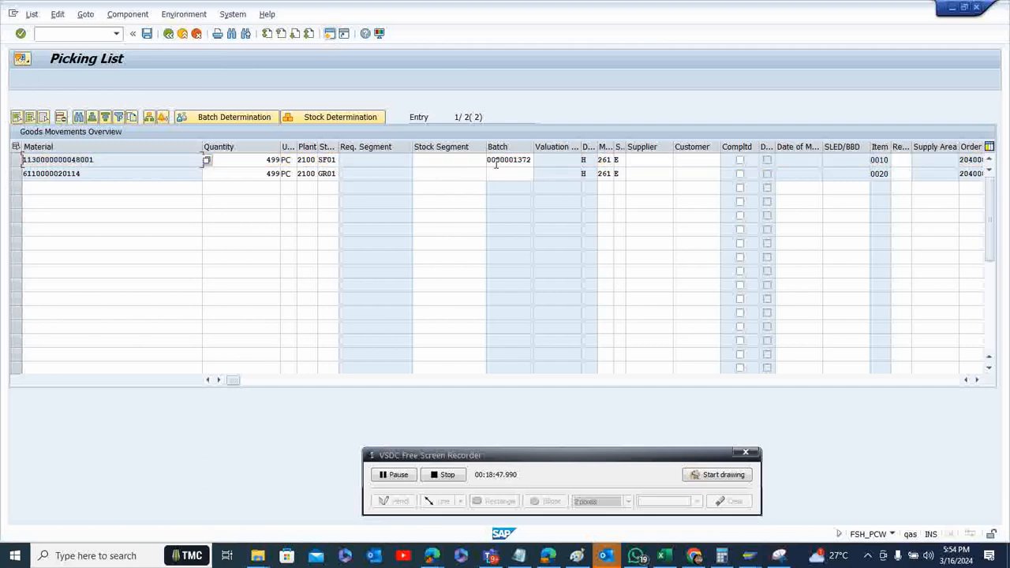
click(15, 174)
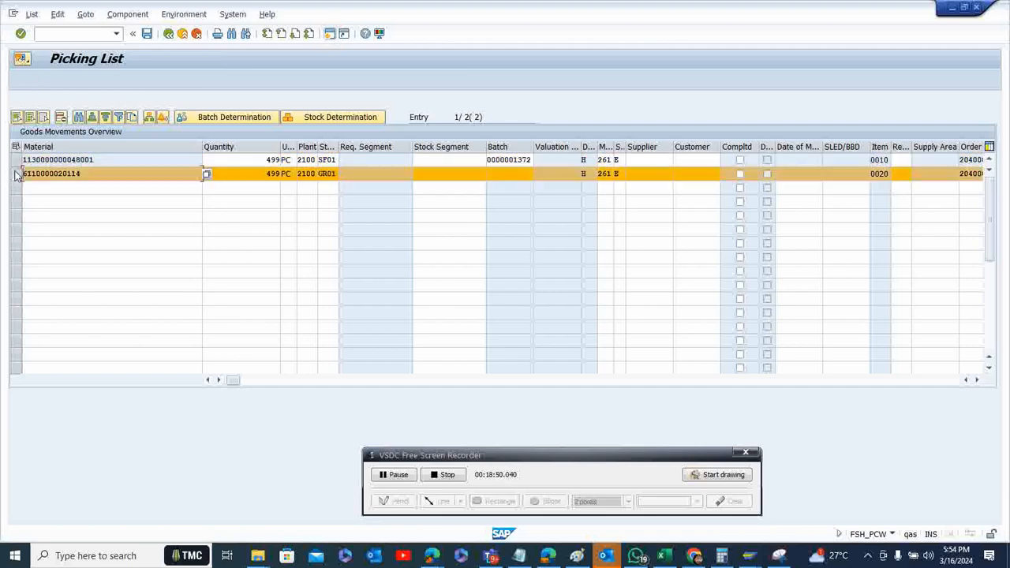
click(243, 118)
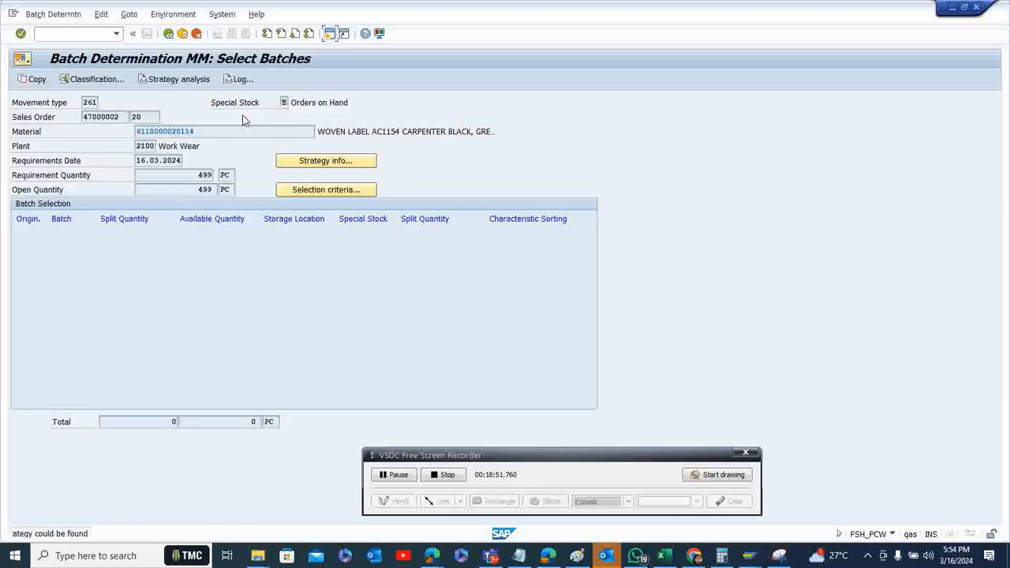
click(62, 16)
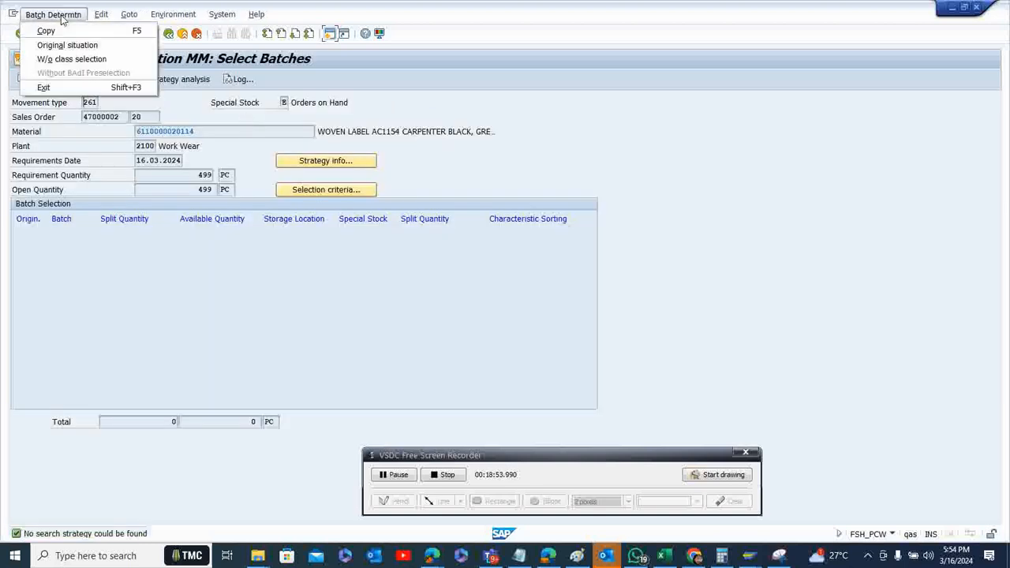
click(66, 60)
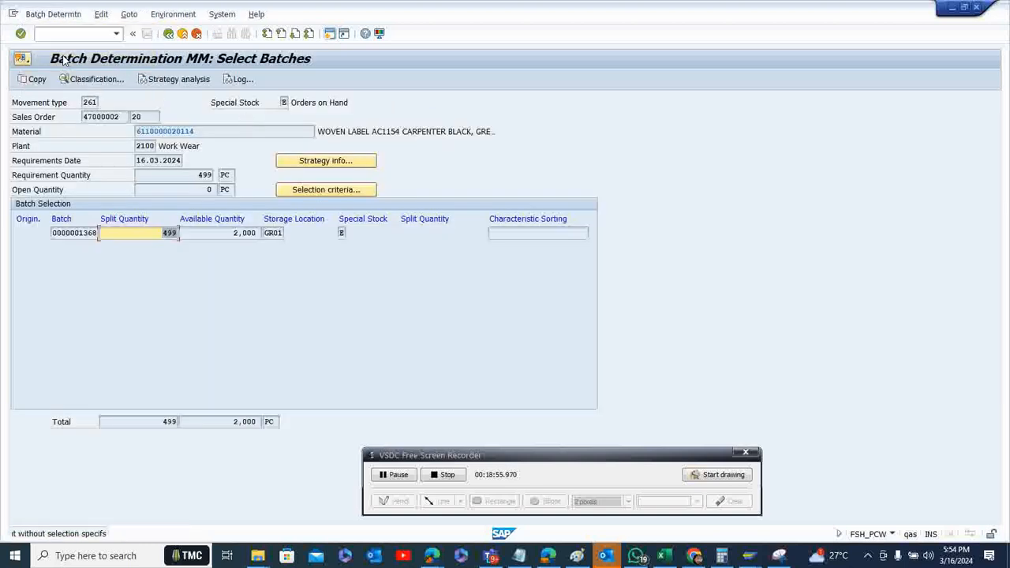
click(27, 84)
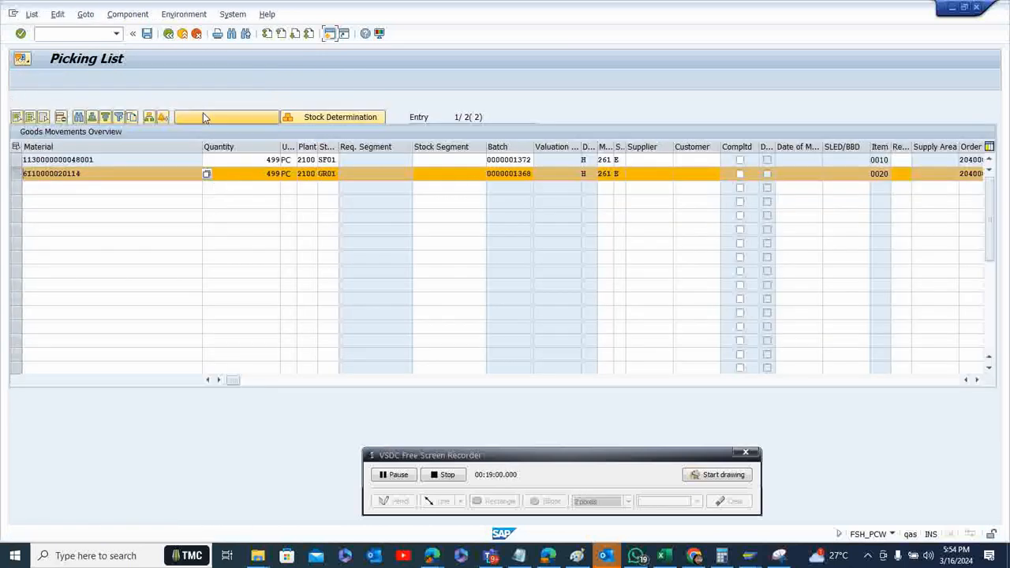
click(146, 34)
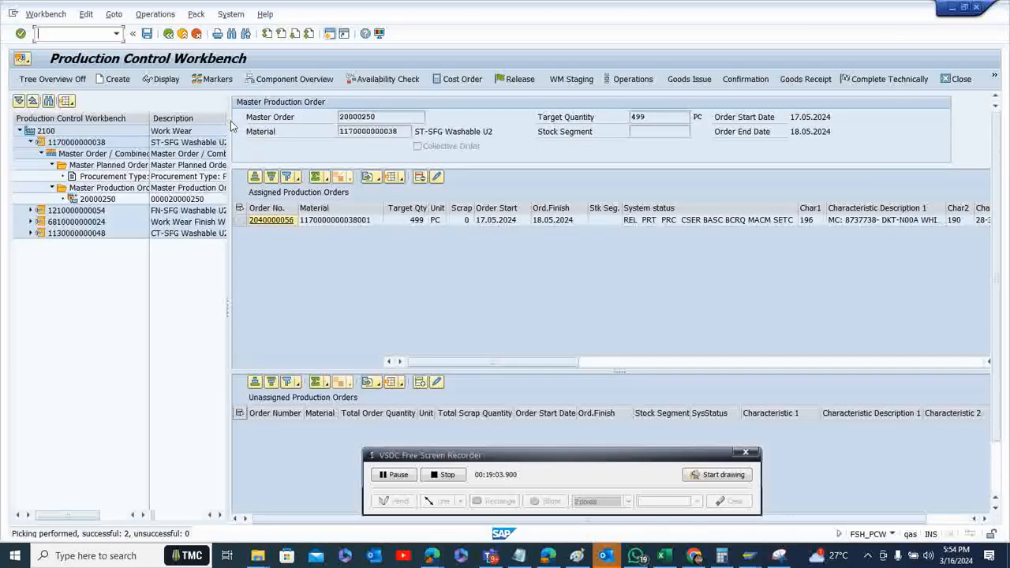
Check the picking message details, then save a final confirmation for the first operation of the stitching production order
click(238, 221)
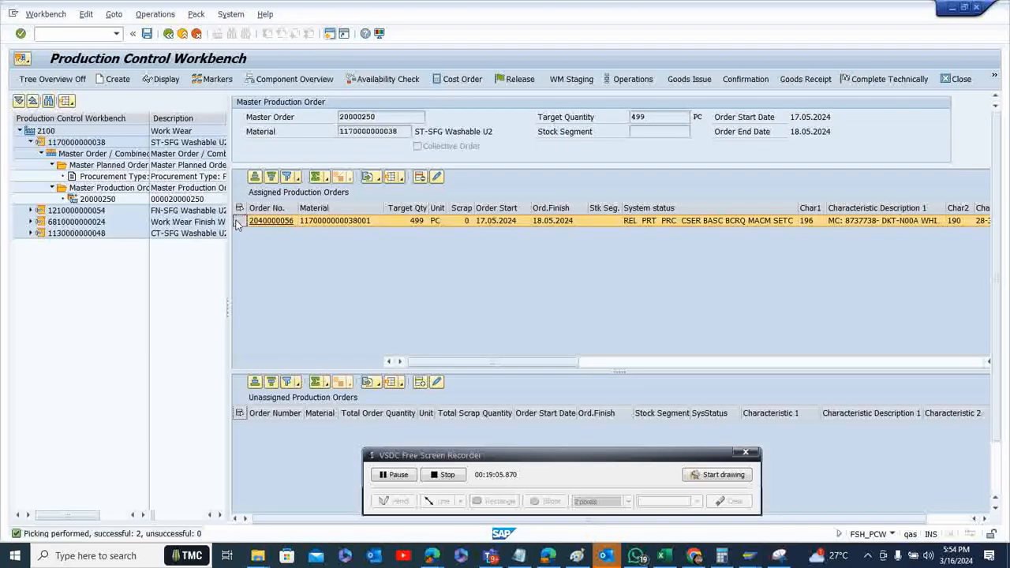
double_click(124, 534)
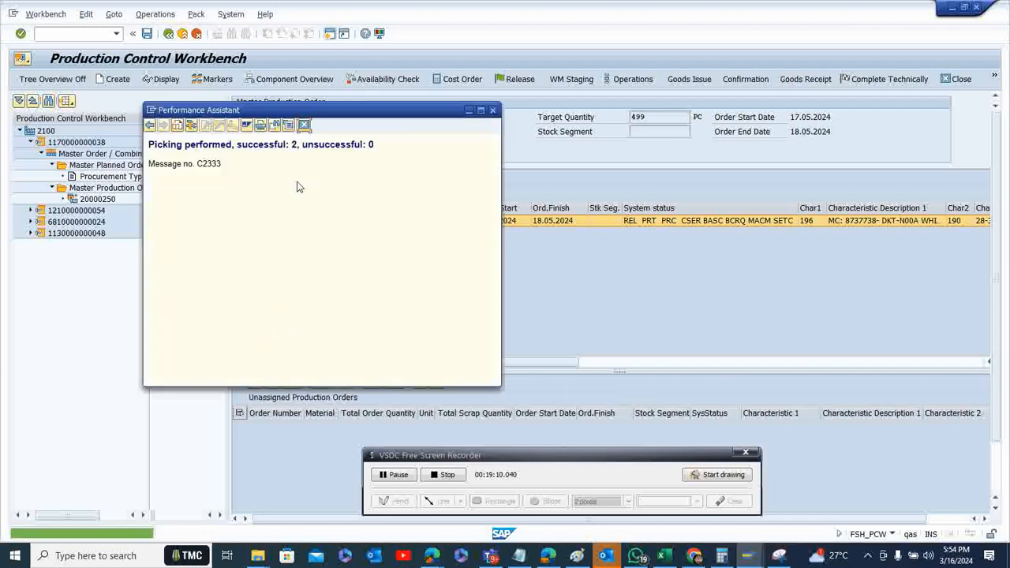
click(304, 127)
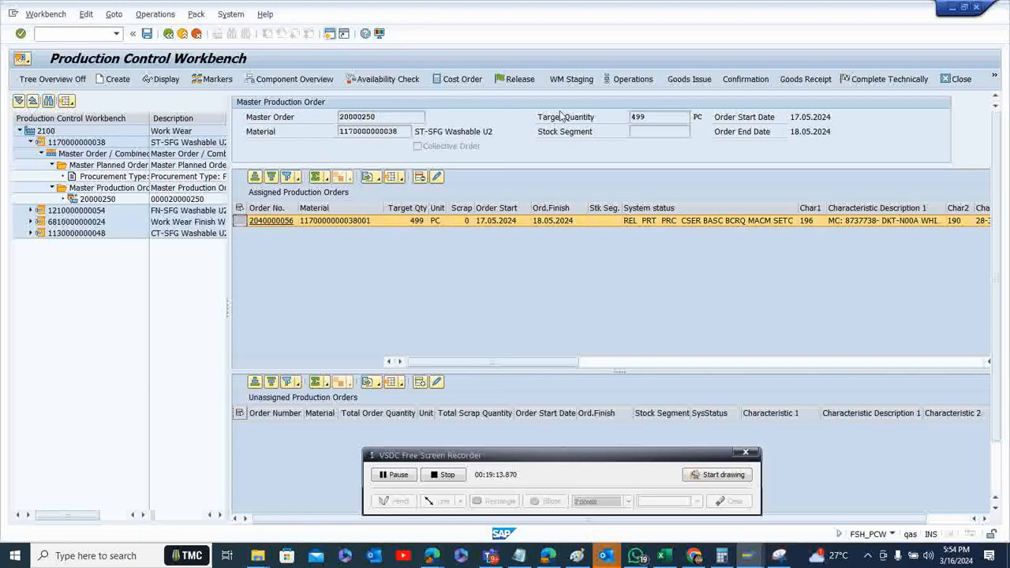
click(741, 81)
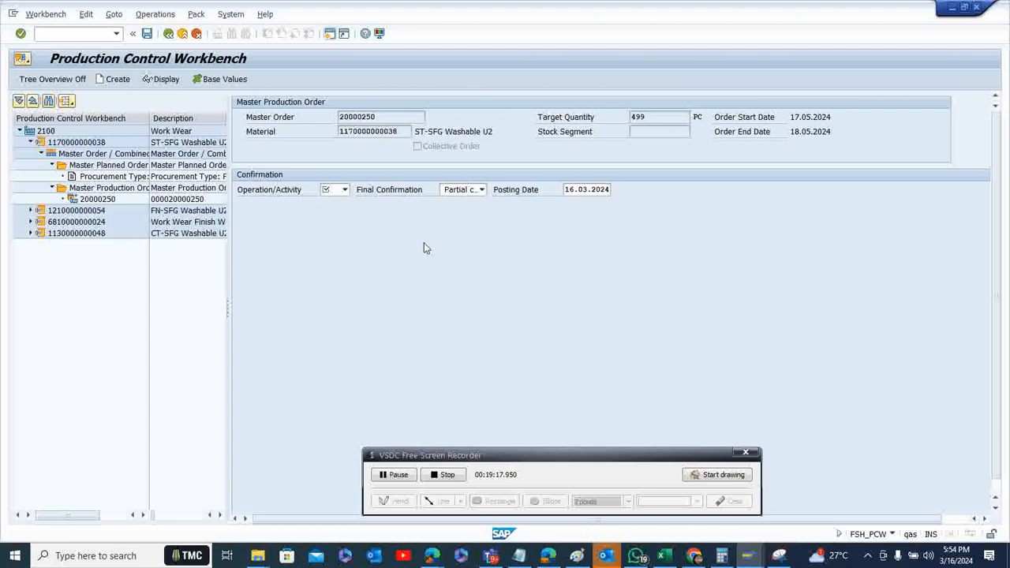
click(344, 190)
click(336, 202)
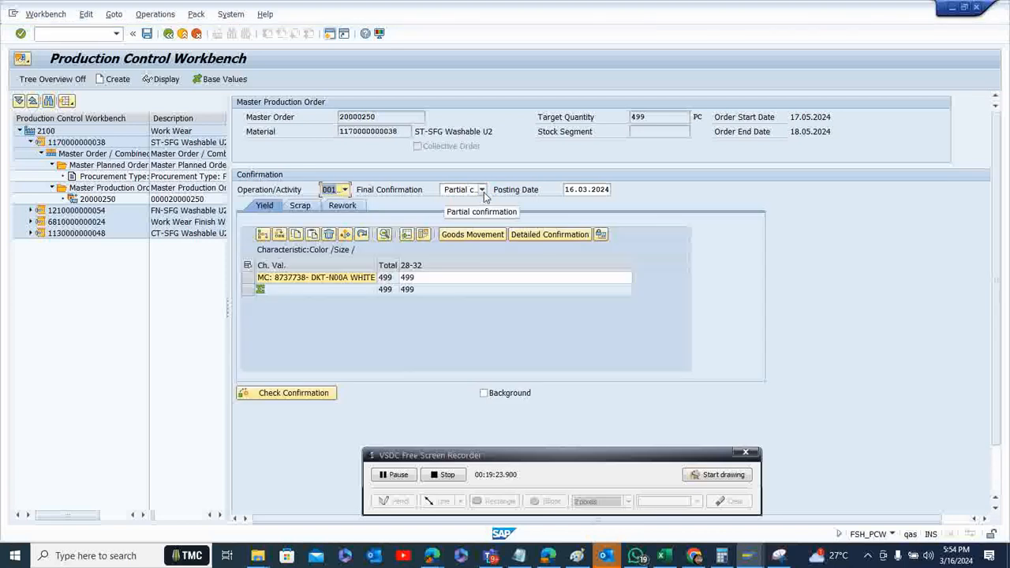
click(482, 191)
click(402, 212)
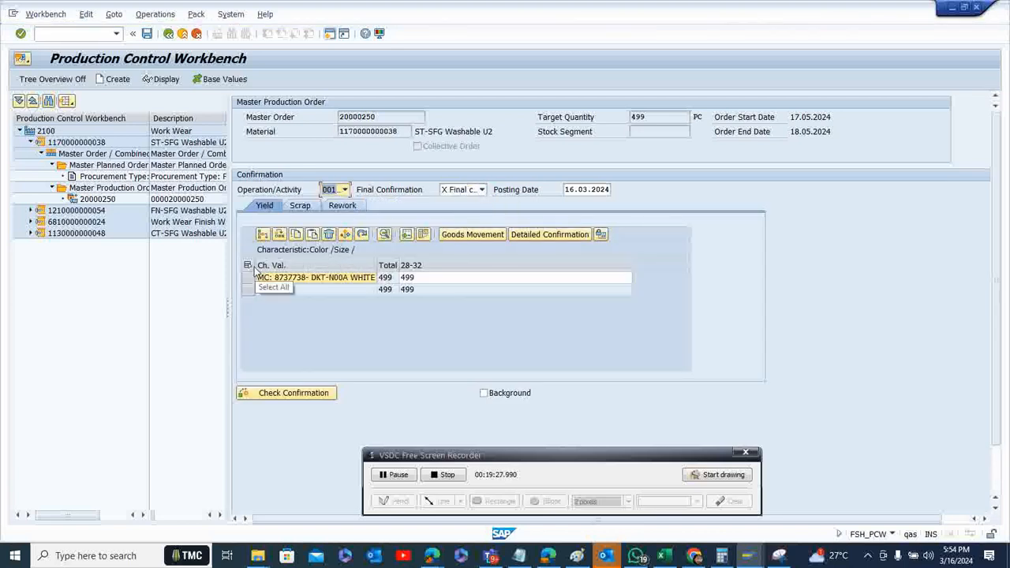
click(146, 33)
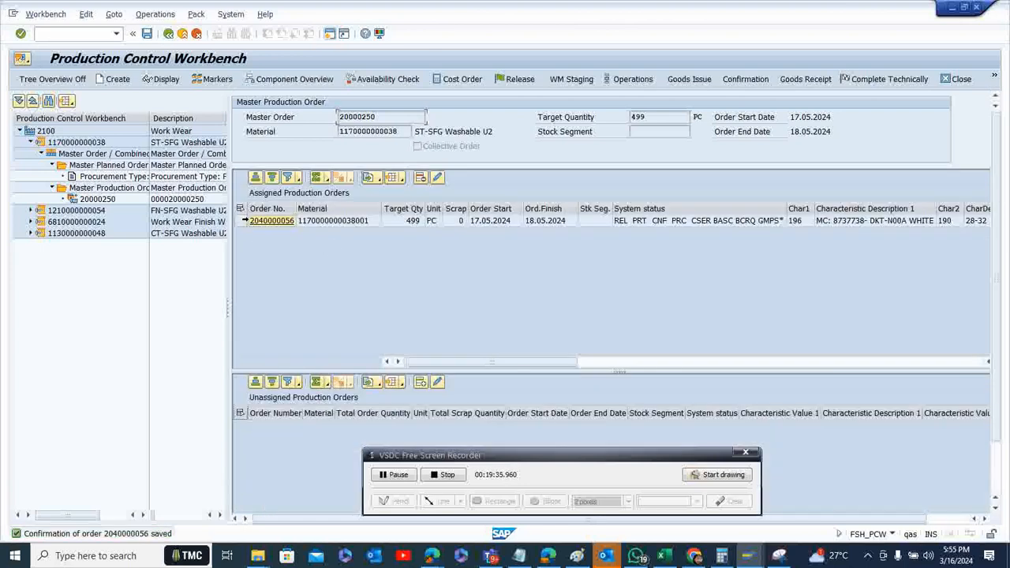
Start the goods receipt for the confirmed stitching order, mark its item as OK and set the storage location to SF02
click(241, 220)
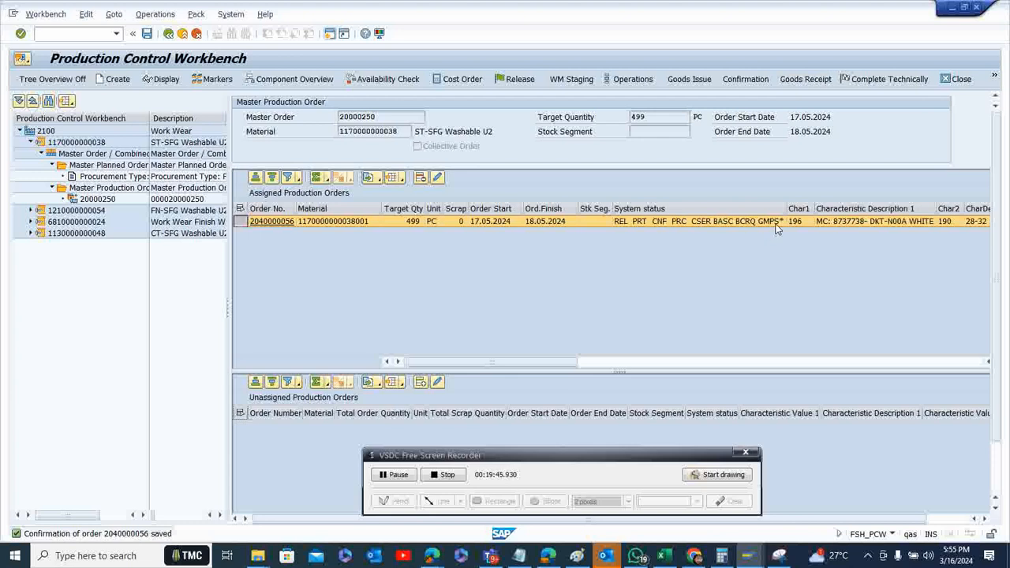
click(805, 82)
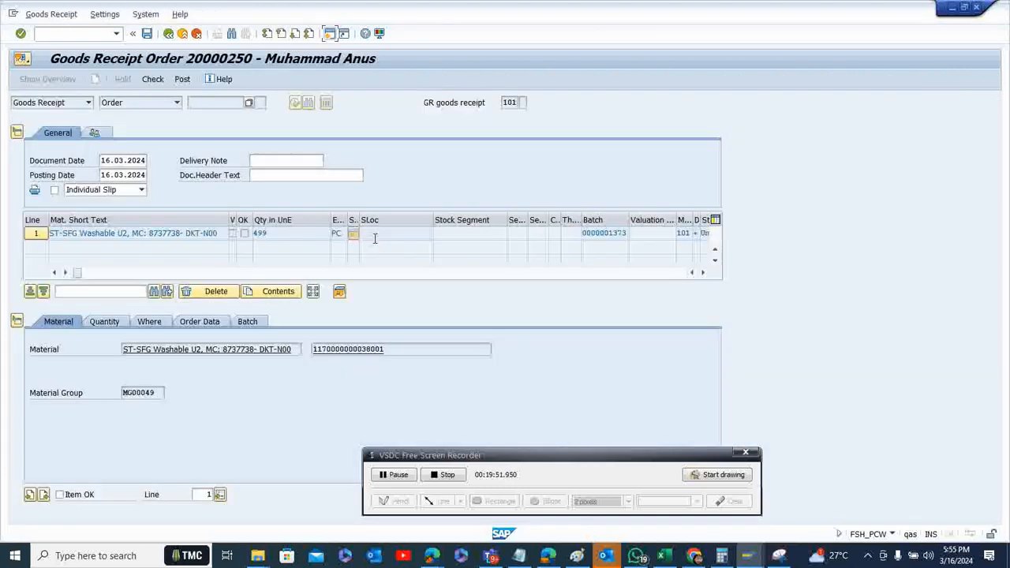
click(105, 322)
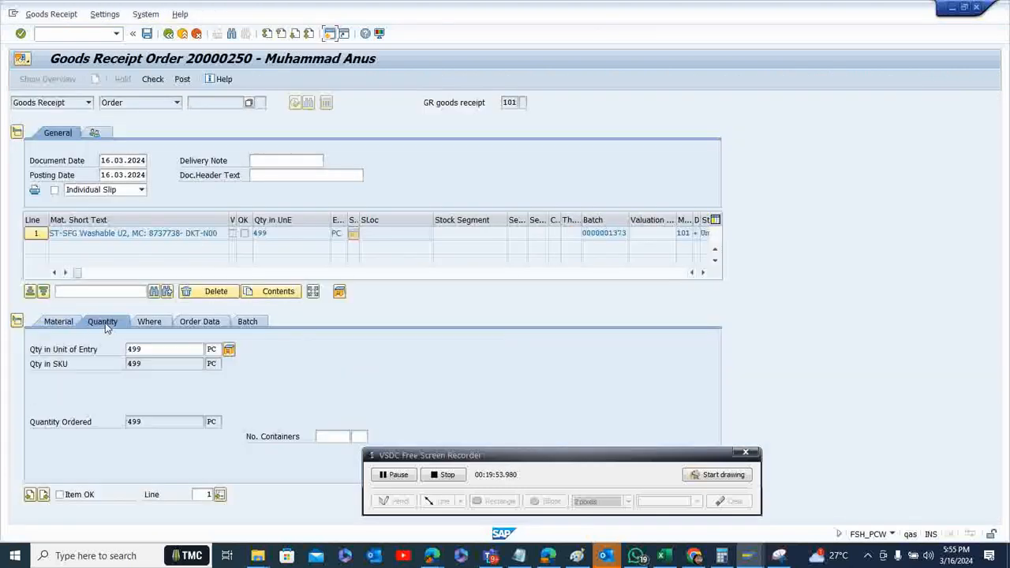
click(60, 494)
click(157, 323)
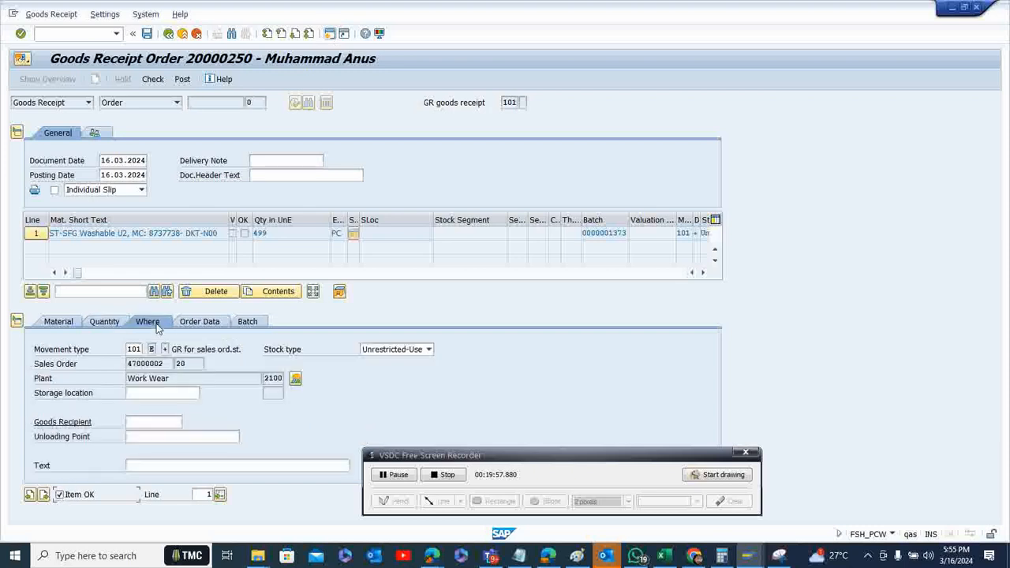
click(153, 397)
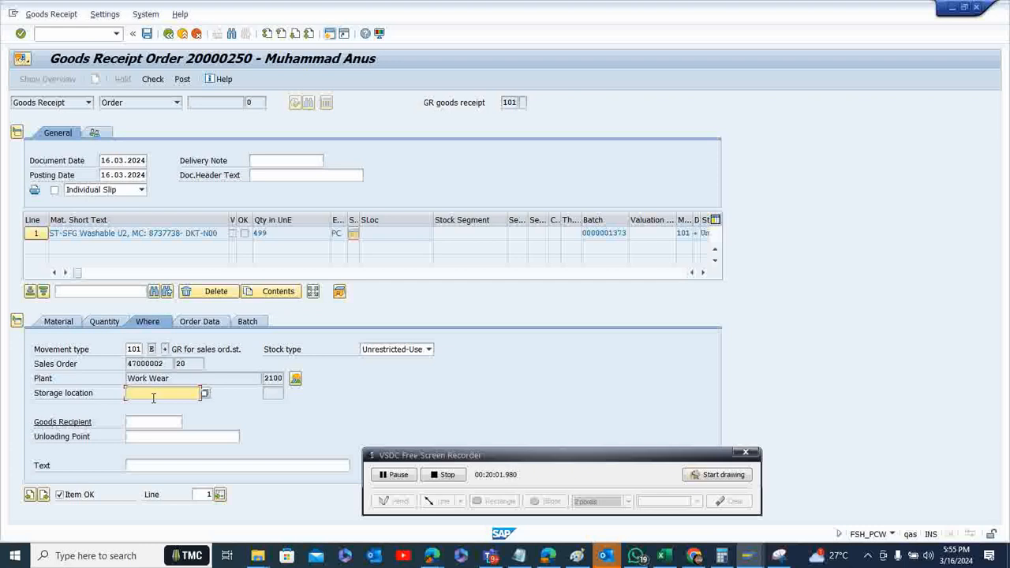
text(Sf02)
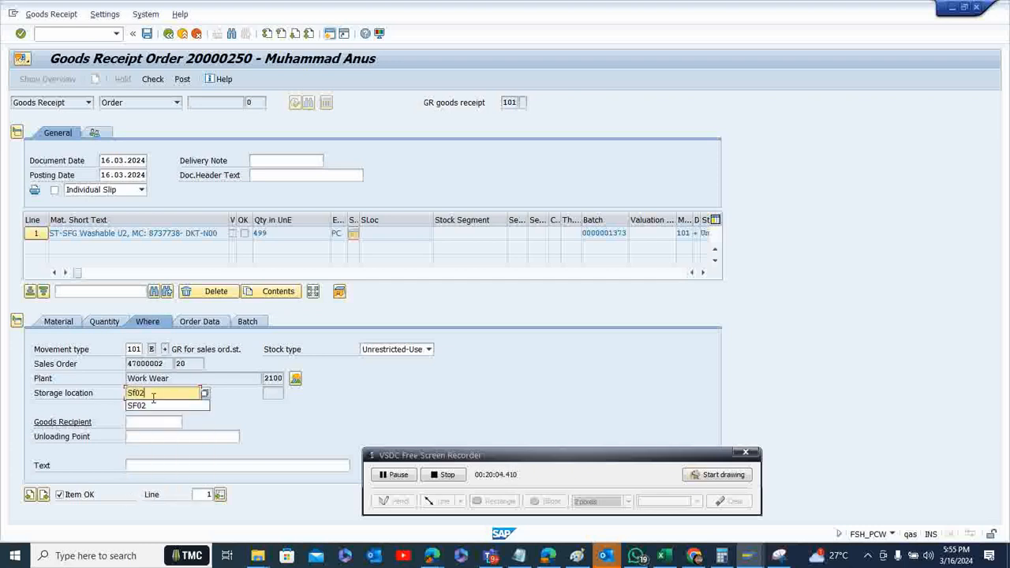
key(Return)
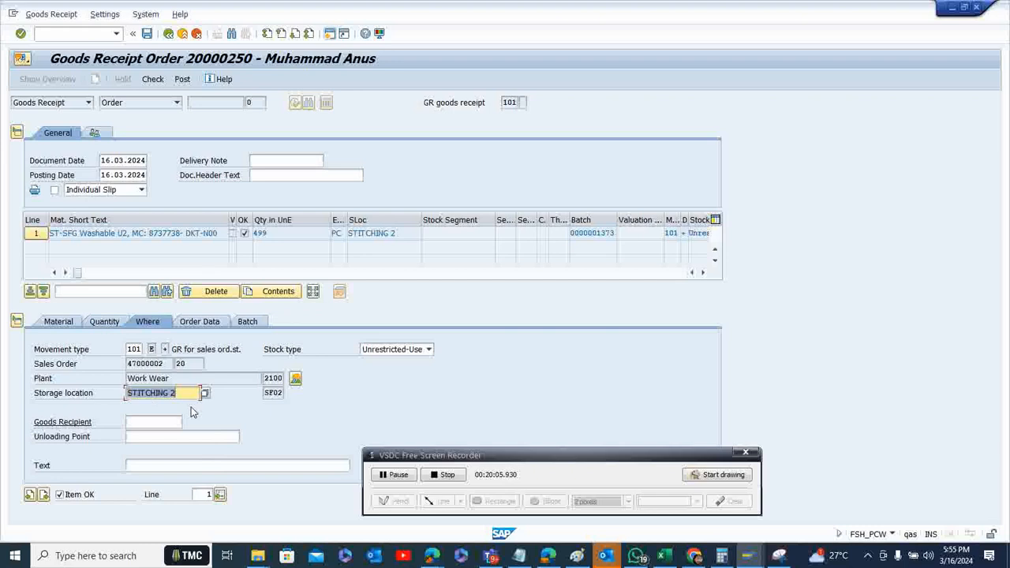
Enter the goods recipient's name, then run the check on the goods receipt and close the log
click(171, 422)
text(sh)
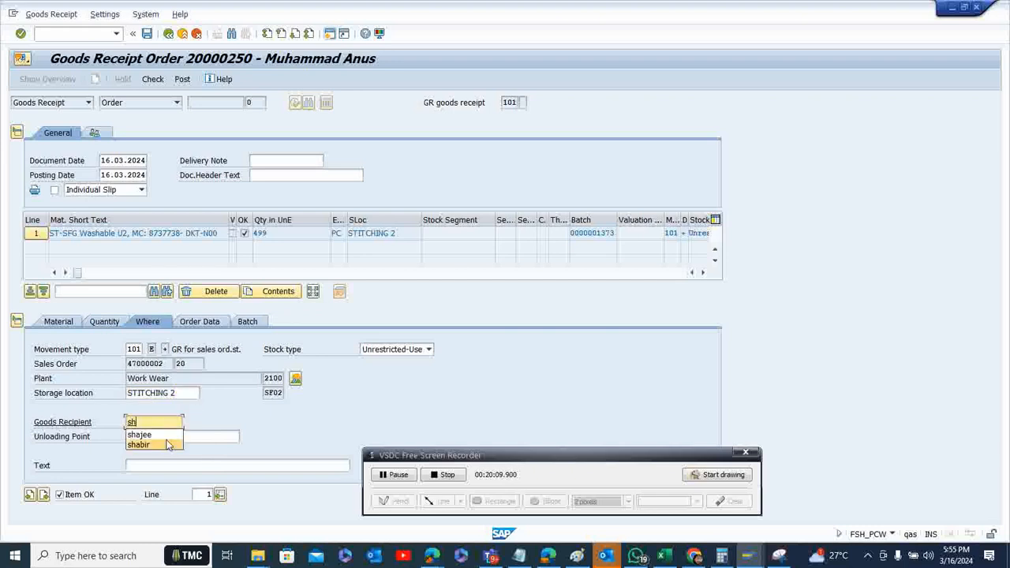
click(166, 435)
click(166, 437)
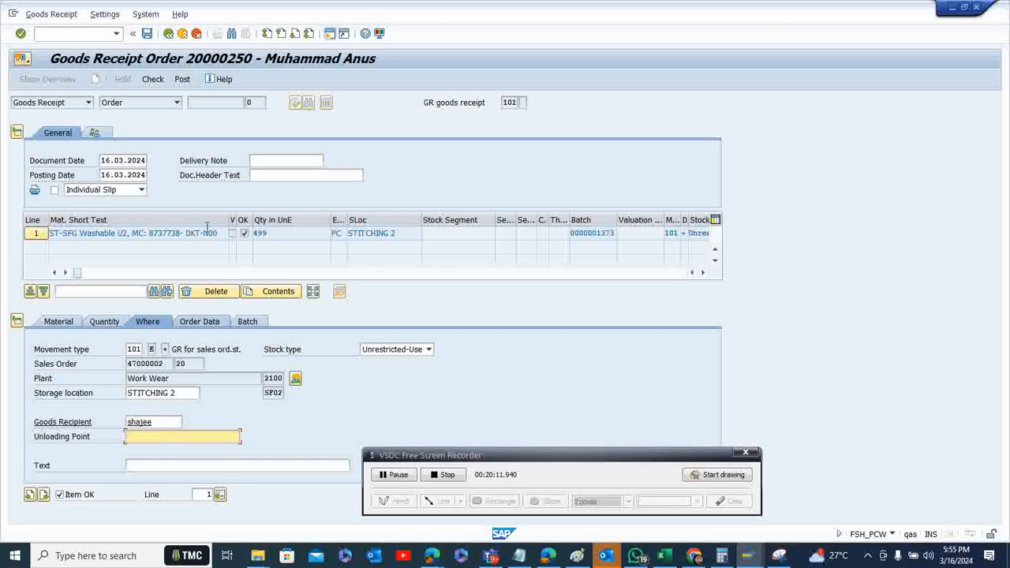
click(152, 81)
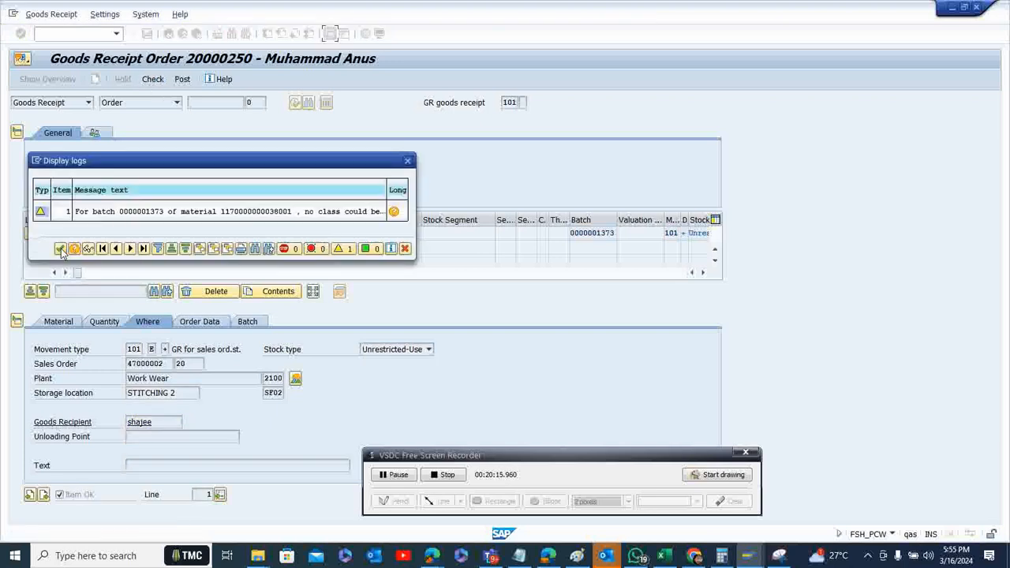
click(60, 249)
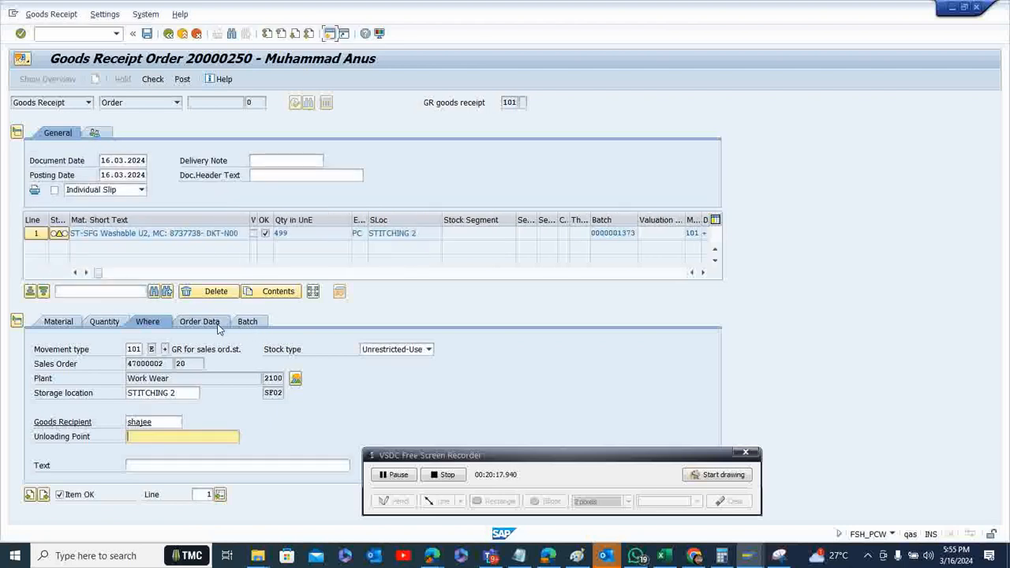
Review the item's order data and batch details, then post the goods receipt and return to the Production Control Workbench
click(207, 323)
click(251, 323)
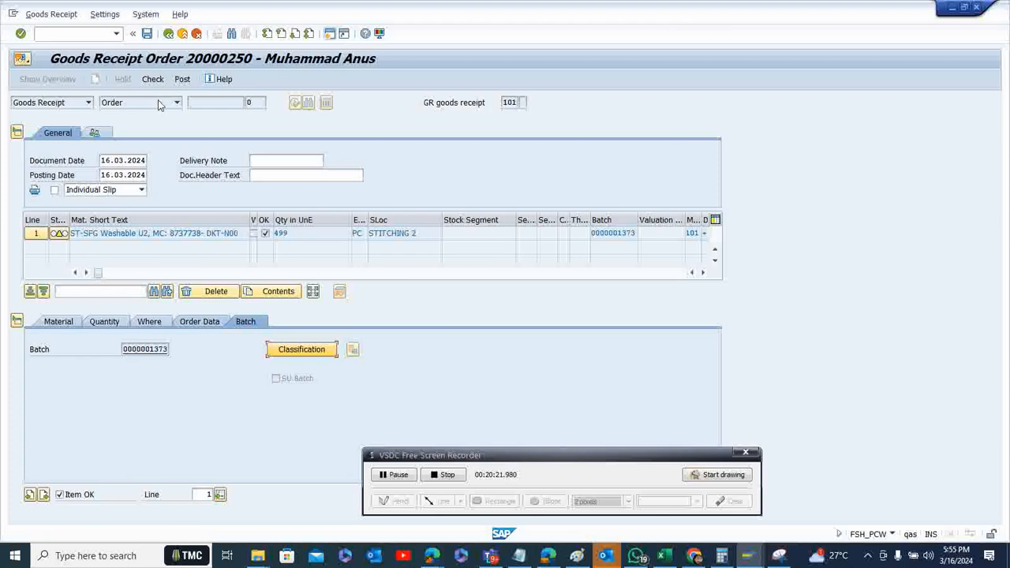
click(182, 80)
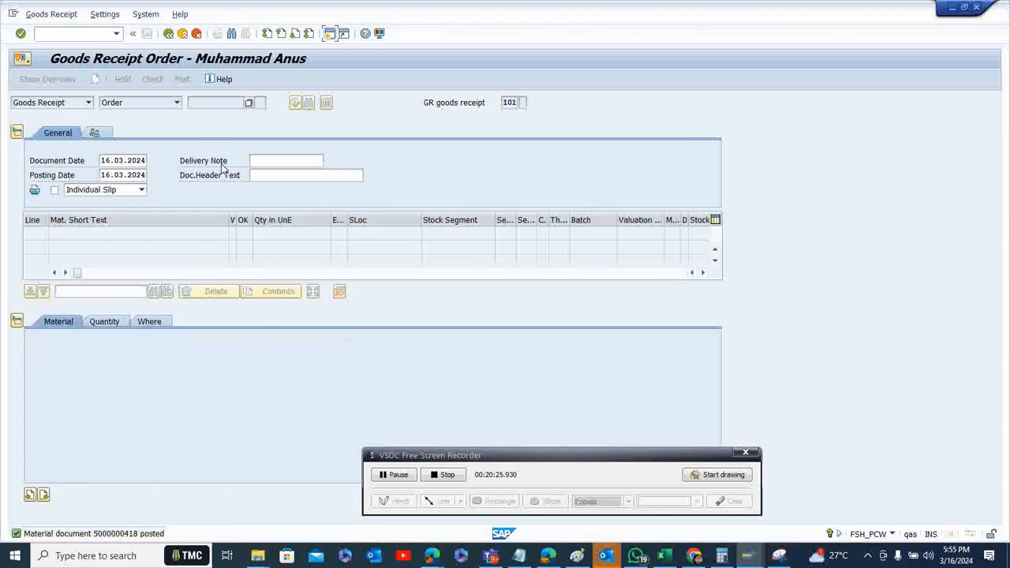
click(169, 35)
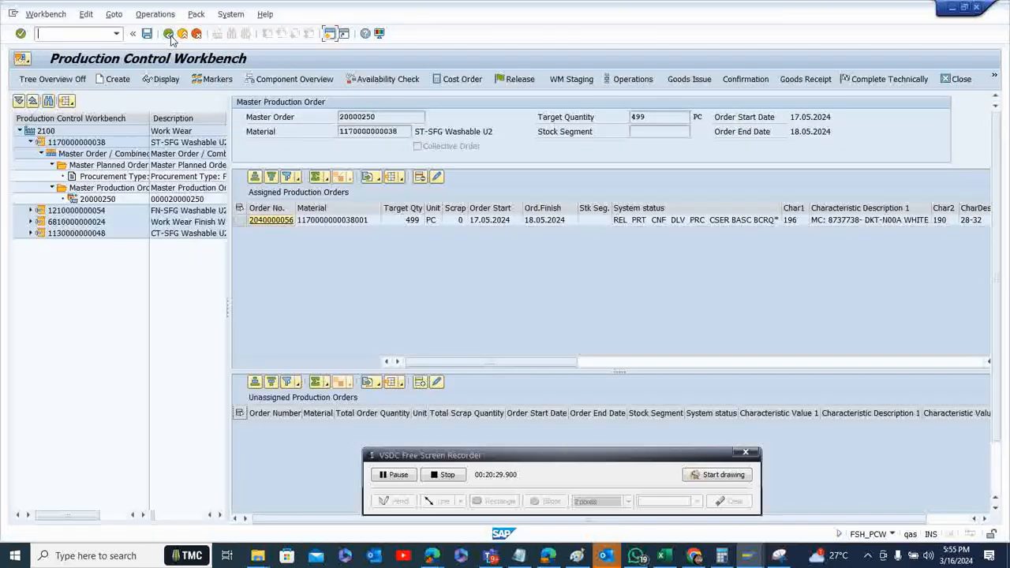
click(31, 142)
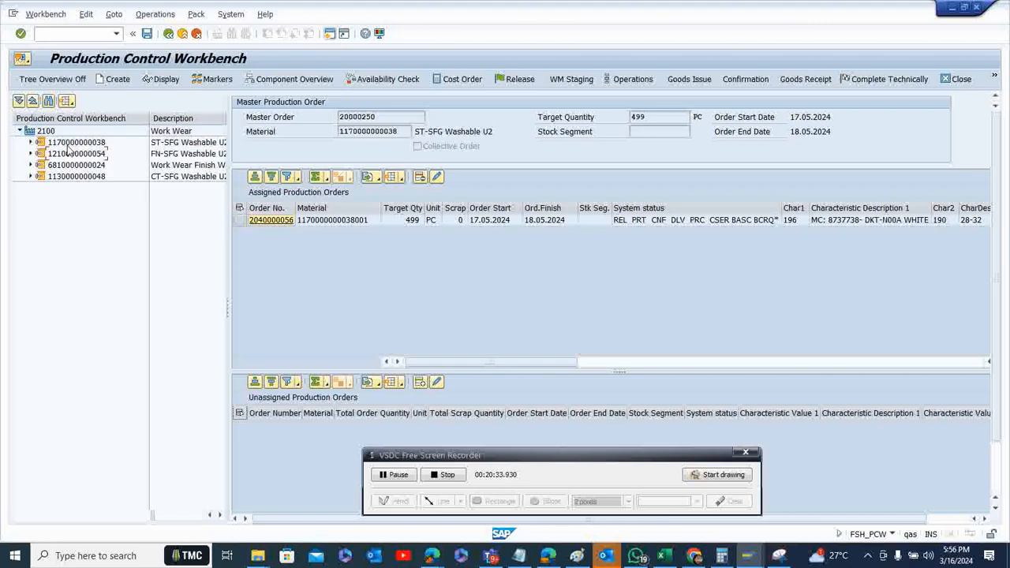
click(94, 144)
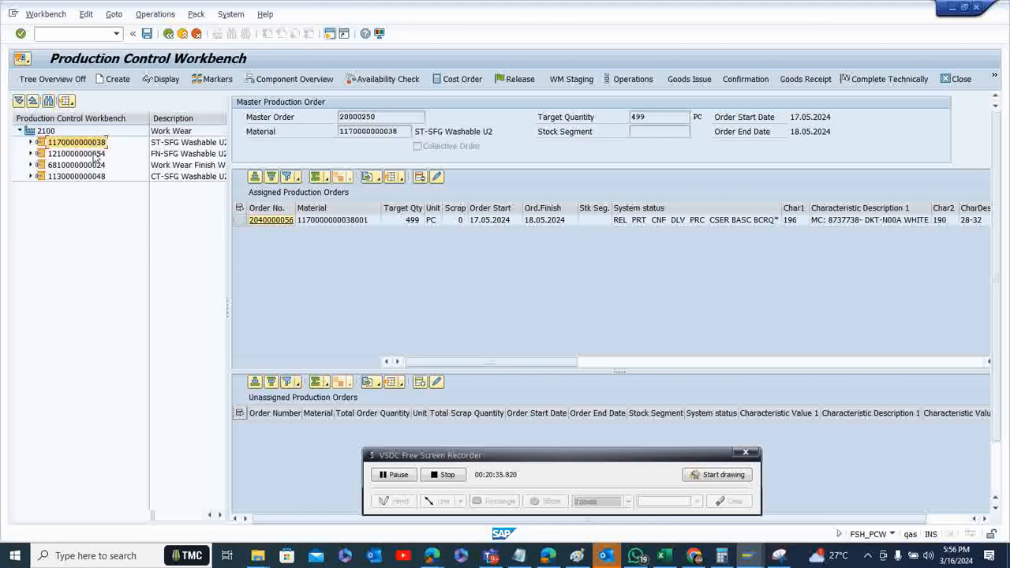
click(89, 178)
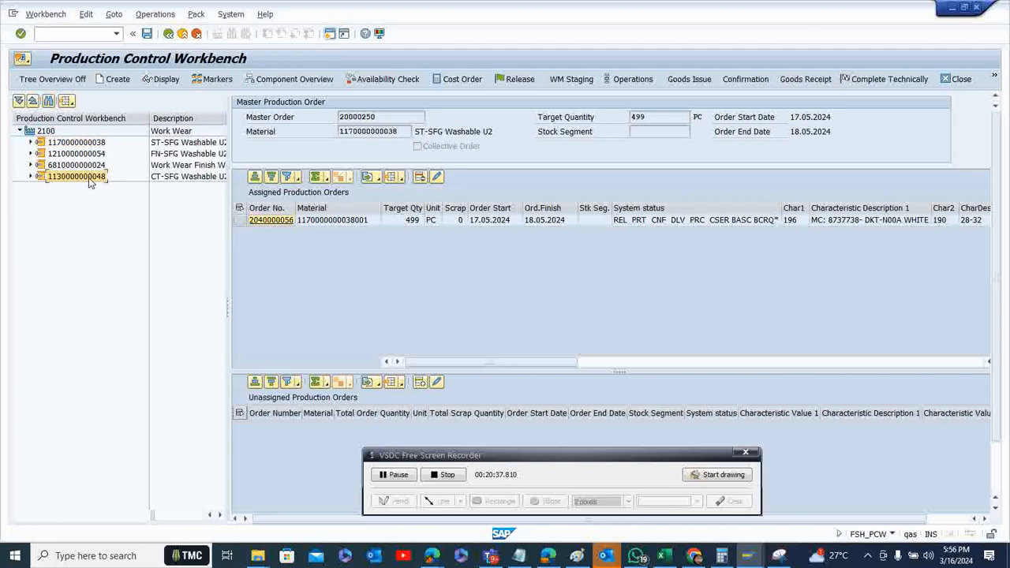
double_click(89, 154)
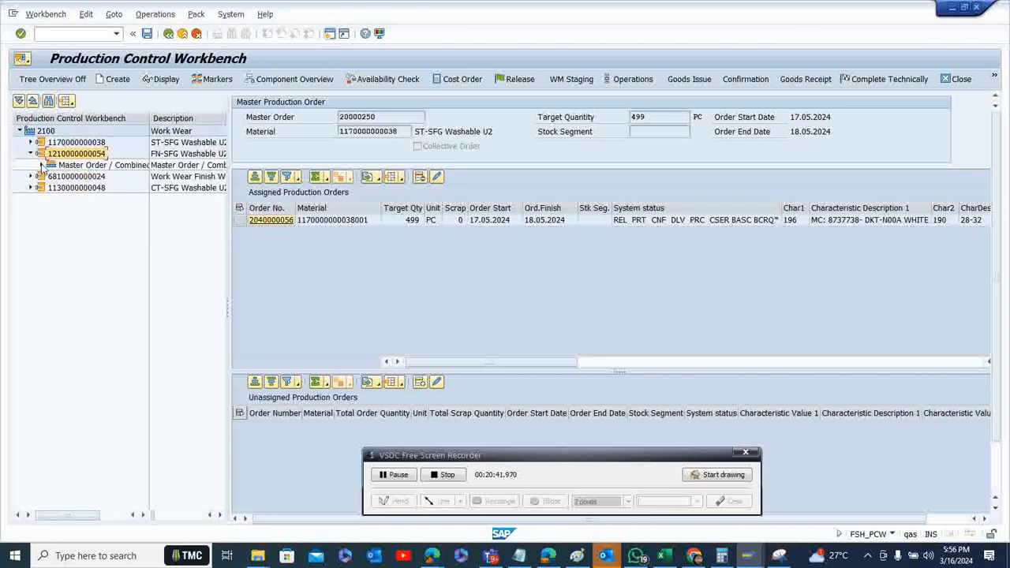
click(42, 166)
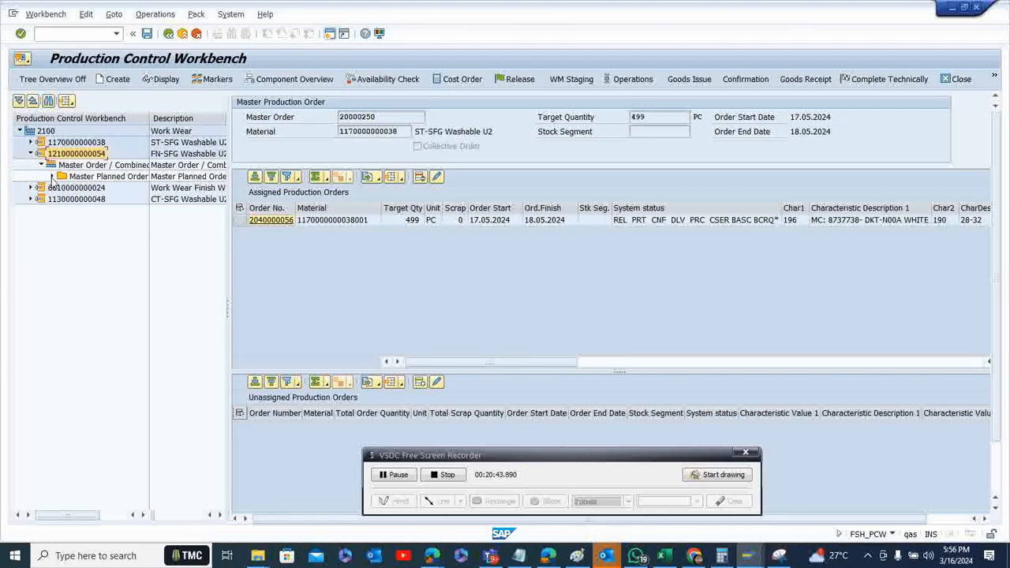
click(52, 176)
click(97, 191)
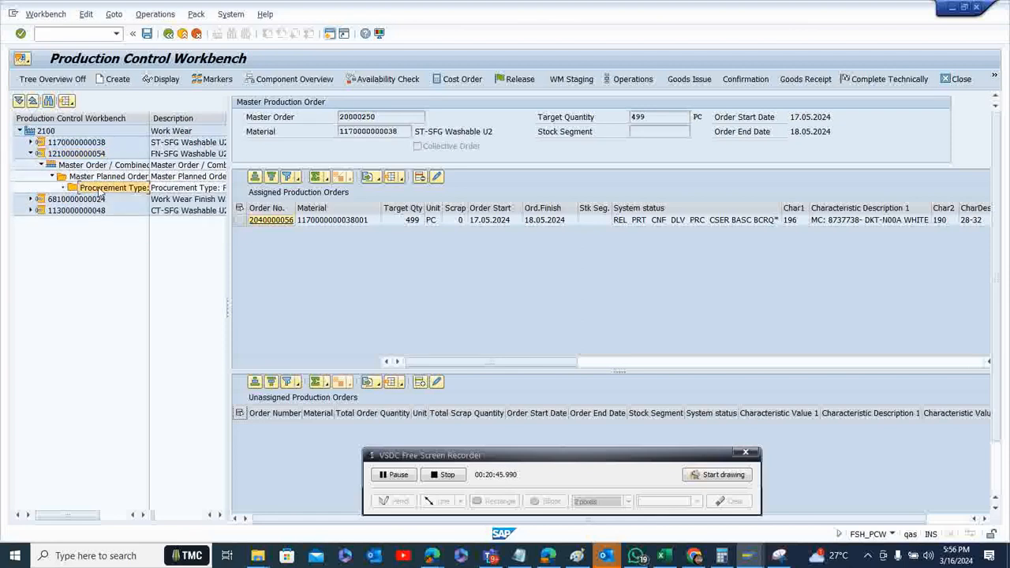
click(100, 144)
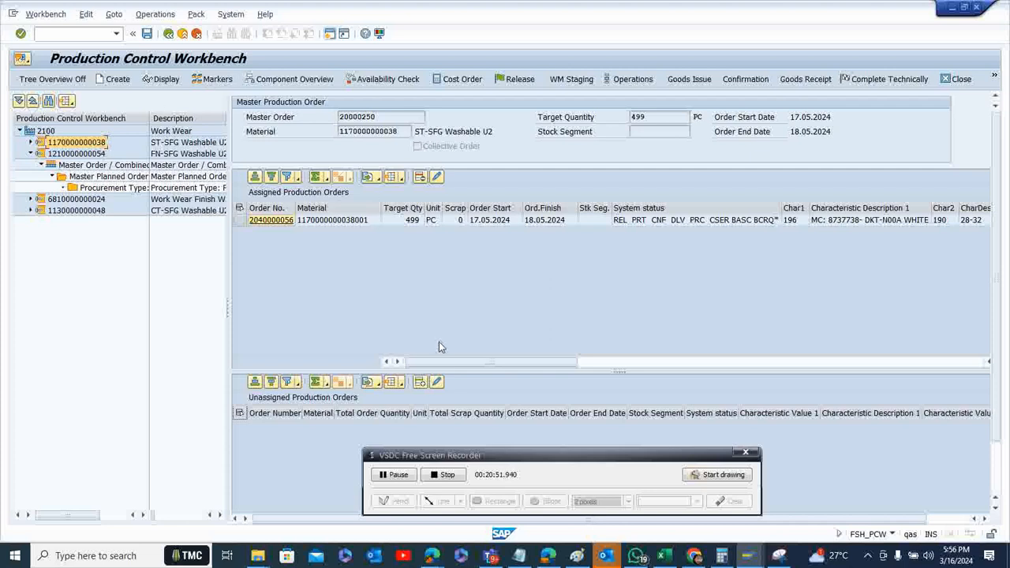
mouse_move(747, 556)
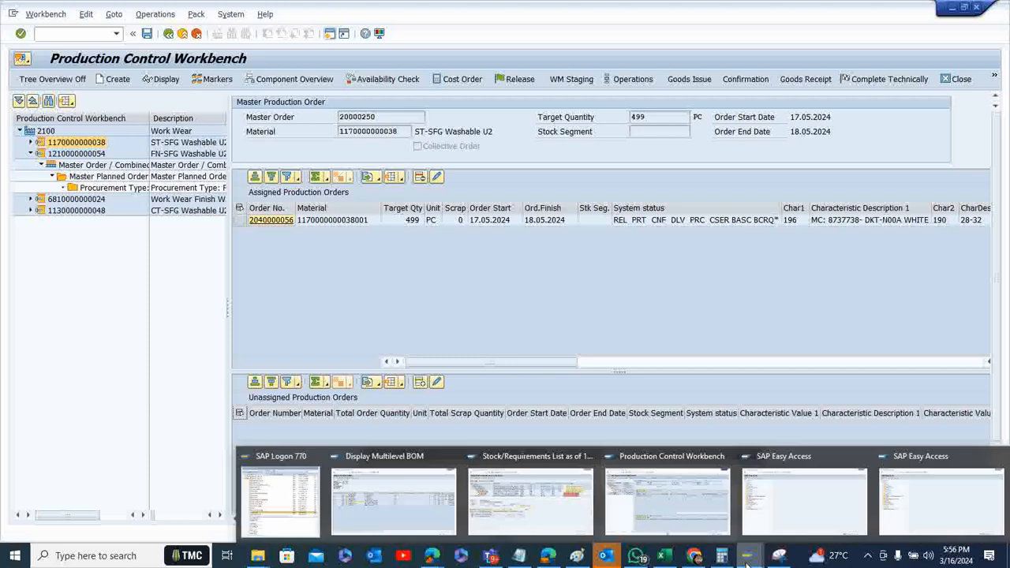
click(544, 505)
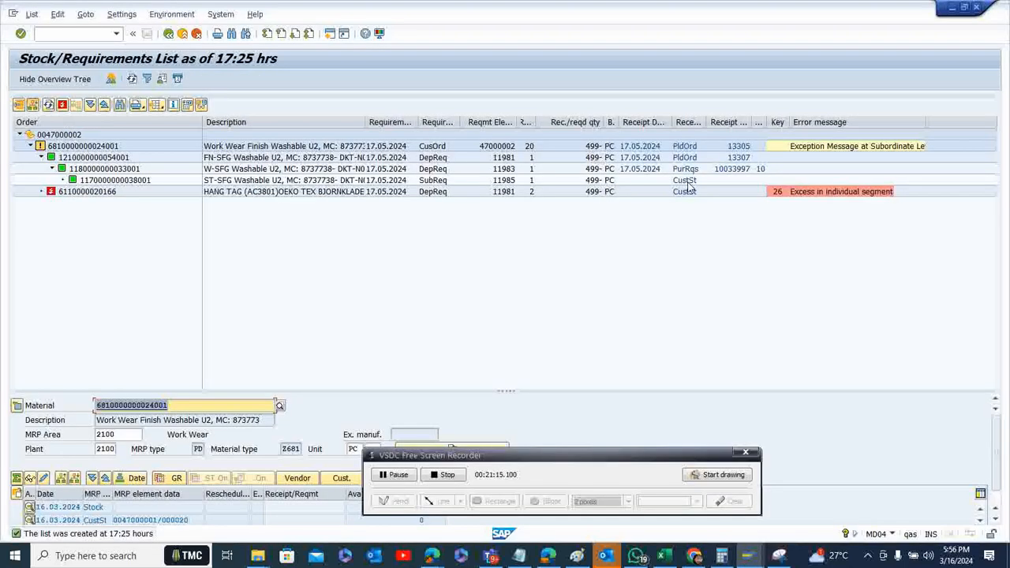
click(687, 194)
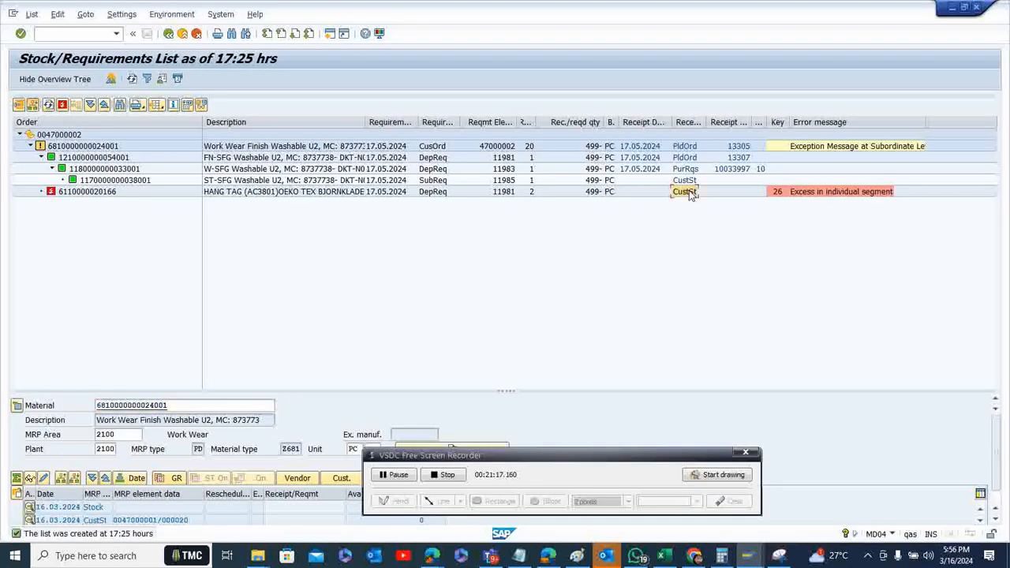
click(685, 180)
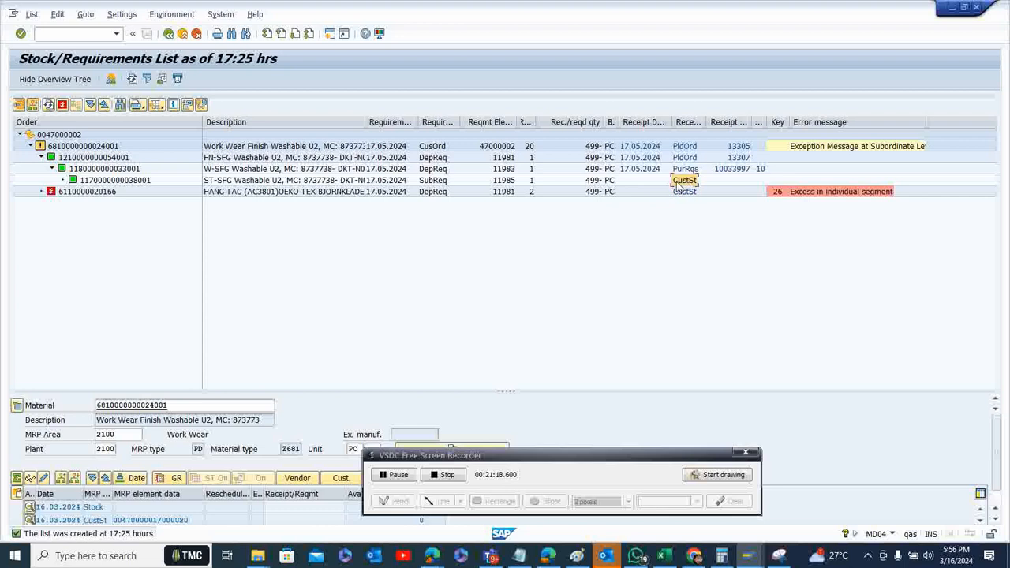
click(131, 182)
click(208, 183)
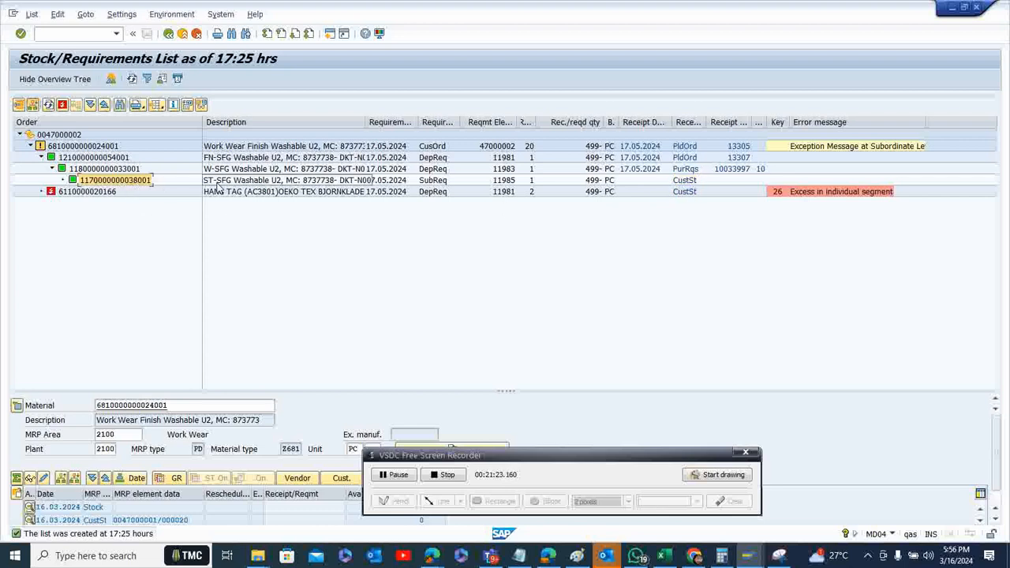
click(218, 171)
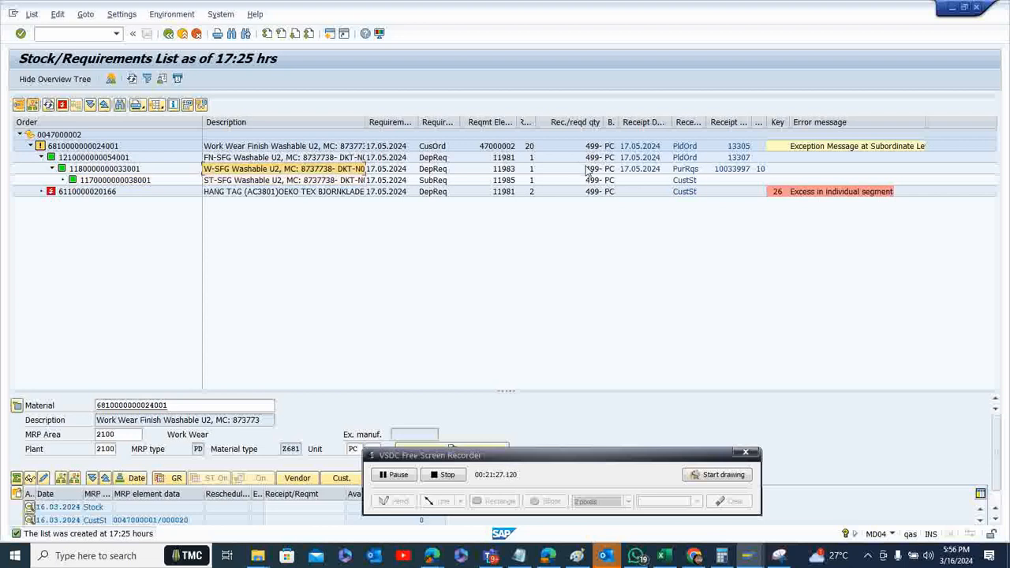
click(280, 183)
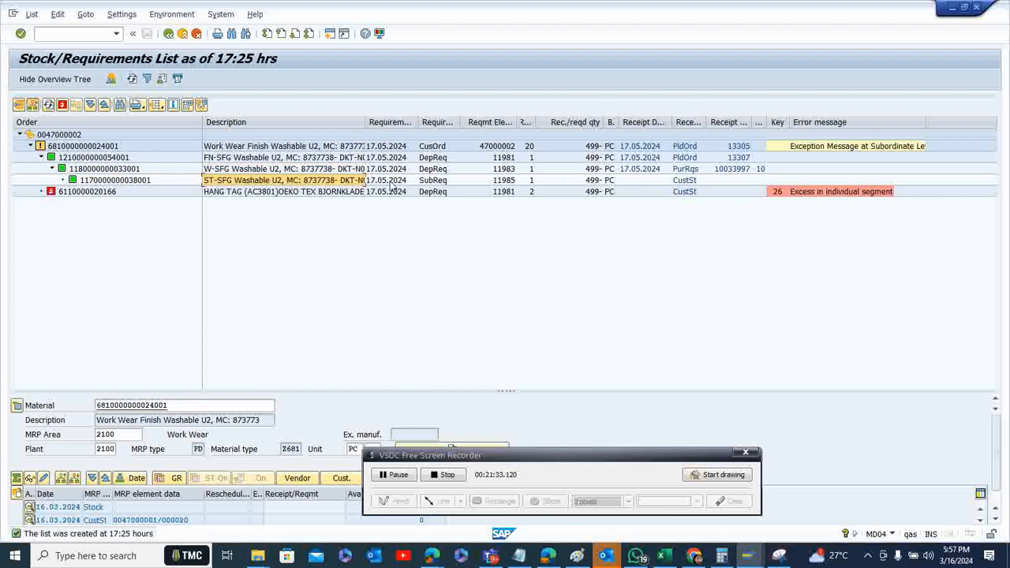
drag(365, 122, 401, 127)
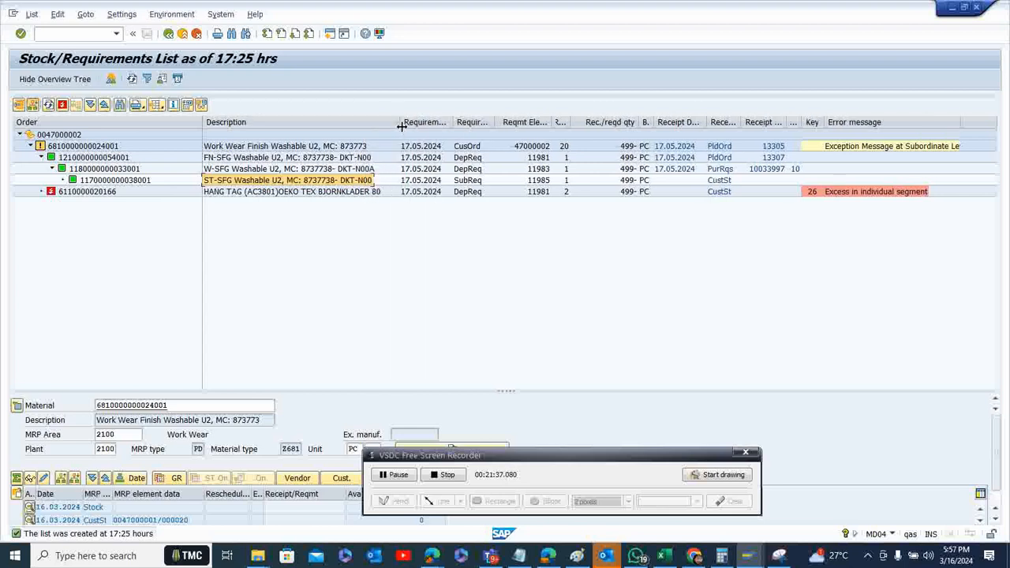
click(331, 168)
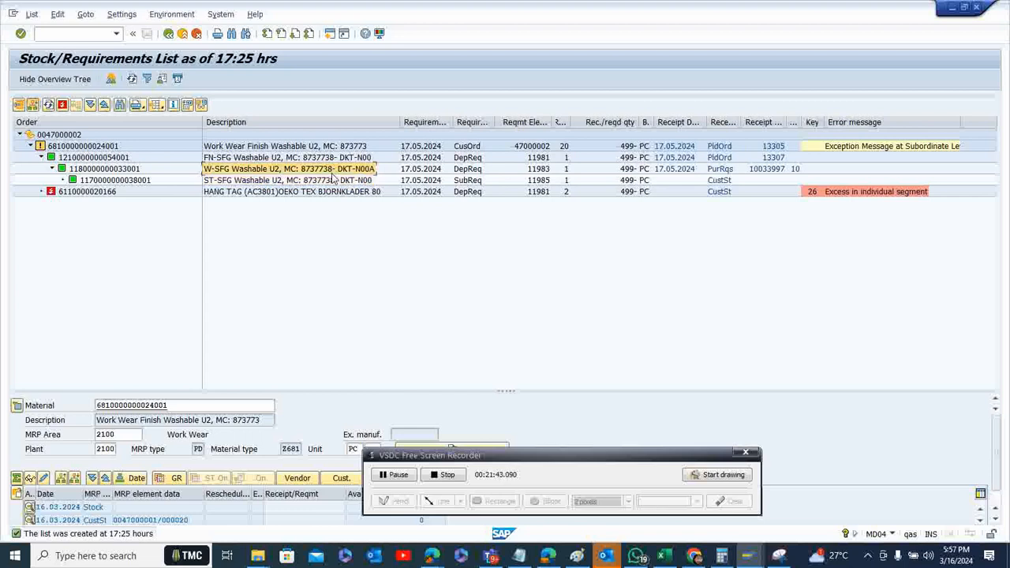
click(333, 180)
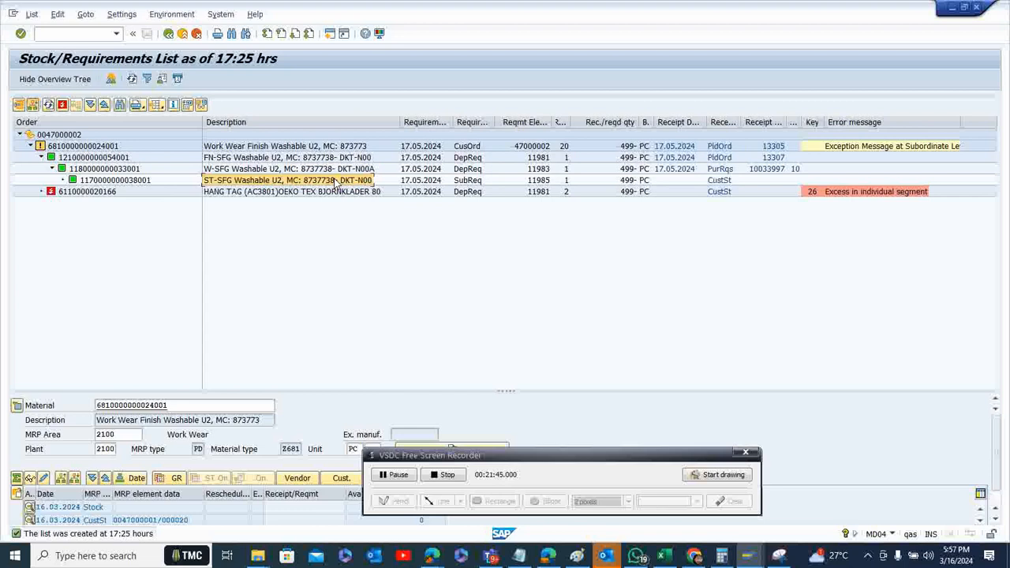
click(331, 172)
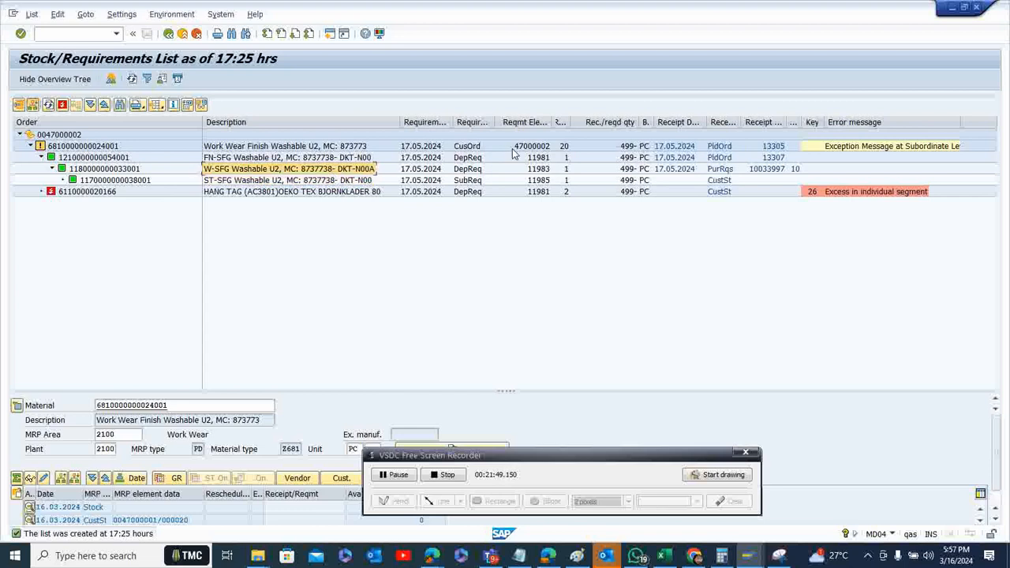
click(724, 172)
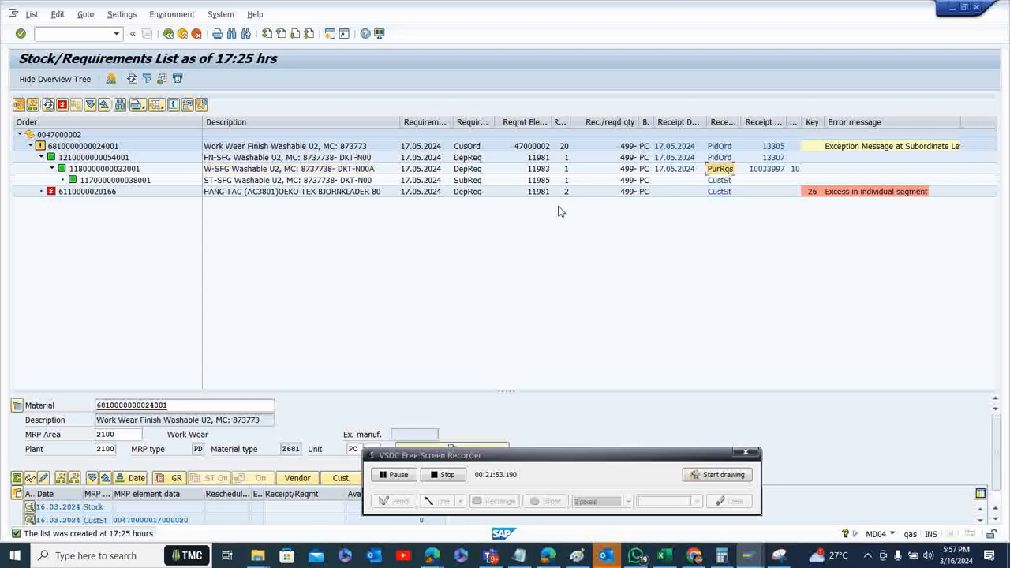
click(519, 461)
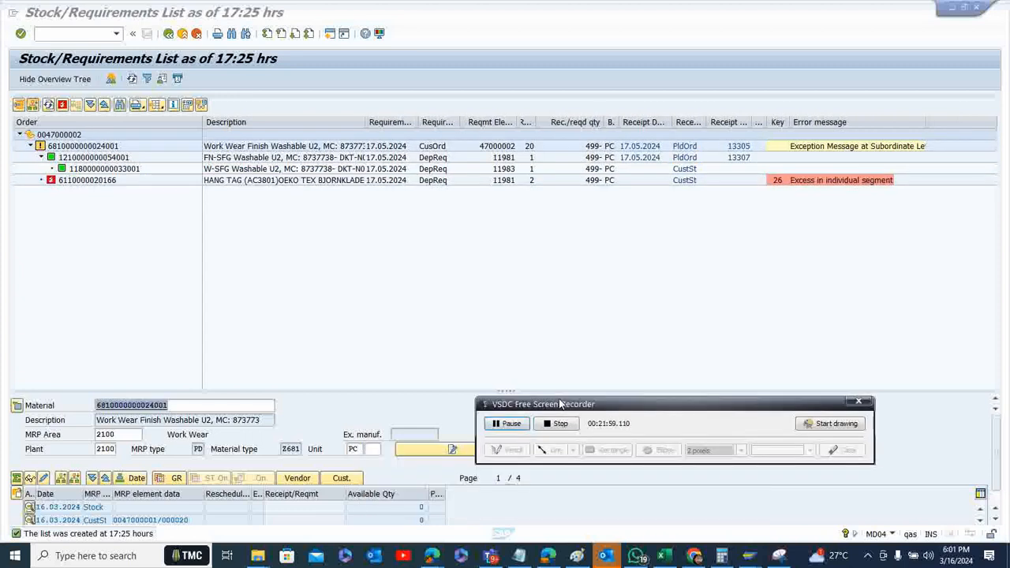
click(684, 171)
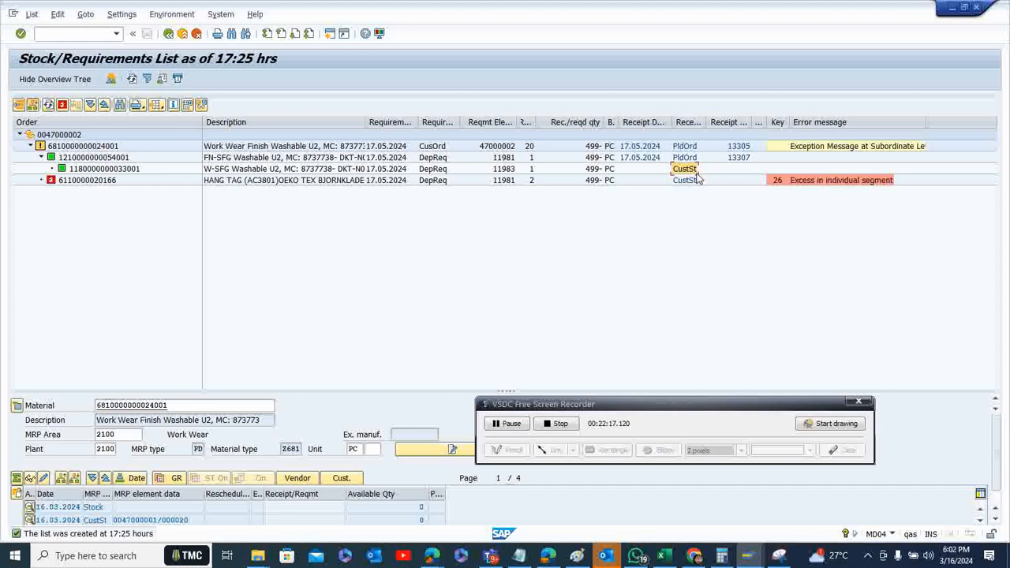
click(134, 173)
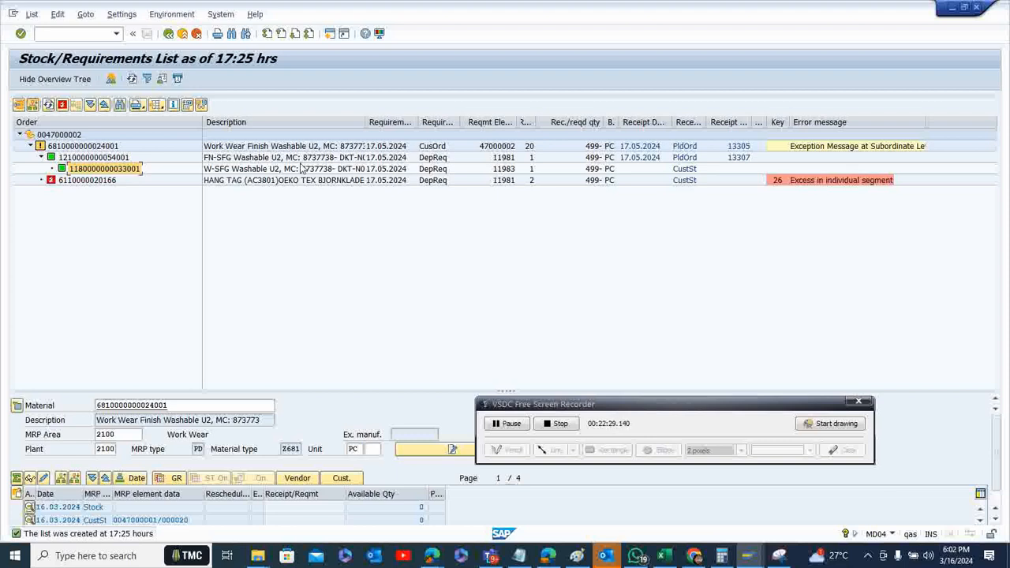
click(107, 158)
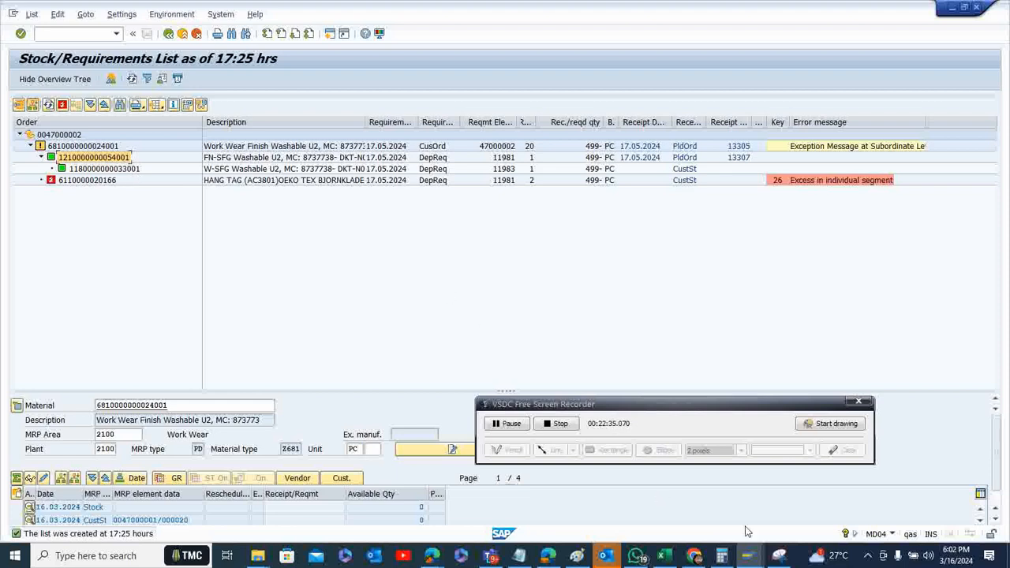
click(747, 555)
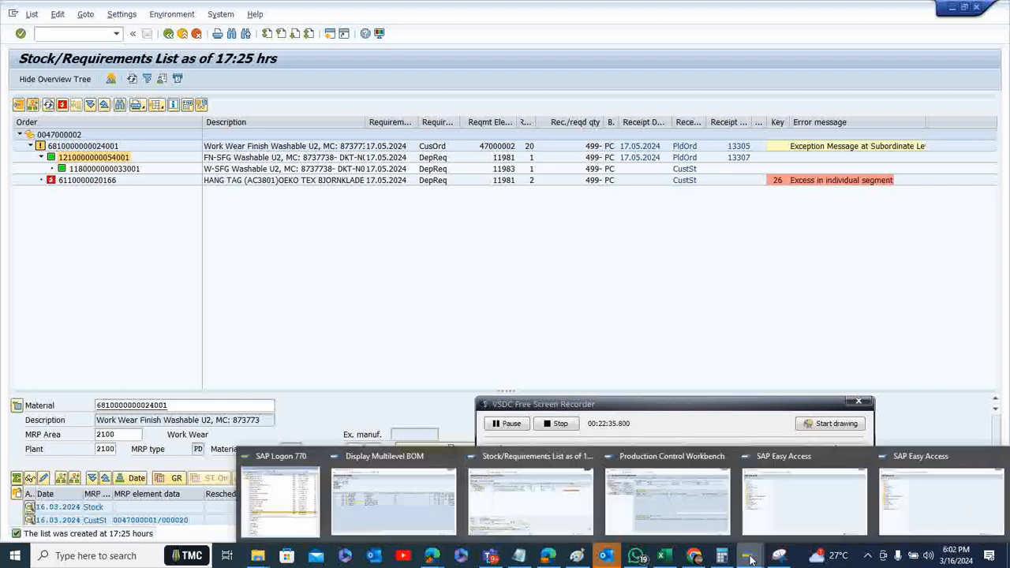
click(663, 519)
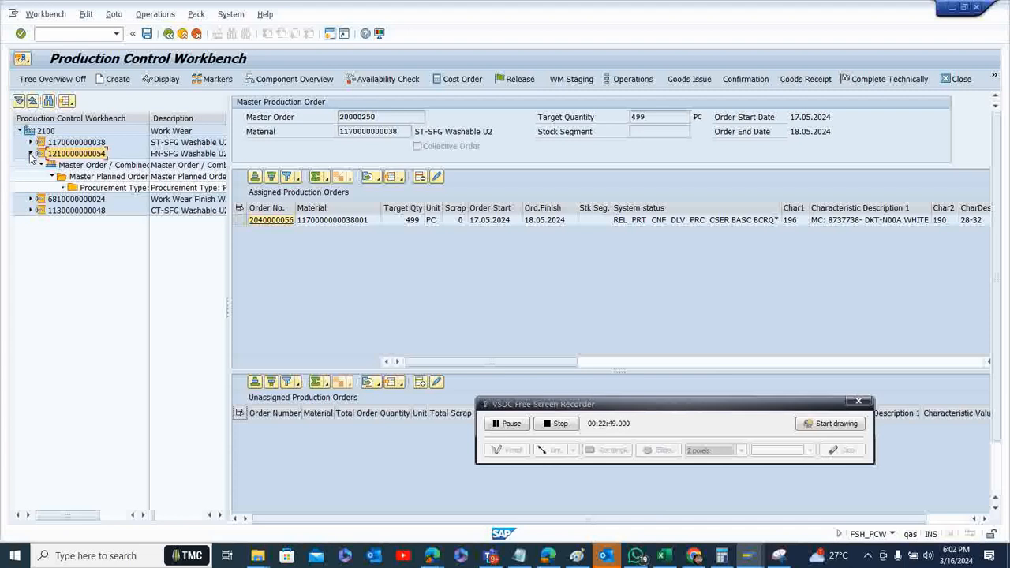
click(82, 188)
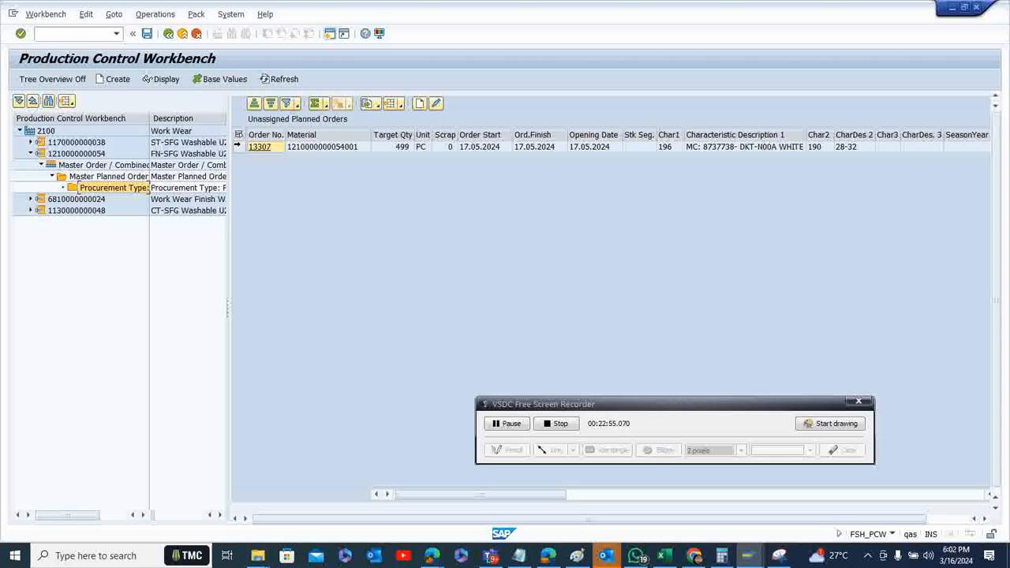
click(237, 147)
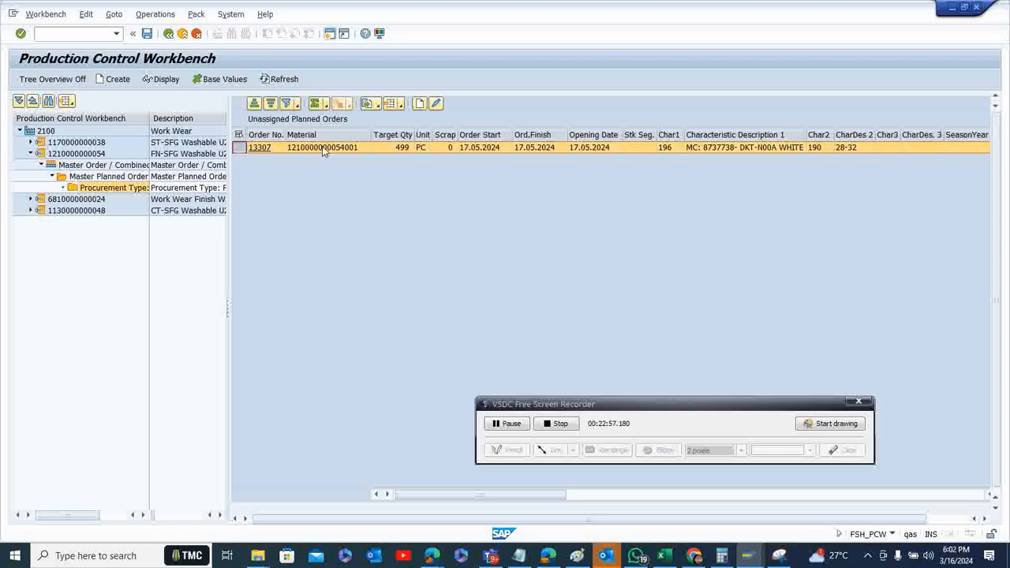
click(420, 104)
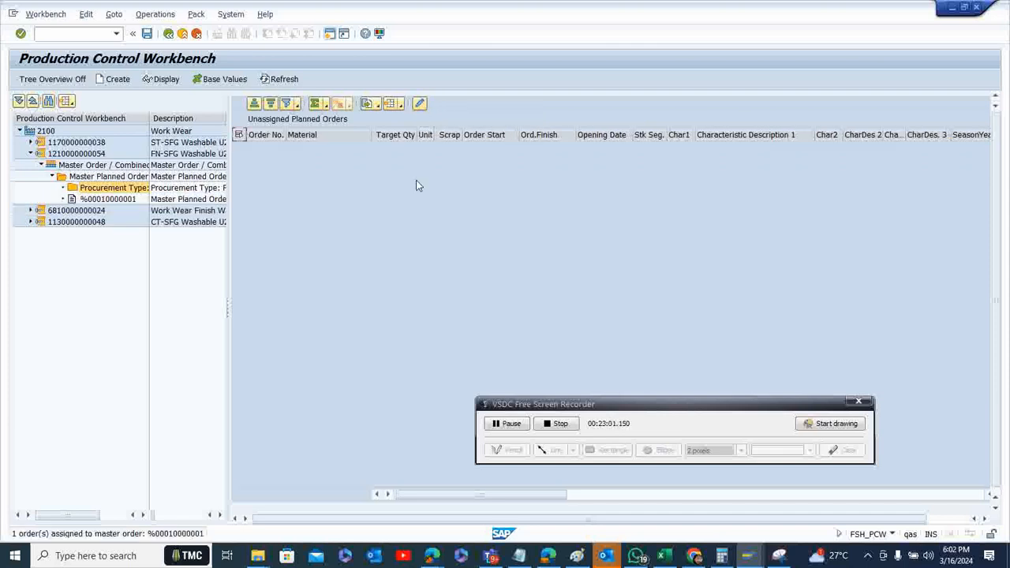
click(147, 34)
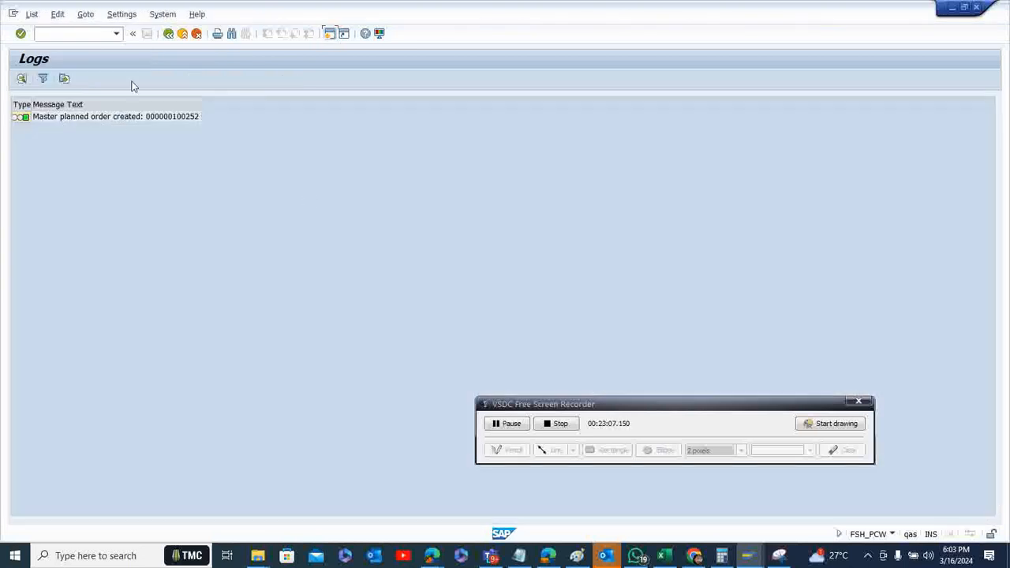
click(168, 34)
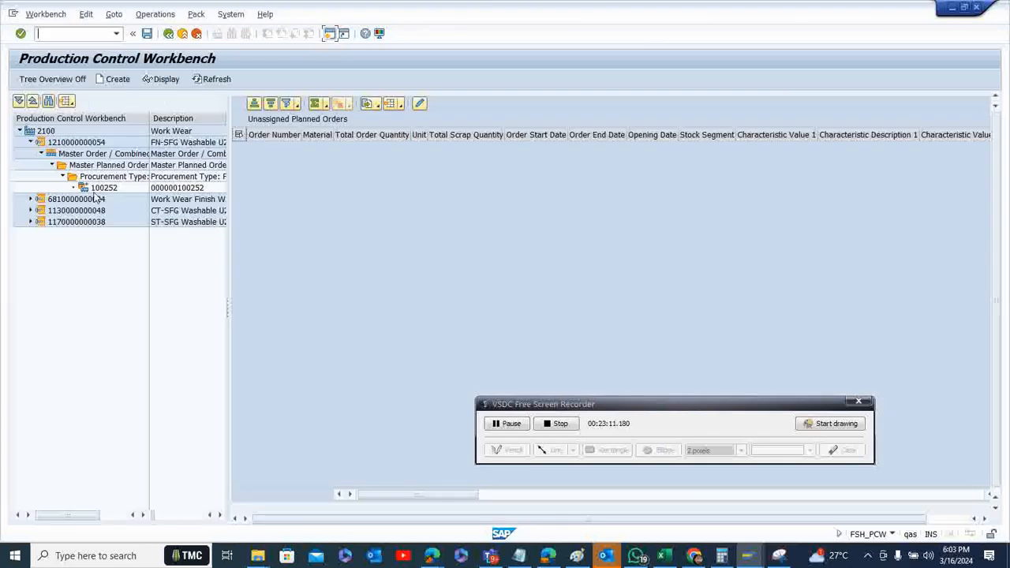
Run the availability check on the finishing master planned order with the scope "Individual check per material according to check group"
click(104, 188)
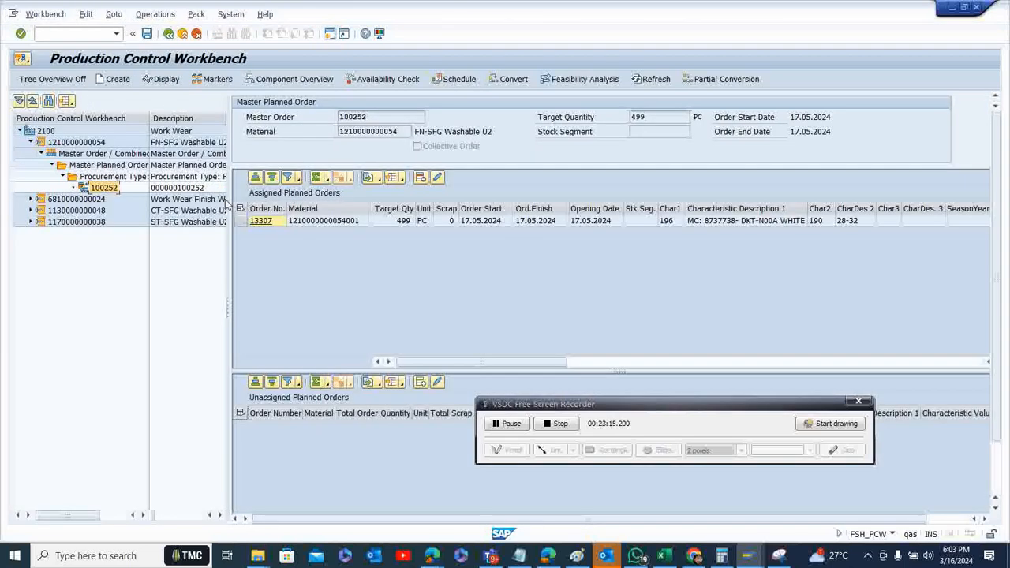
click(241, 222)
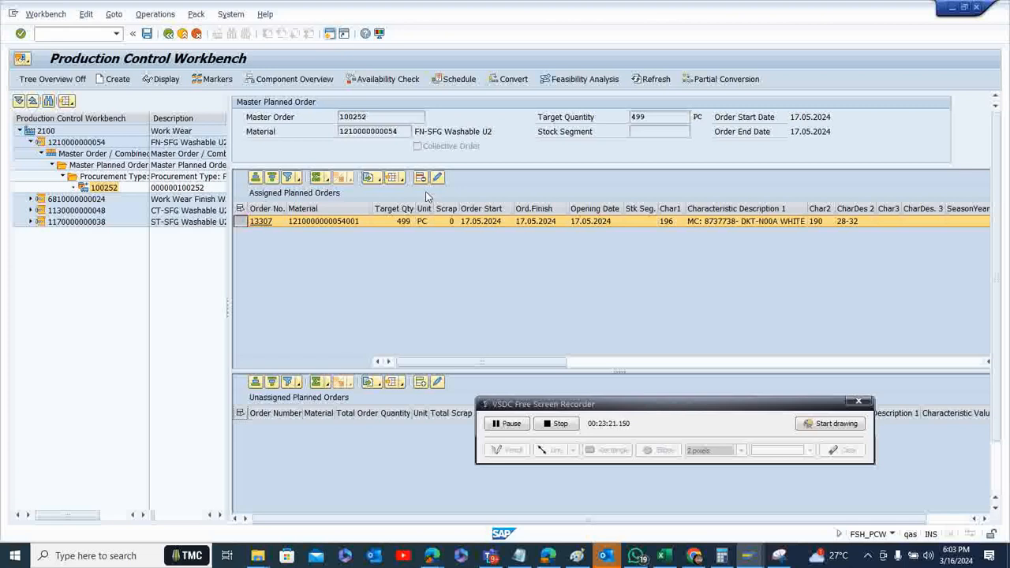
click(376, 82)
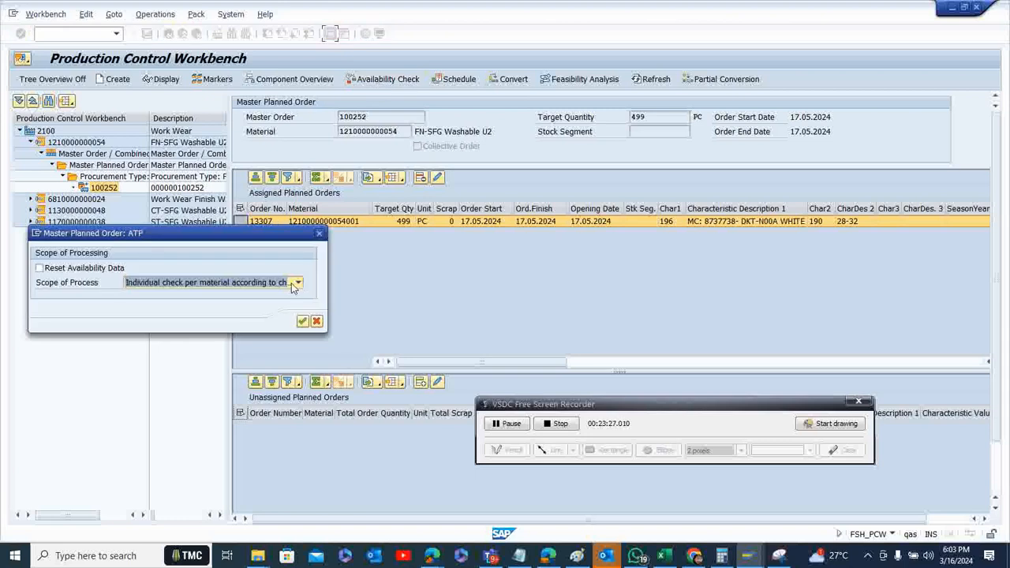
click(297, 284)
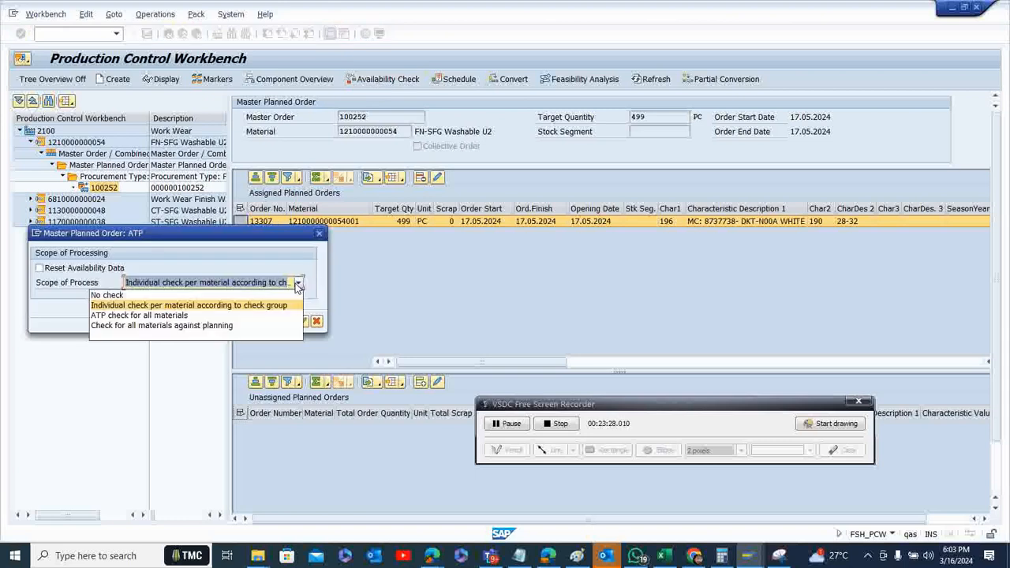
click(268, 309)
click(302, 322)
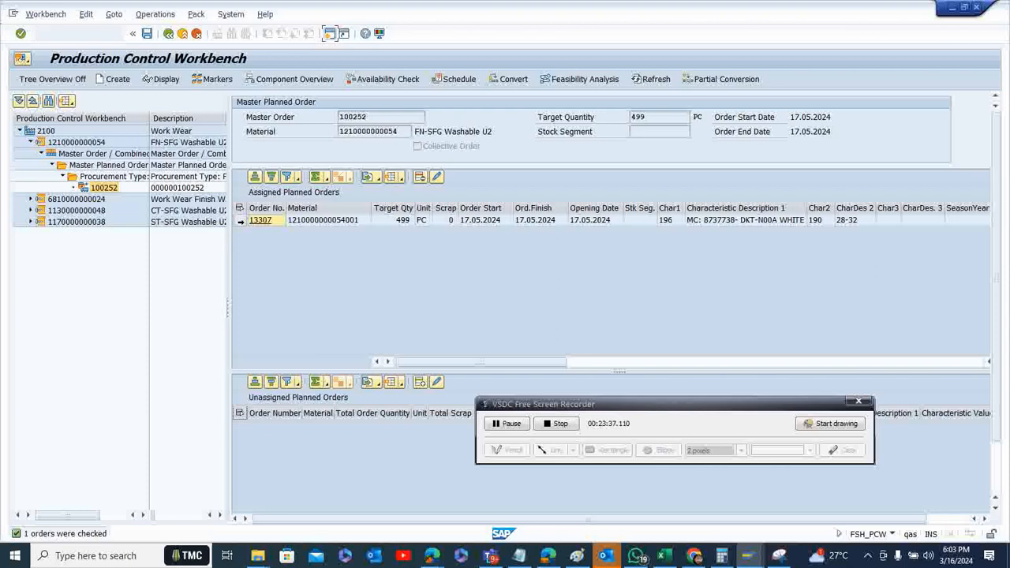
Convert the finishing planned order to a production order of type Z204 (Finishing Unit-2) and return from the log
click(239, 221)
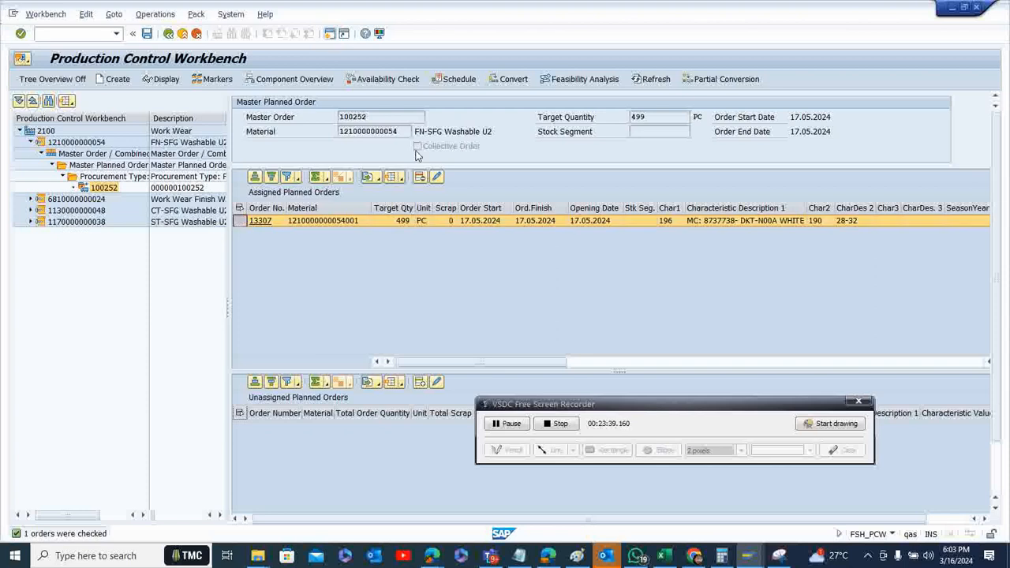
click(510, 79)
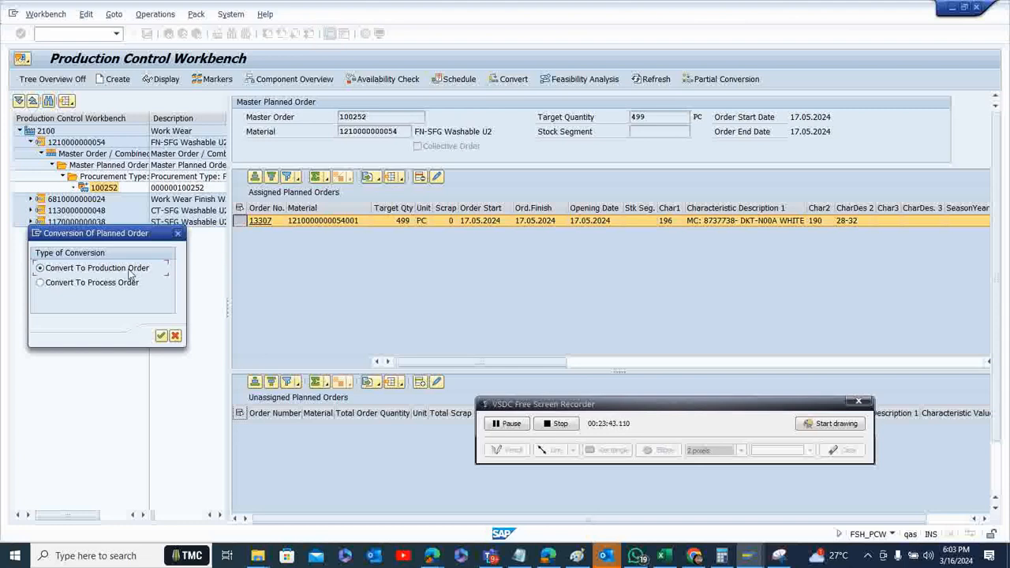
click(161, 337)
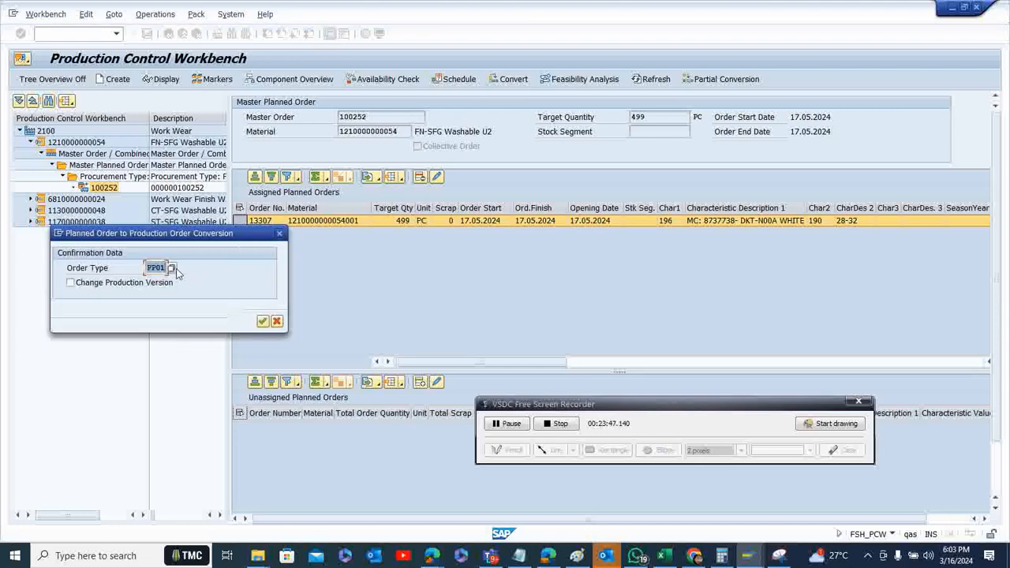
click(172, 269)
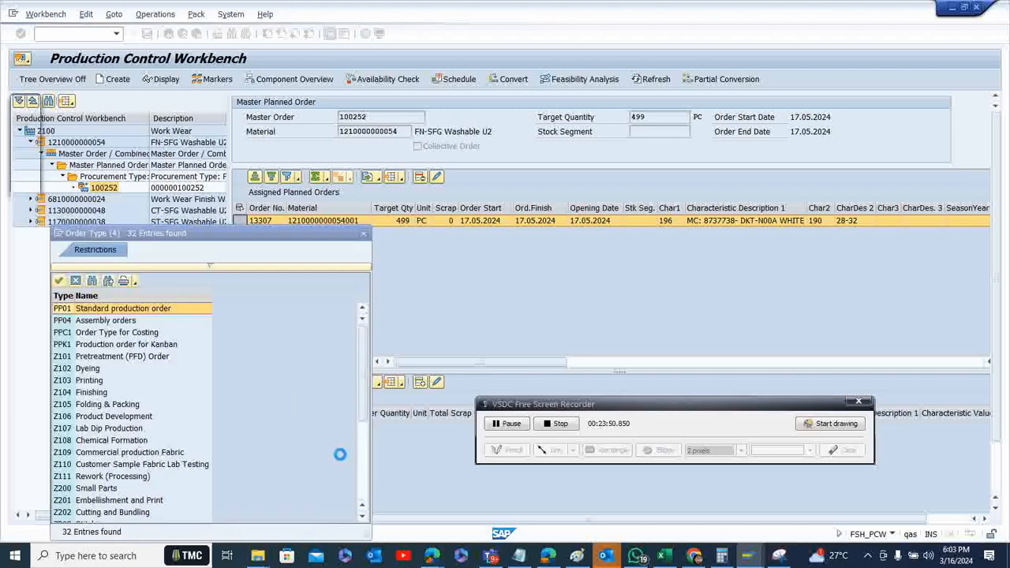
click(362, 519)
click(362, 519)
click(362, 519)
click(362, 519)
click(362, 519)
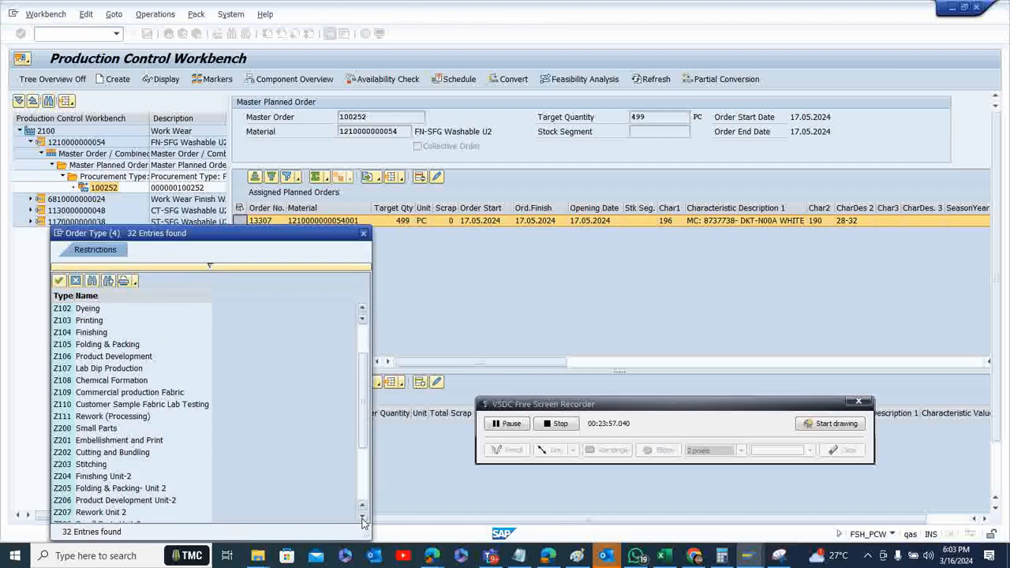
double_click(124, 477)
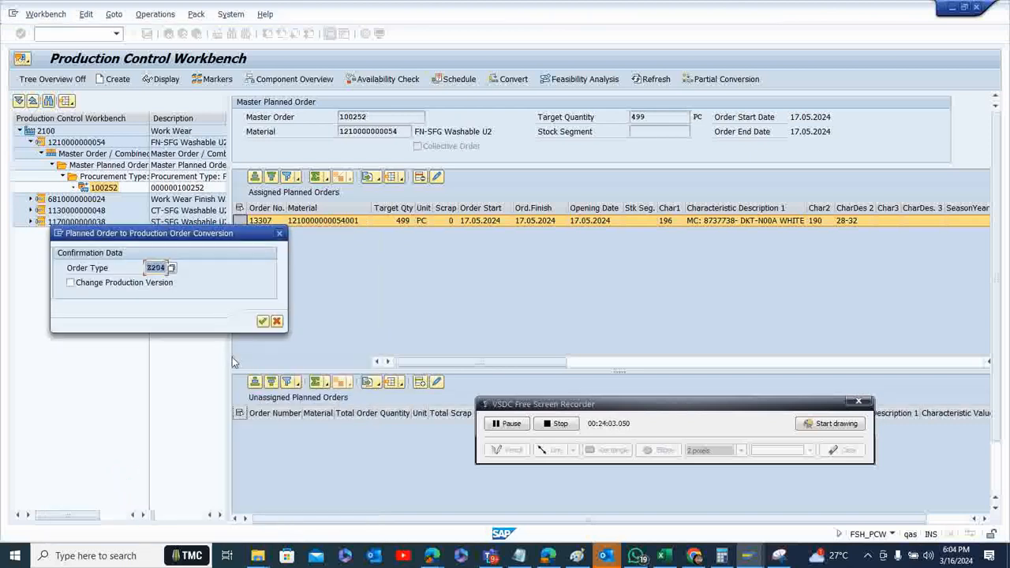
click(262, 321)
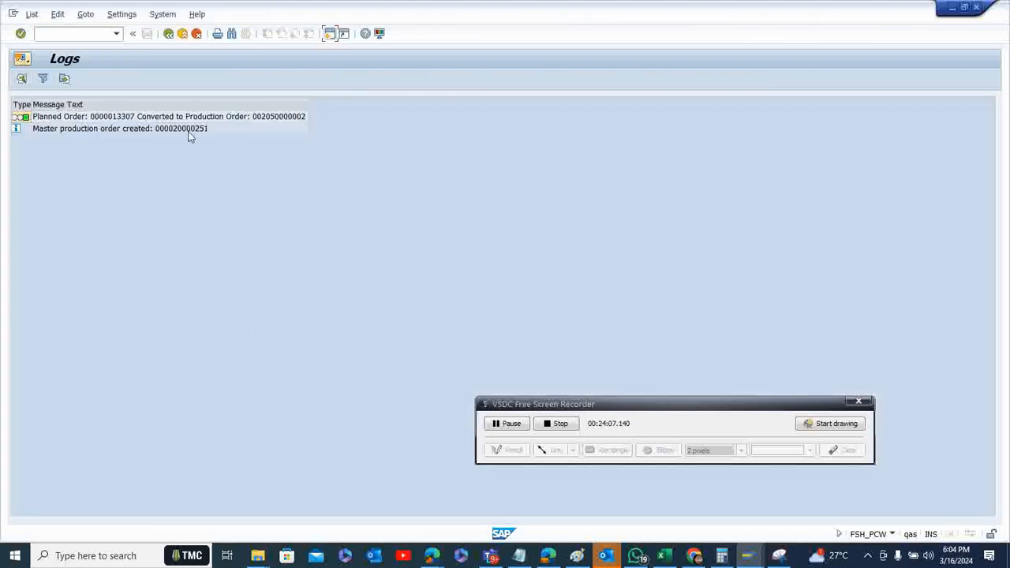
click(167, 33)
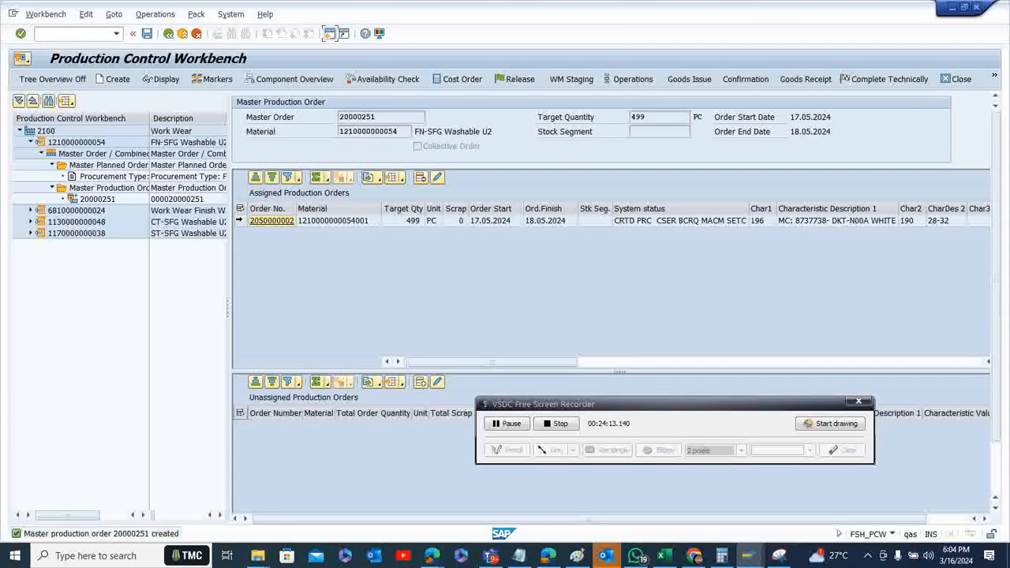
Run the availability check on the finishing production order with the scope "Individual check per material according to check group"
click(239, 222)
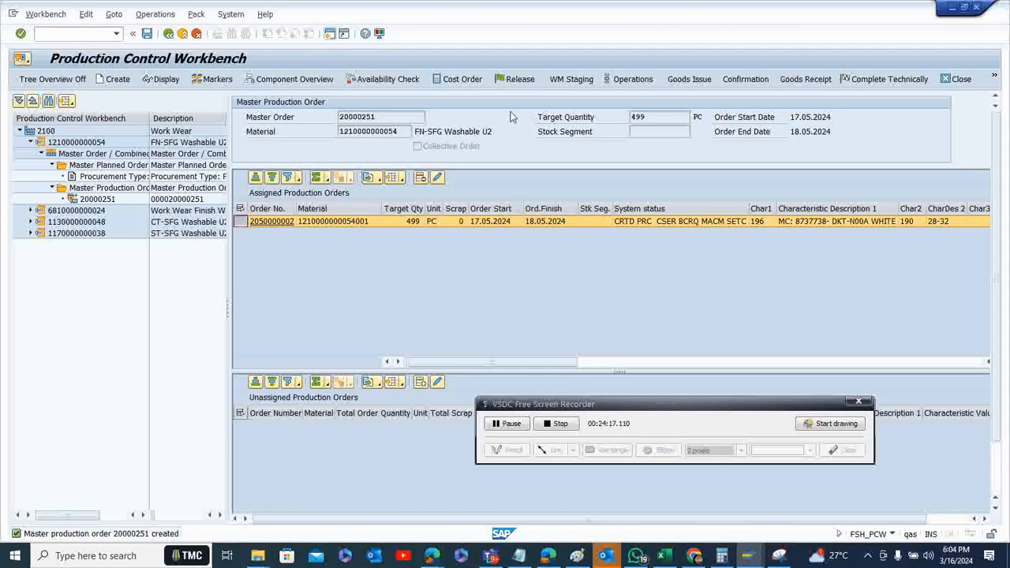
click(388, 80)
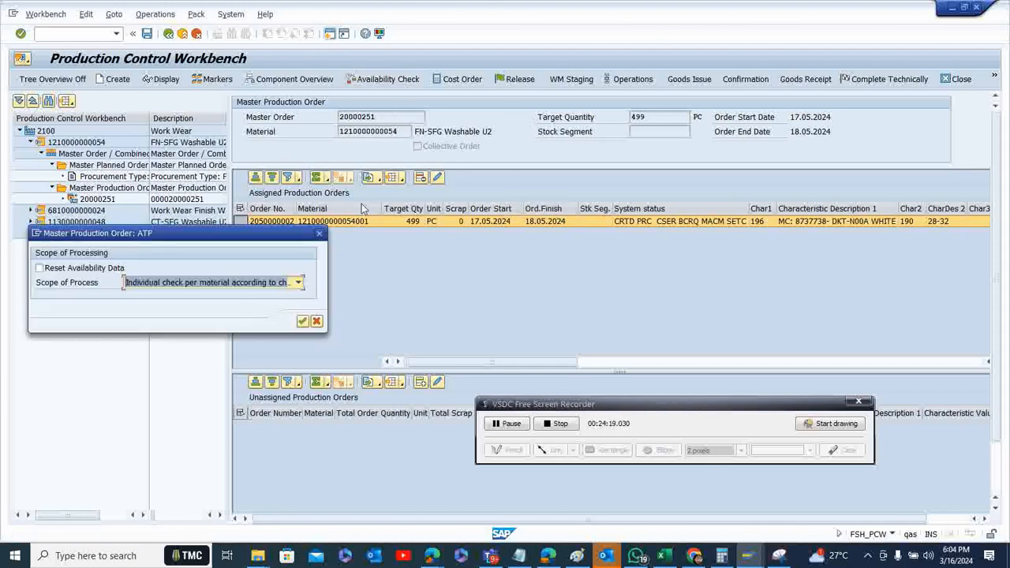
click(299, 284)
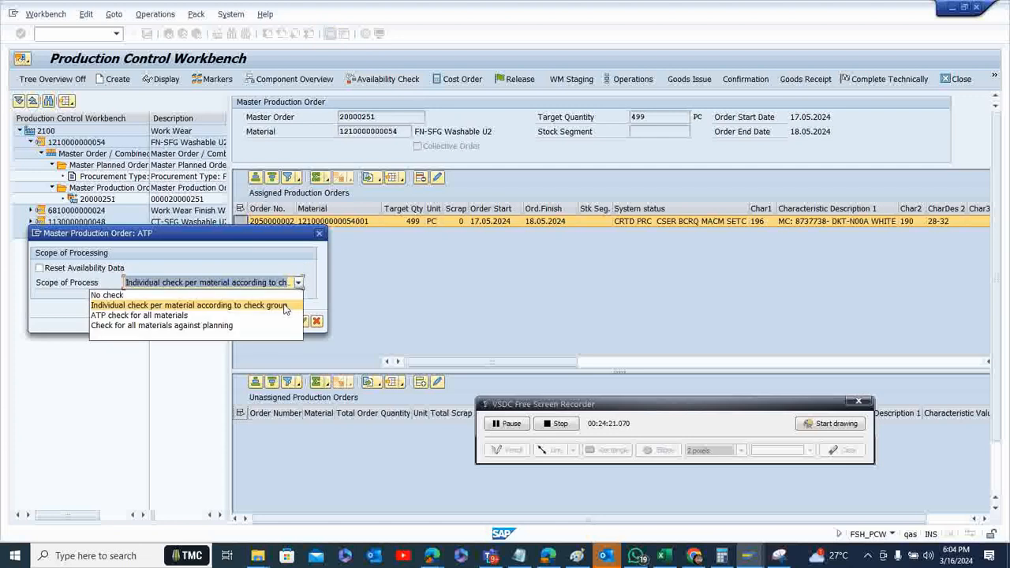
click(284, 306)
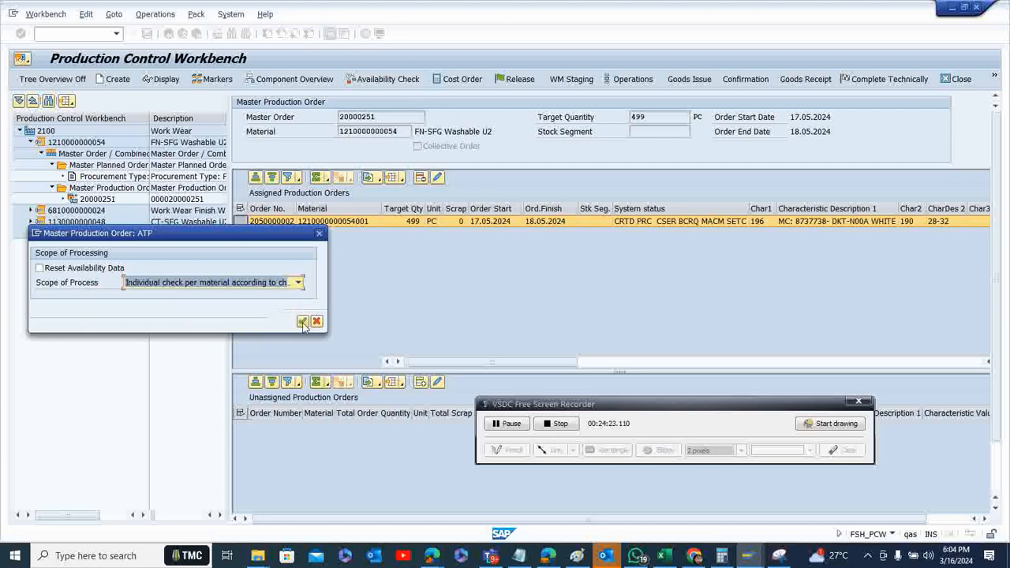
click(299, 284)
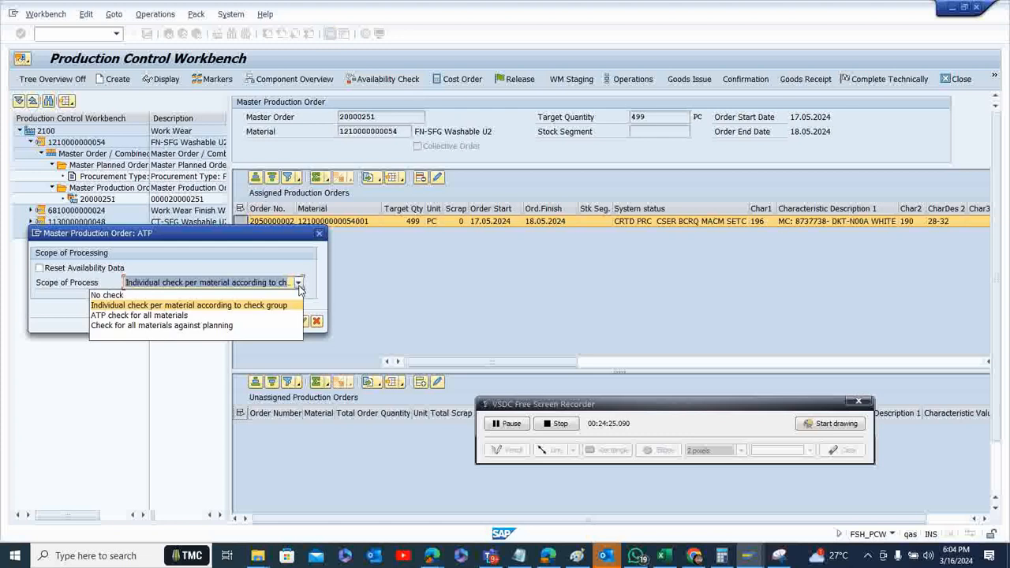
click(271, 312)
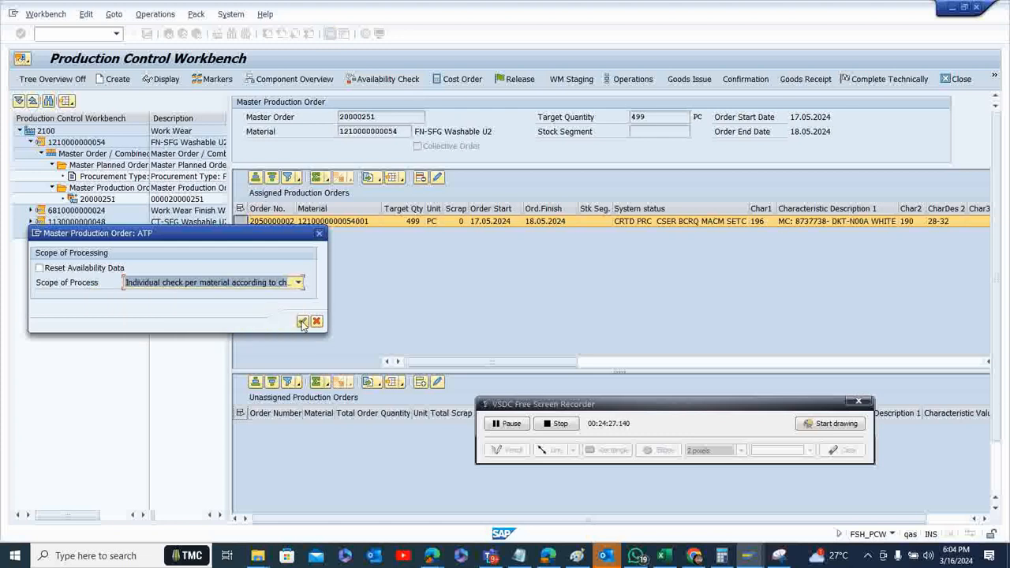
click(303, 322)
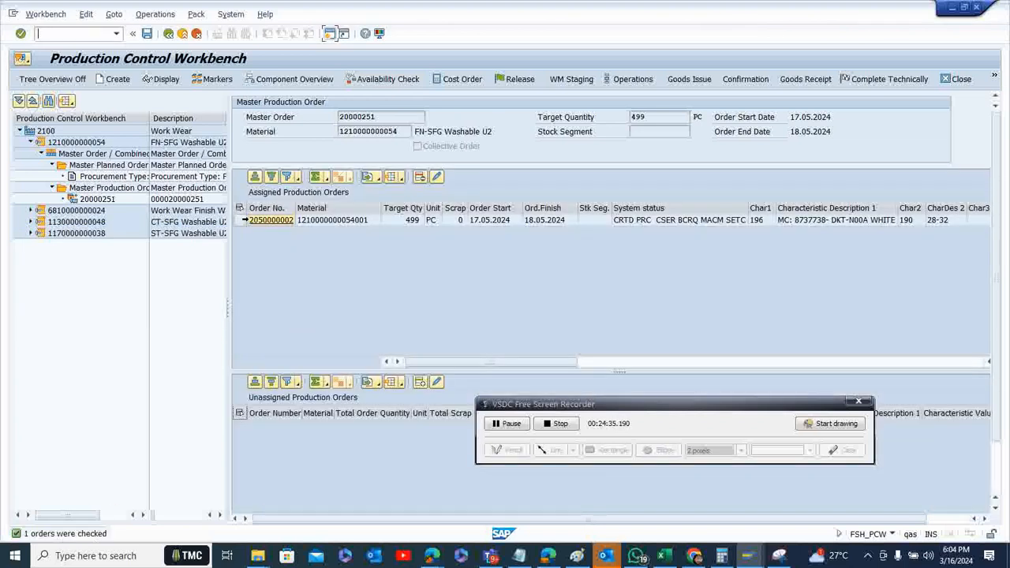
Release the finishing production order in processing mode "E Execute changes to data" and return from the log
click(239, 220)
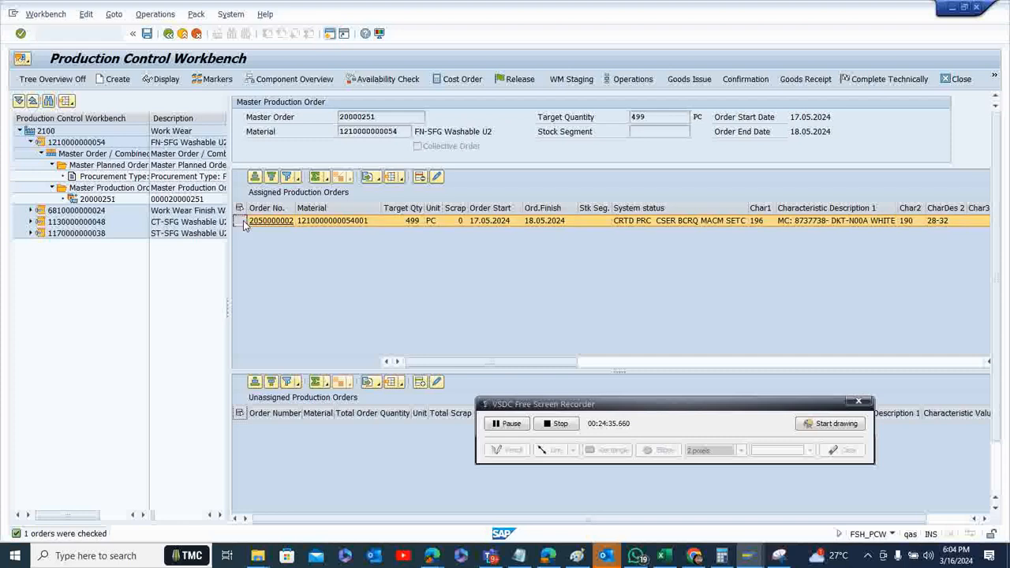
click(514, 79)
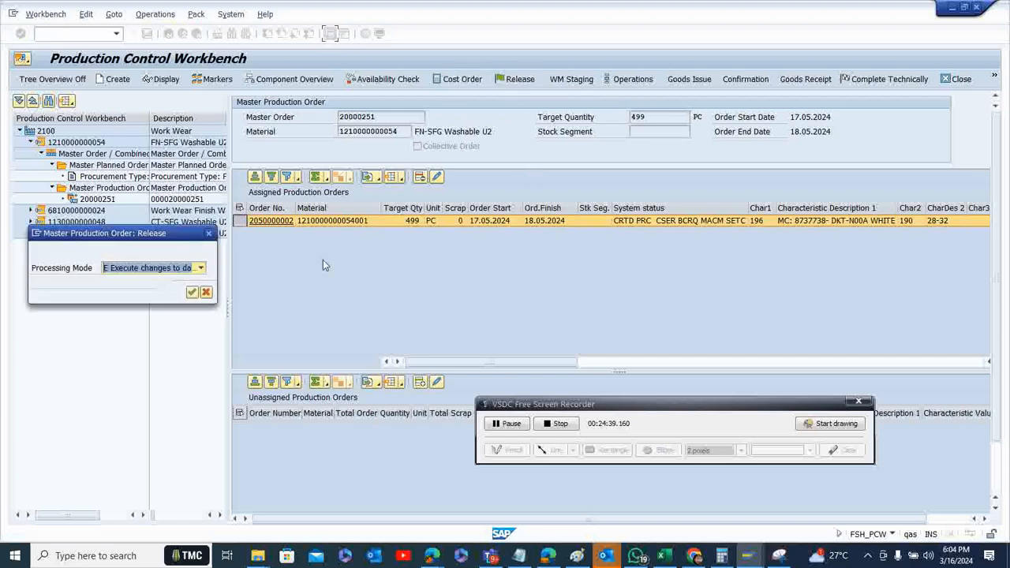
click(201, 269)
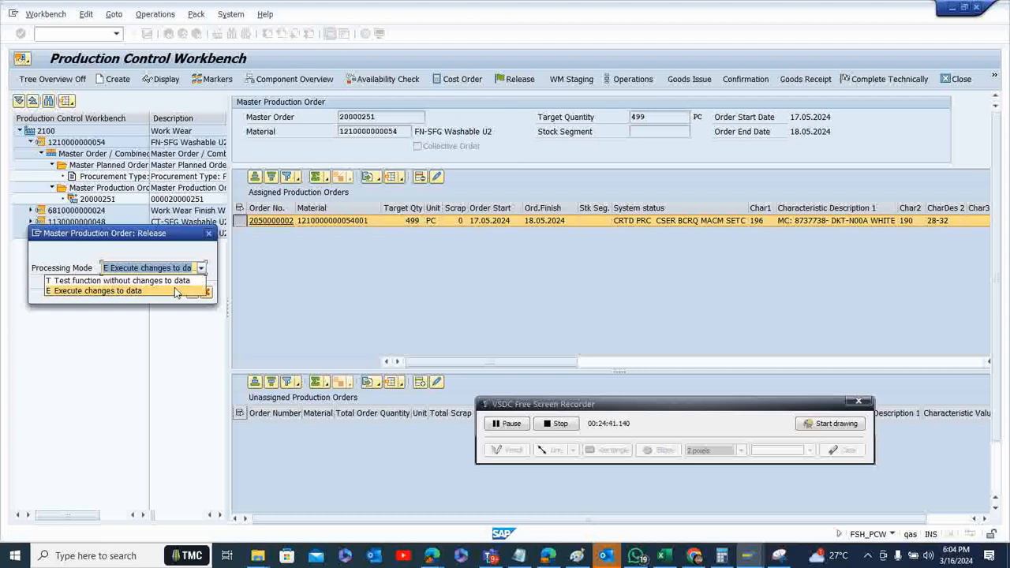
click(177, 290)
click(192, 292)
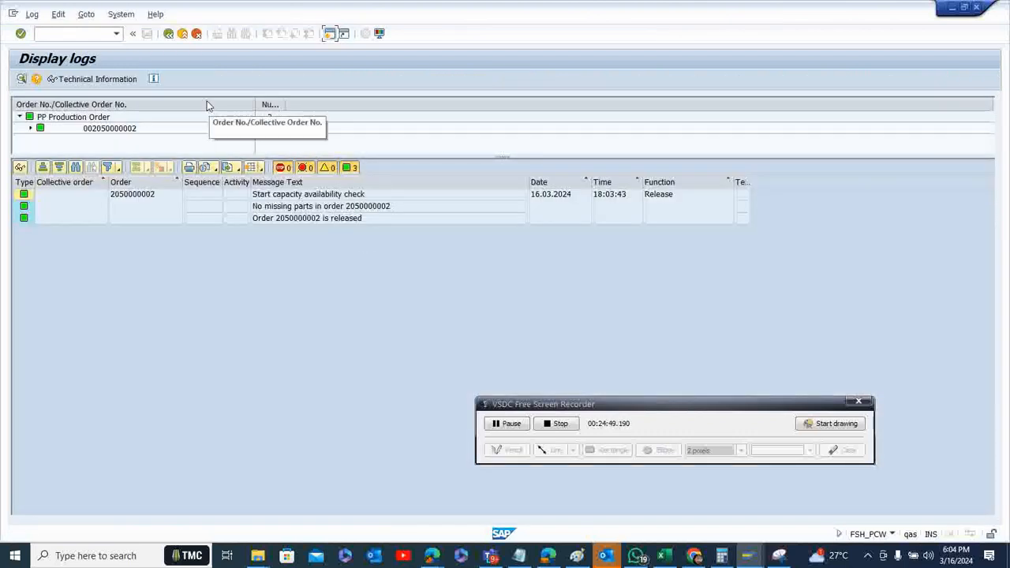
click(168, 34)
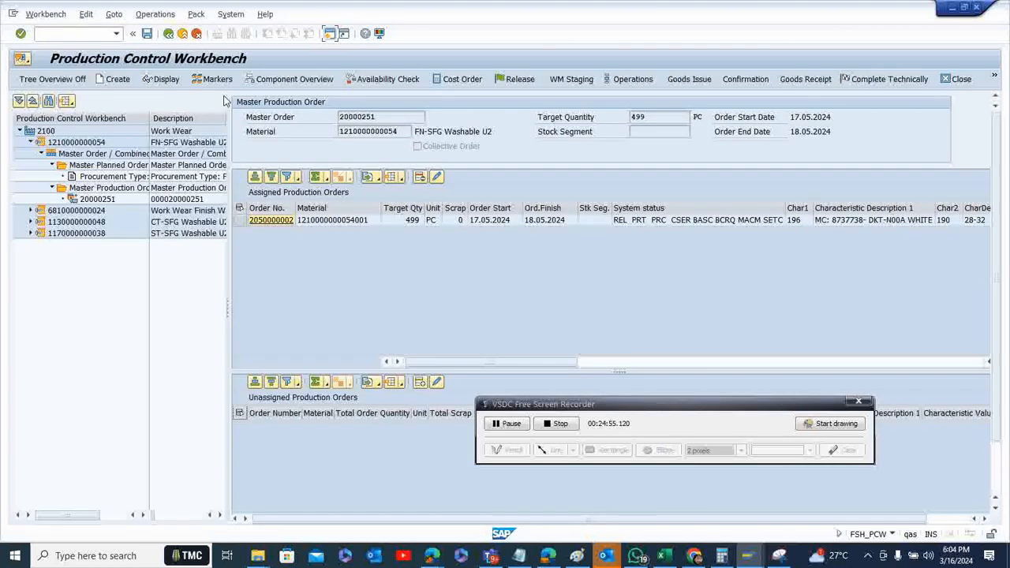
Start the goods issue for the finishing production order and open its detailed picking list
click(239, 221)
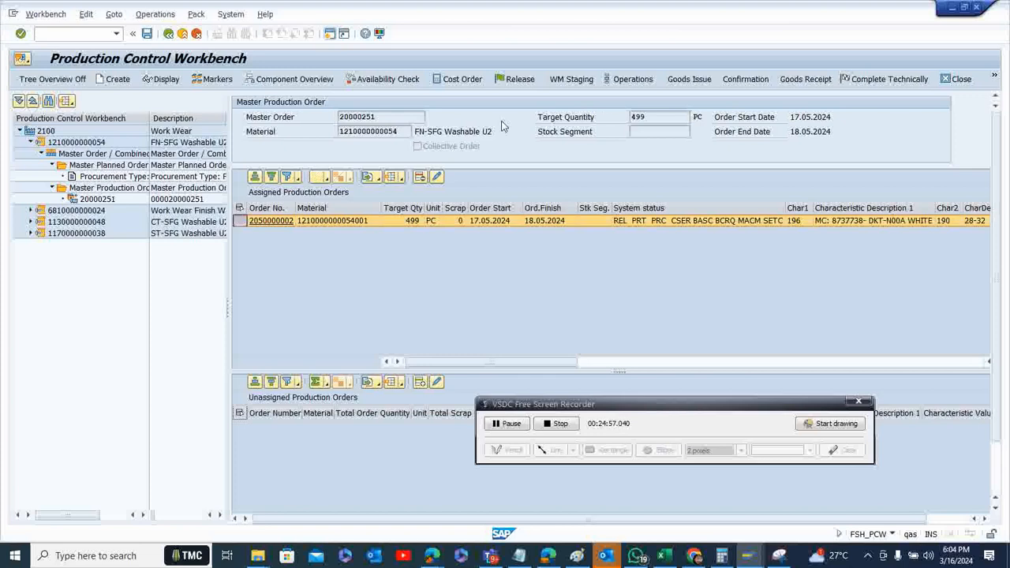
click(680, 79)
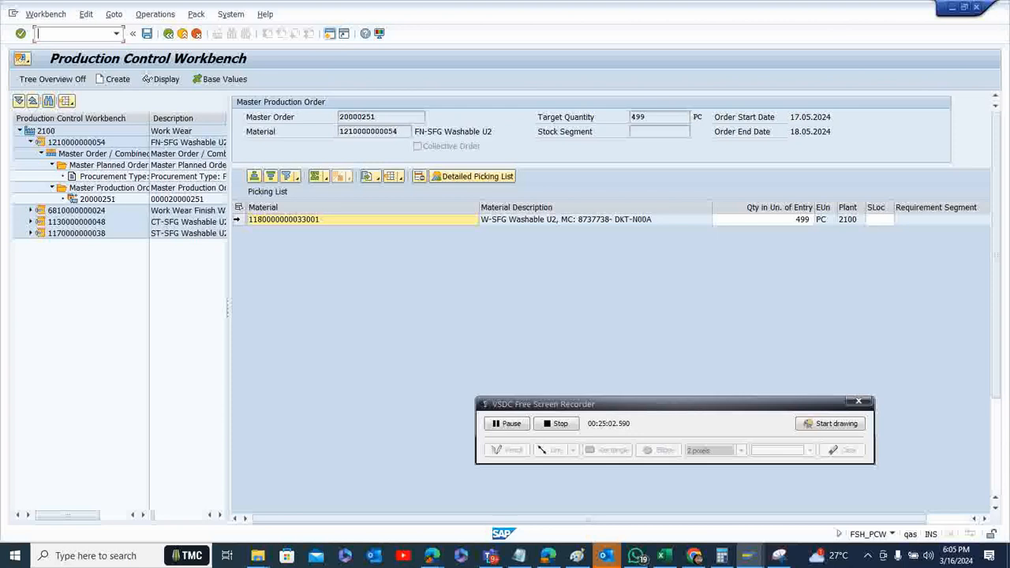
click(238, 219)
click(451, 178)
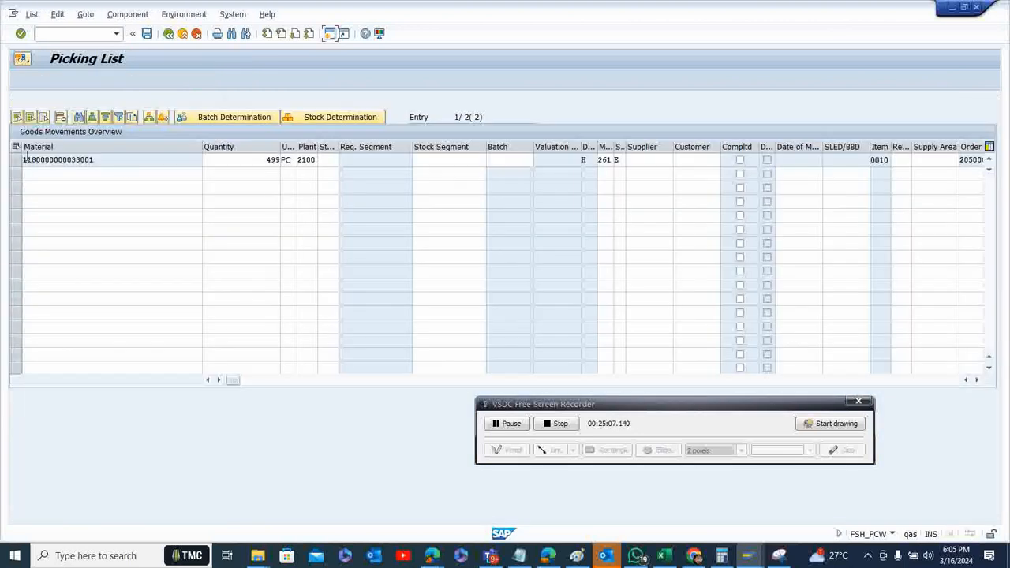
Run batch determination without class selection for the W-SFG Washable U2 component and copy the proposed batch into the picking list
click(15, 160)
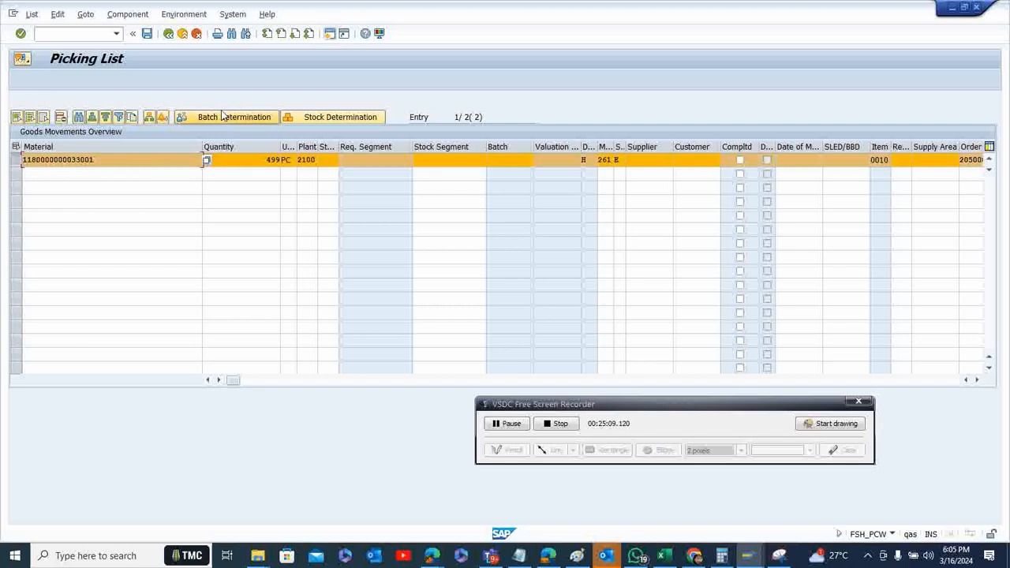
click(224, 118)
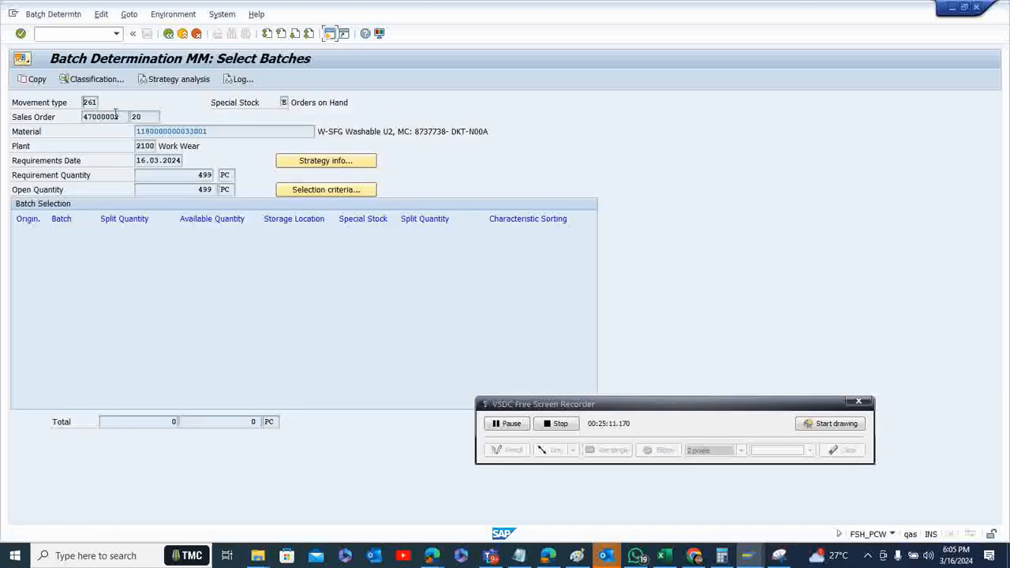
click(68, 19)
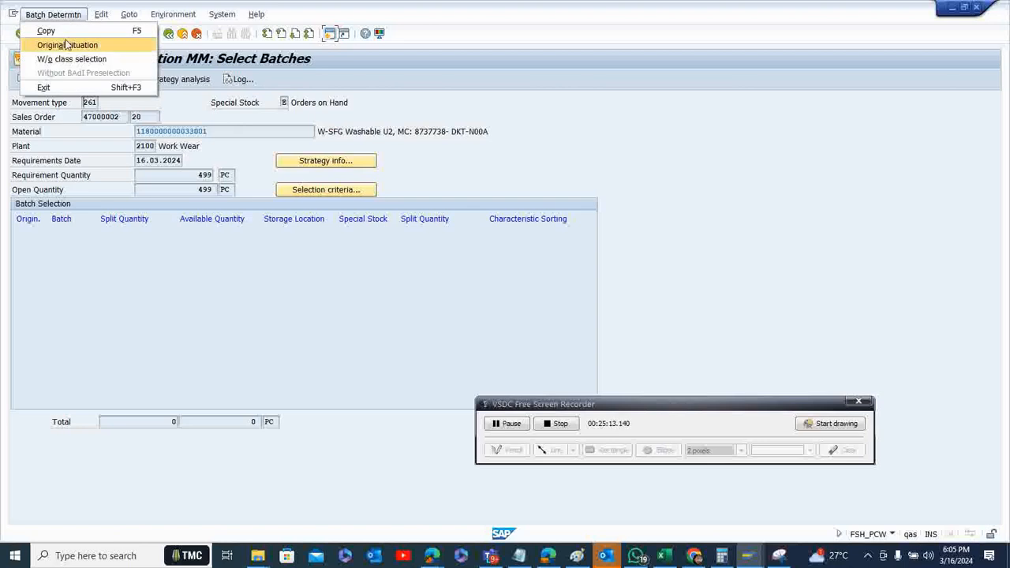
click(67, 64)
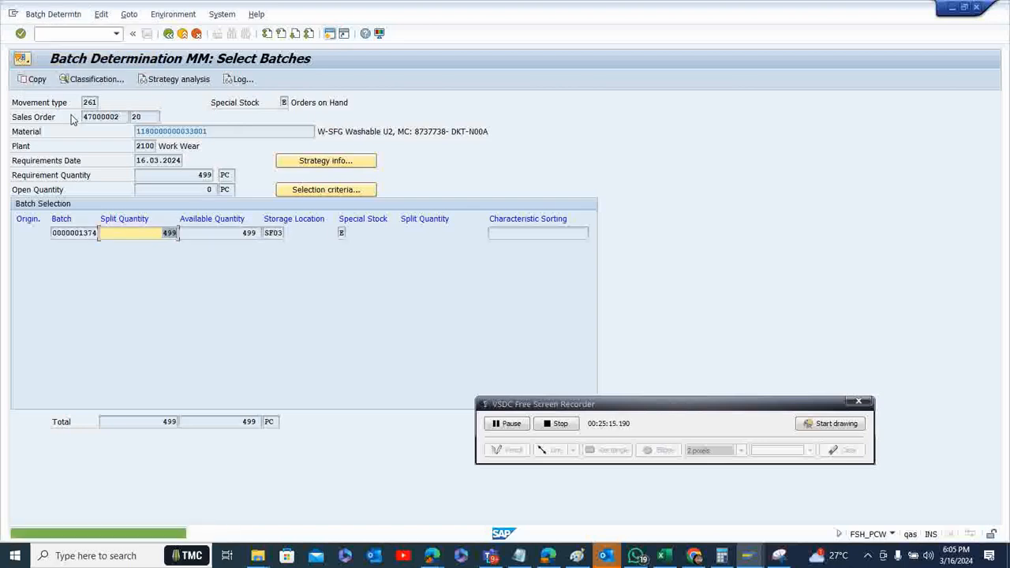
click(33, 79)
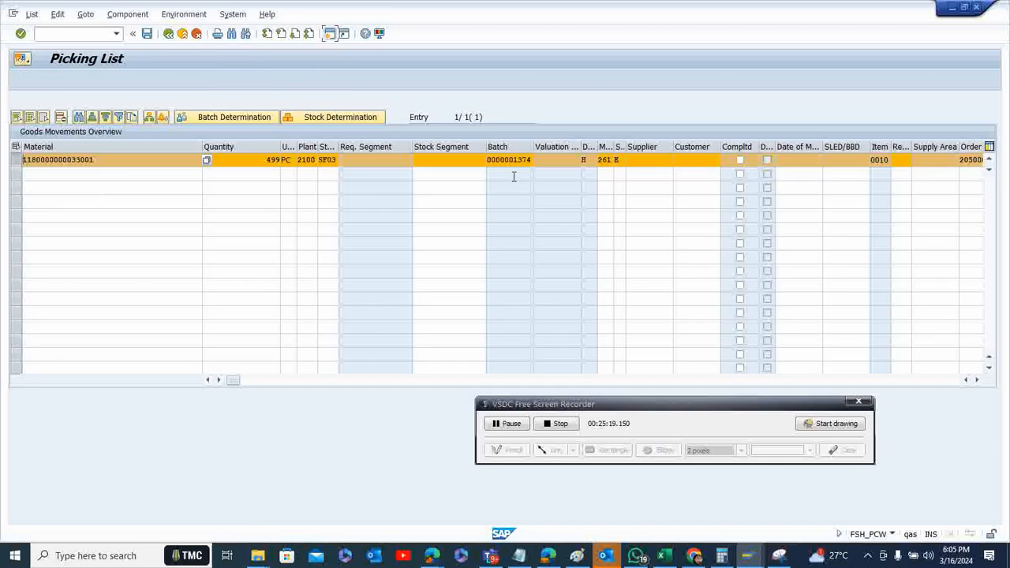
Post the finishing order's goods issue and check the details of the resulting status message
click(146, 35)
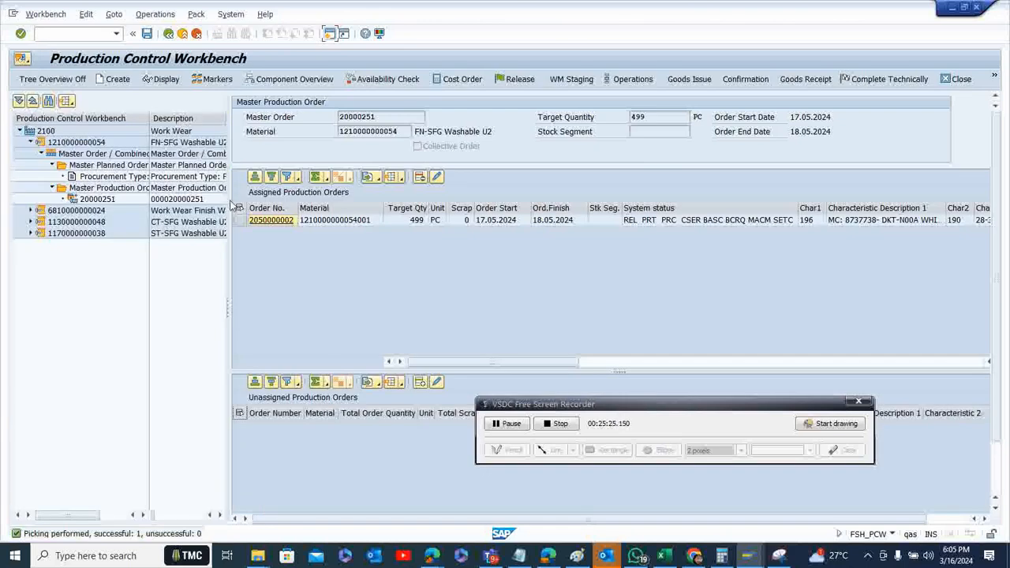
double_click(117, 534)
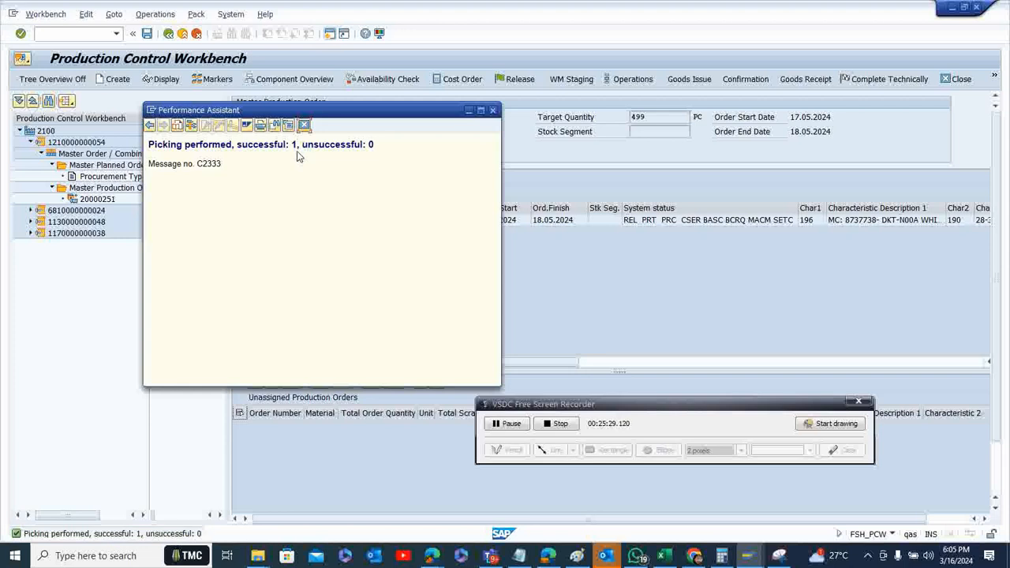
click(304, 126)
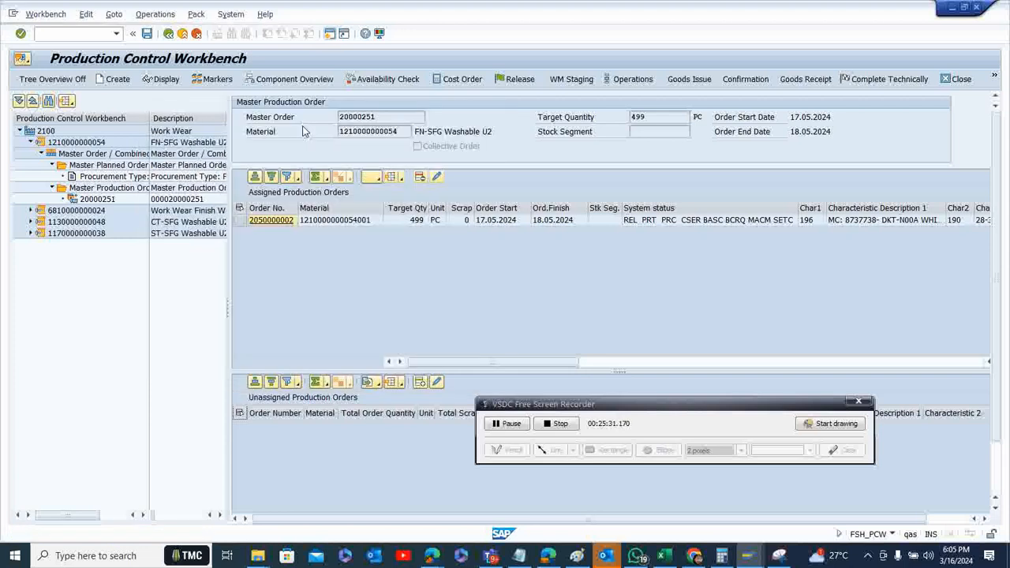
Save a final confirmation for the finishing order's first operation with the full yield of 499 pieces in size 28-32
click(240, 220)
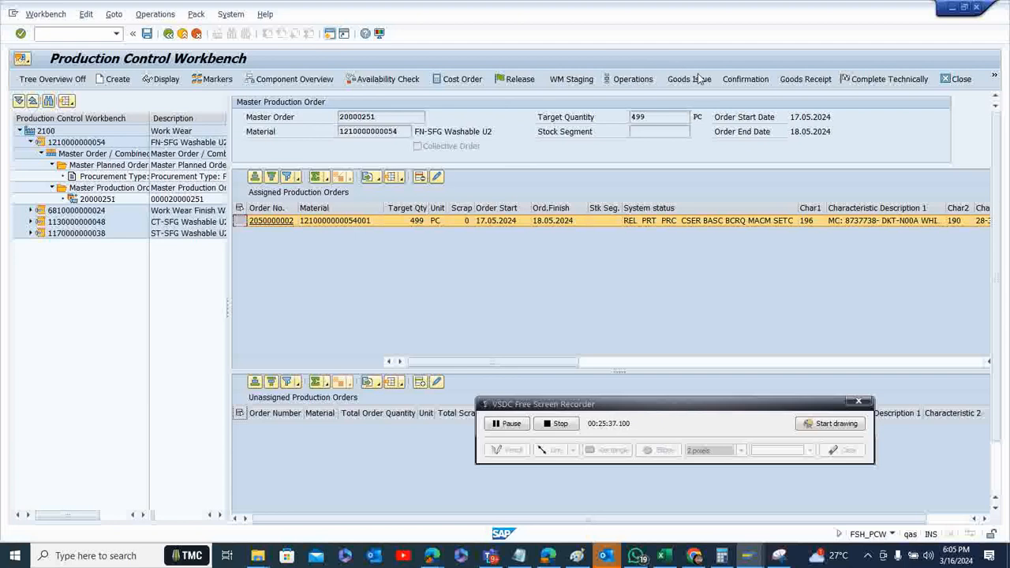
click(745, 81)
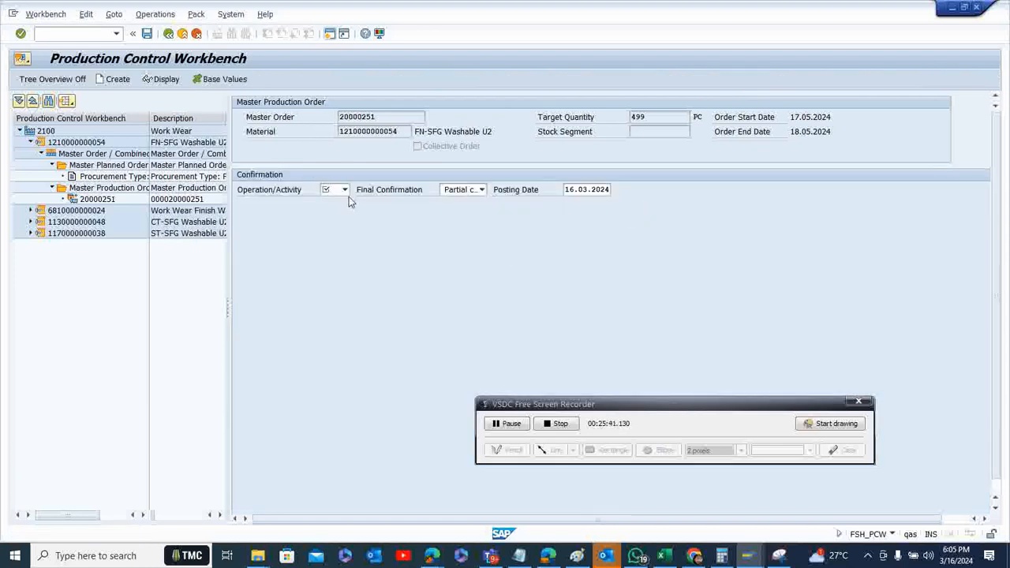
click(344, 190)
click(316, 202)
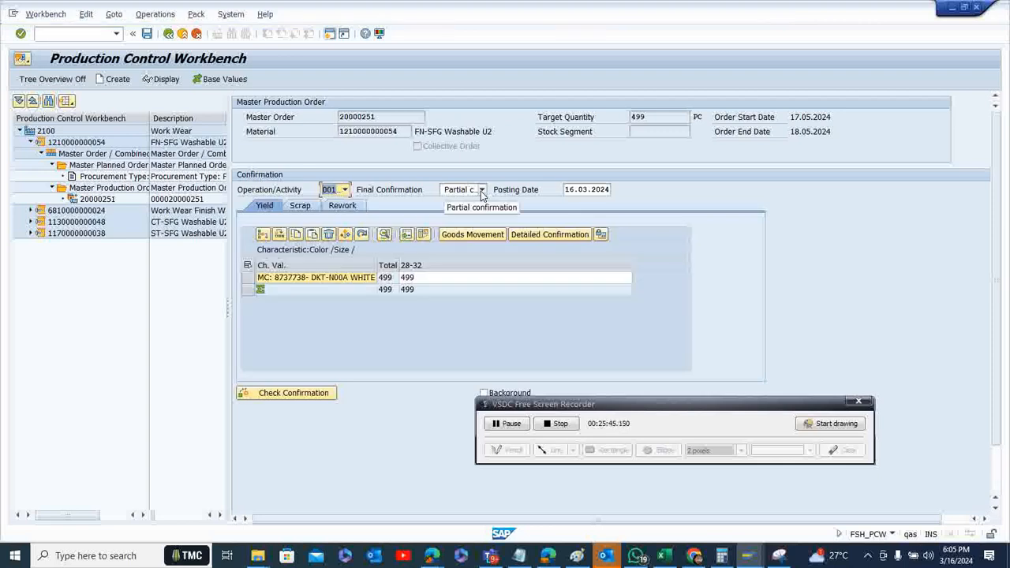
click(481, 191)
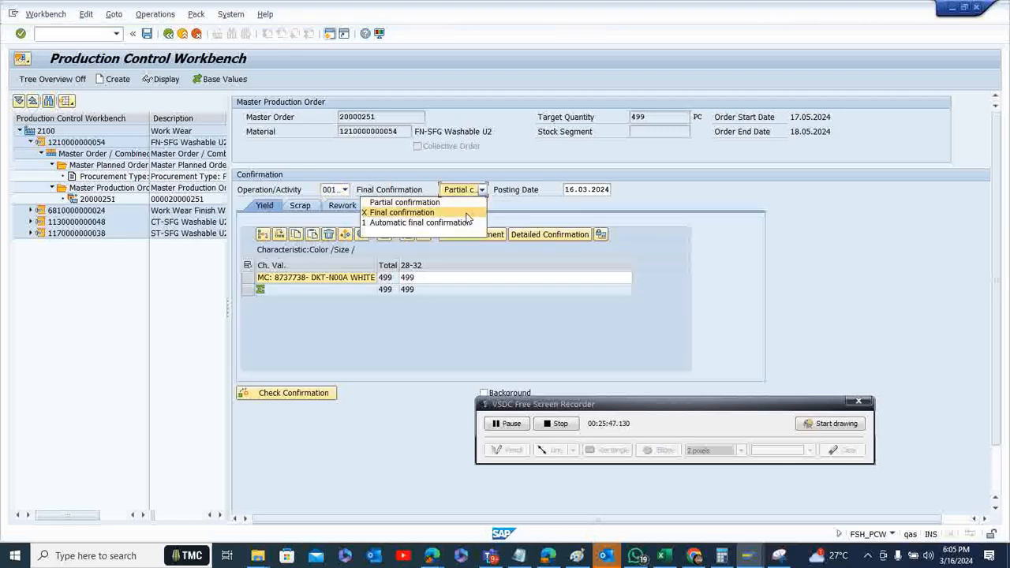
click(470, 212)
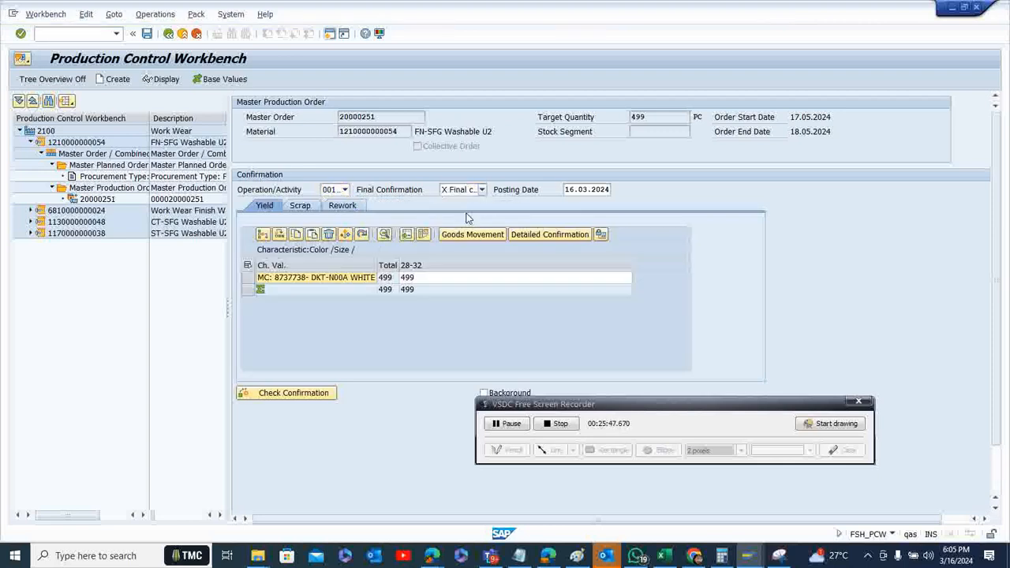
click(247, 266)
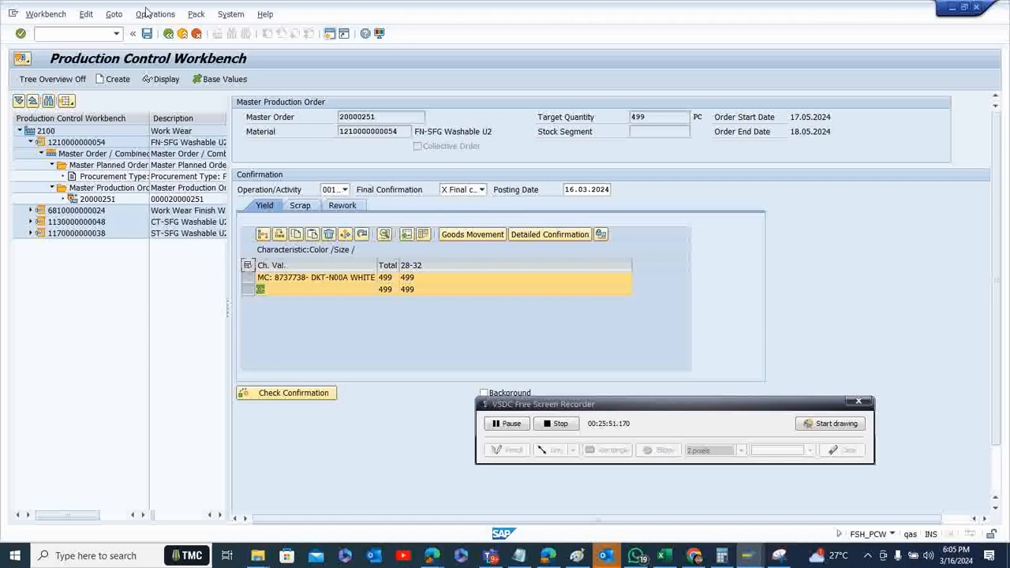
click(147, 33)
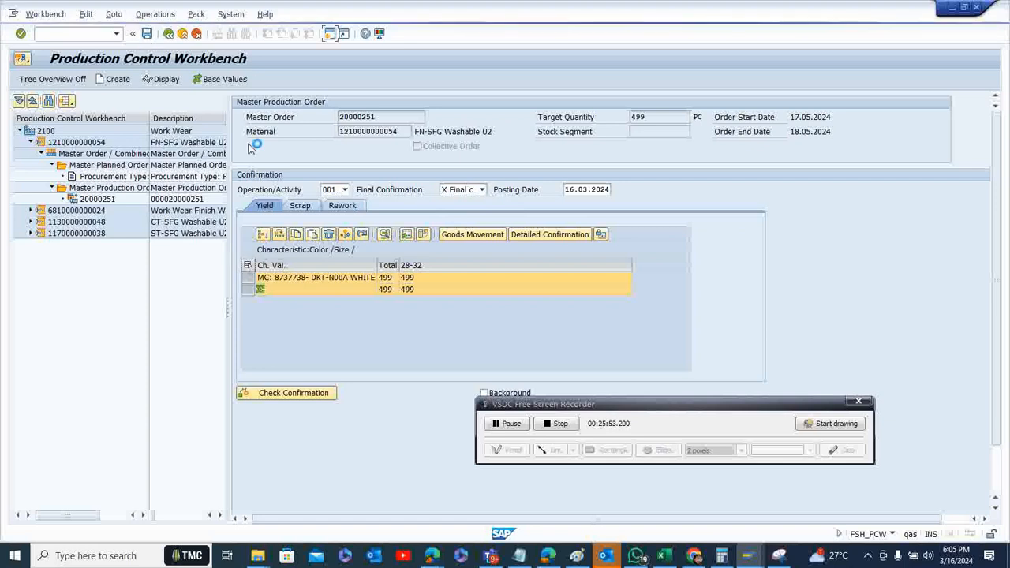
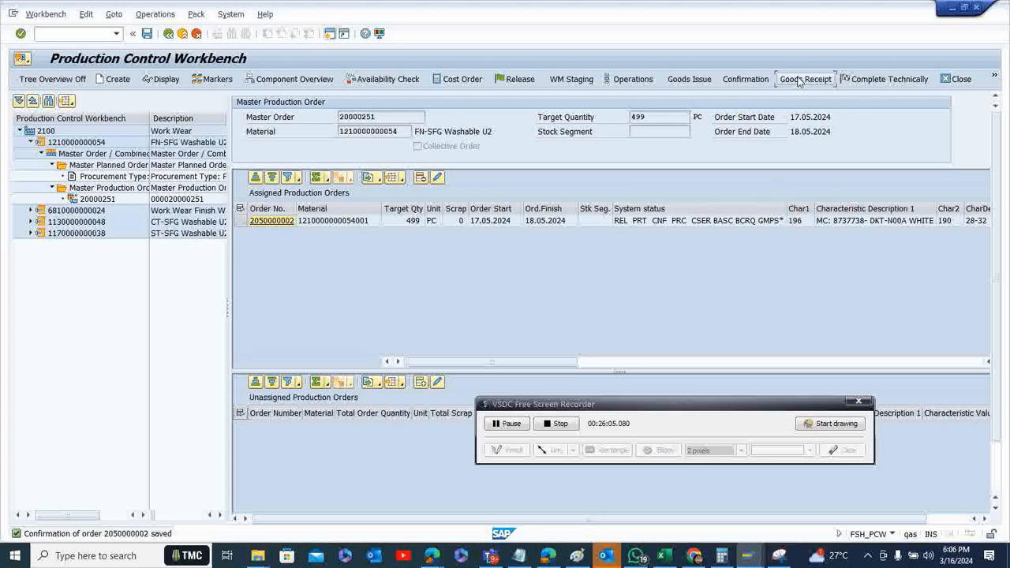
Start the goods receipt for the finishing production order and set its storage location to SF03
click(800, 80)
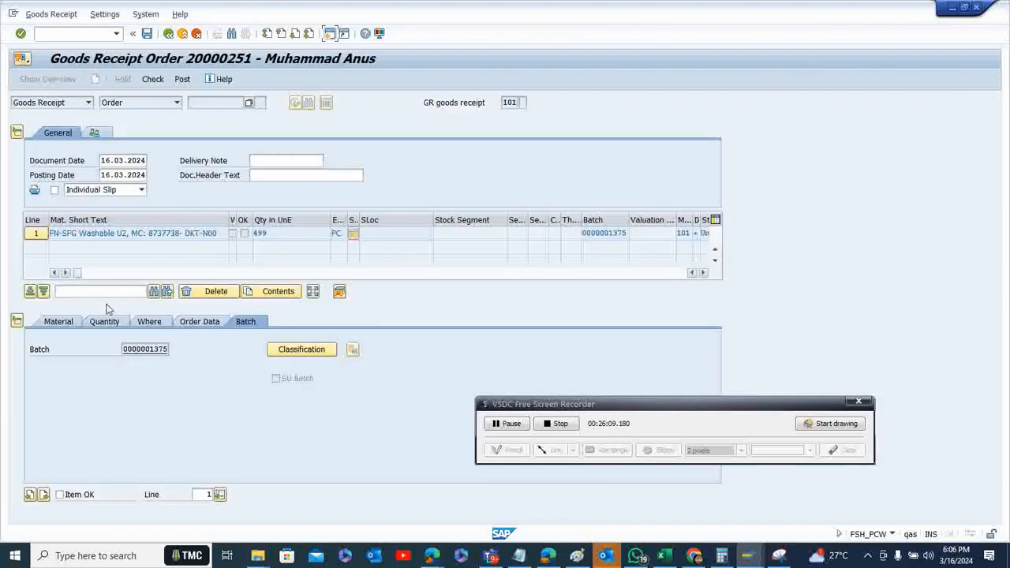
click(158, 323)
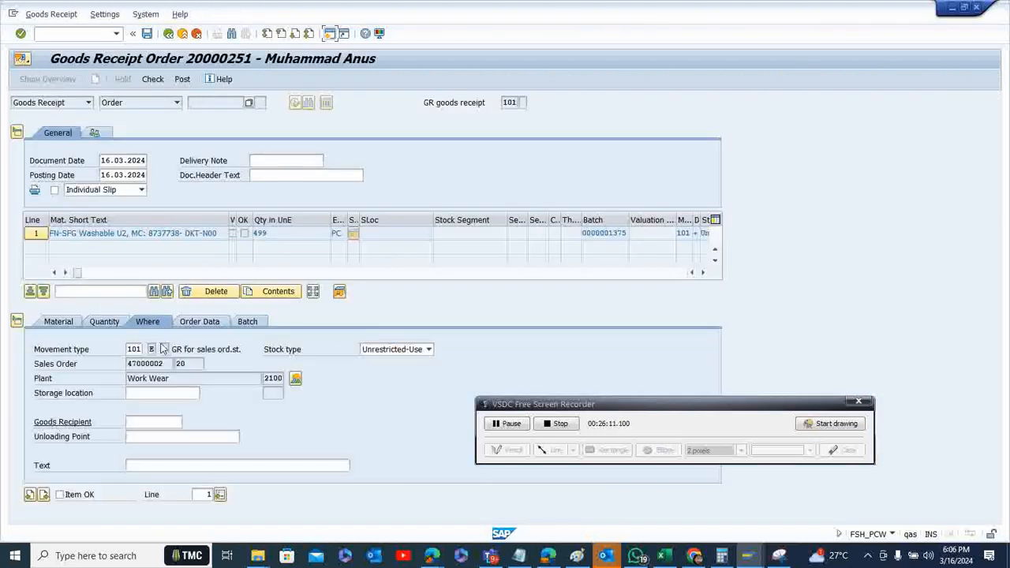
click(159, 392)
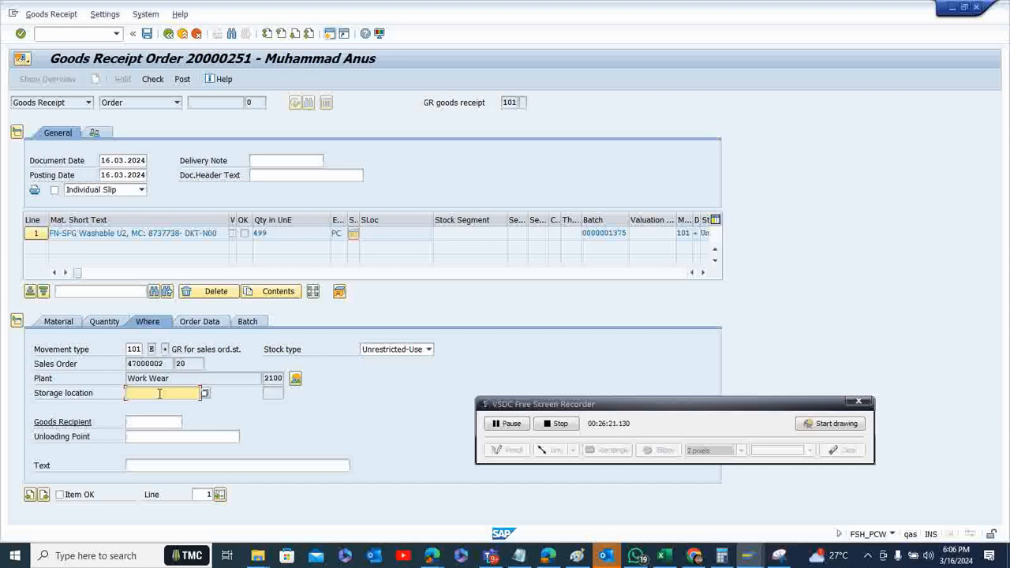
text(sf)
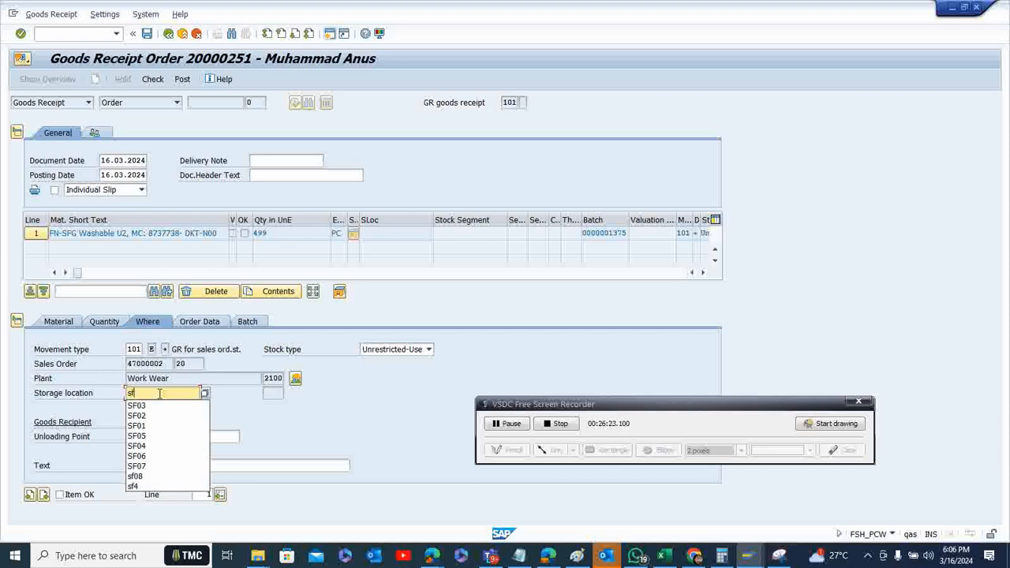
text(03)
key(Return)
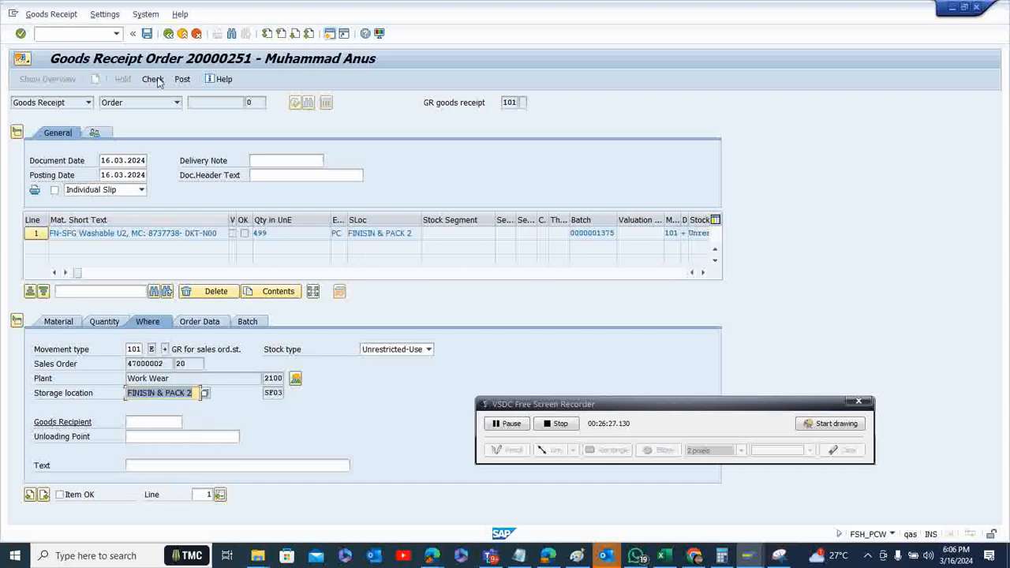
Mark the goods receipt item as OK, post the receipt, and return to the Production Control Workbench
click(60, 494)
click(153, 81)
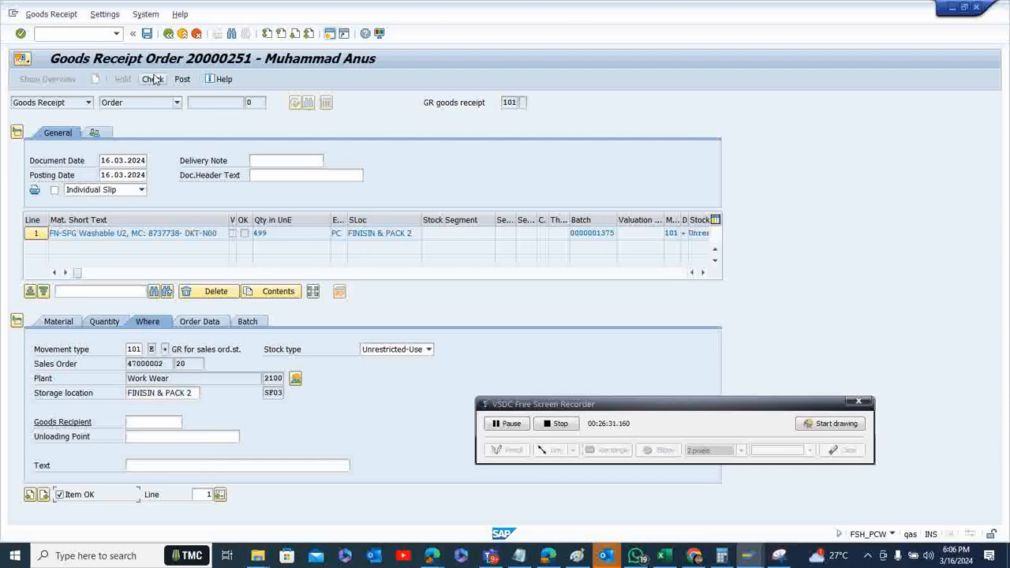
click(181, 80)
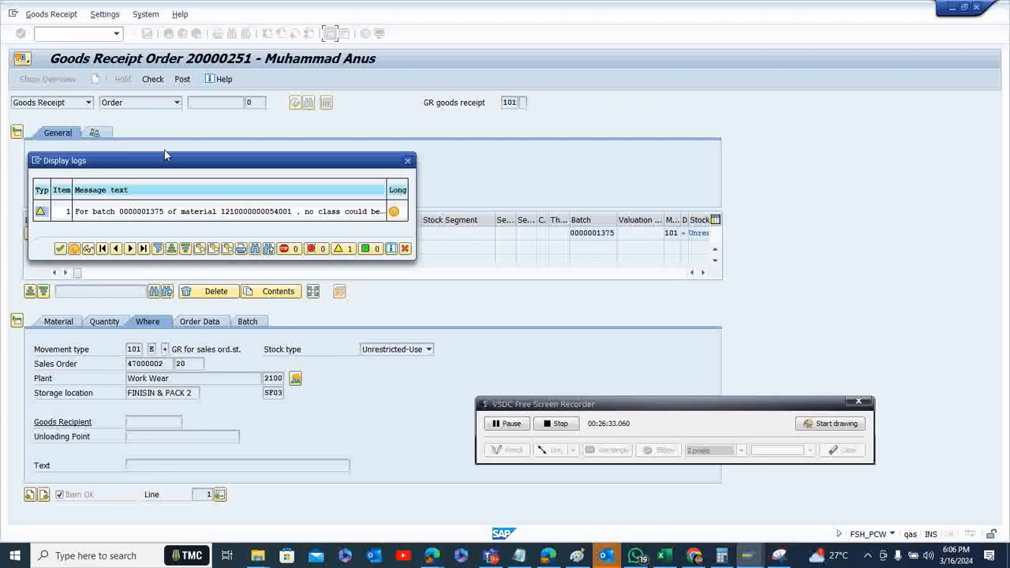
click(60, 248)
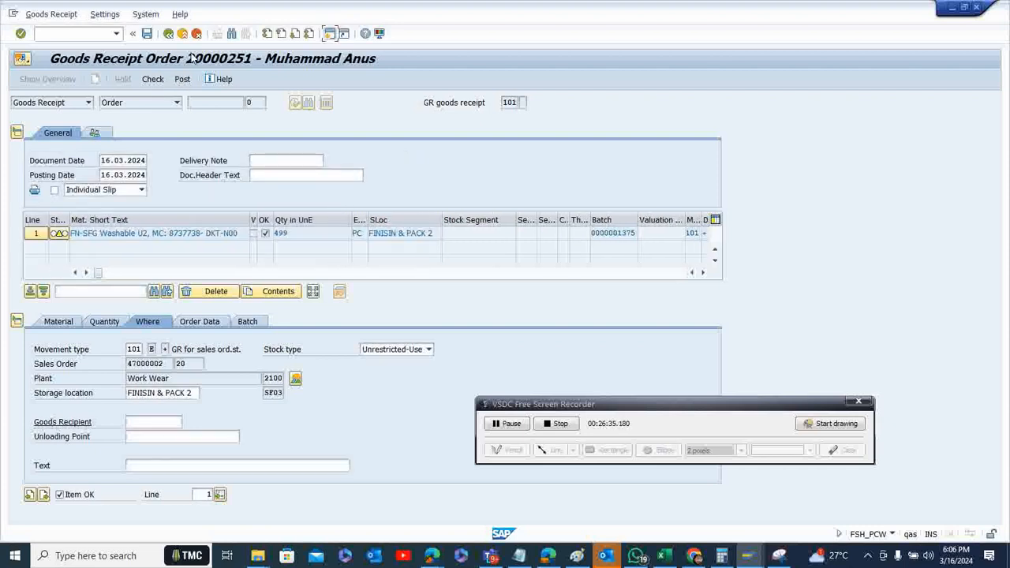
click(182, 81)
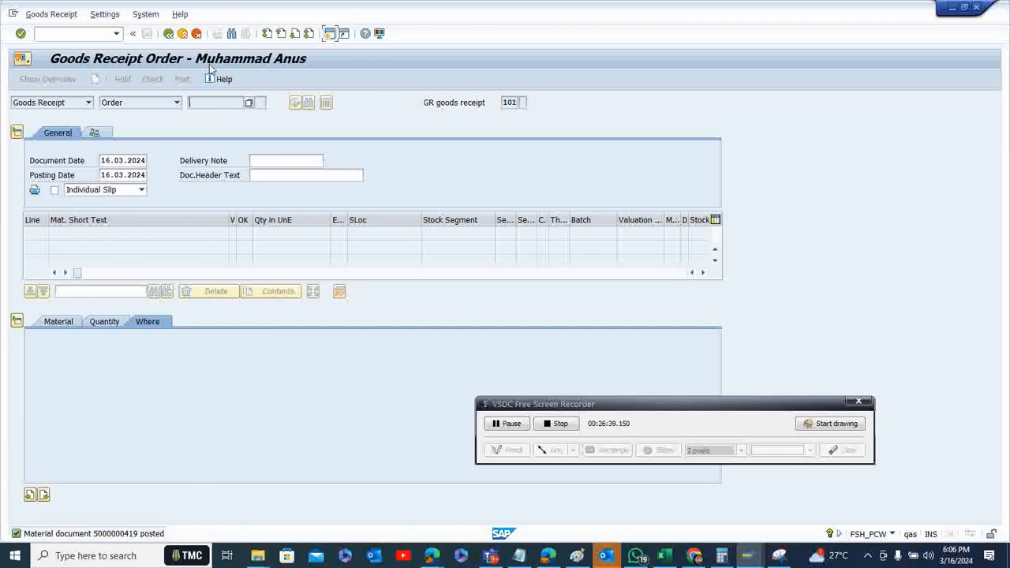
click(169, 35)
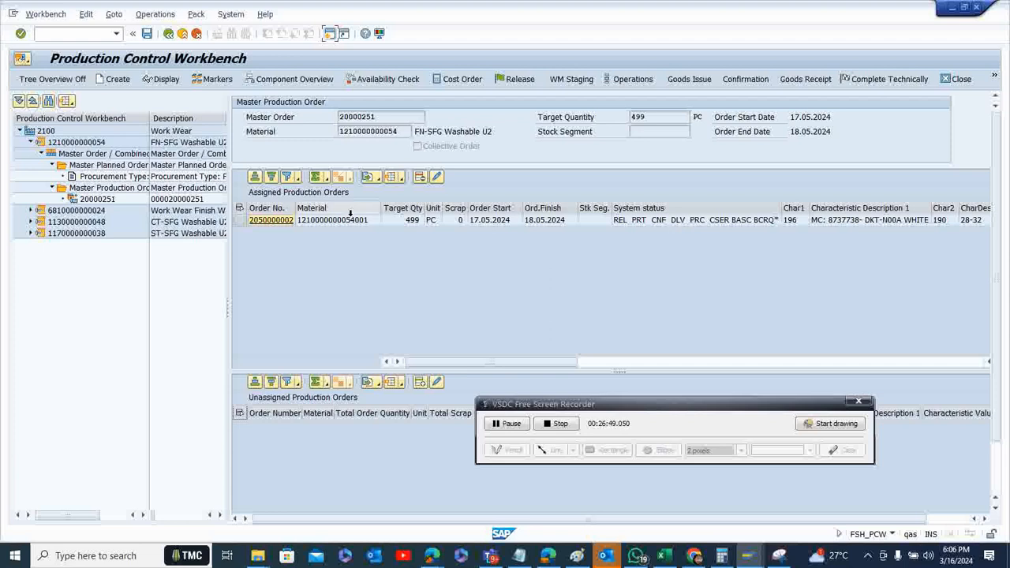
Collapse the FN-SFG Washable U2 material and expand the Work Wear Finish Washable U2 material down to its master planned order procurement type
click(239, 220)
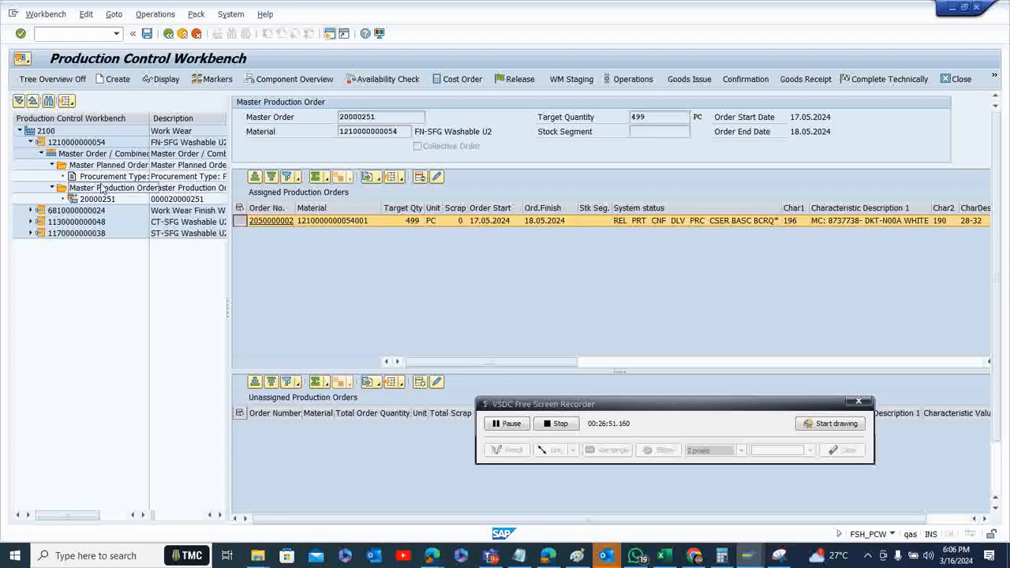
click(52, 164)
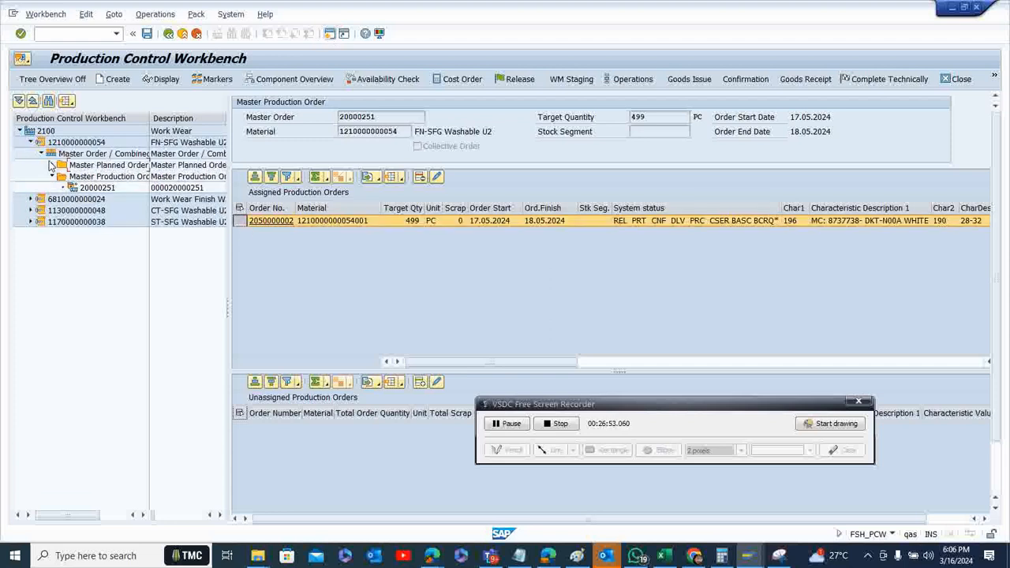
click(30, 142)
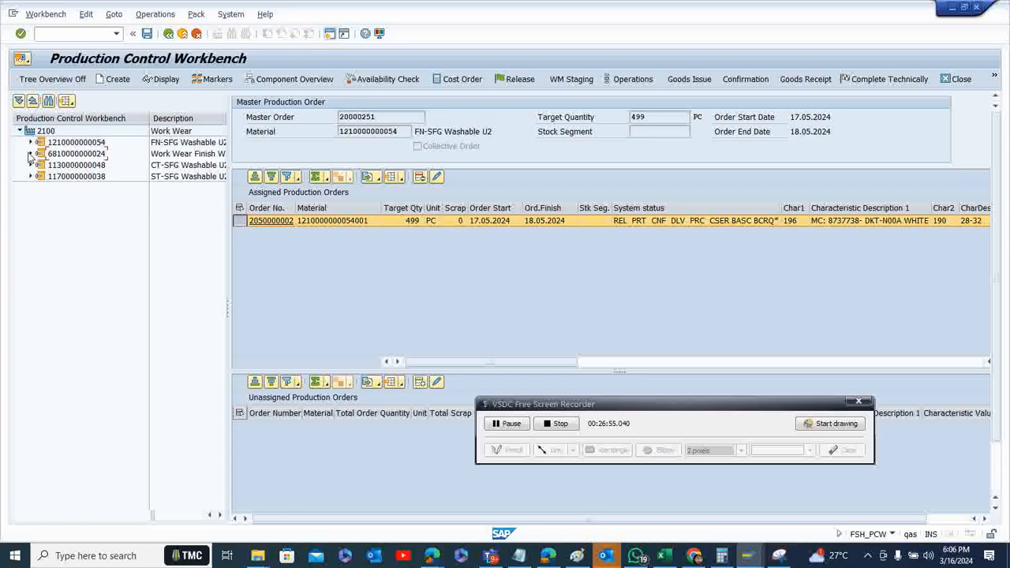
click(31, 154)
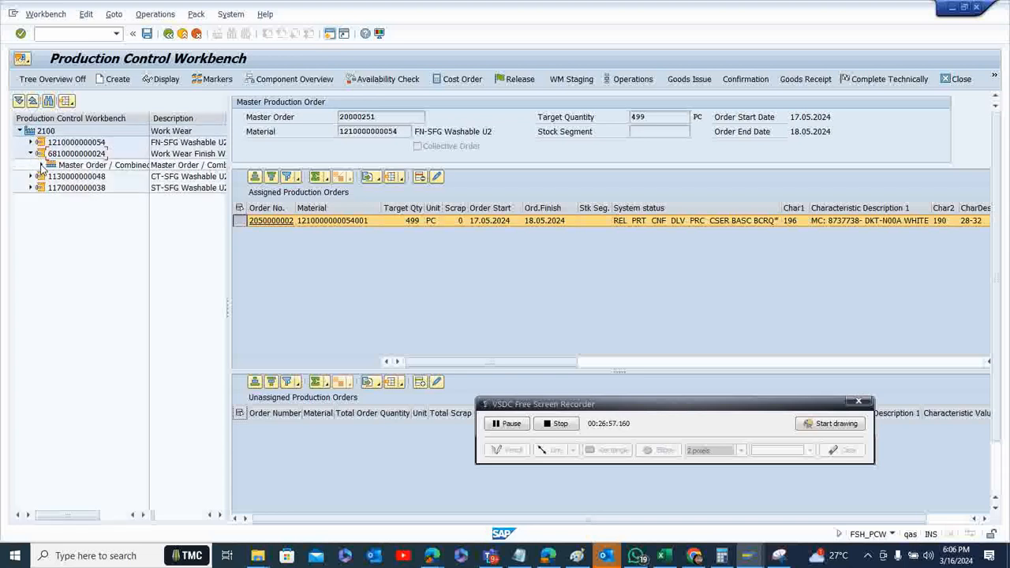
click(42, 165)
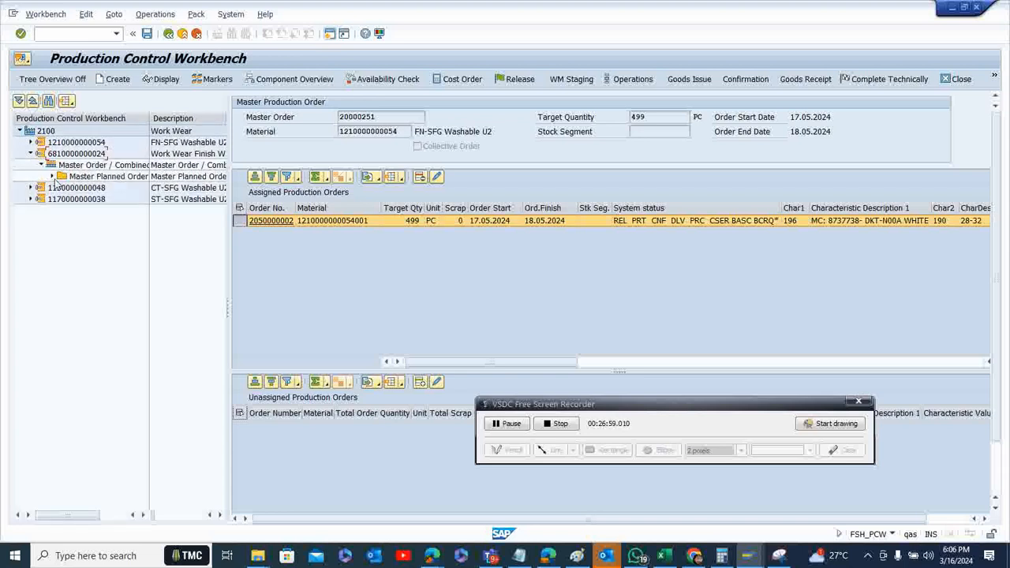
click(52, 176)
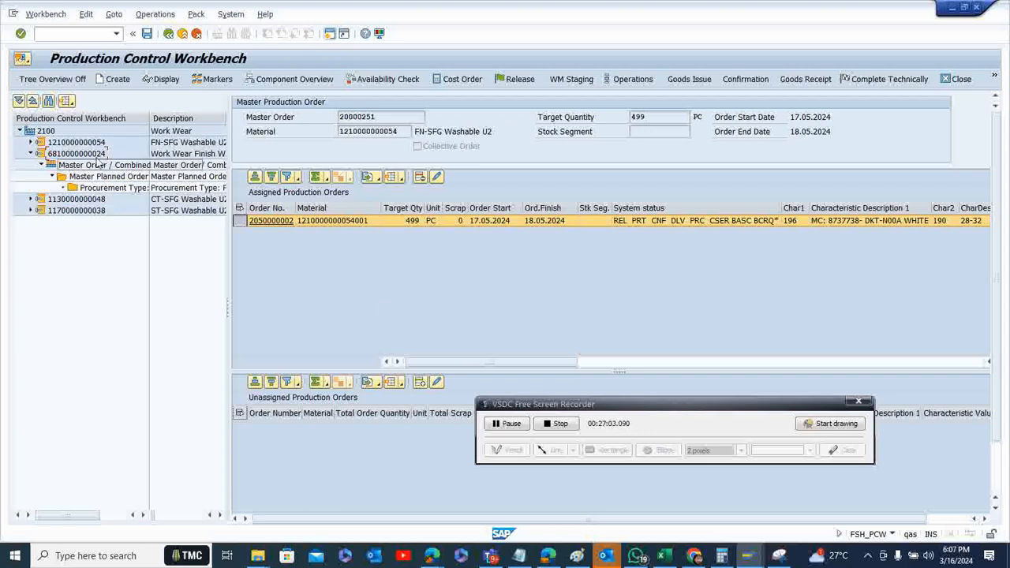
click(560, 405)
click(511, 424)
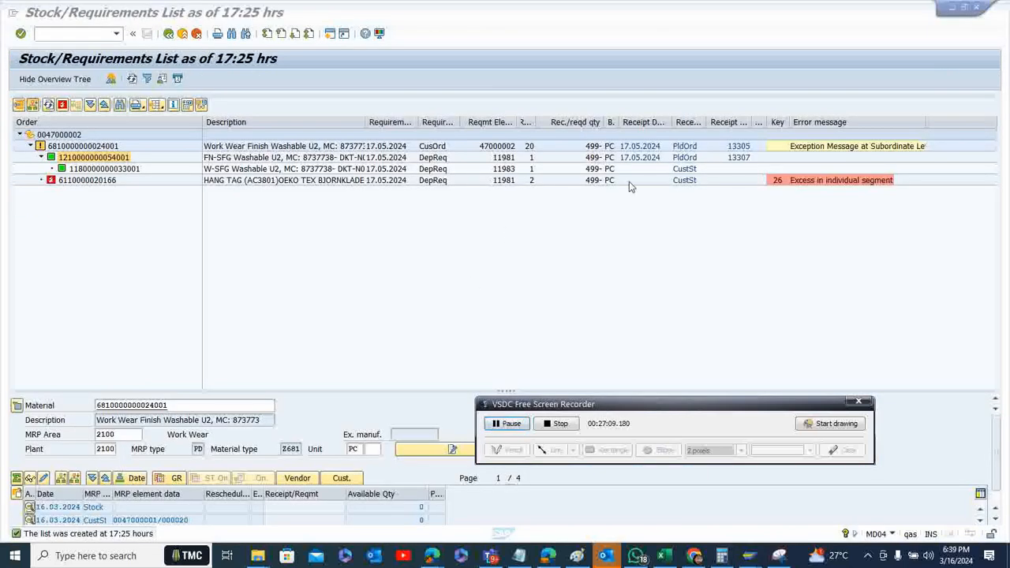
Examine the W-SFG Washable U2 and FN-SFG Washable U2 rows and the customer stock receipt in the stock/requirements list
click(680, 173)
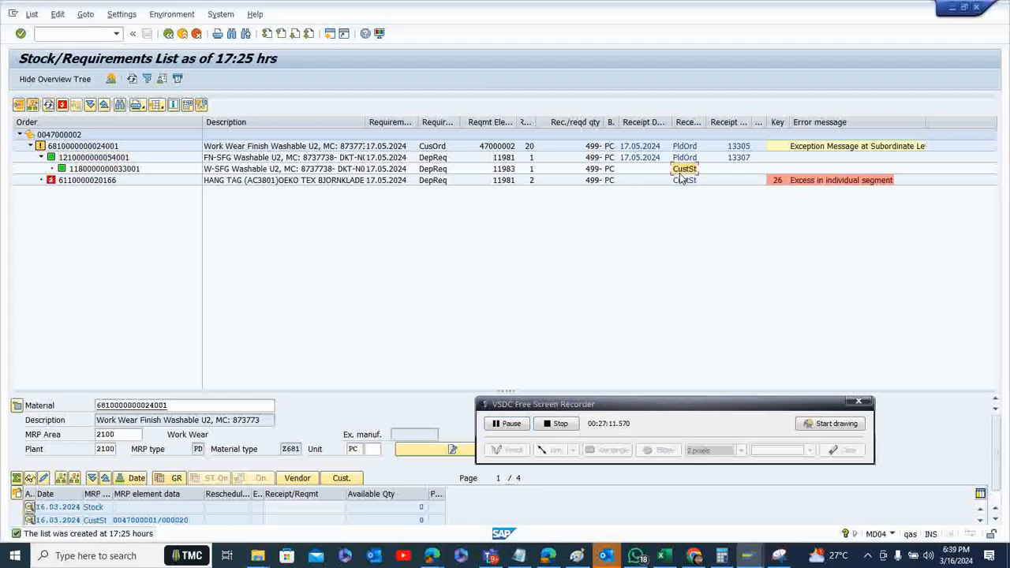
click(99, 175)
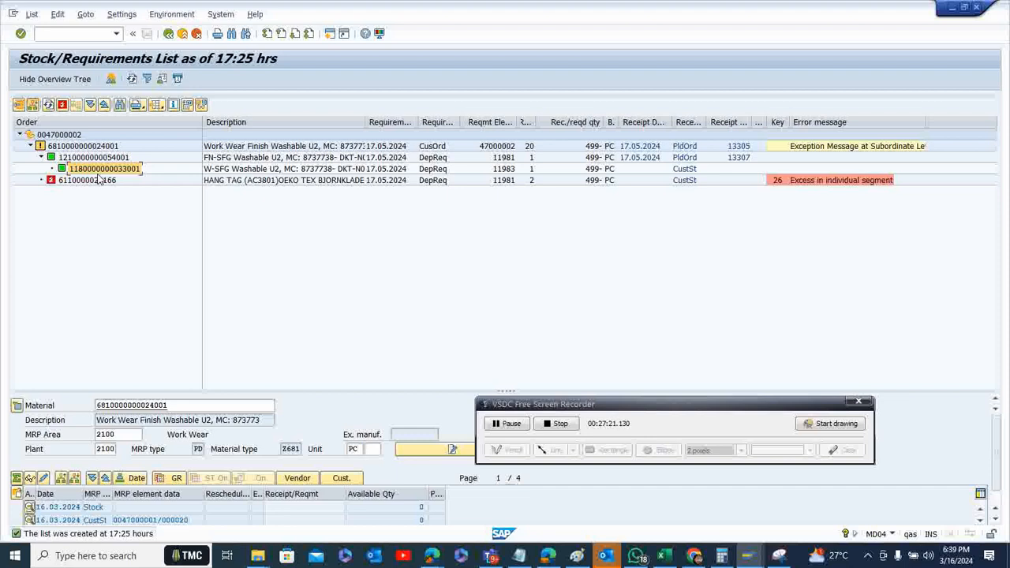
click(685, 169)
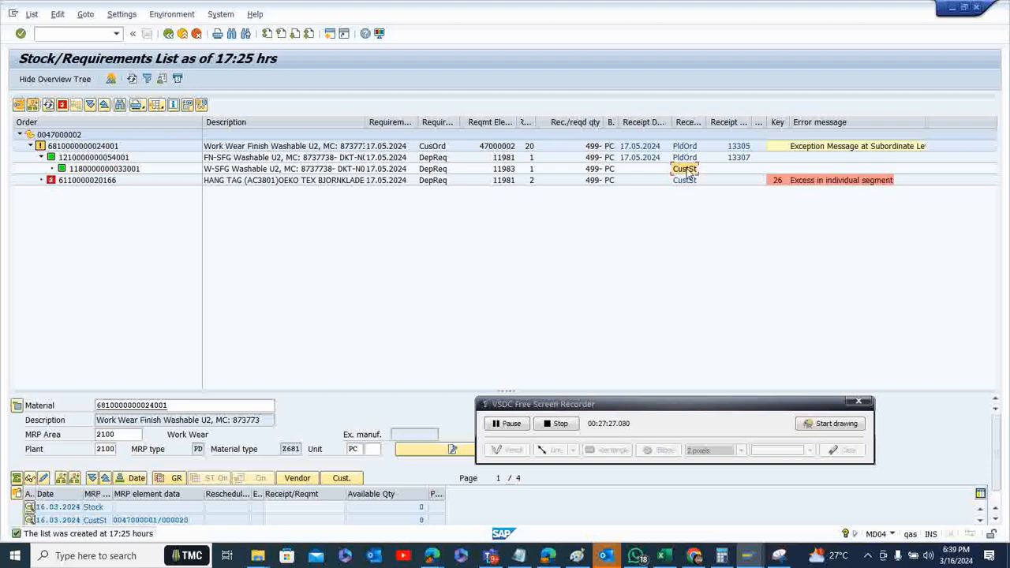
click(120, 160)
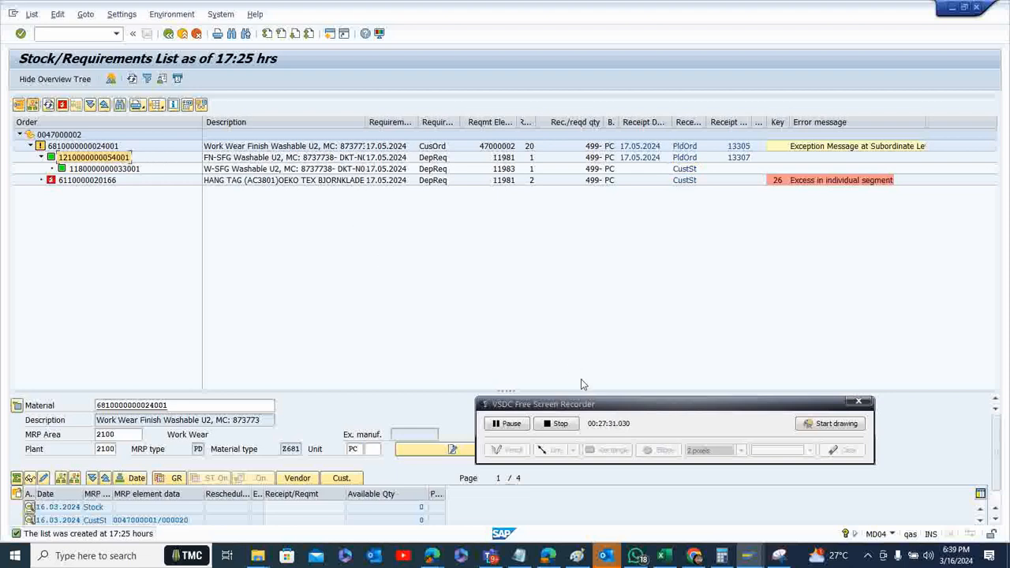
Switch to the Production Control Workbench, display Work Wear Finish Washable U2's unassigned planned orders, and widen the tree overview
mouse_move(752, 560)
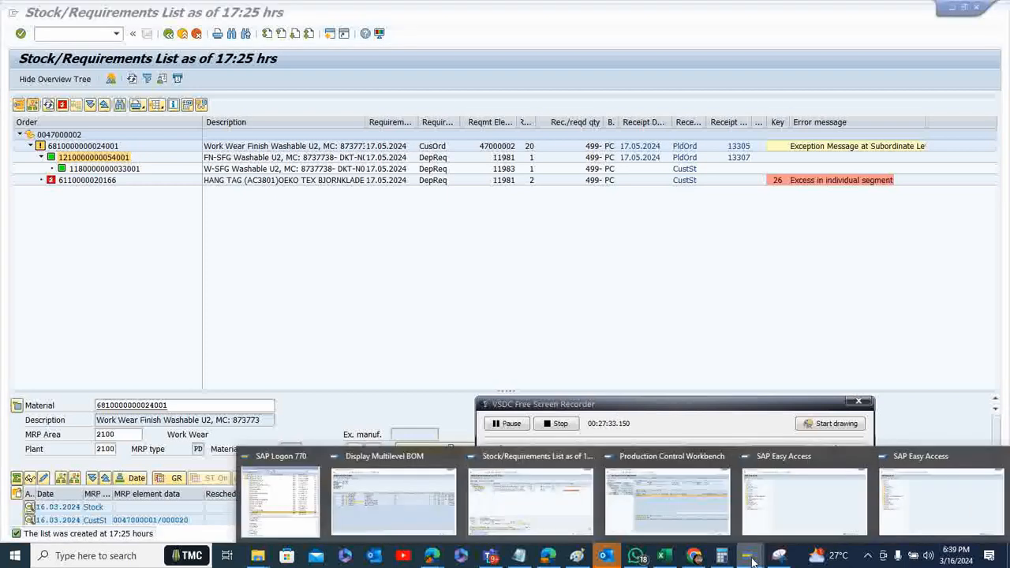
click(686, 521)
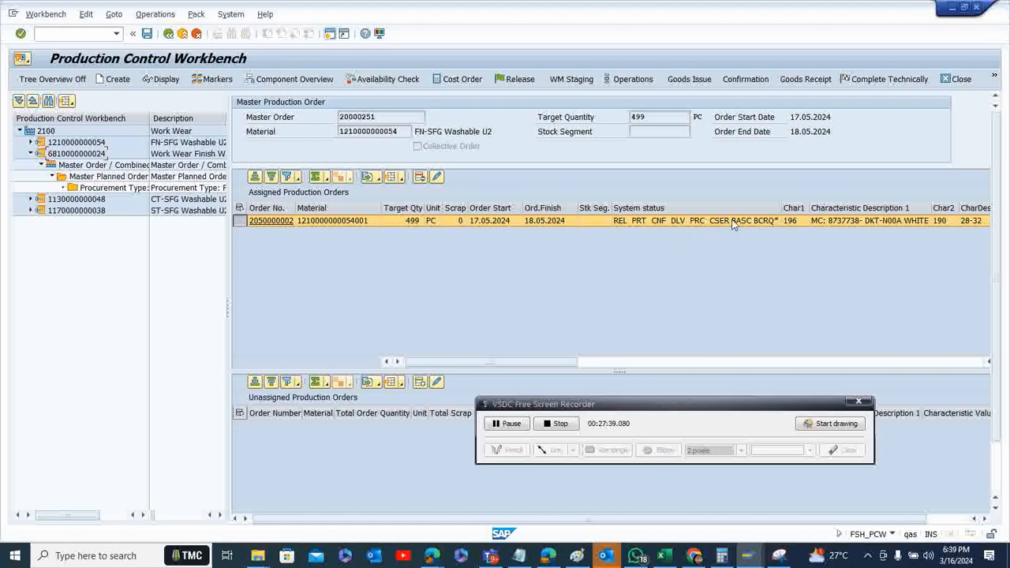
click(62, 155)
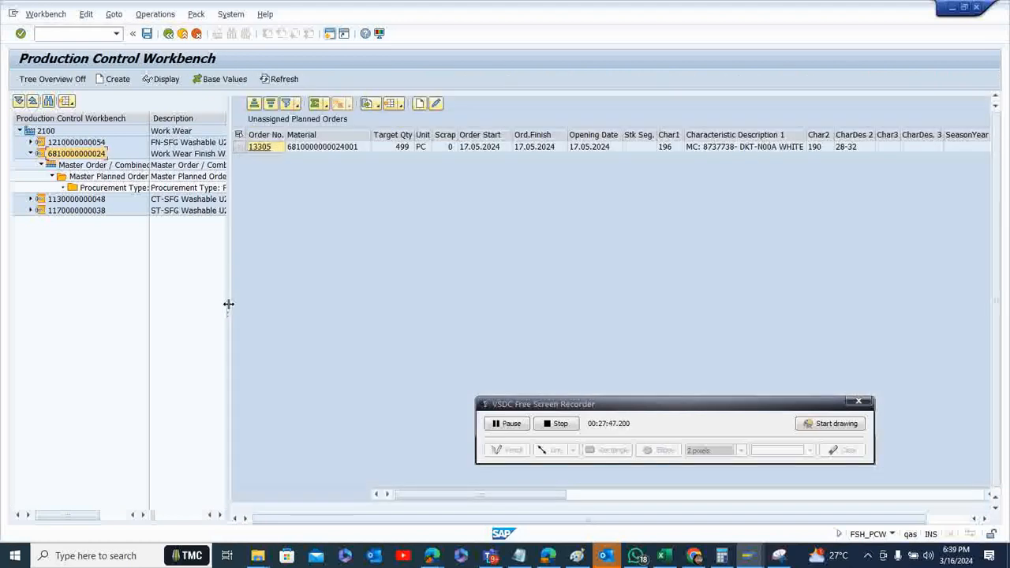
drag(226, 307, 312, 302)
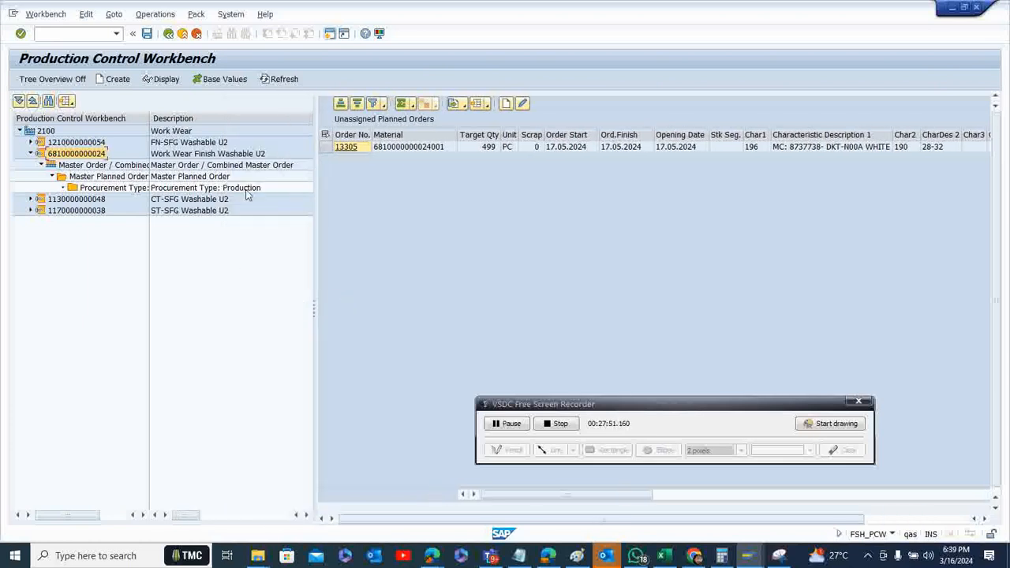
Create a master planned order from the unassigned 499-piece planned order, save it, and leave the log
click(325, 147)
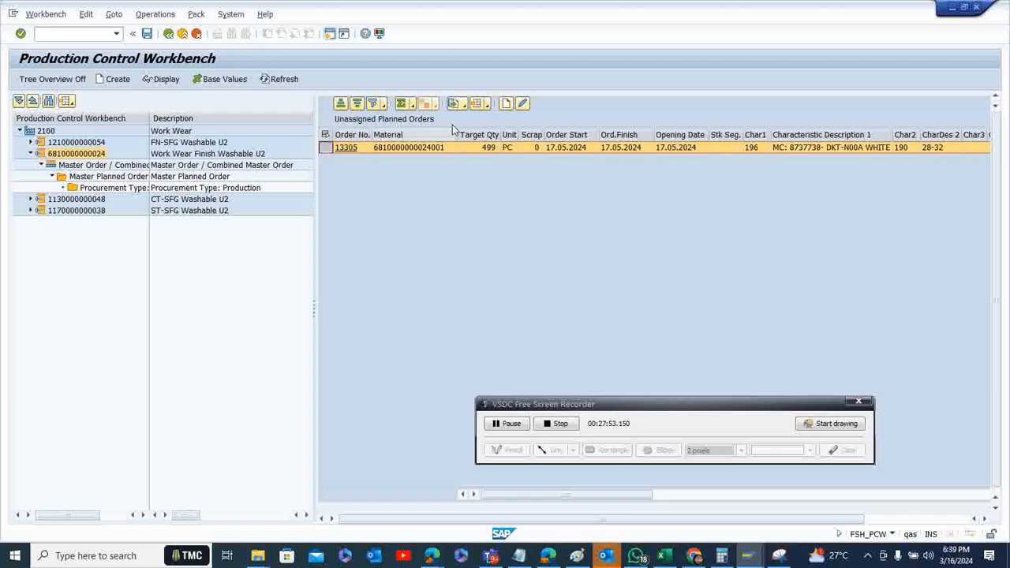
click(506, 104)
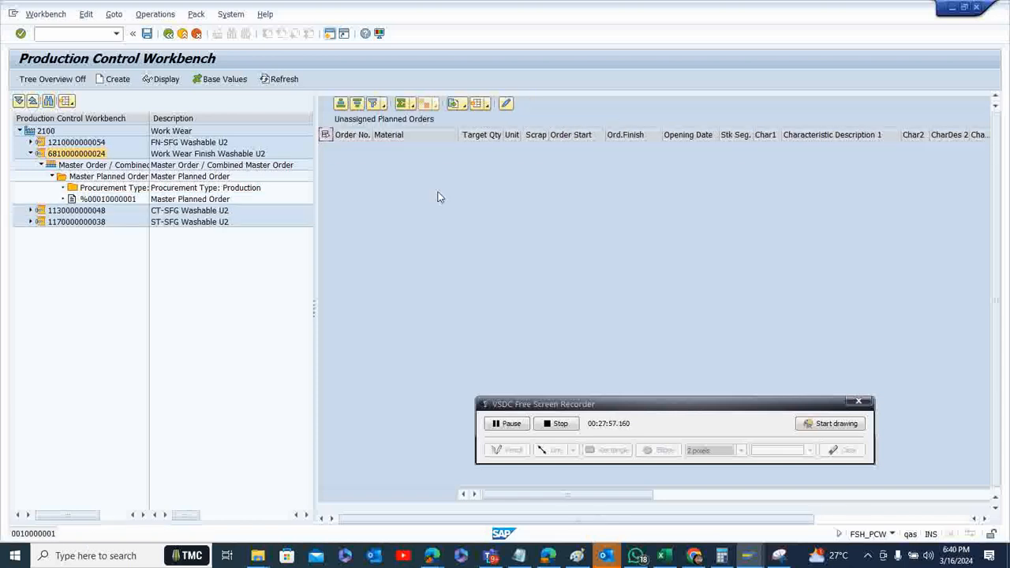
click(147, 34)
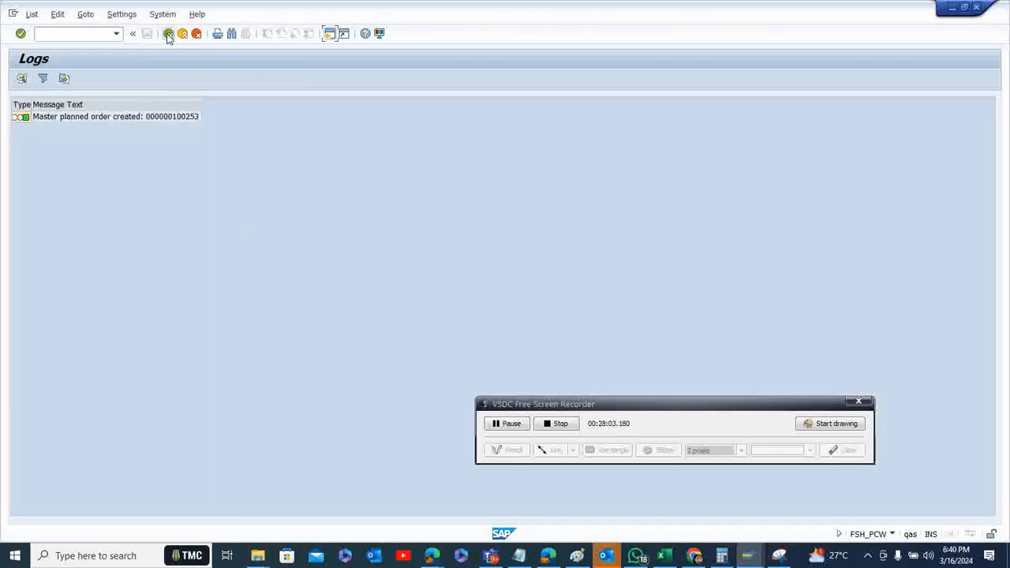
click(168, 35)
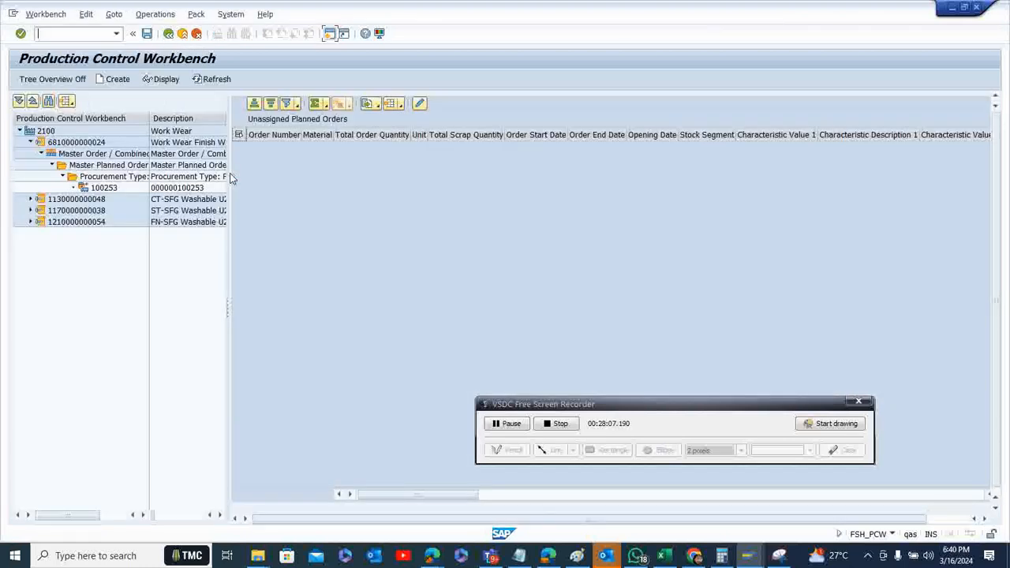
Open the new master planned order and start converting its assigned planned order to a production order
double_click(114, 189)
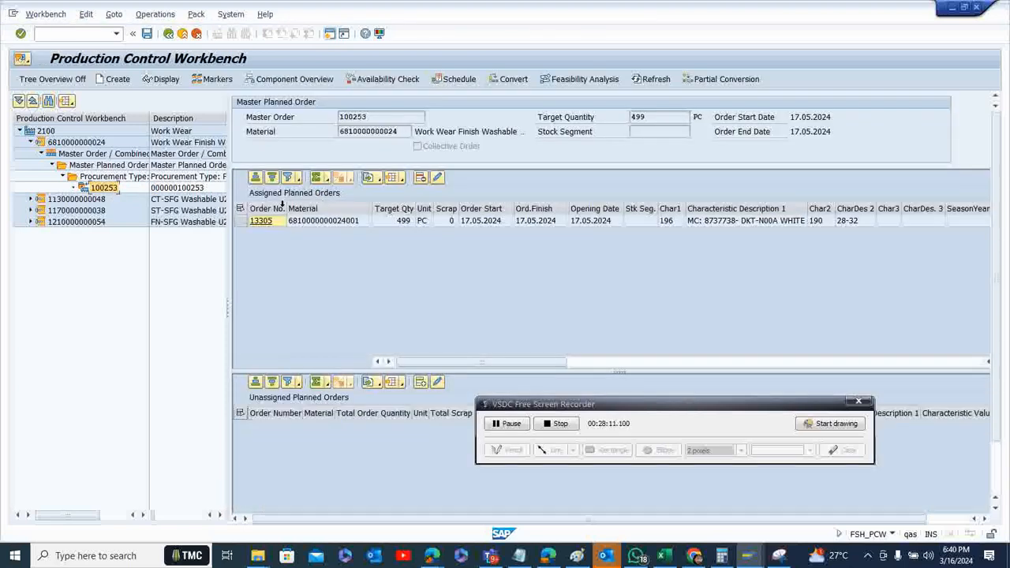
click(240, 221)
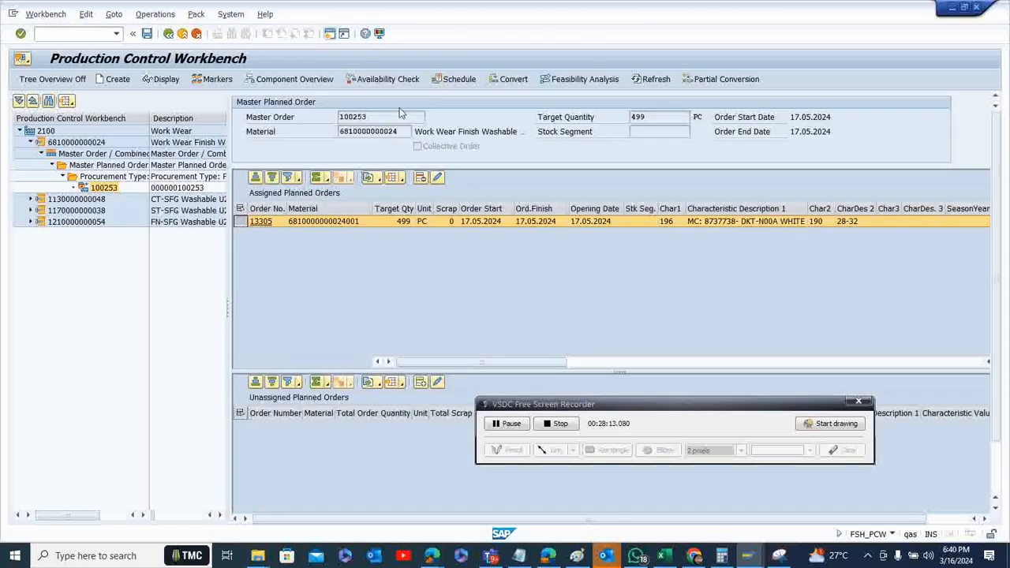
click(514, 81)
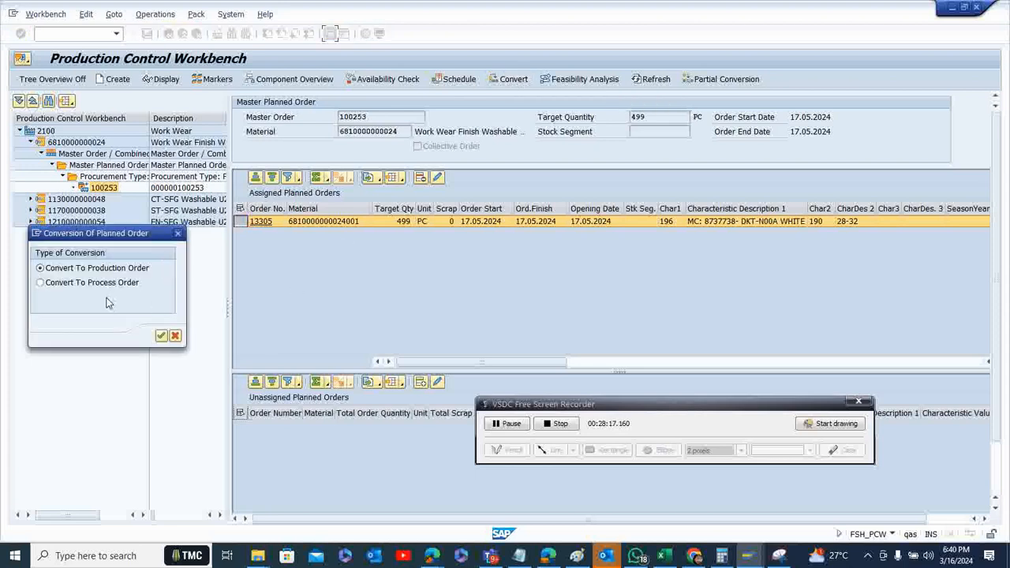
click(135, 269)
click(161, 336)
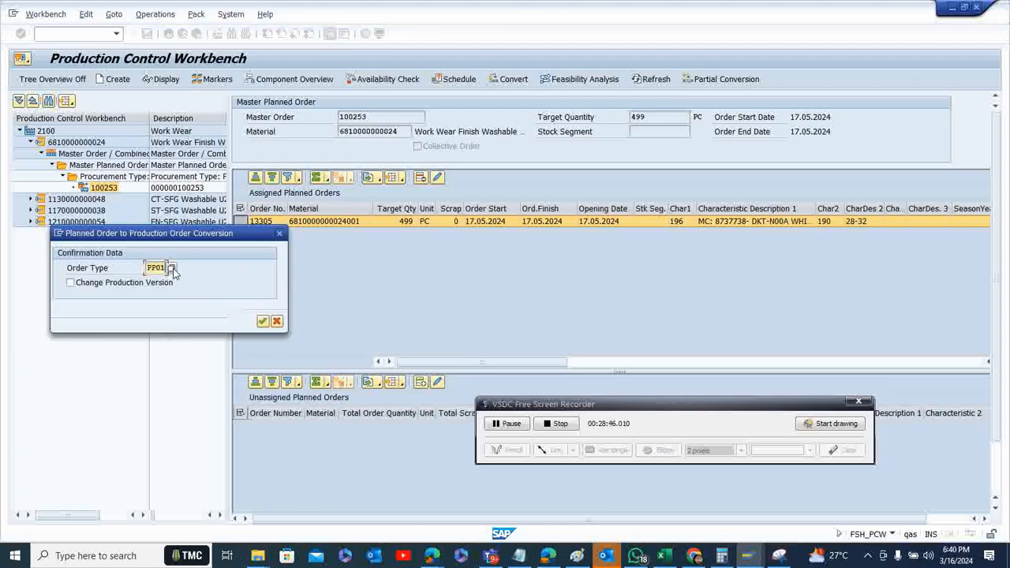
Convert the planned order to a production order with order type Z205 (Folding & Packing- Unit 2) and leave the log
click(174, 268)
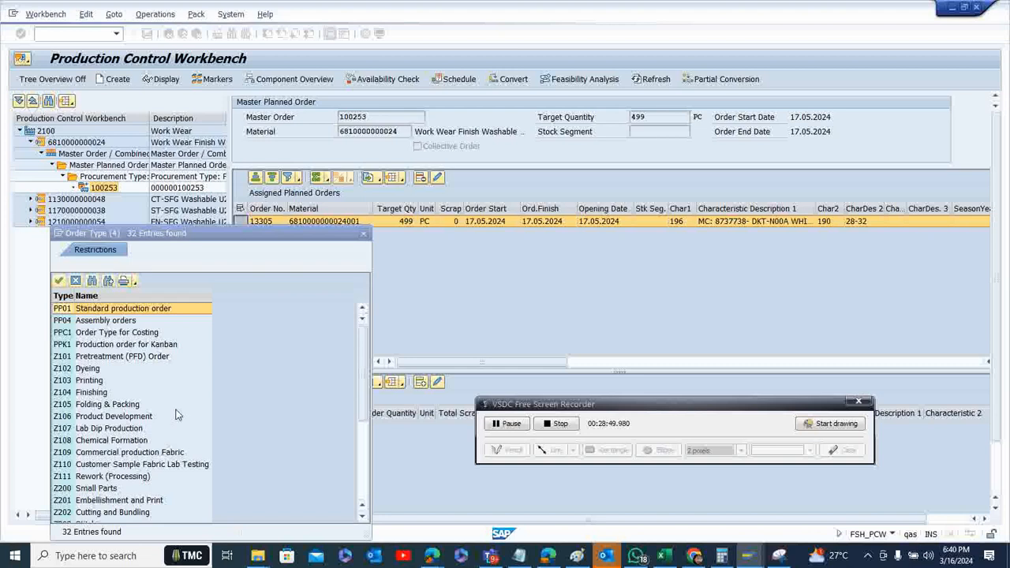
click(364, 517)
click(364, 518)
click(365, 517)
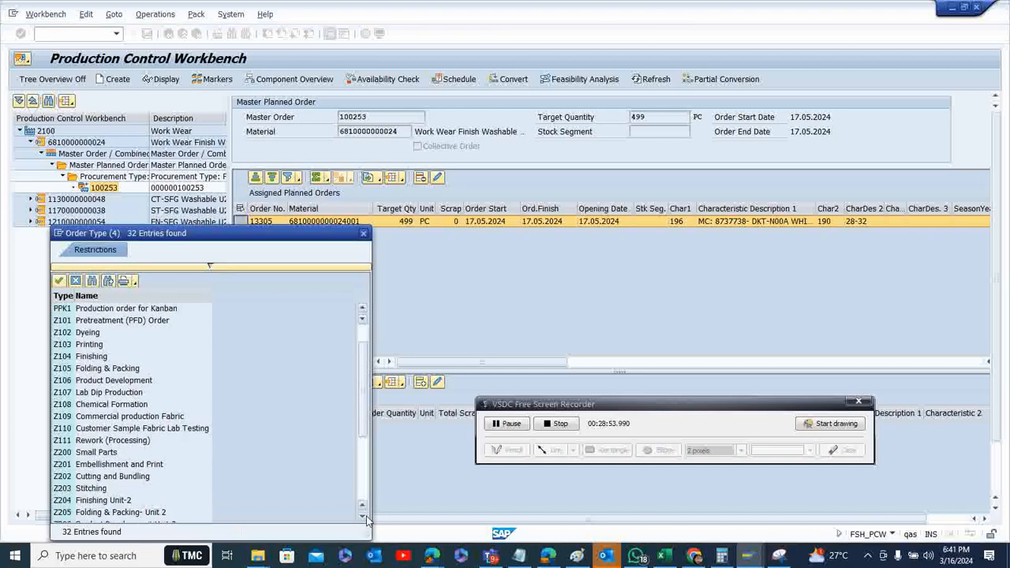
click(364, 517)
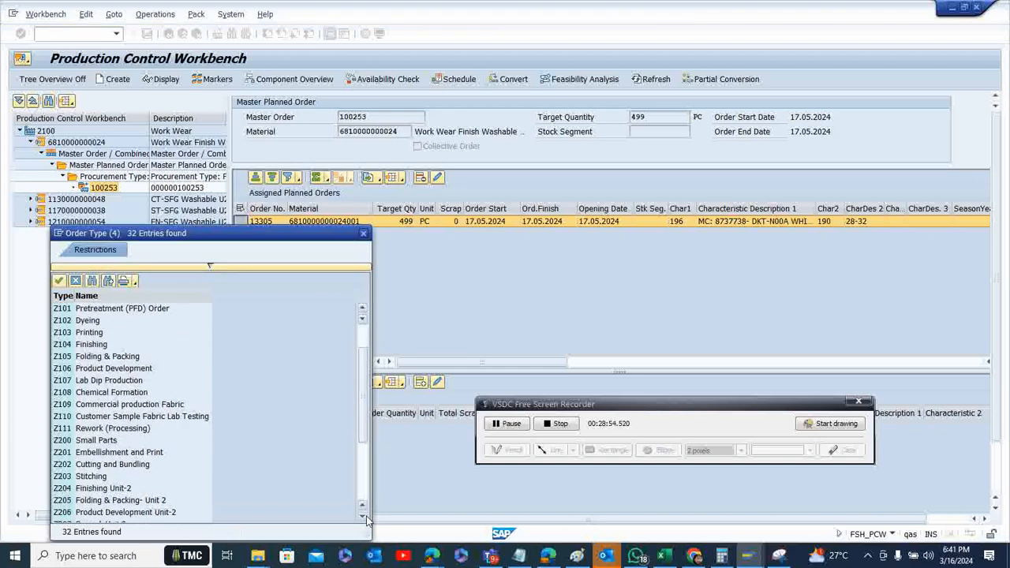
click(118, 503)
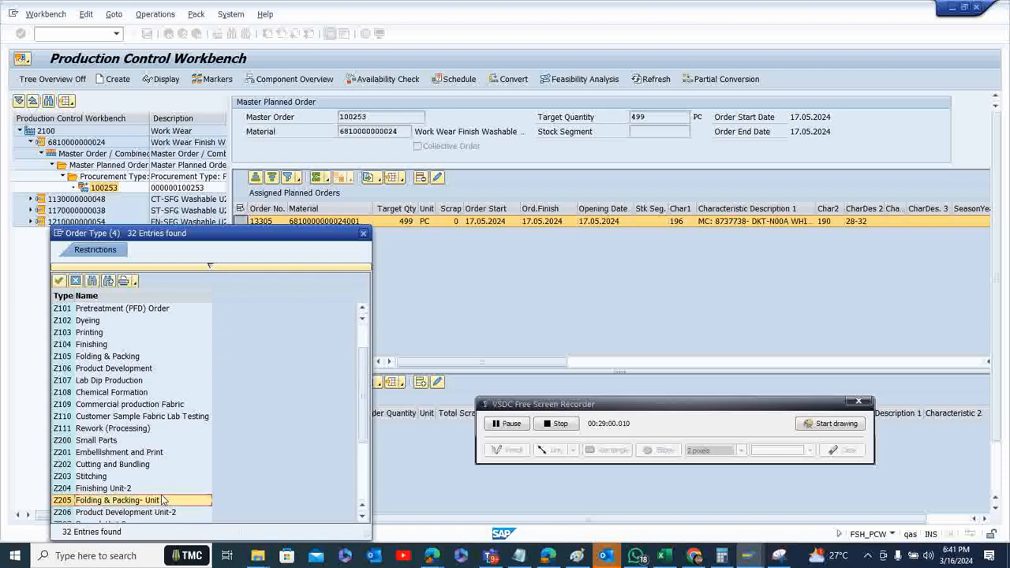
double_click(362, 517)
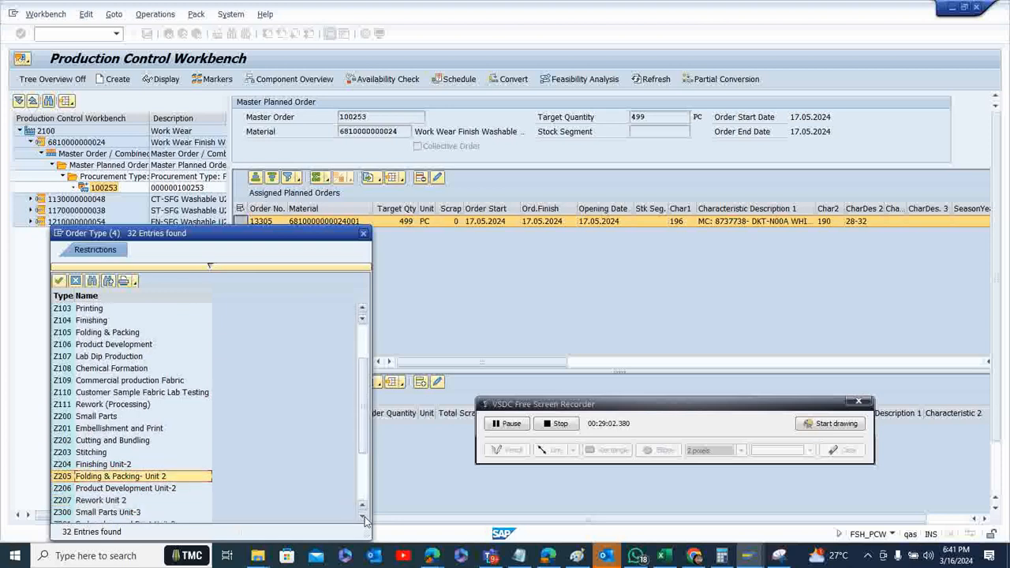
double_click(158, 477)
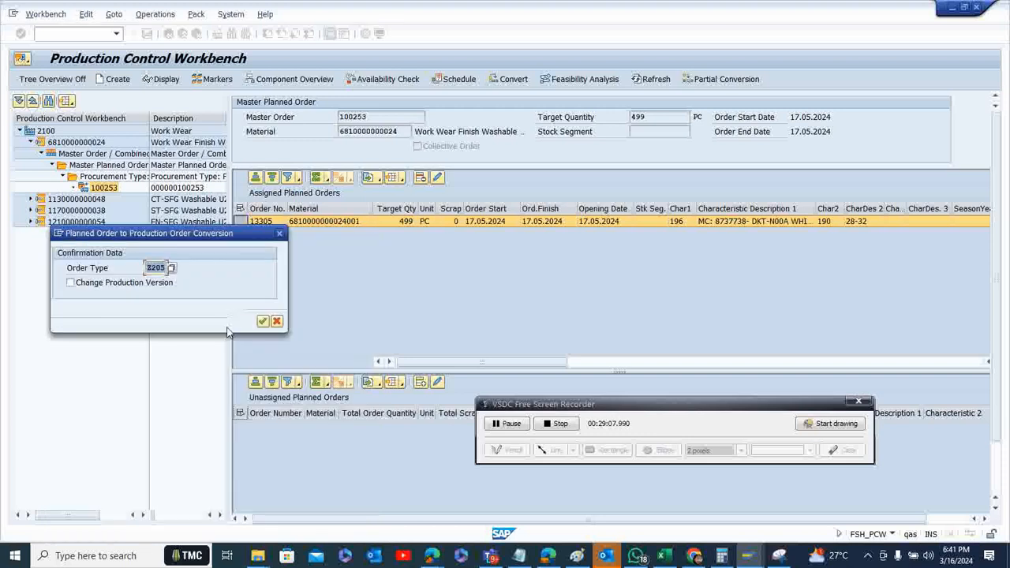
click(263, 323)
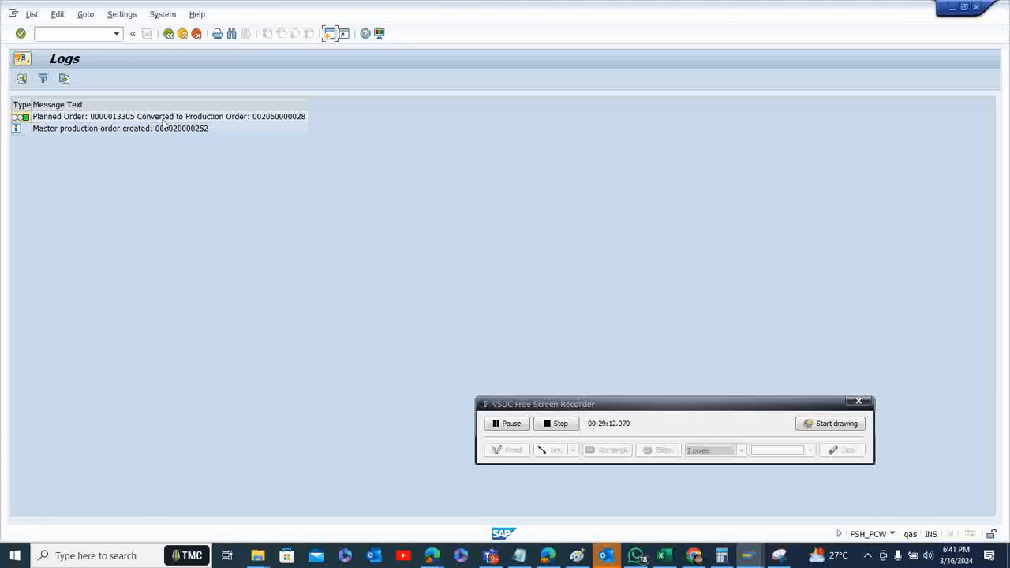
click(168, 35)
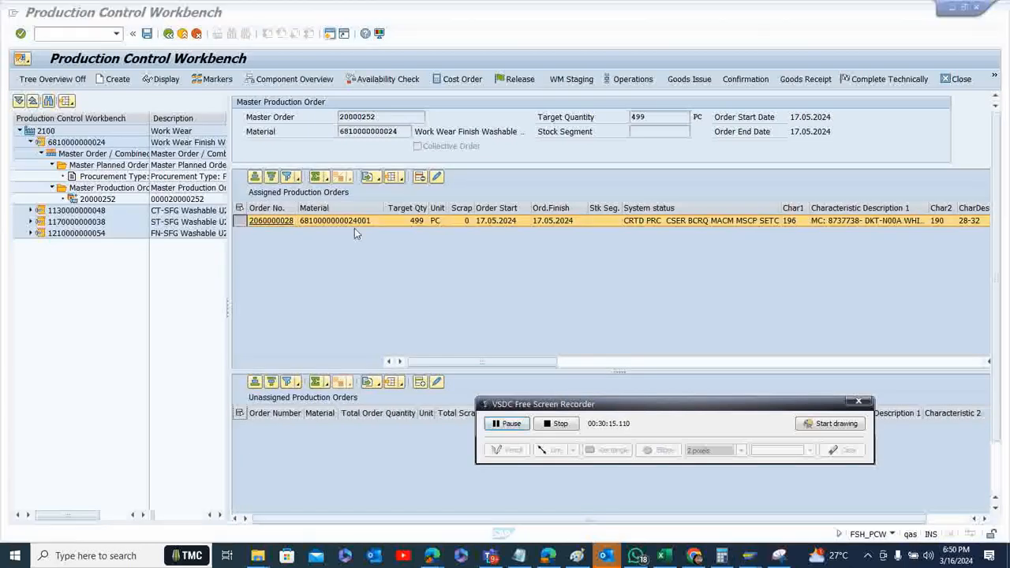
Release the new master production order with the processing mode Execute changes to data
click(510, 83)
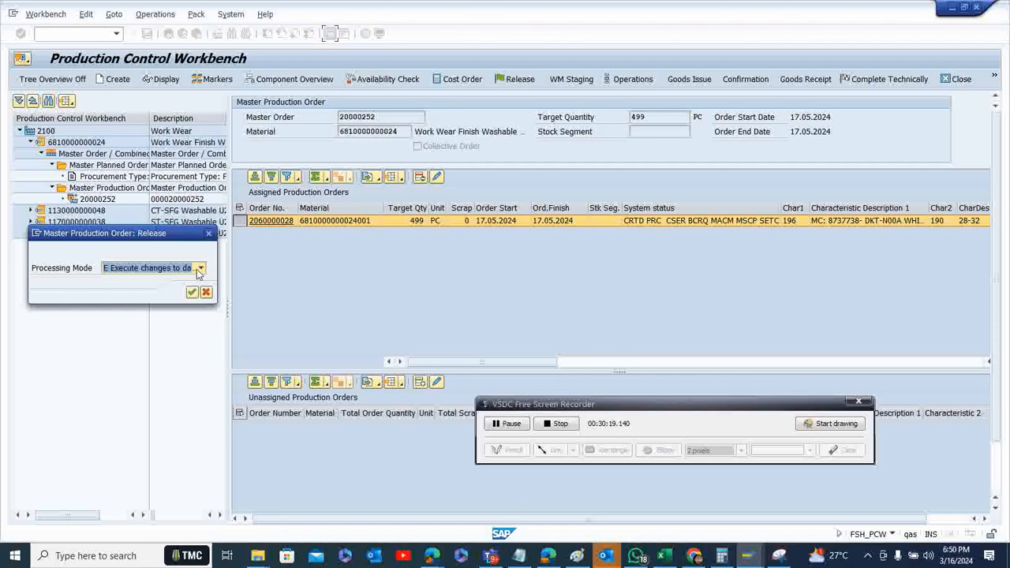
click(200, 269)
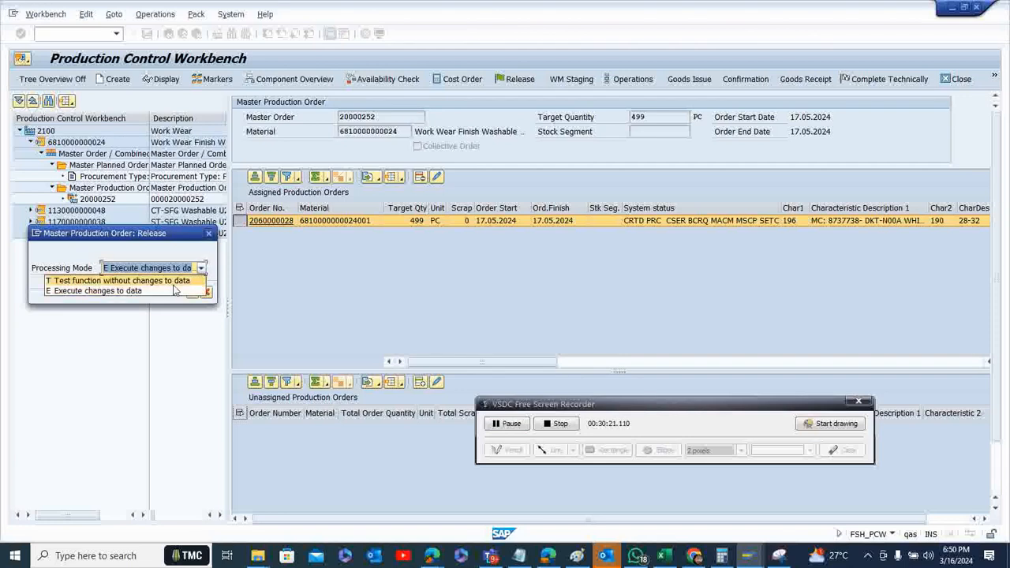
click(175, 291)
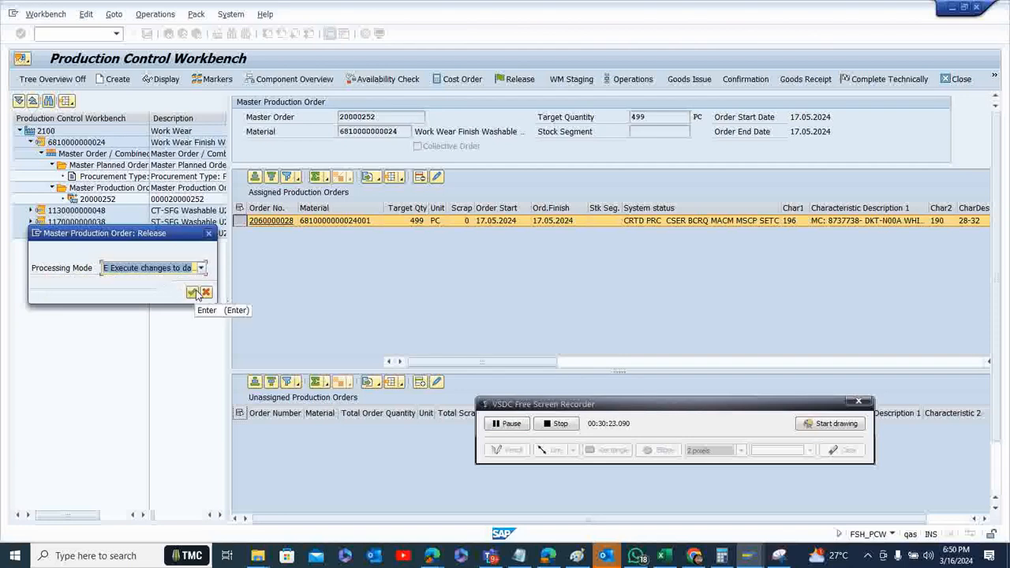
click(195, 293)
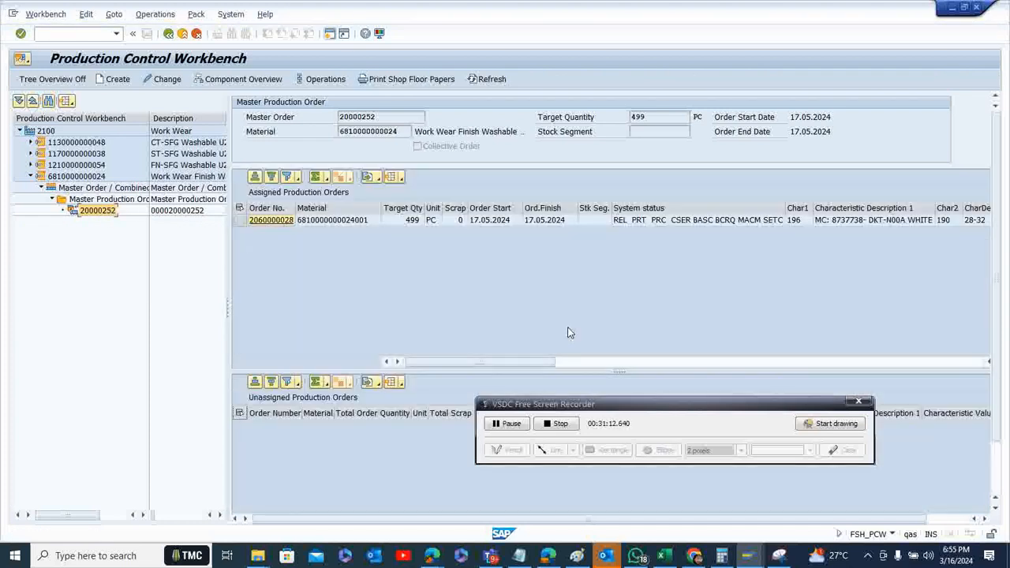
click(550, 405)
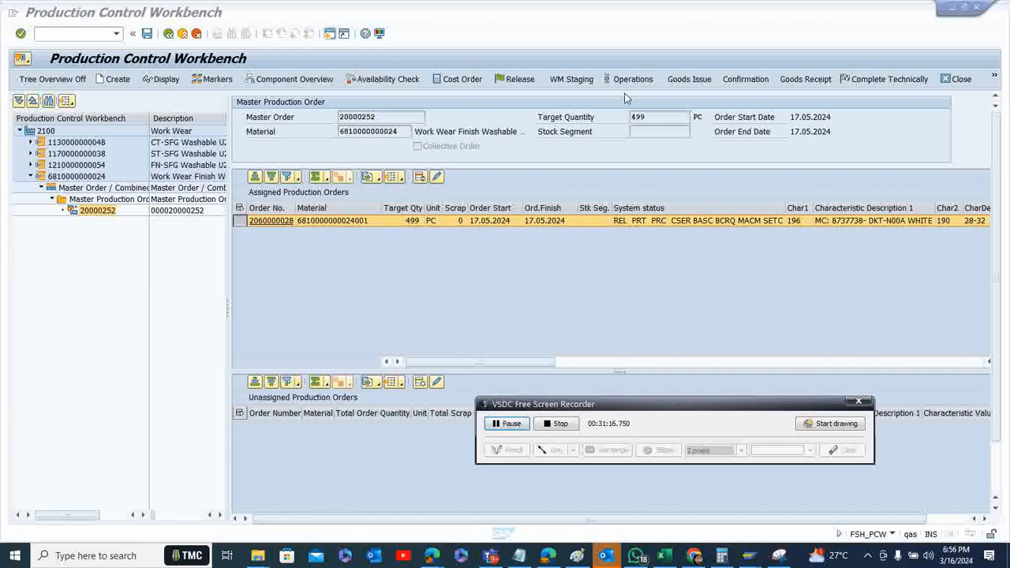
Start the goods issue for the master production order and open the detailed picking list for all its components
click(686, 79)
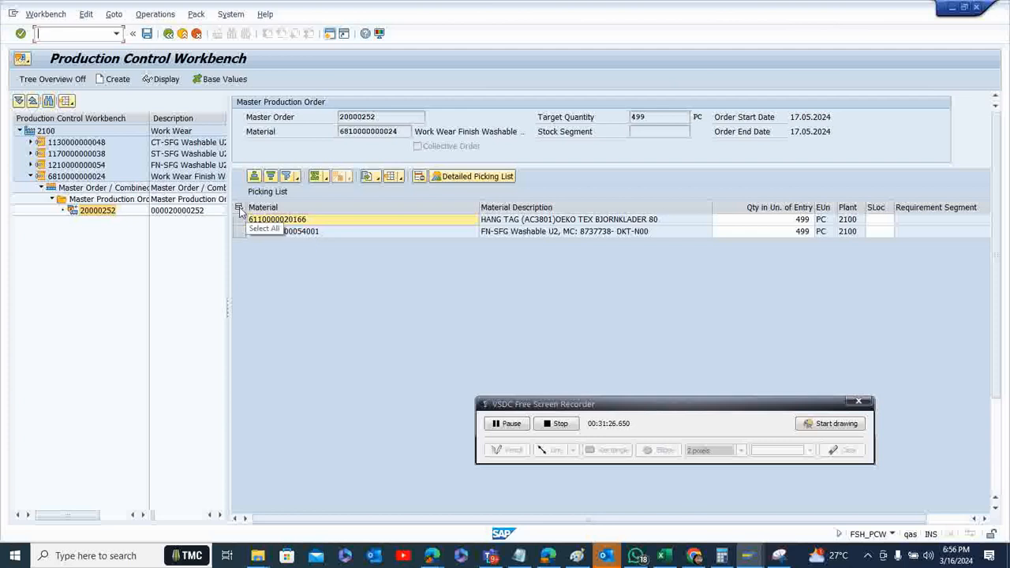
click(239, 208)
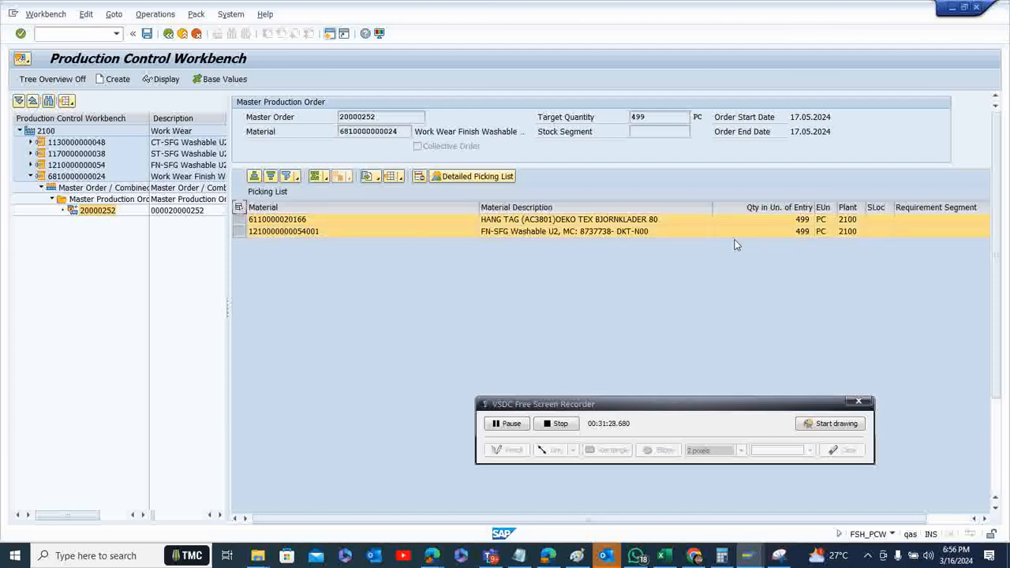
click(476, 176)
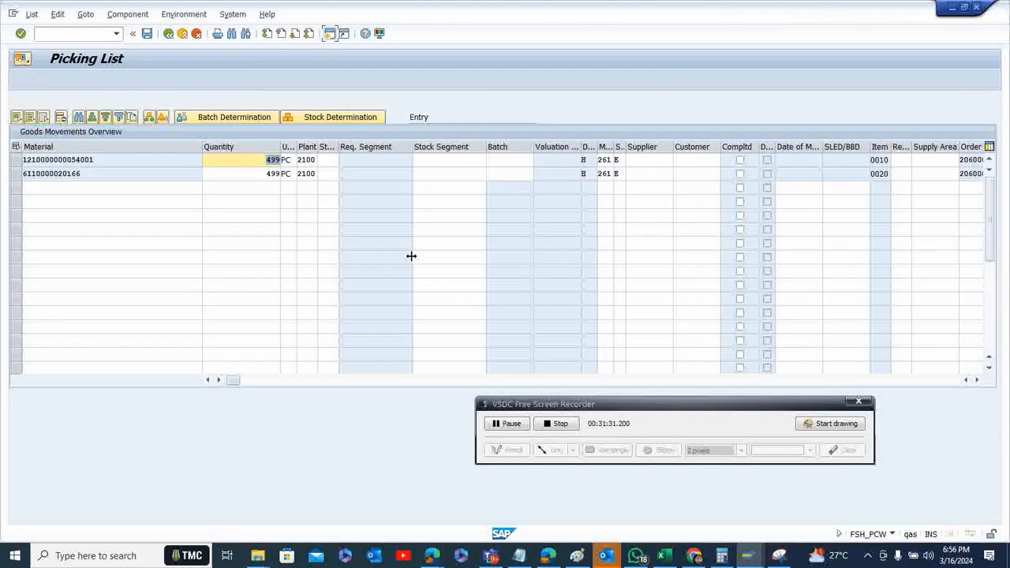
click(16, 162)
click(198, 121)
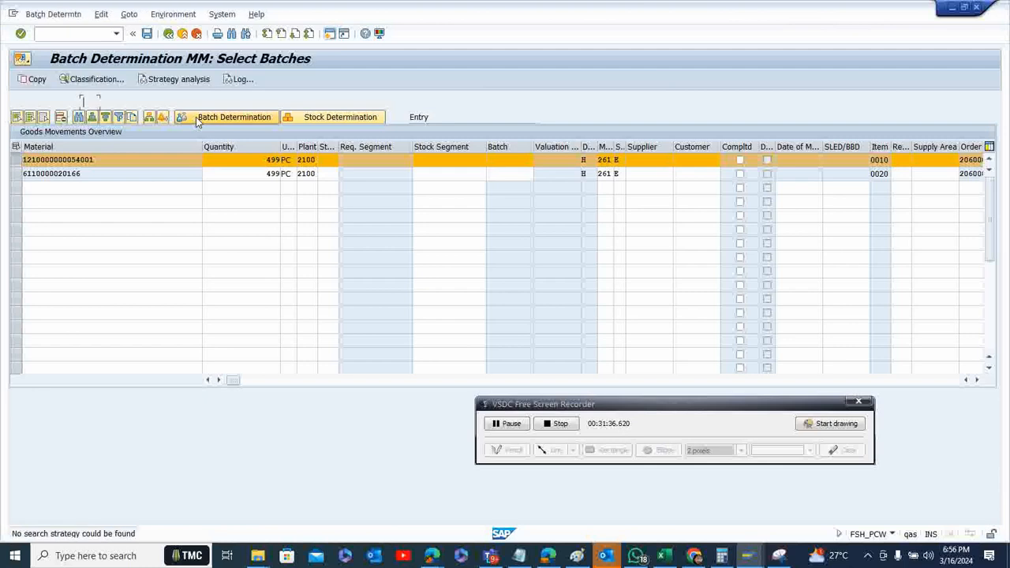
click(57, 17)
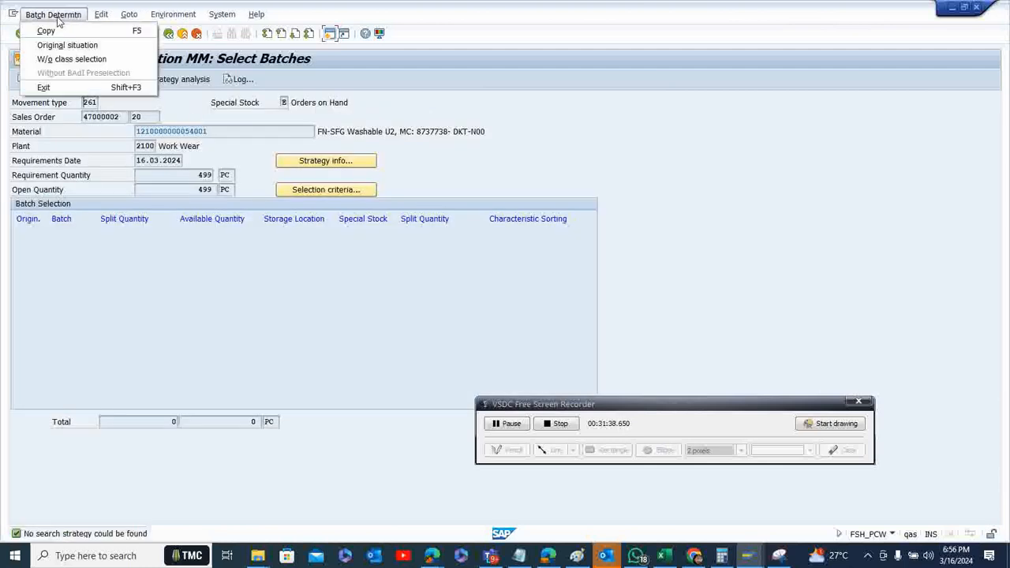
click(69, 59)
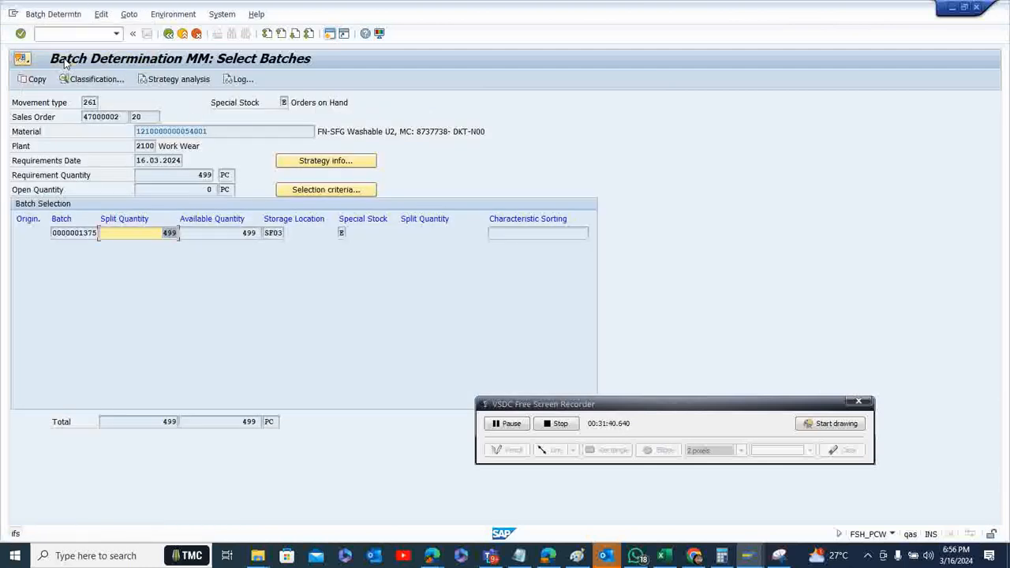
click(33, 78)
click(33, 79)
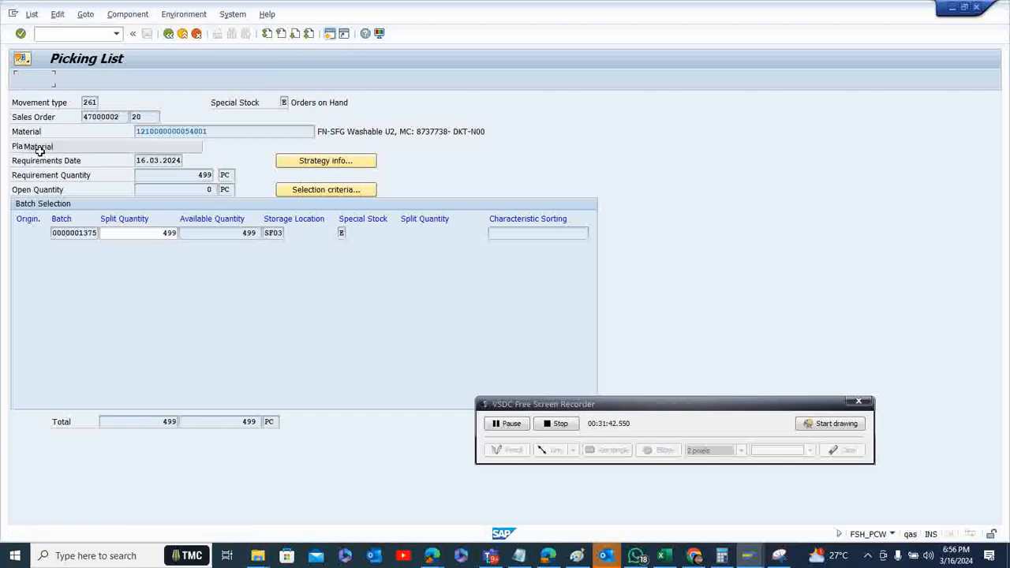
click(16, 174)
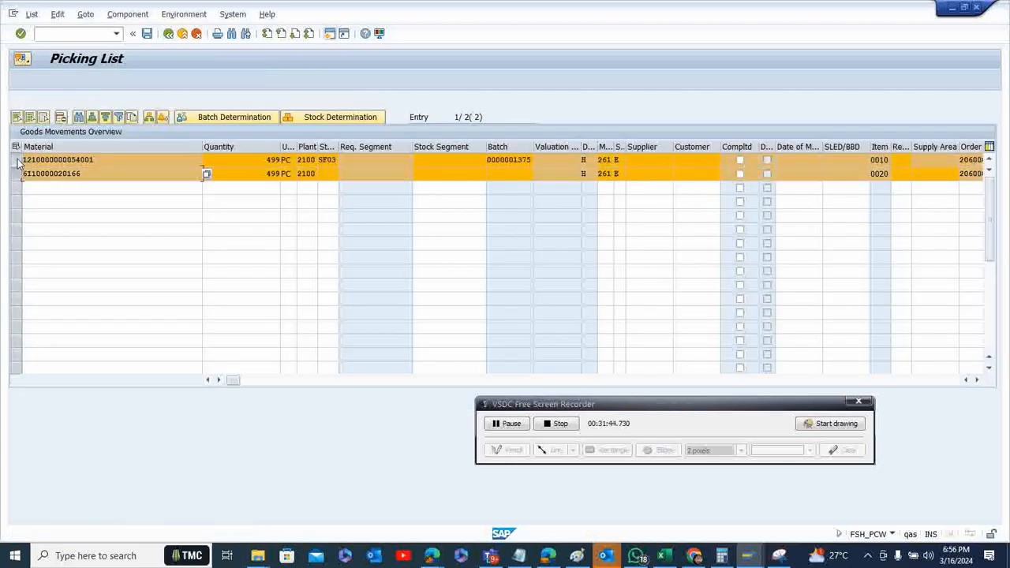
click(17, 160)
click(232, 118)
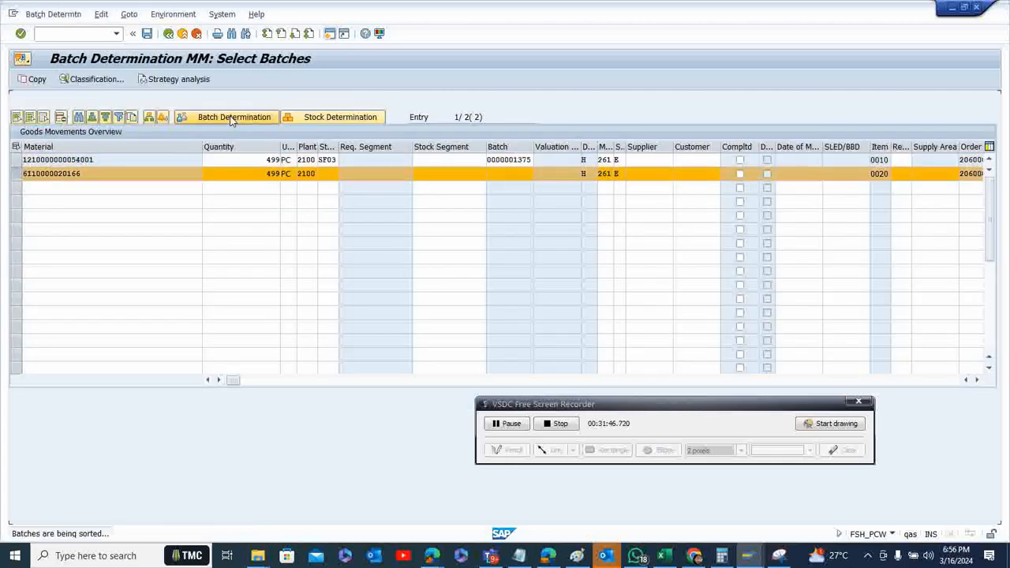
click(47, 15)
click(63, 62)
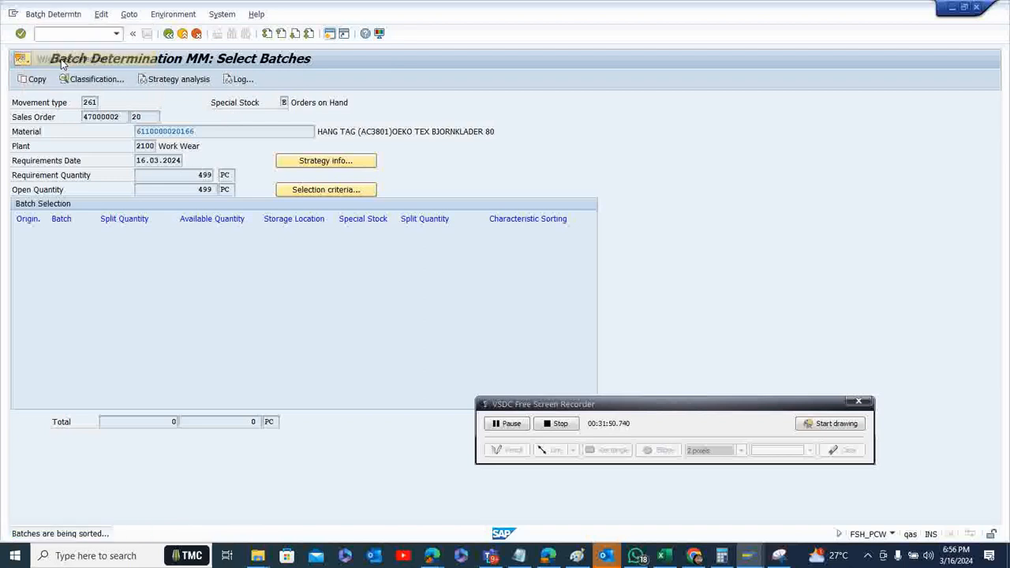
click(33, 79)
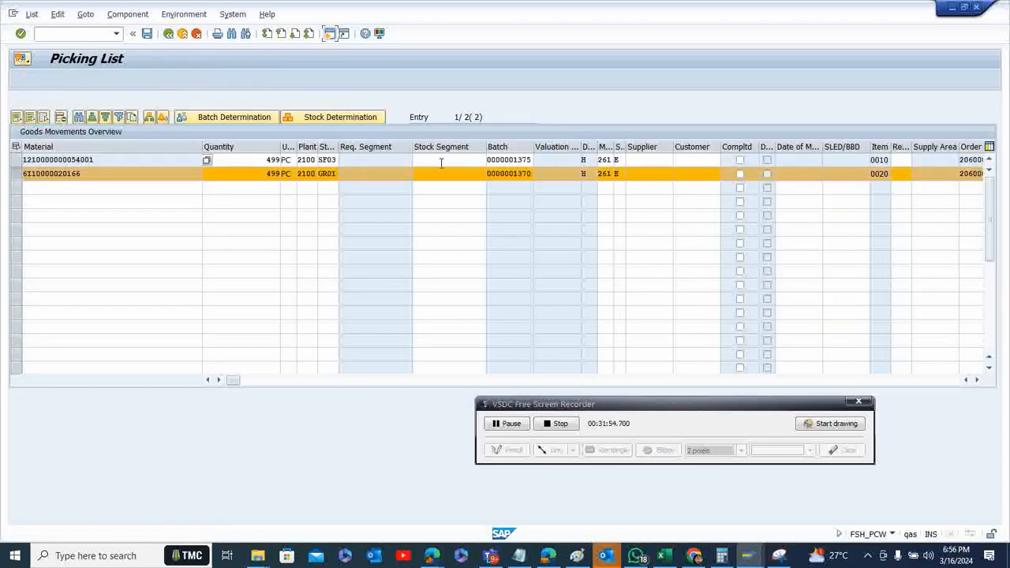
Post the goods issue of both picking list components, then view and close the posting message details
click(147, 34)
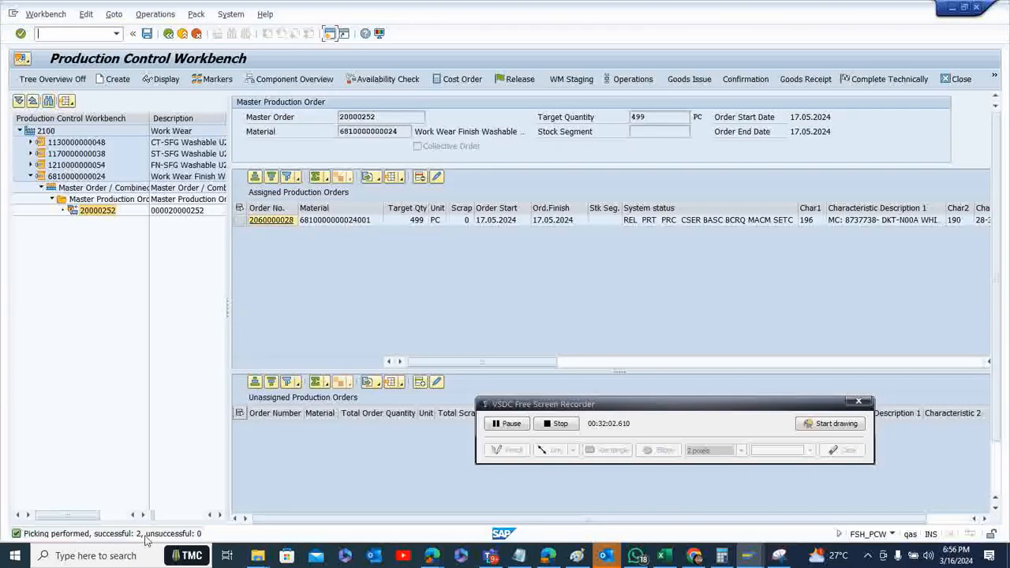
double_click(147, 533)
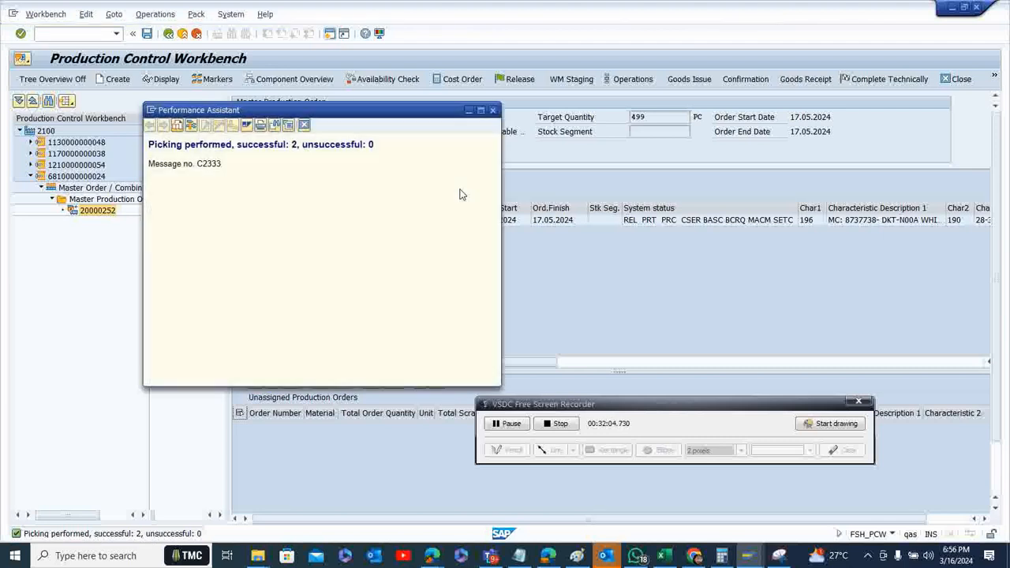
click(303, 125)
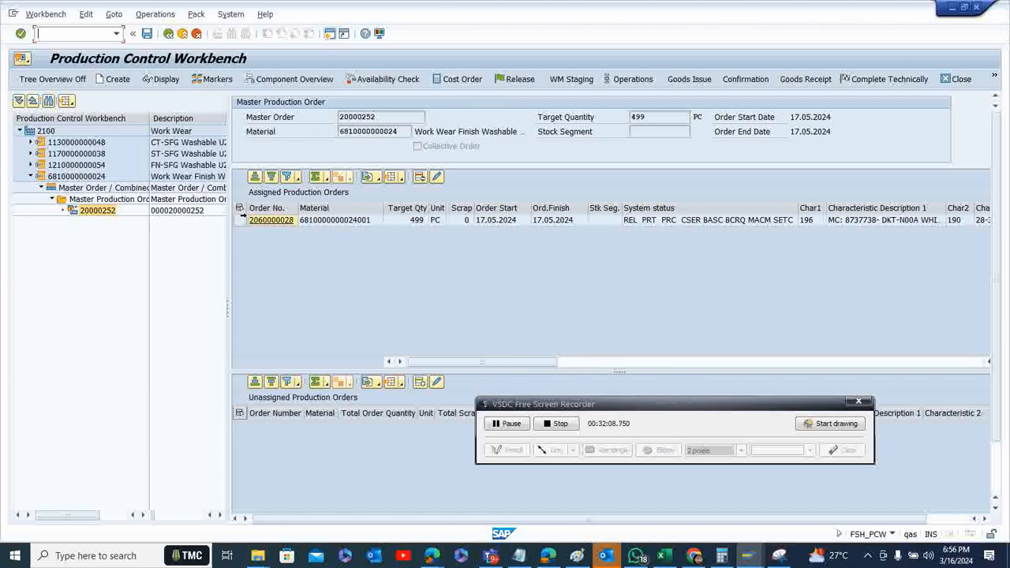
Confirm operation 0010 PACKAREA of the production order as a final confirmation and save it
click(240, 219)
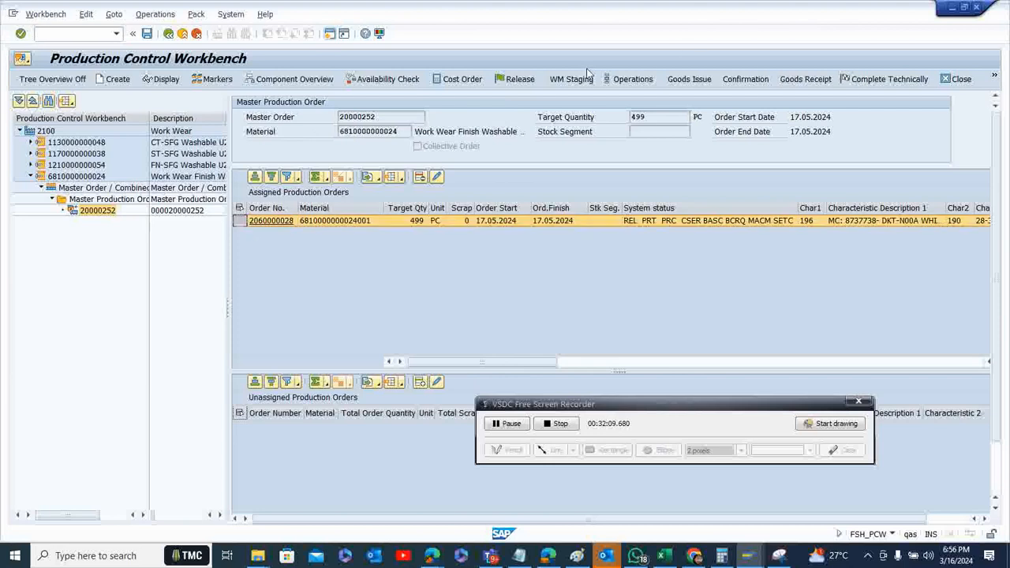
click(746, 81)
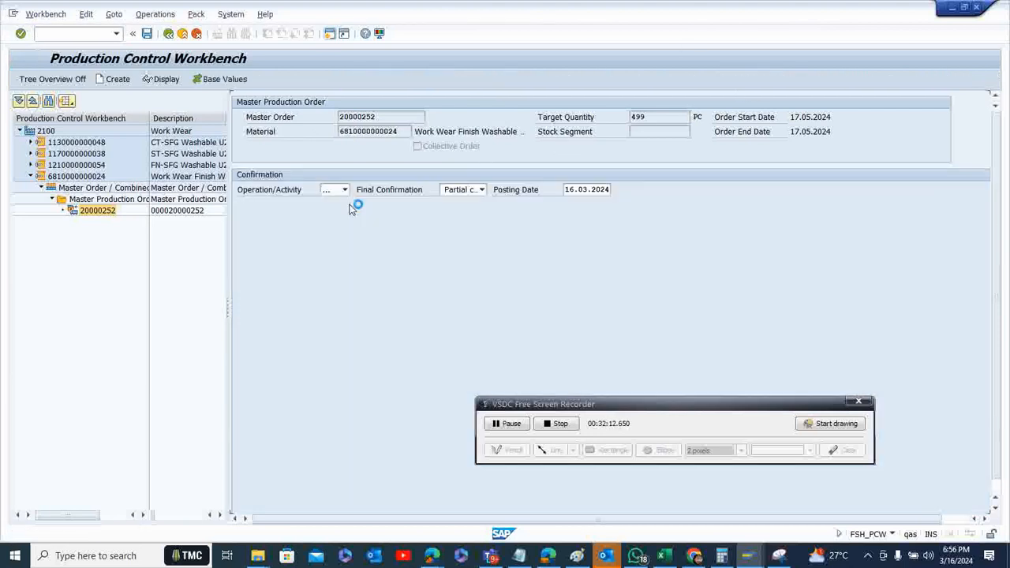
click(345, 191)
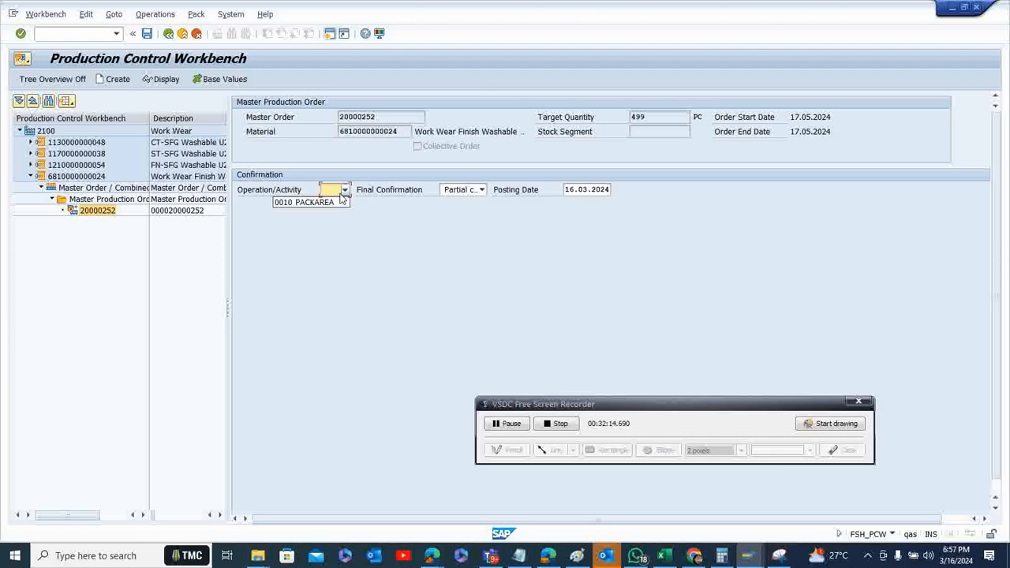
click(327, 201)
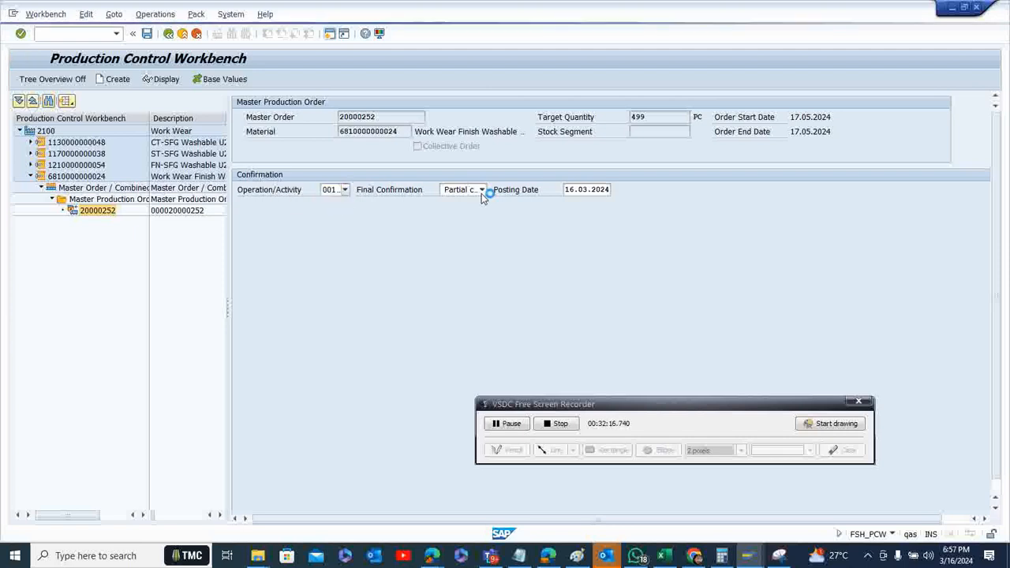
click(482, 191)
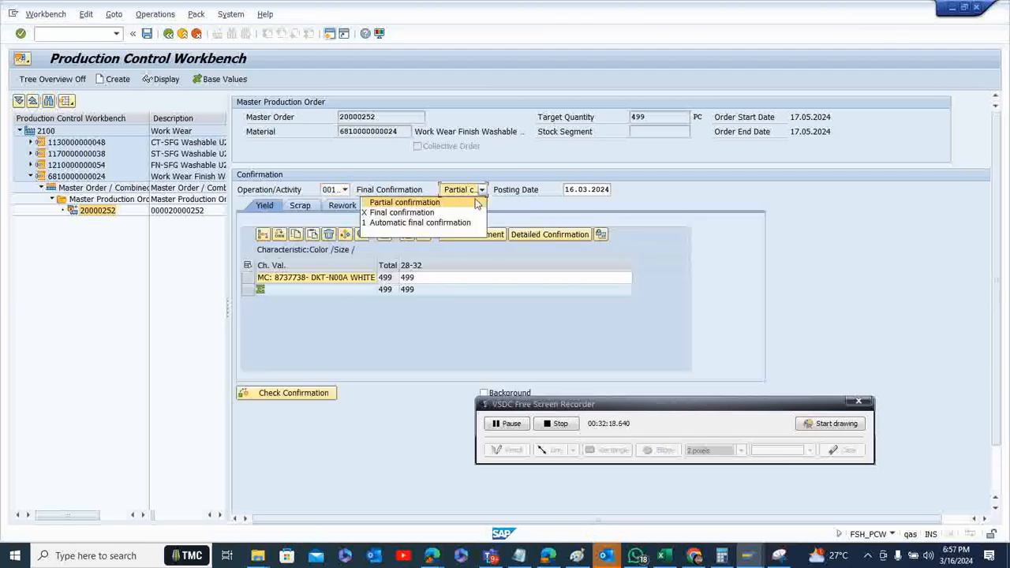
click(465, 211)
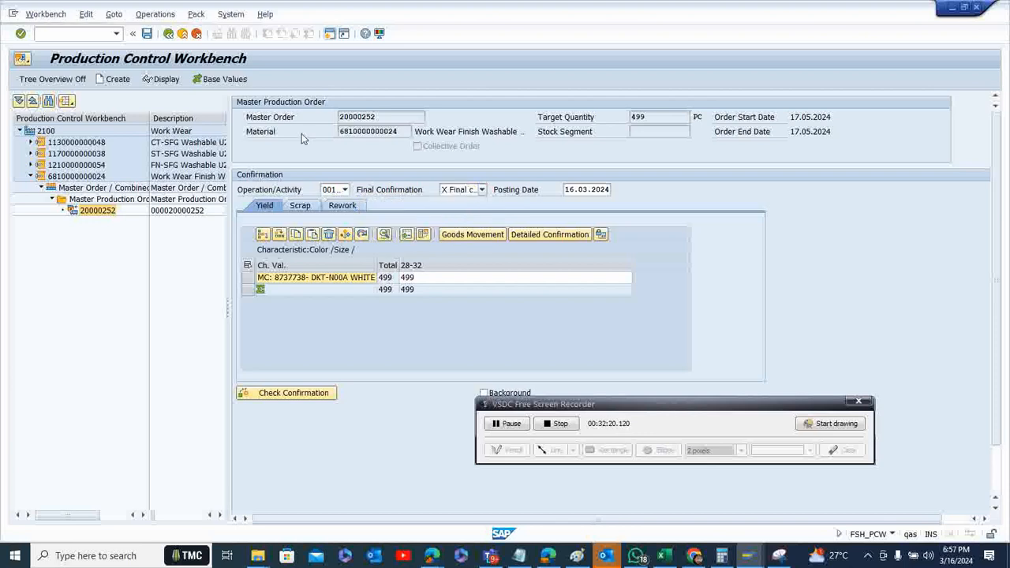
click(146, 35)
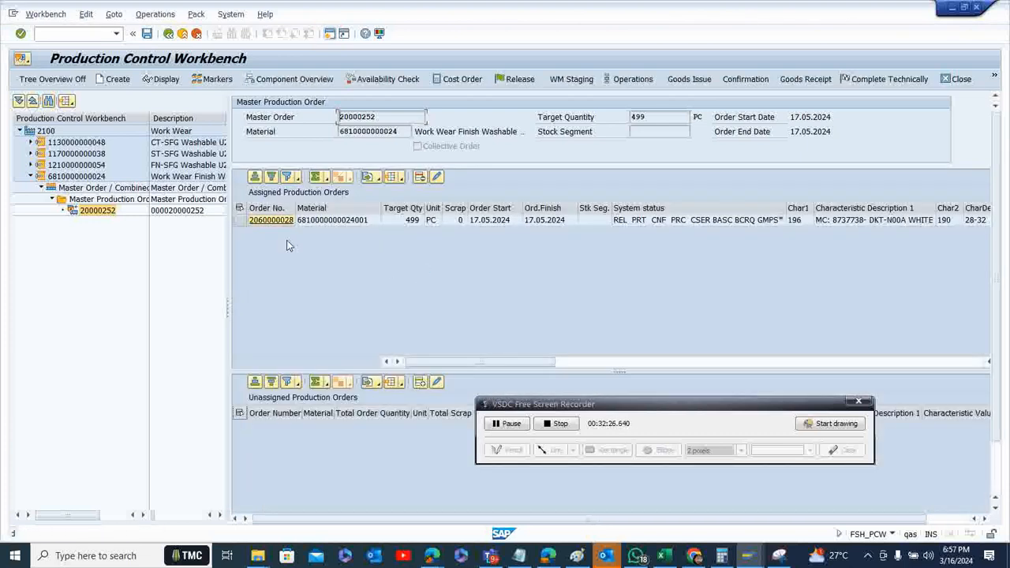
Start the goods receipt for the assigned Work Wear Finish Washable production order and set its storage location to SF03
click(241, 220)
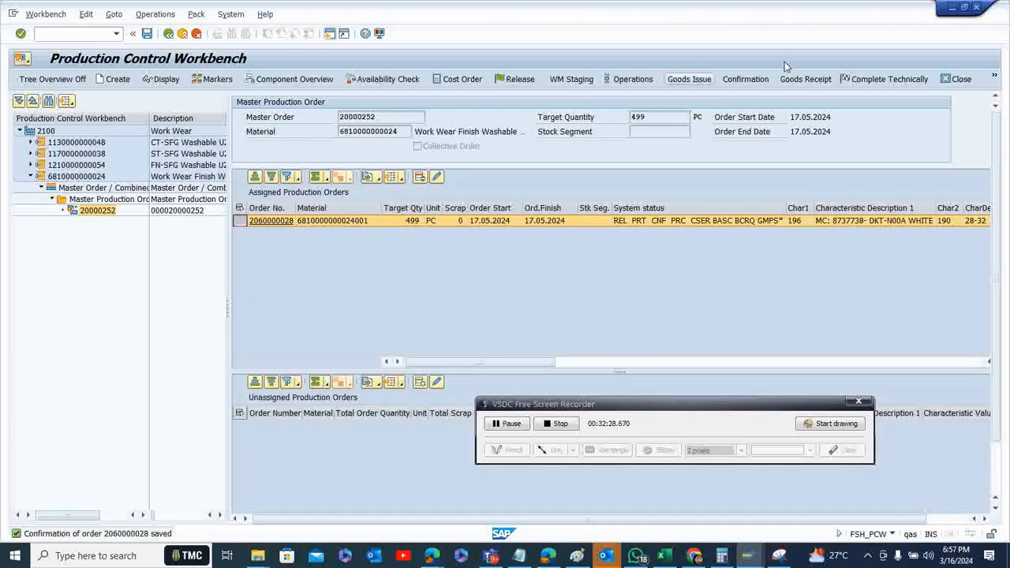
click(805, 79)
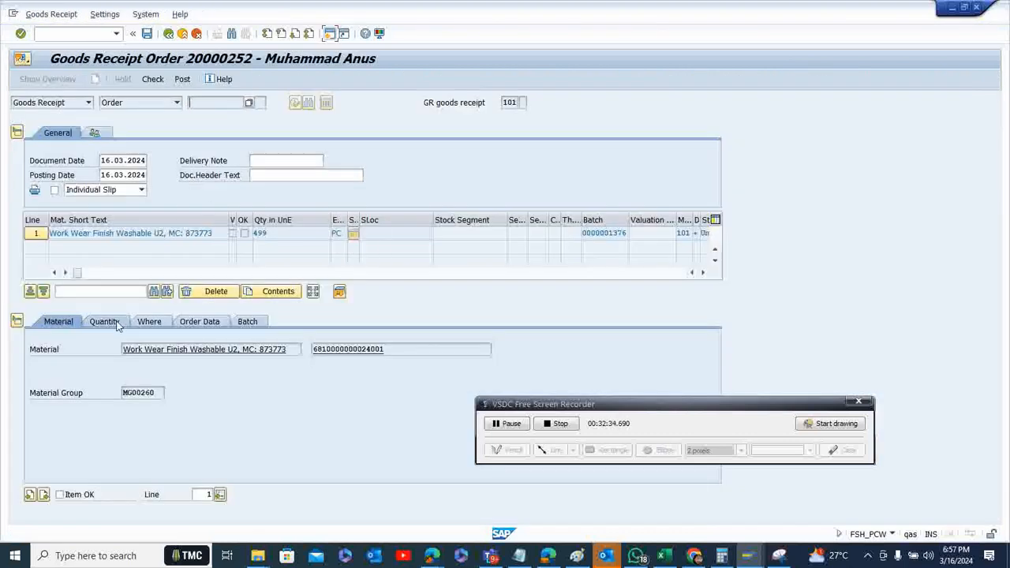
click(116, 326)
click(150, 324)
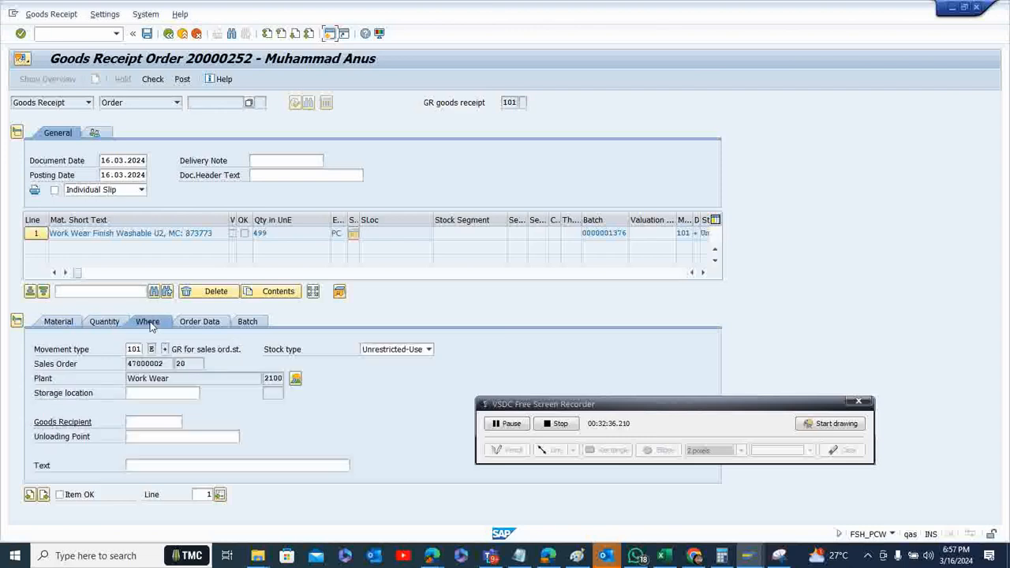
click(142, 393)
text(sf)
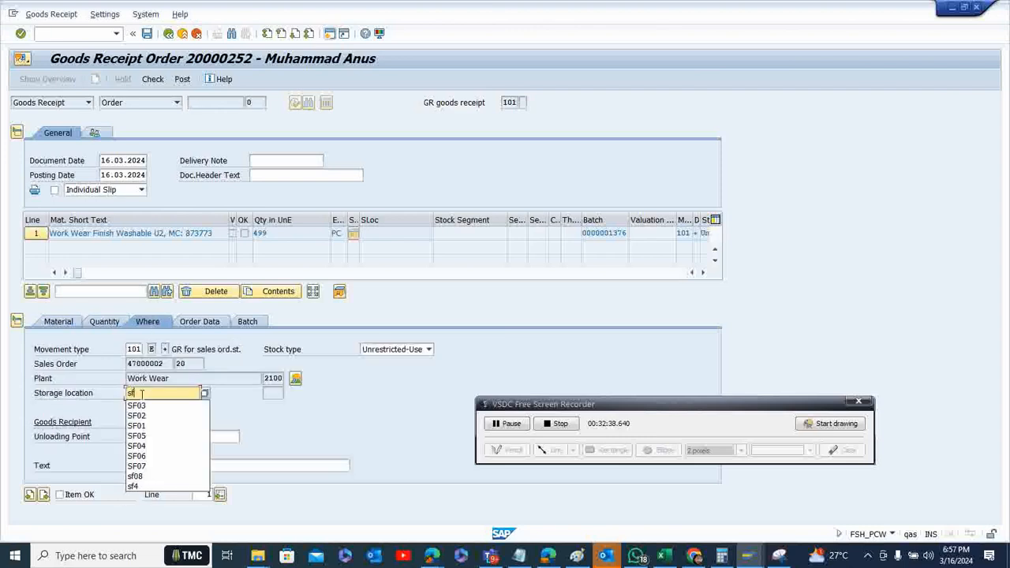
text(03)
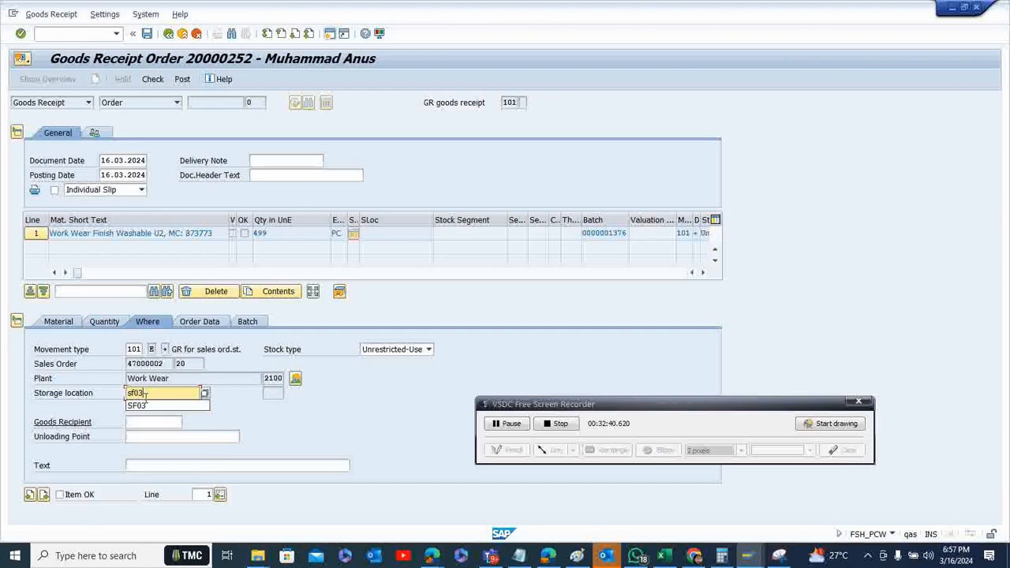
click(149, 407)
key(Return)
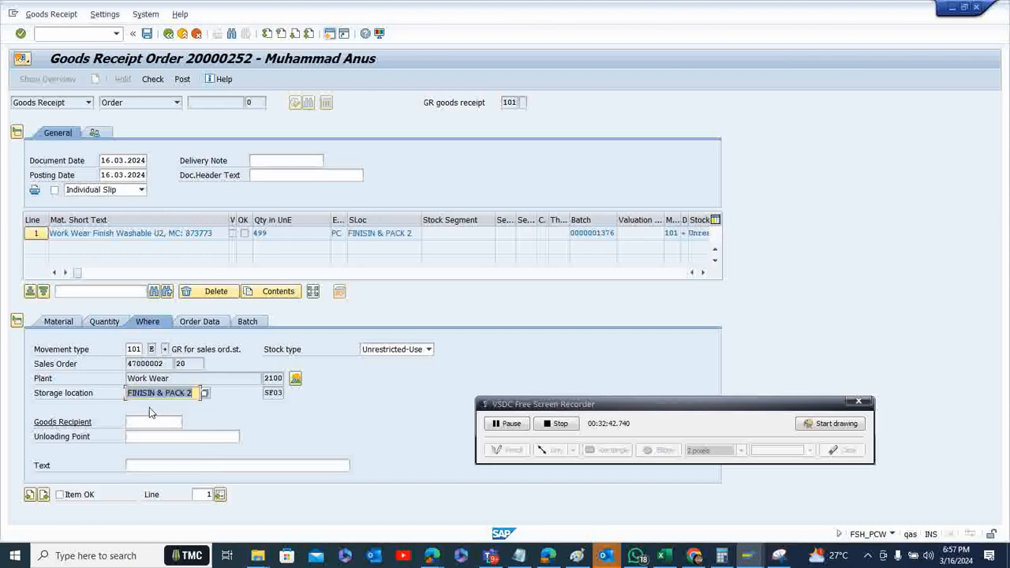
click(156, 422)
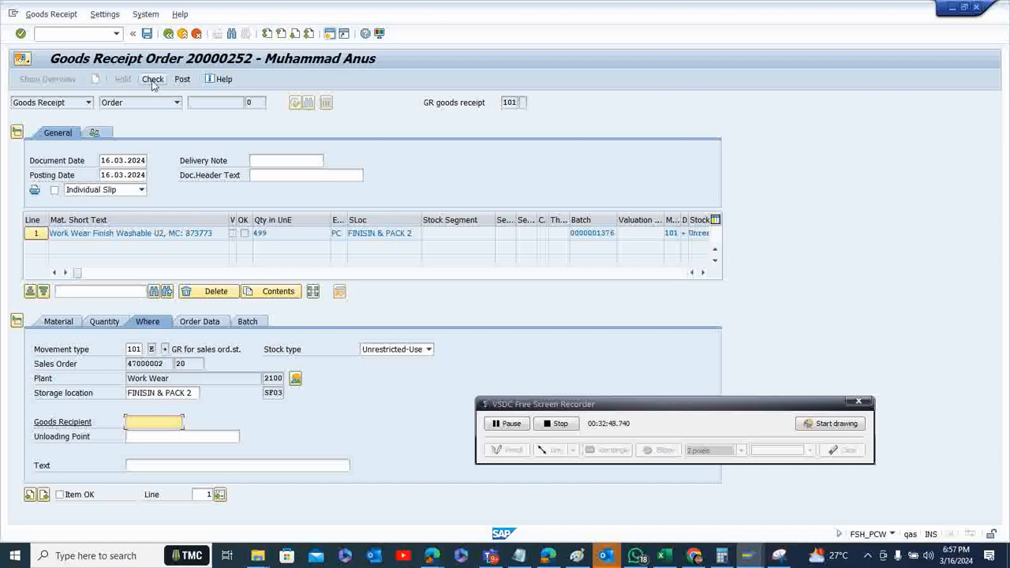
Mark the goods receipt item as OK, check it and post the receipt, returning to the production order overview
click(59, 493)
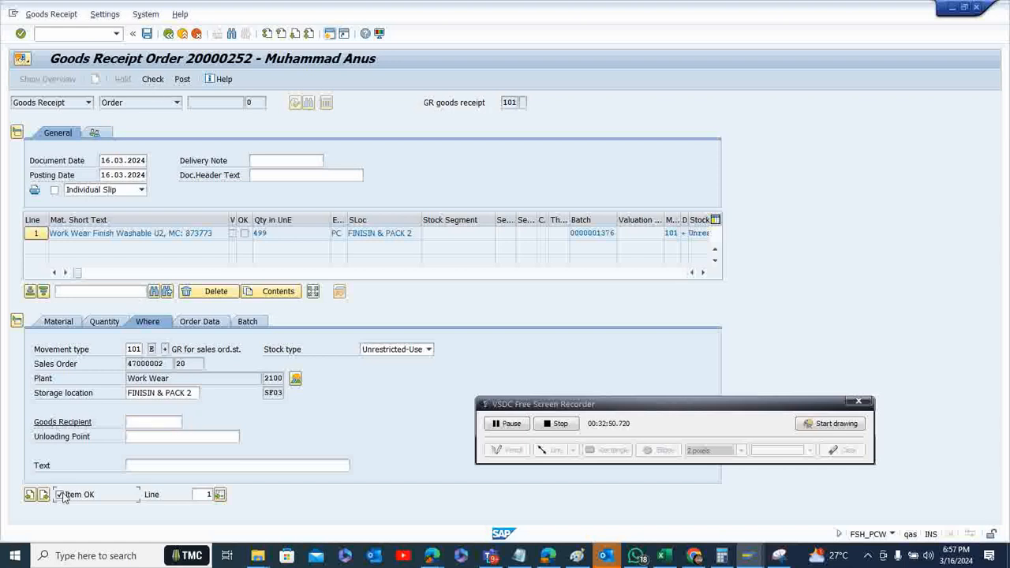
click(152, 79)
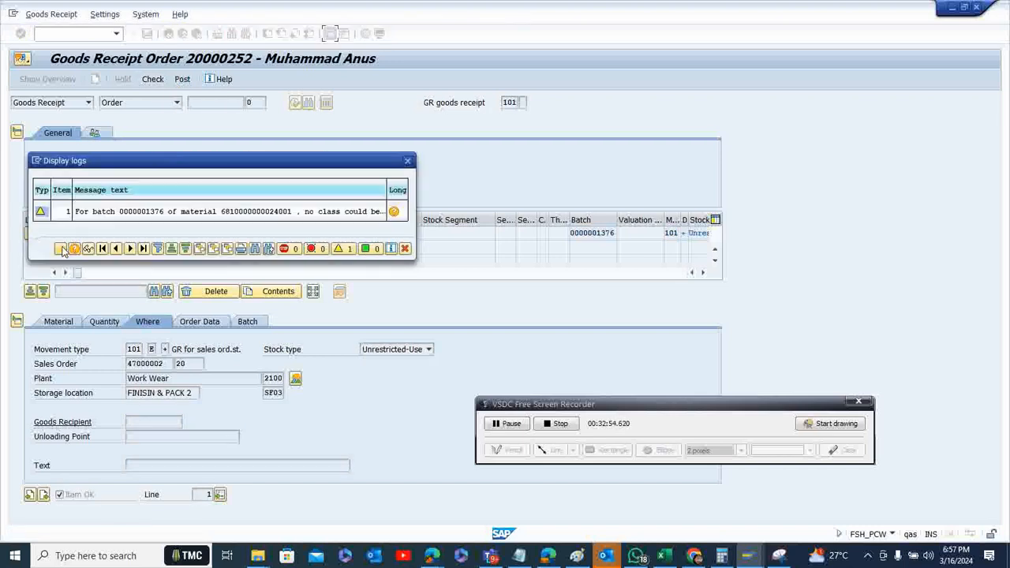
click(60, 249)
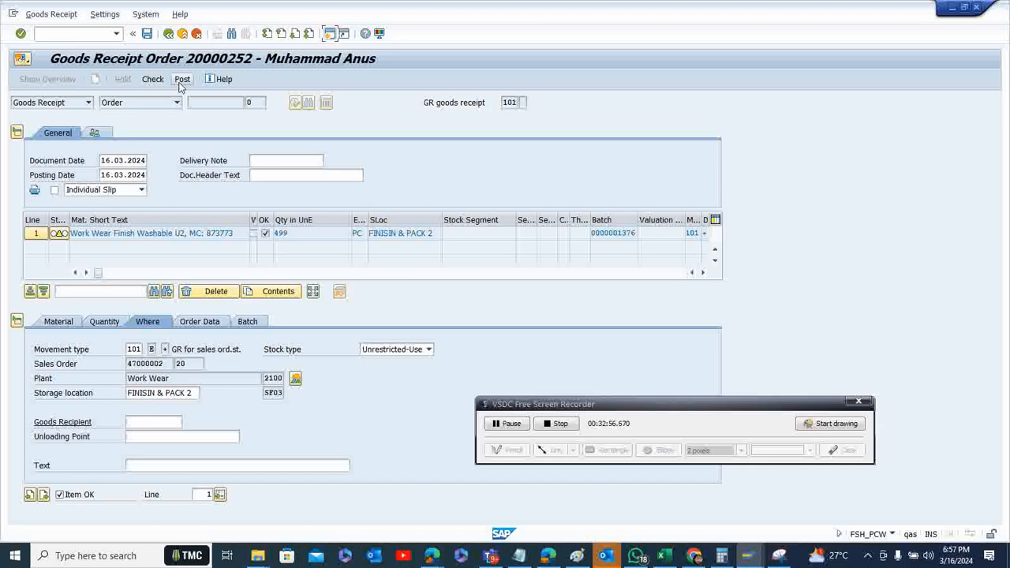
click(181, 83)
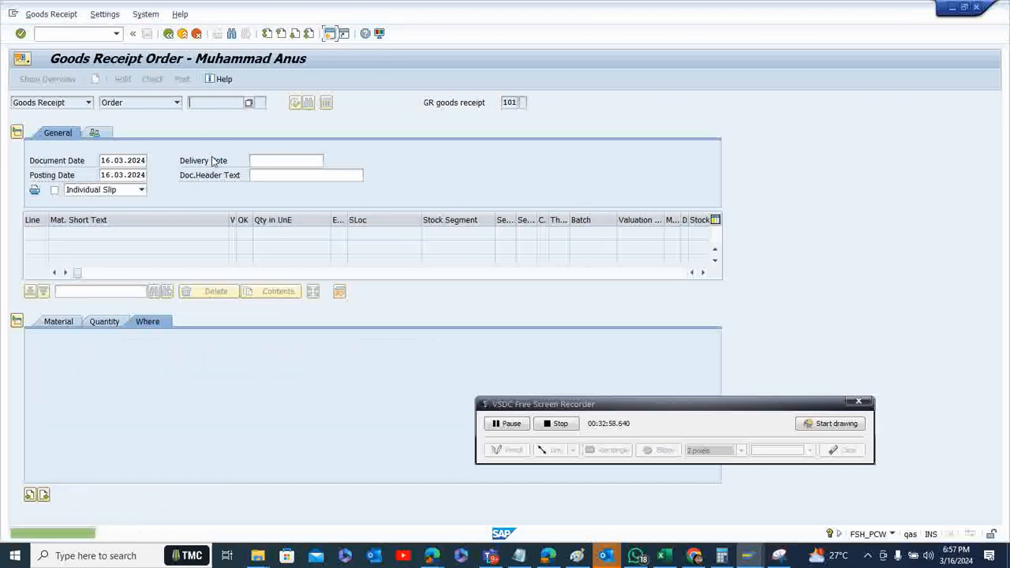
click(168, 34)
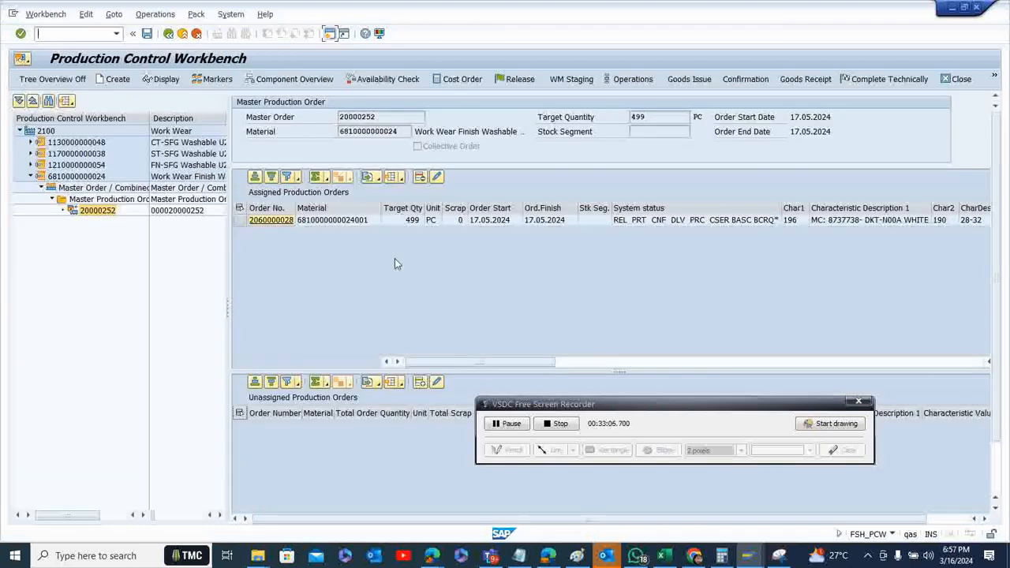
Leave the Production Control Workbench and open the MB52 warehouse stock report with its material selection cleared
click(168, 34)
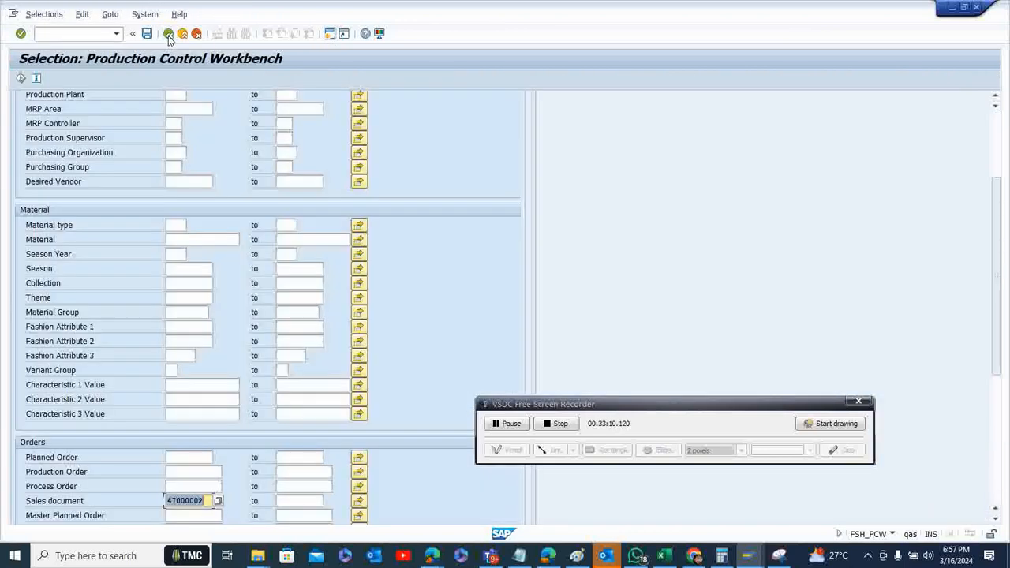
click(168, 34)
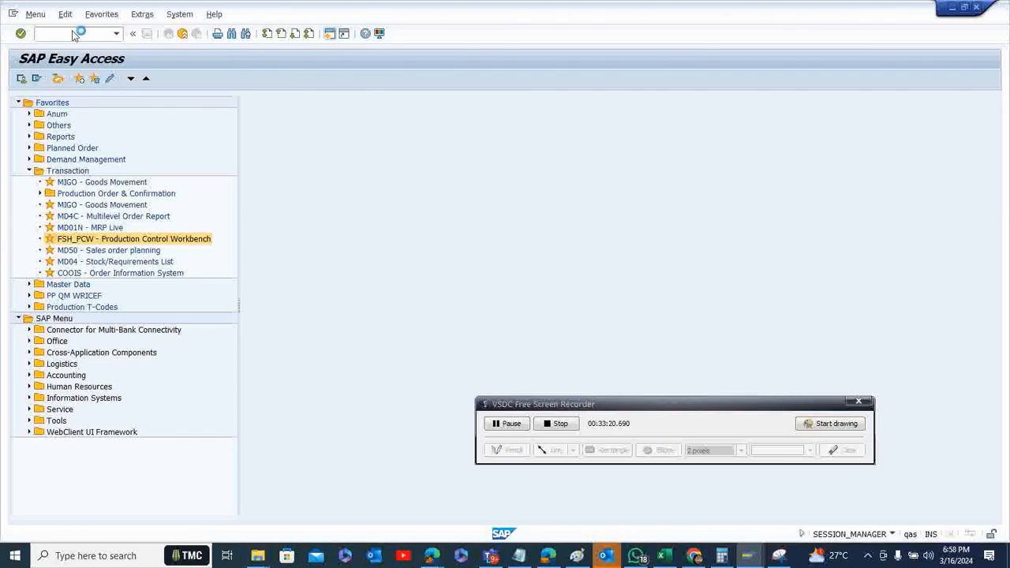
key(Return)
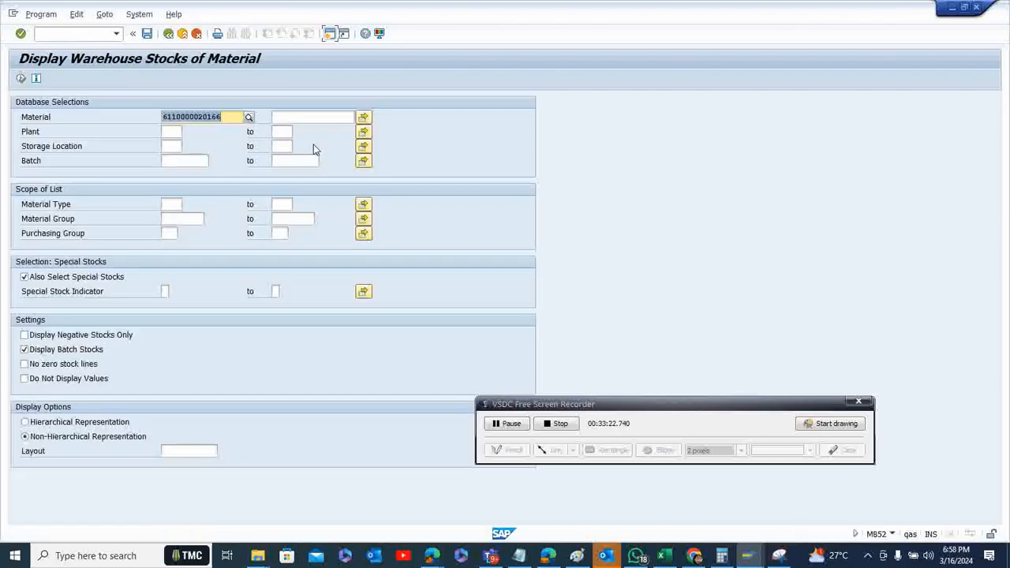
key(BackSpace)
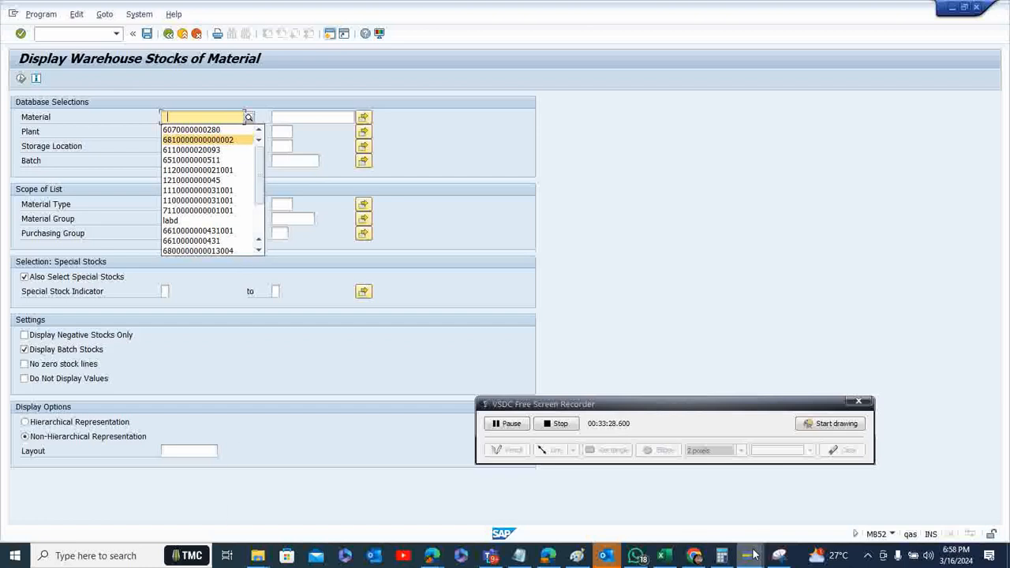
mouse_move(747, 556)
click(576, 501)
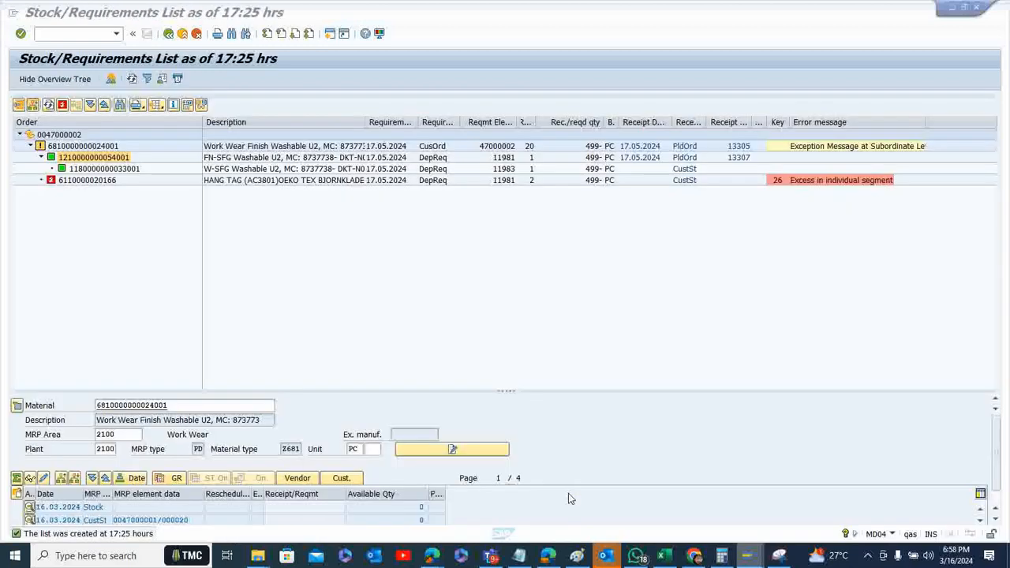
click(568, 493)
click(95, 147)
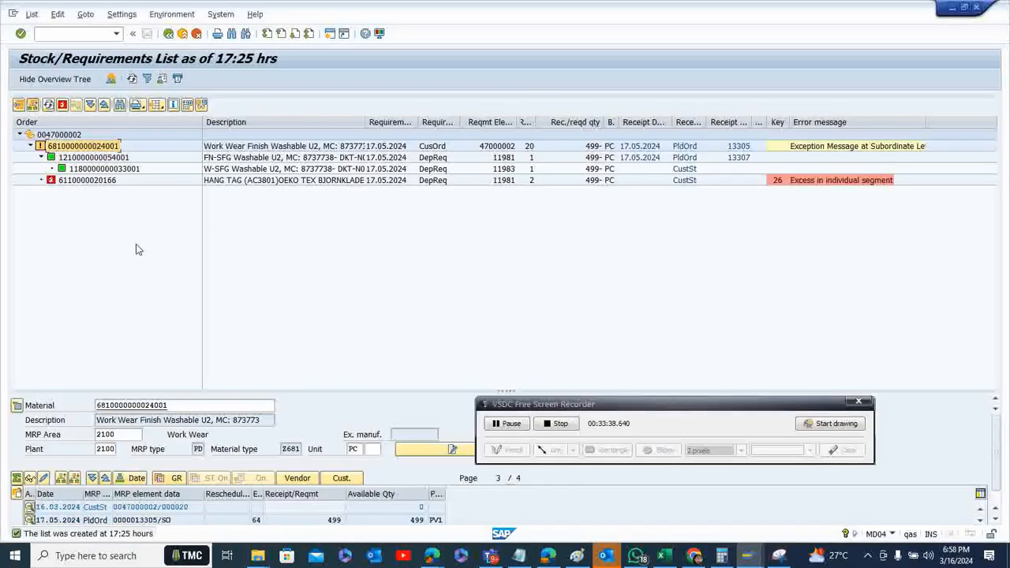
drag(206, 405, 76, 407)
key(ctrl+c)
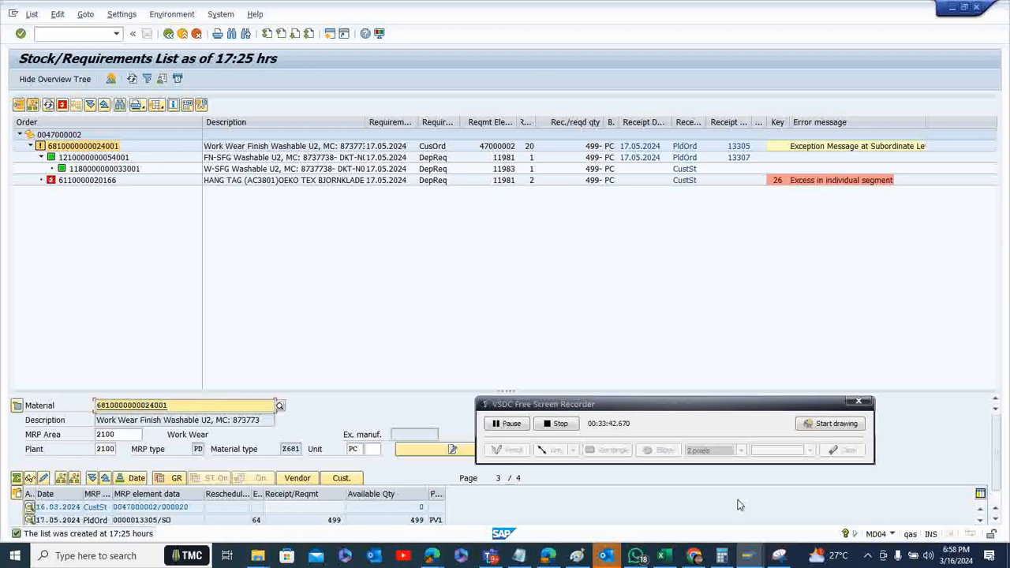
mouse_move(761, 558)
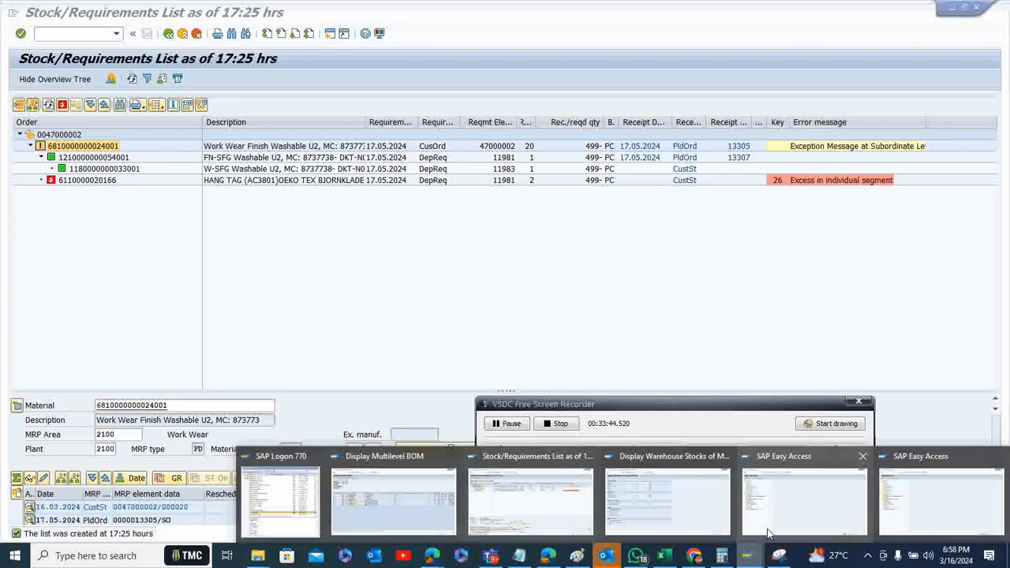
click(683, 505)
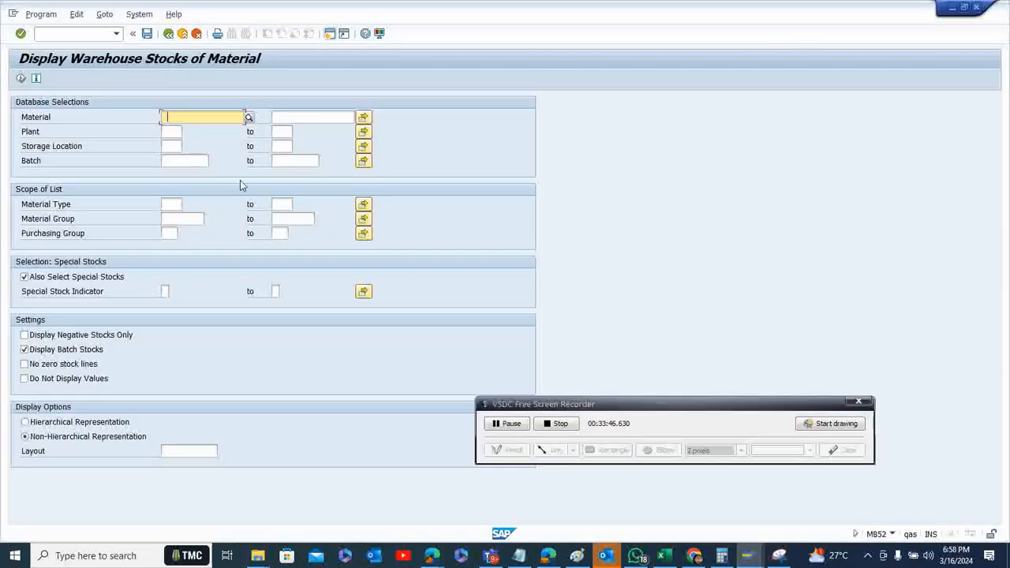
key(BackSpace)
key(ctrl+v)
click(307, 117)
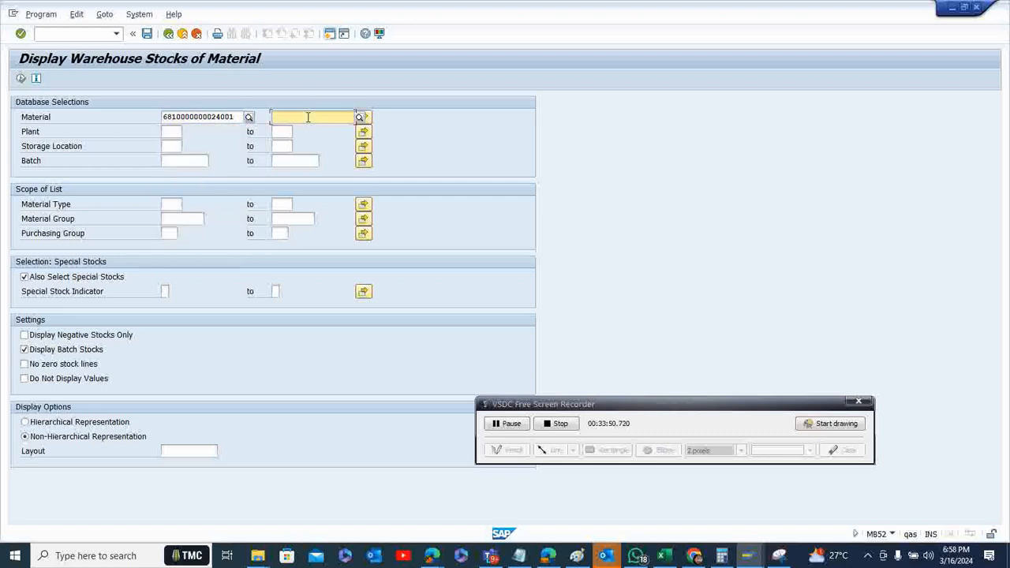
click(178, 133)
text(2100)
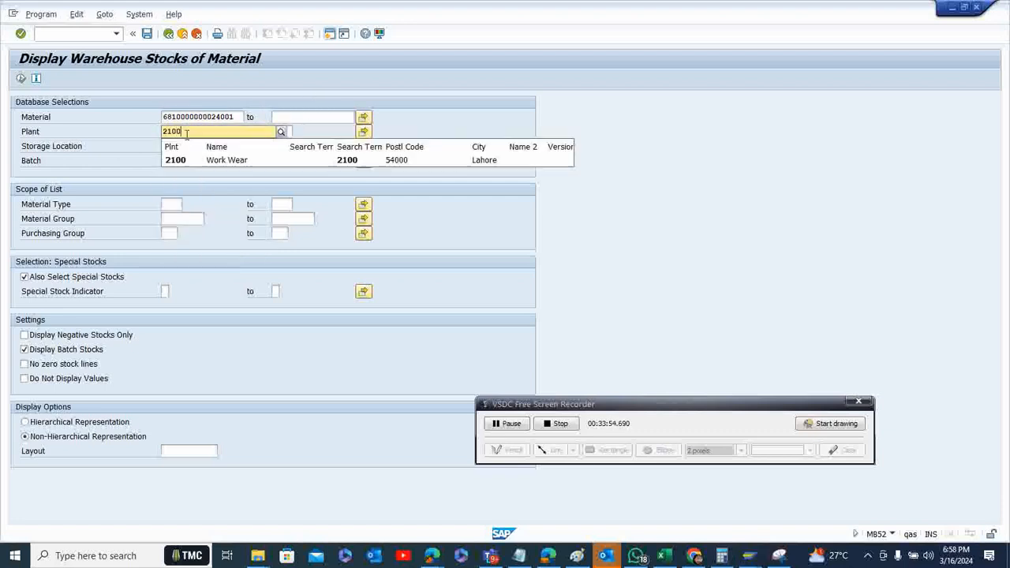
click(187, 161)
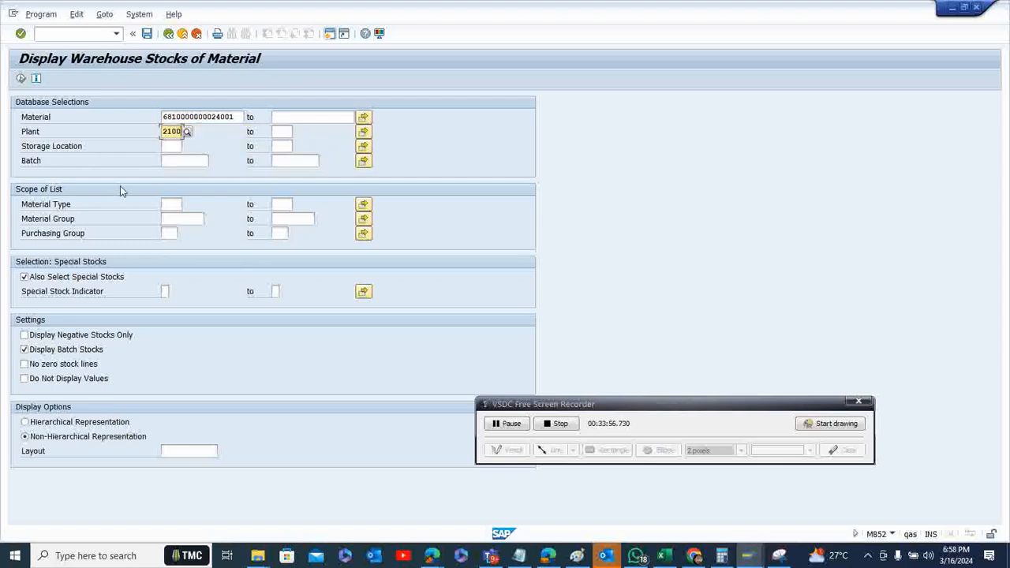
click(20, 80)
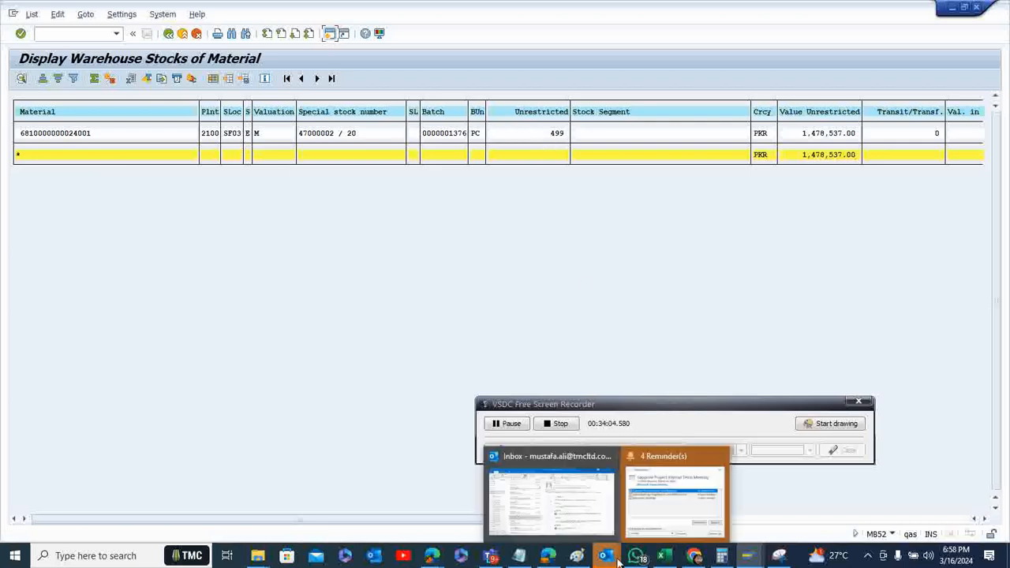
Regenerate the sales order's multilevel stock/requirements list and examine the finished material's requirement quantity
mouse_move(749, 560)
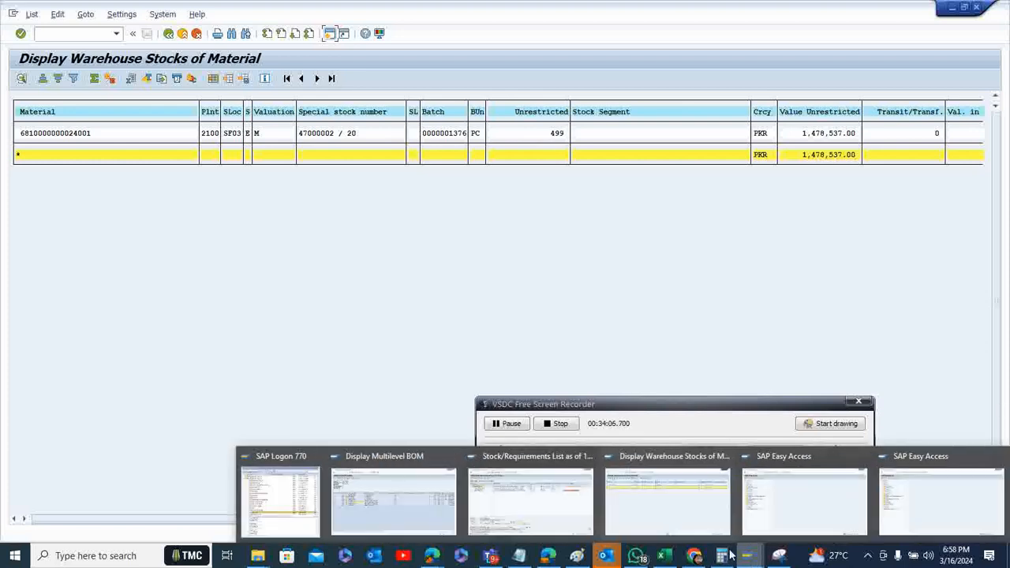
click(542, 517)
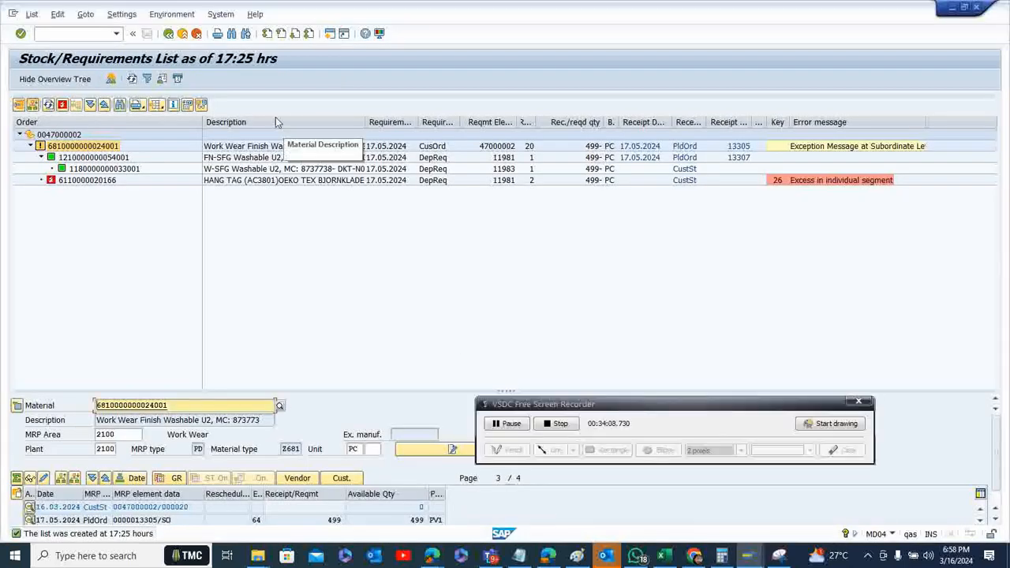
click(169, 35)
click(170, 35)
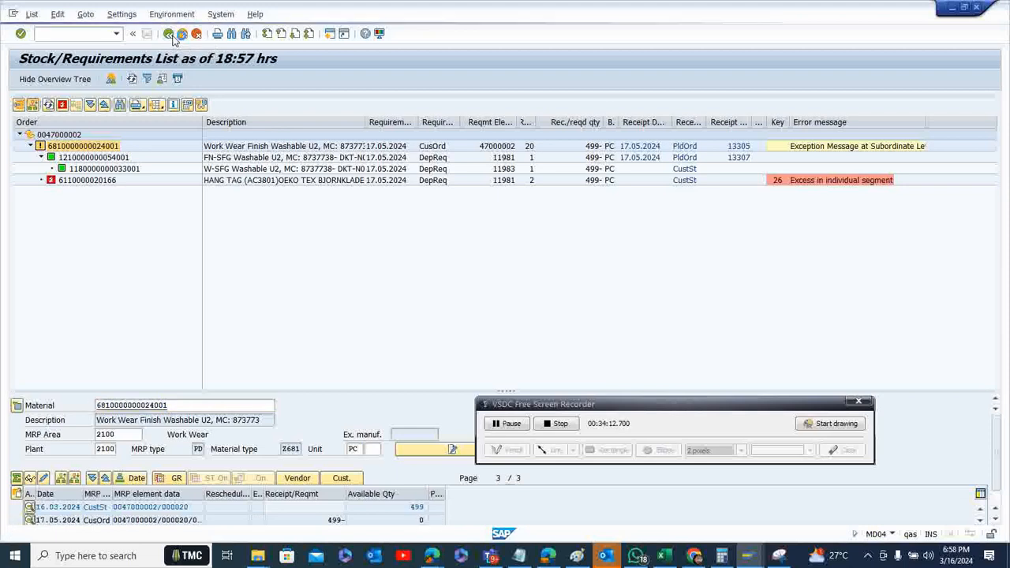
click(21, 79)
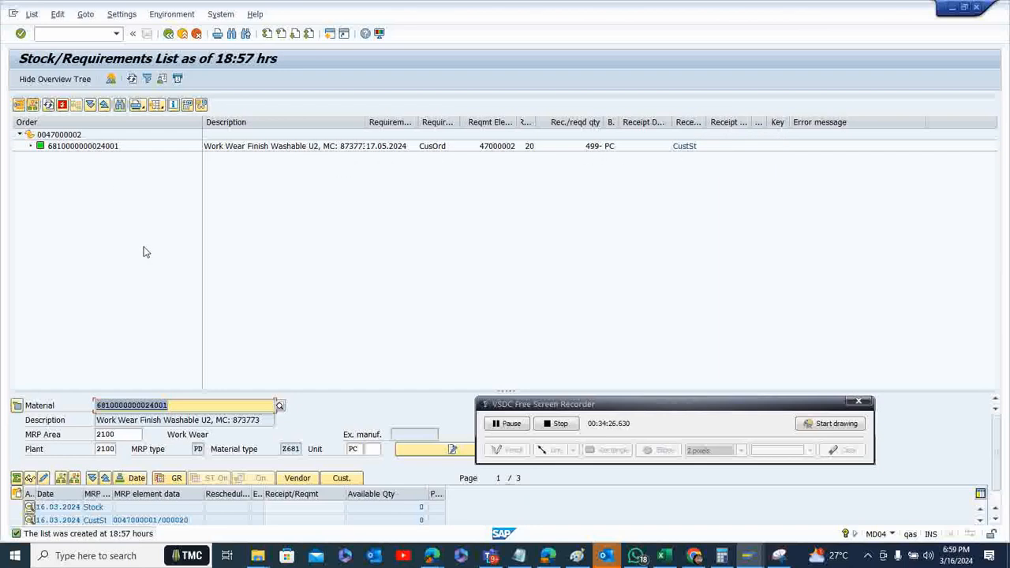
click(90, 149)
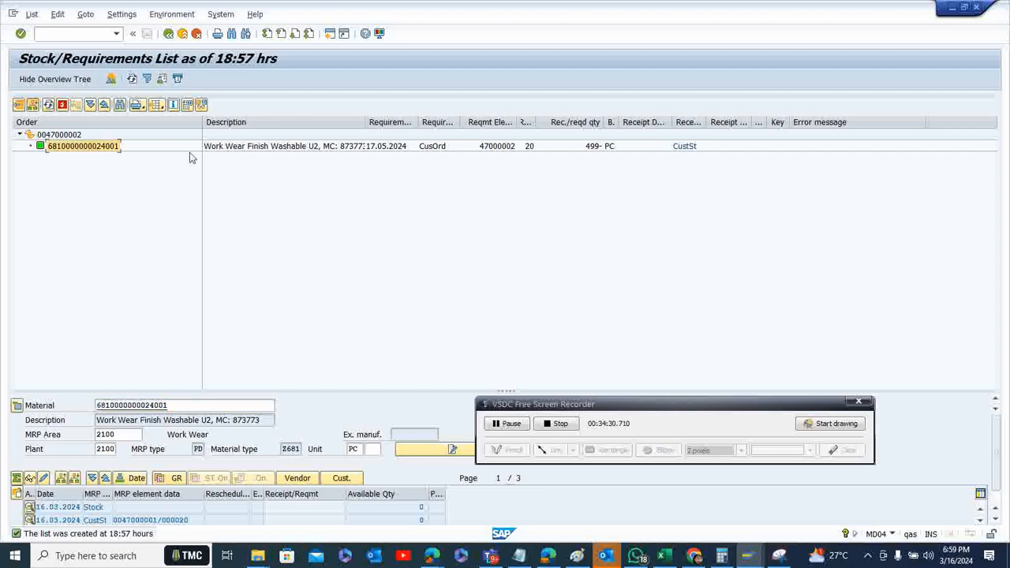
click(591, 150)
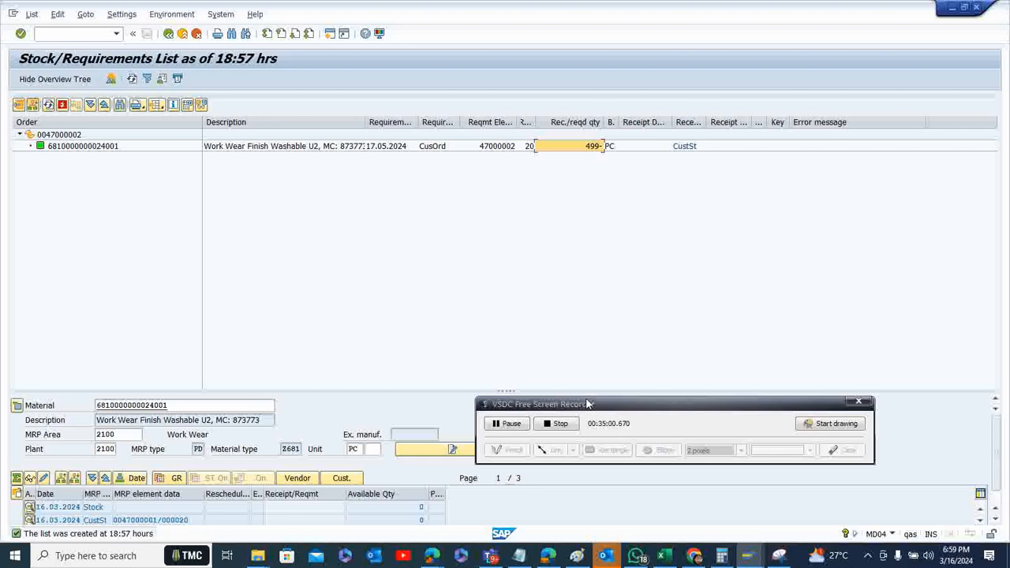
click(587, 404)
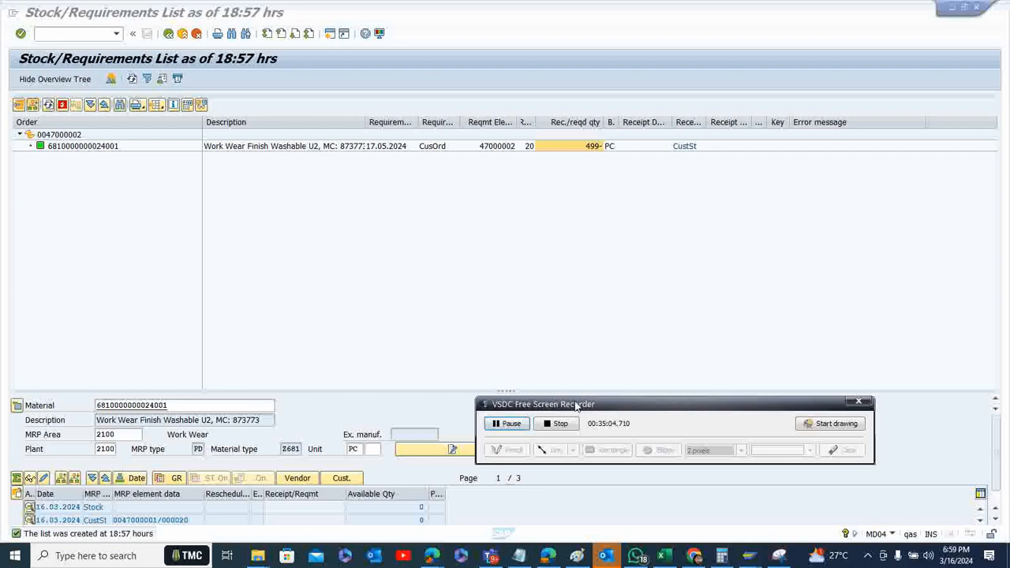